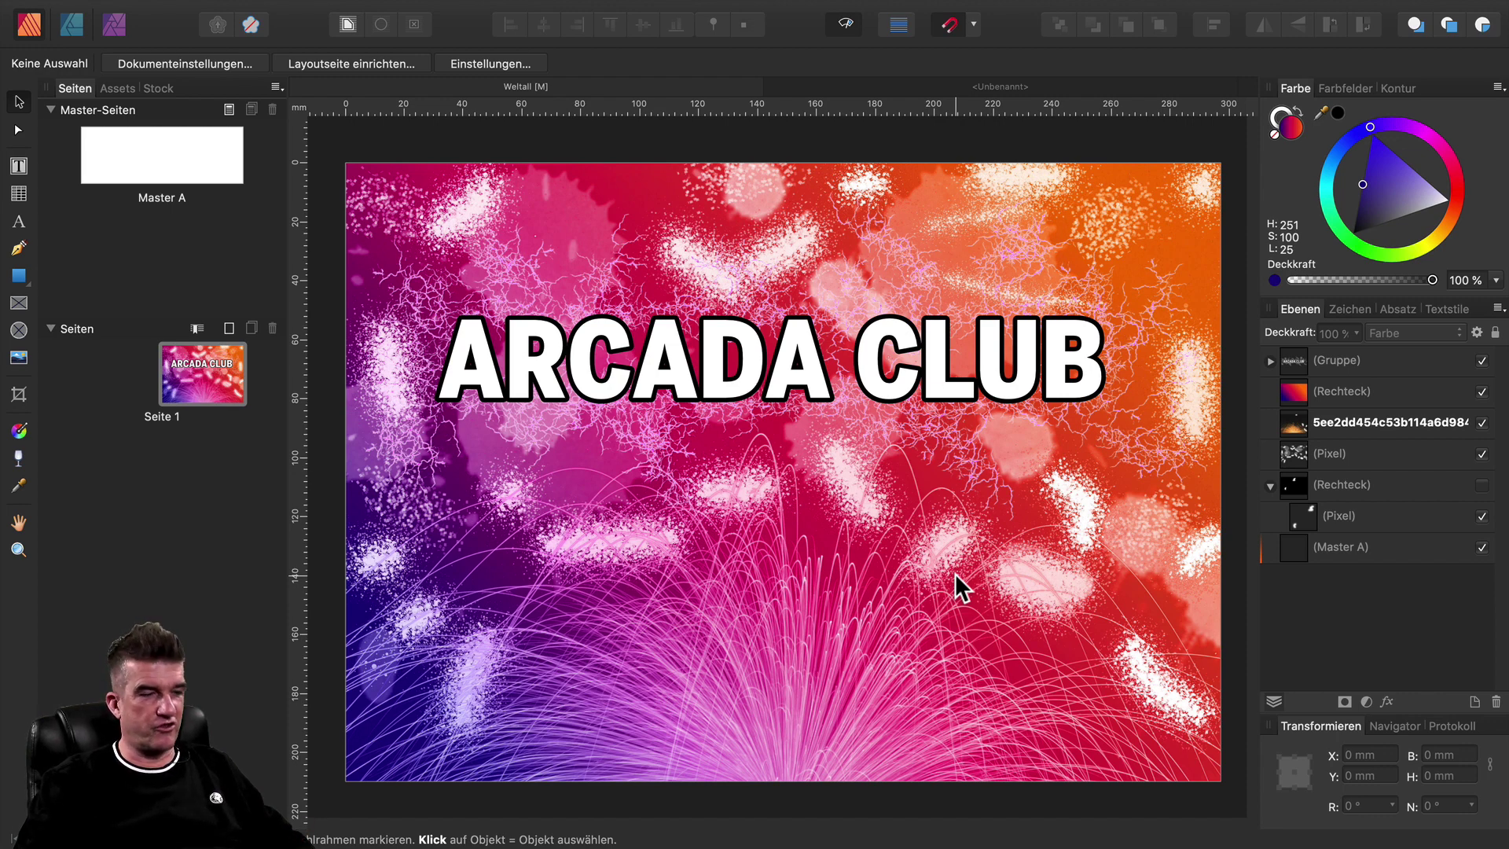
Create a new blank A4 landscape document of 297 × 210 mm with one page.
{"action": "key", "text": "ctrl+n"}
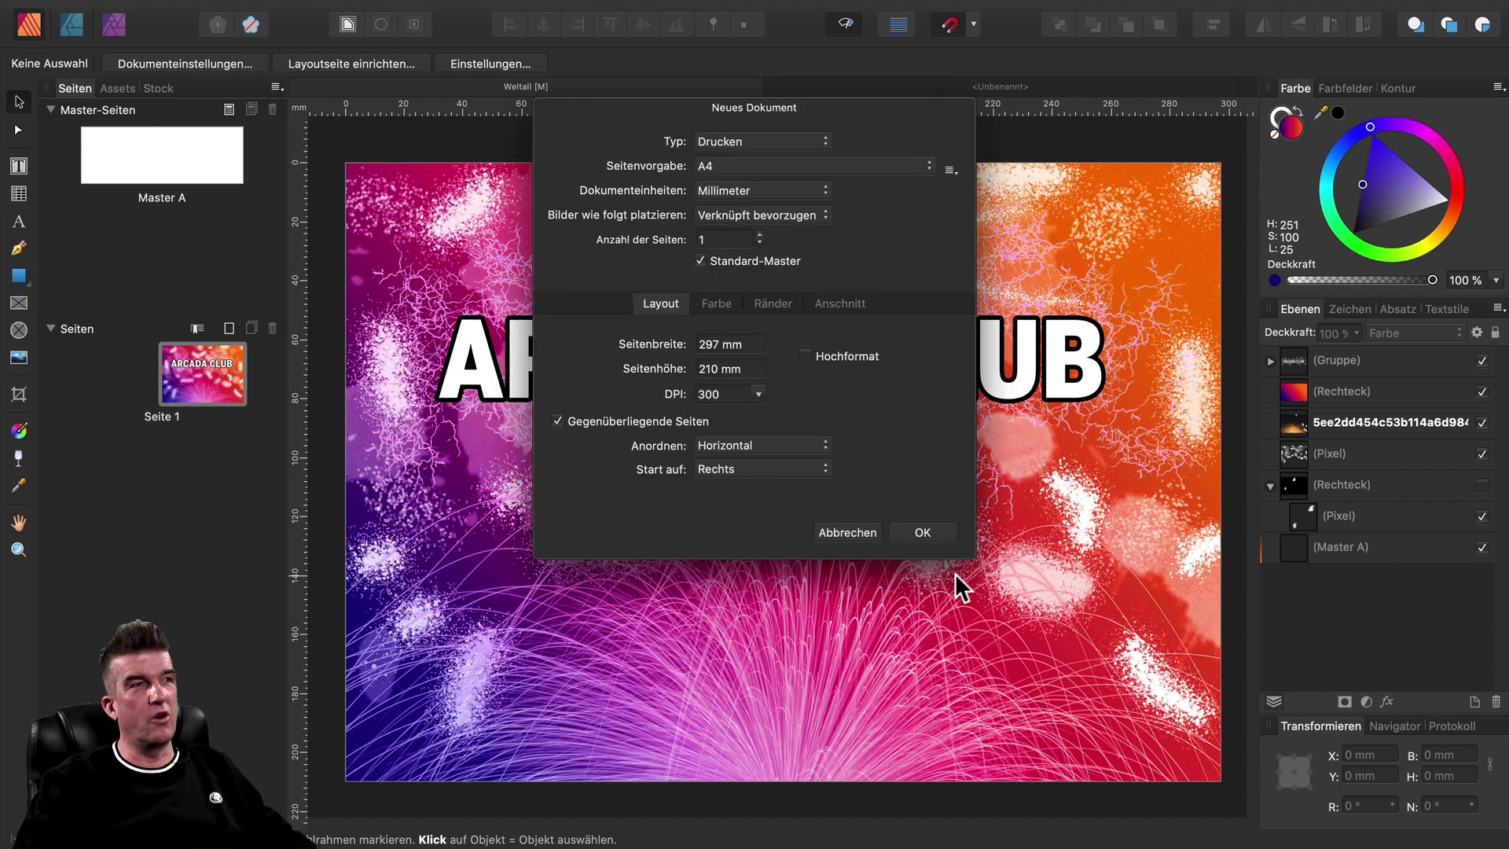
{"action": "key", "text": "Return"}
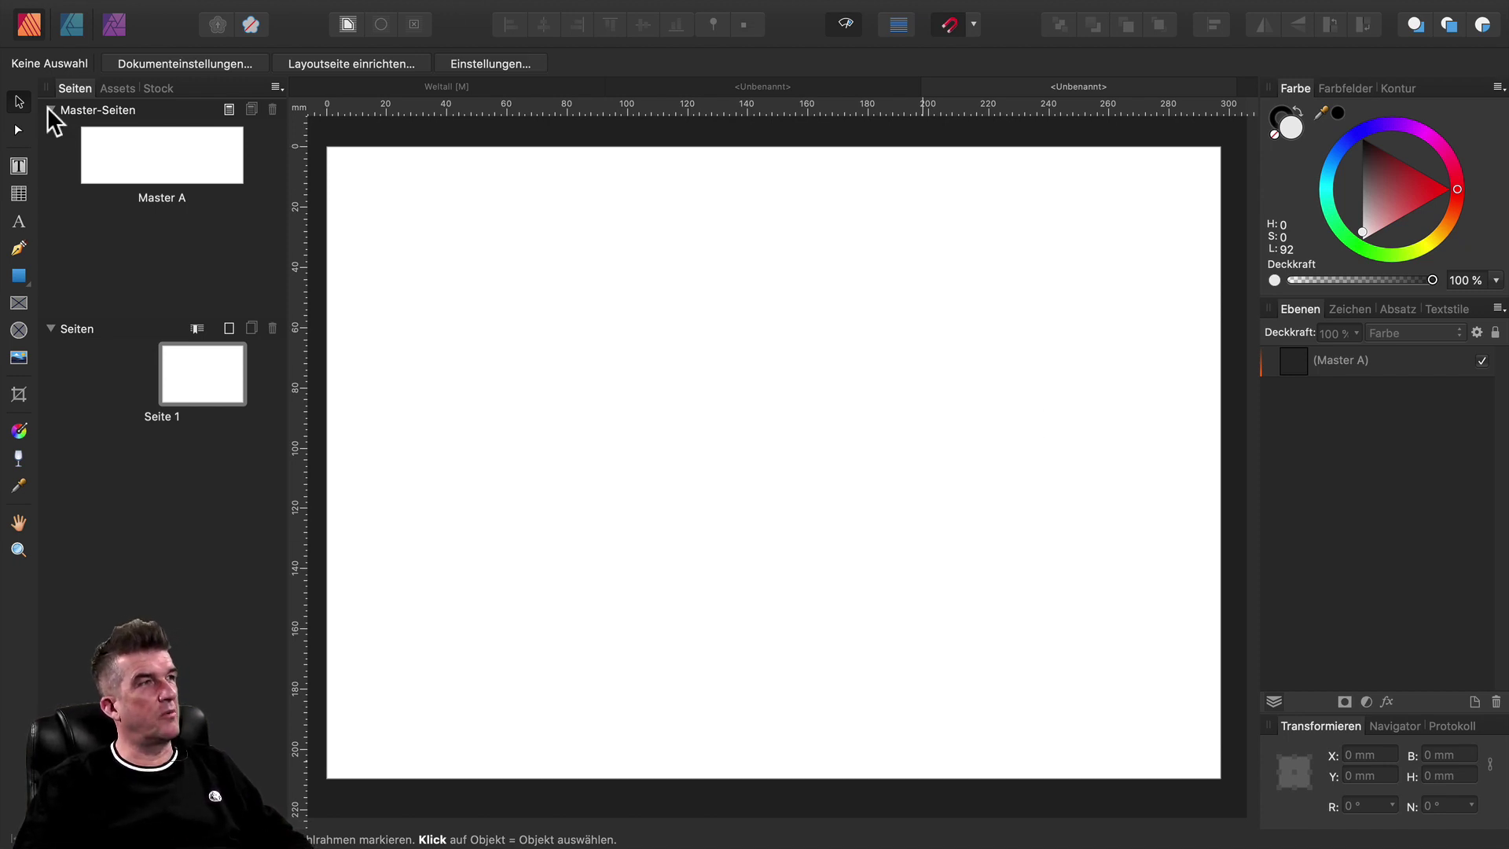
Switch to the Photo Persona and check the Studio panel options in the View menu.
{"action": "left_click", "coordinate": [160, 88]}
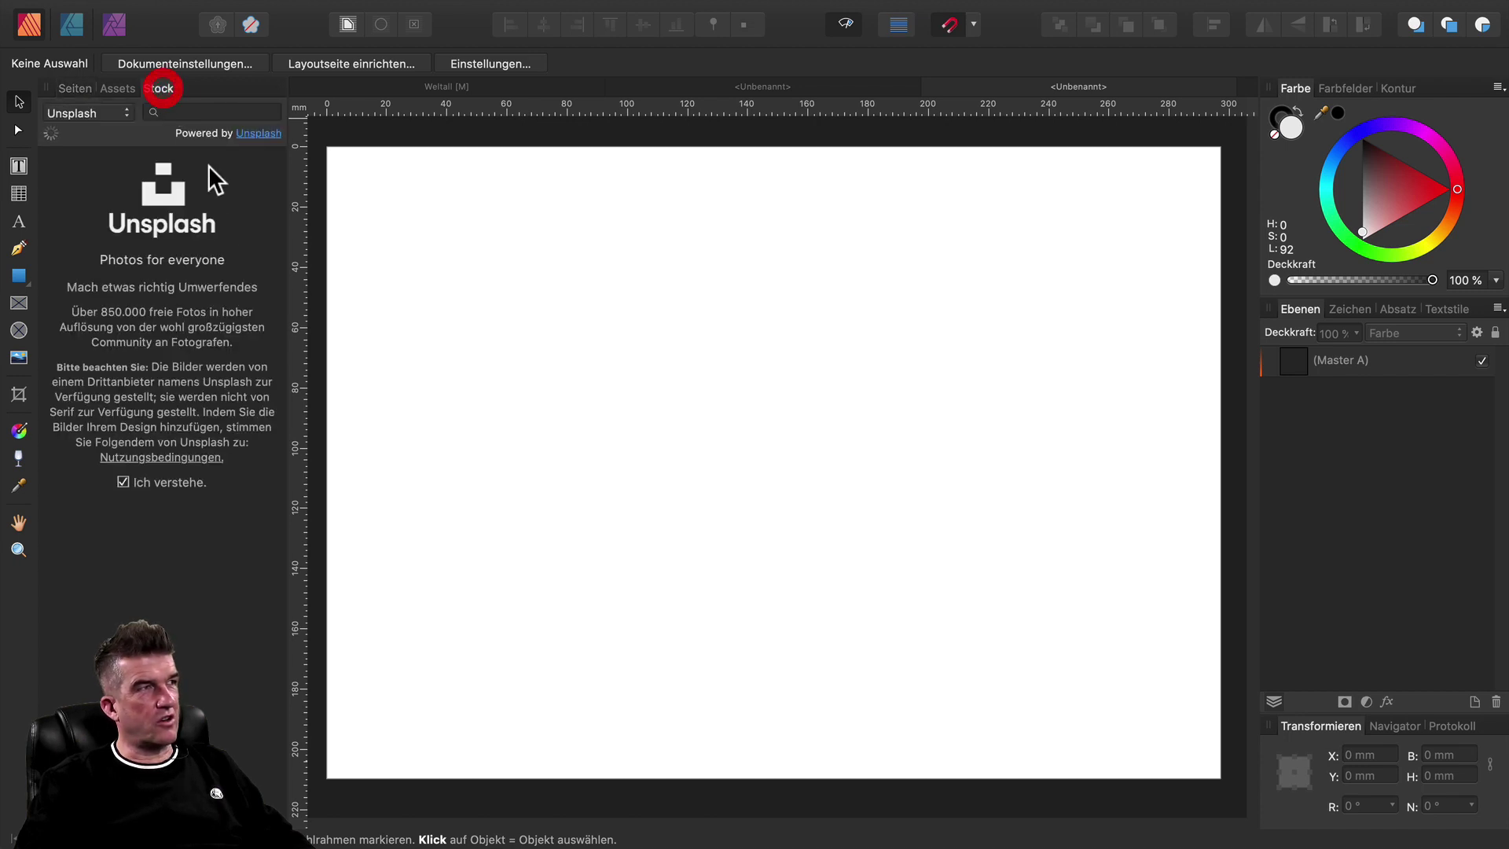
{"action": "left_click", "coordinate": [112, 25]}
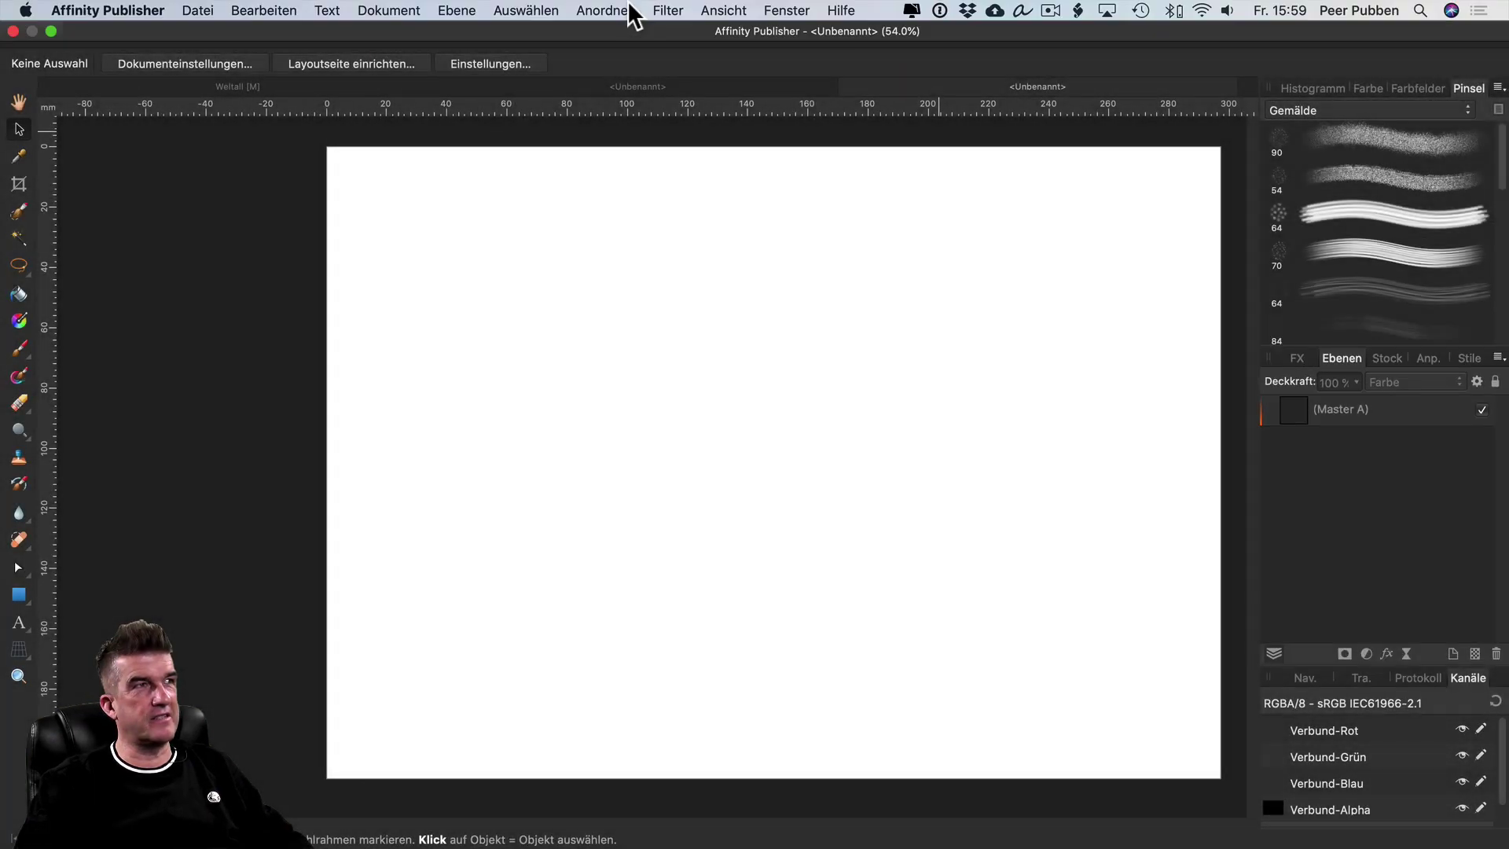
{"action": "left_click", "coordinate": [697, 11]}
{"action": "mouse_move", "coordinate": [856, 376]}
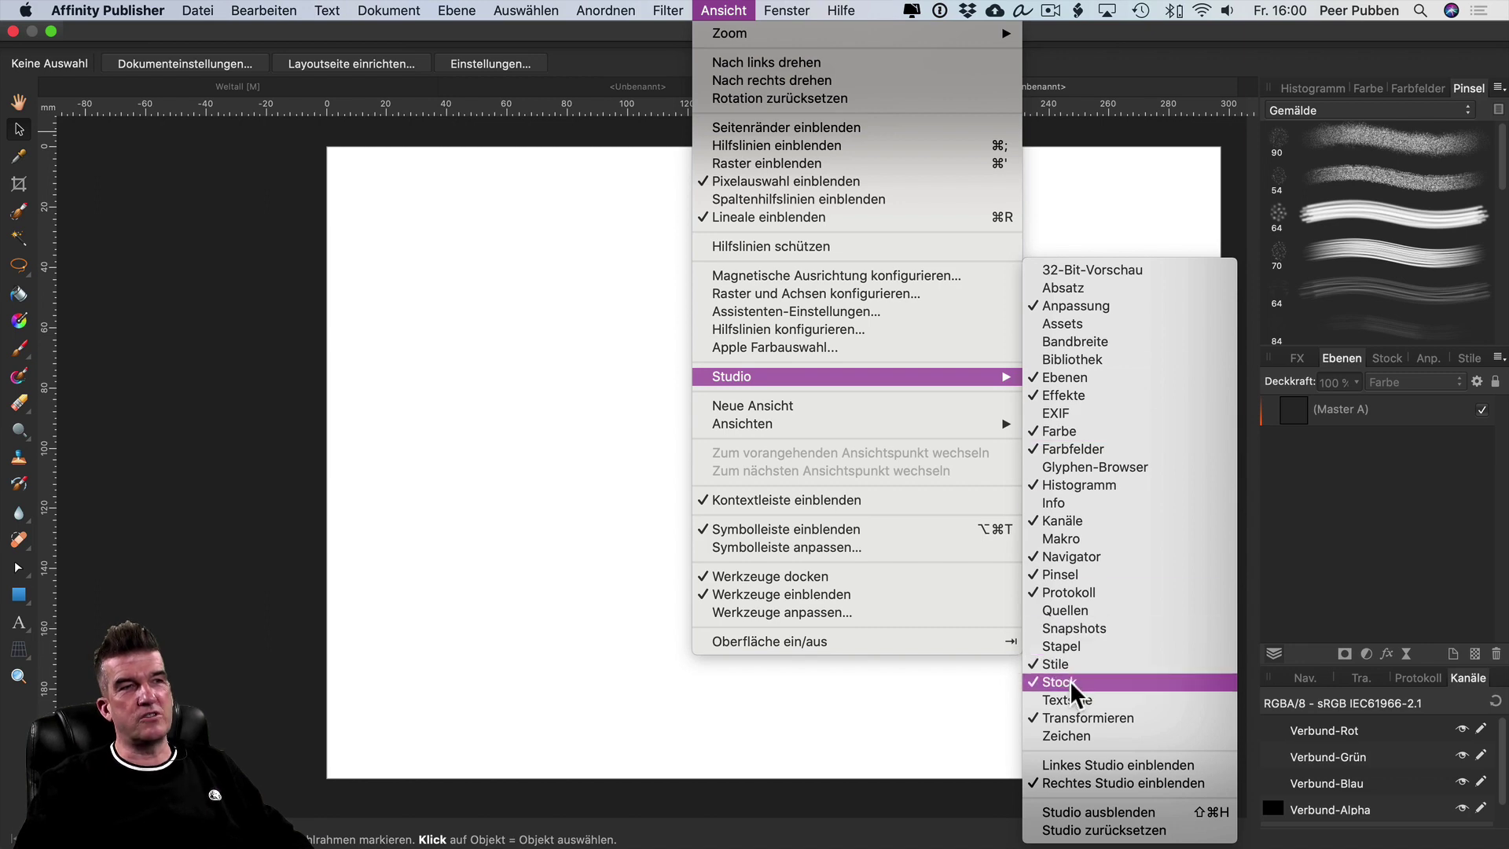
Search the Unsplash stock photos for 'explosion' and browse the results.
{"action": "left_click", "coordinate": [1394, 511]}
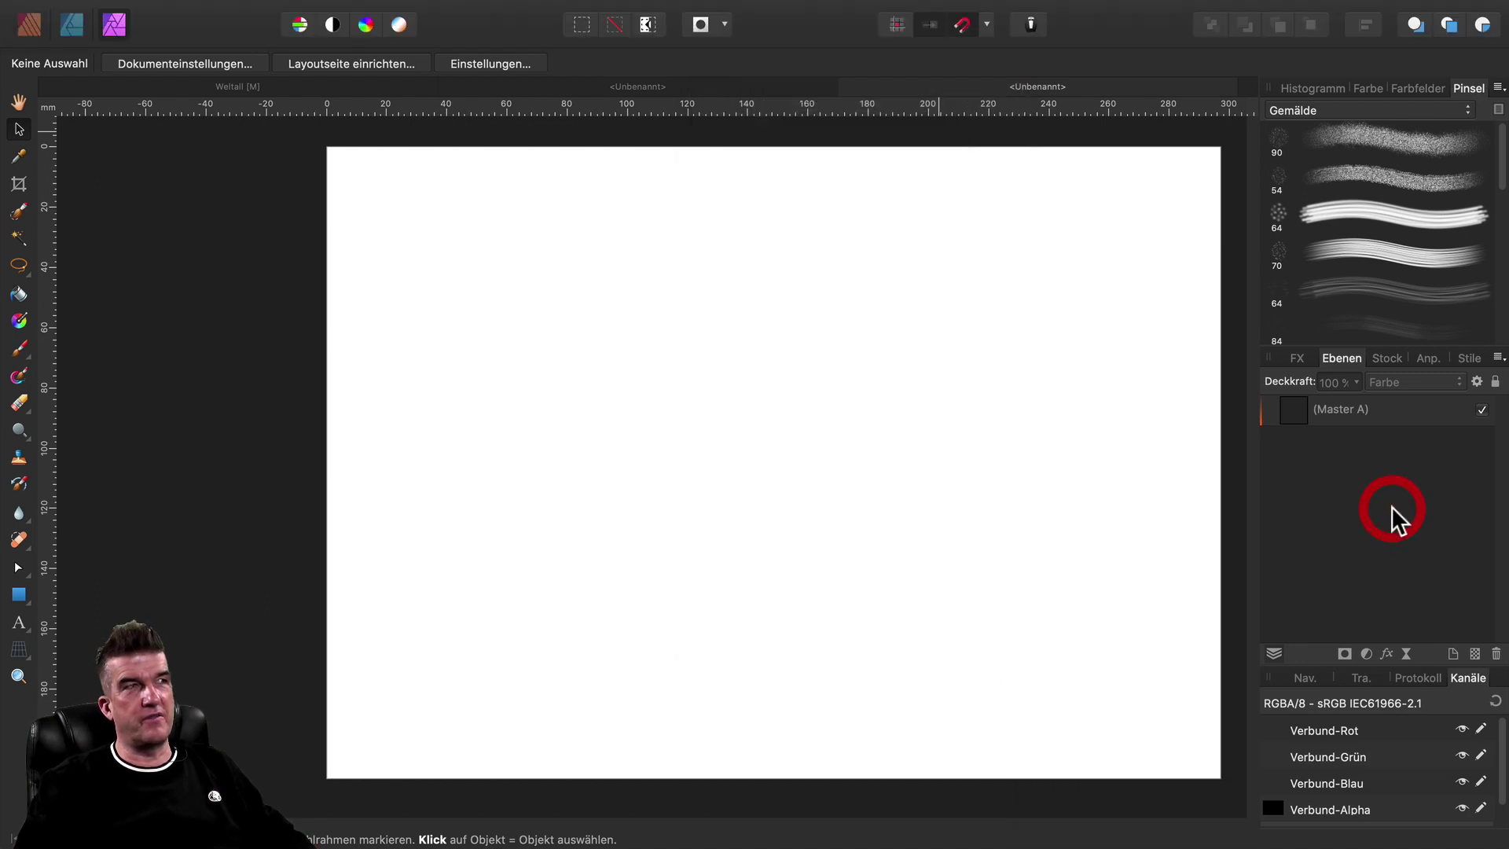
{"action": "left_click", "coordinate": [1388, 358]}
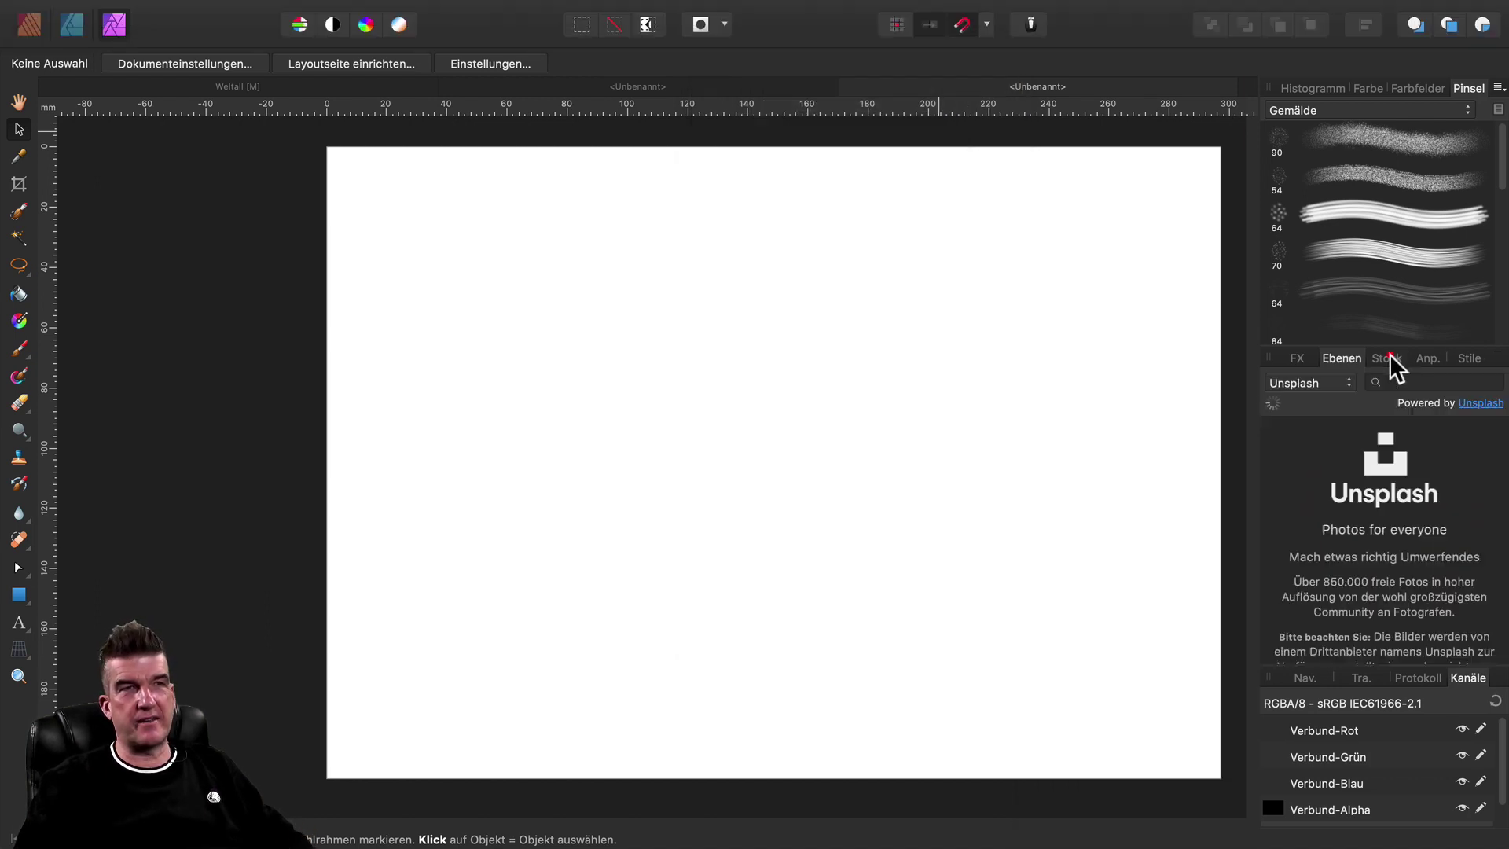
{"action": "left_click", "coordinate": [1403, 382]}
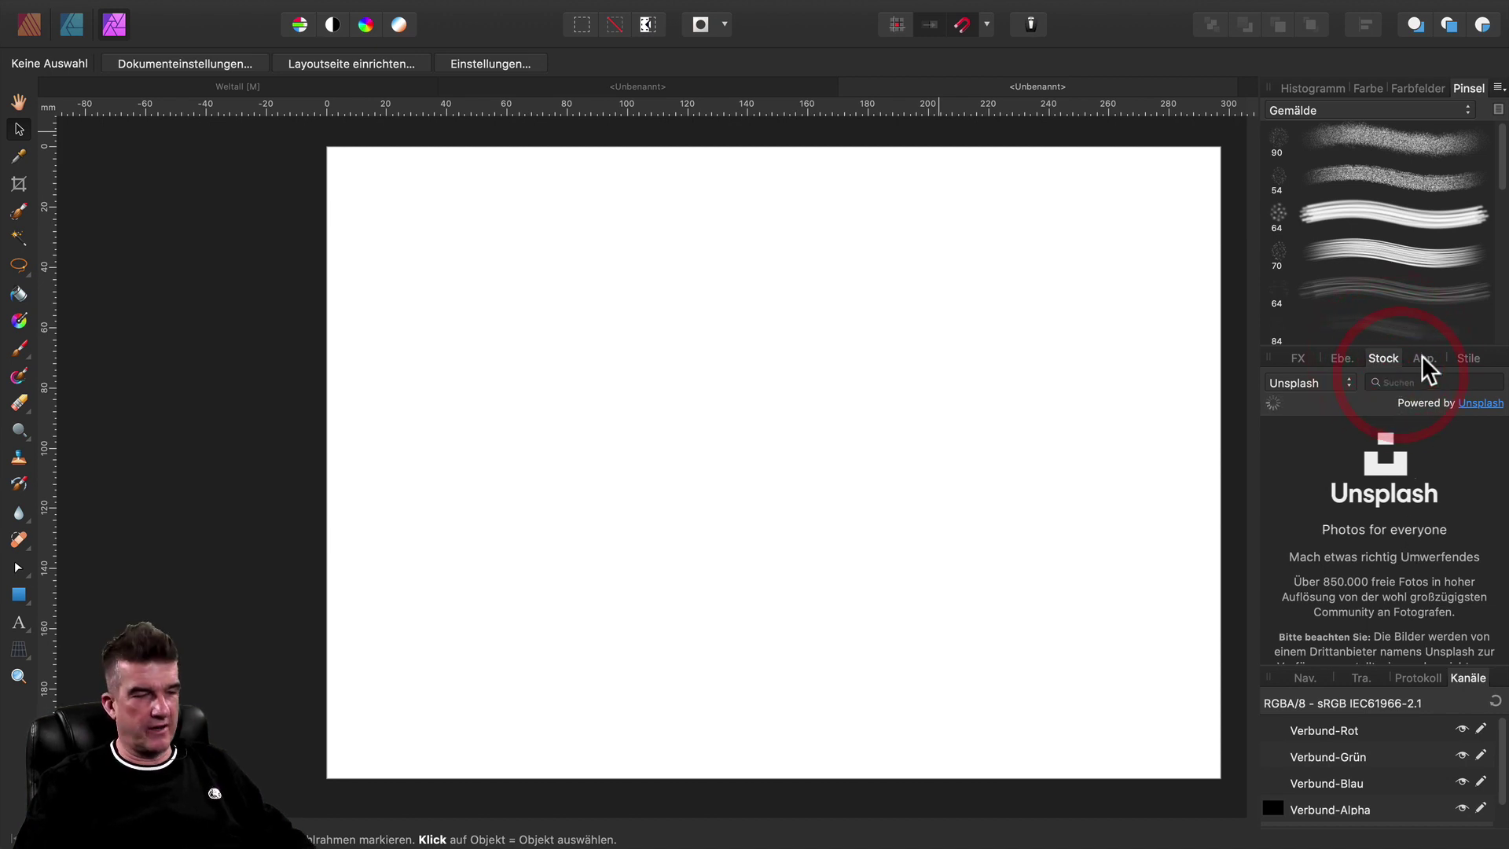
{"action": "type", "text": "expls"}
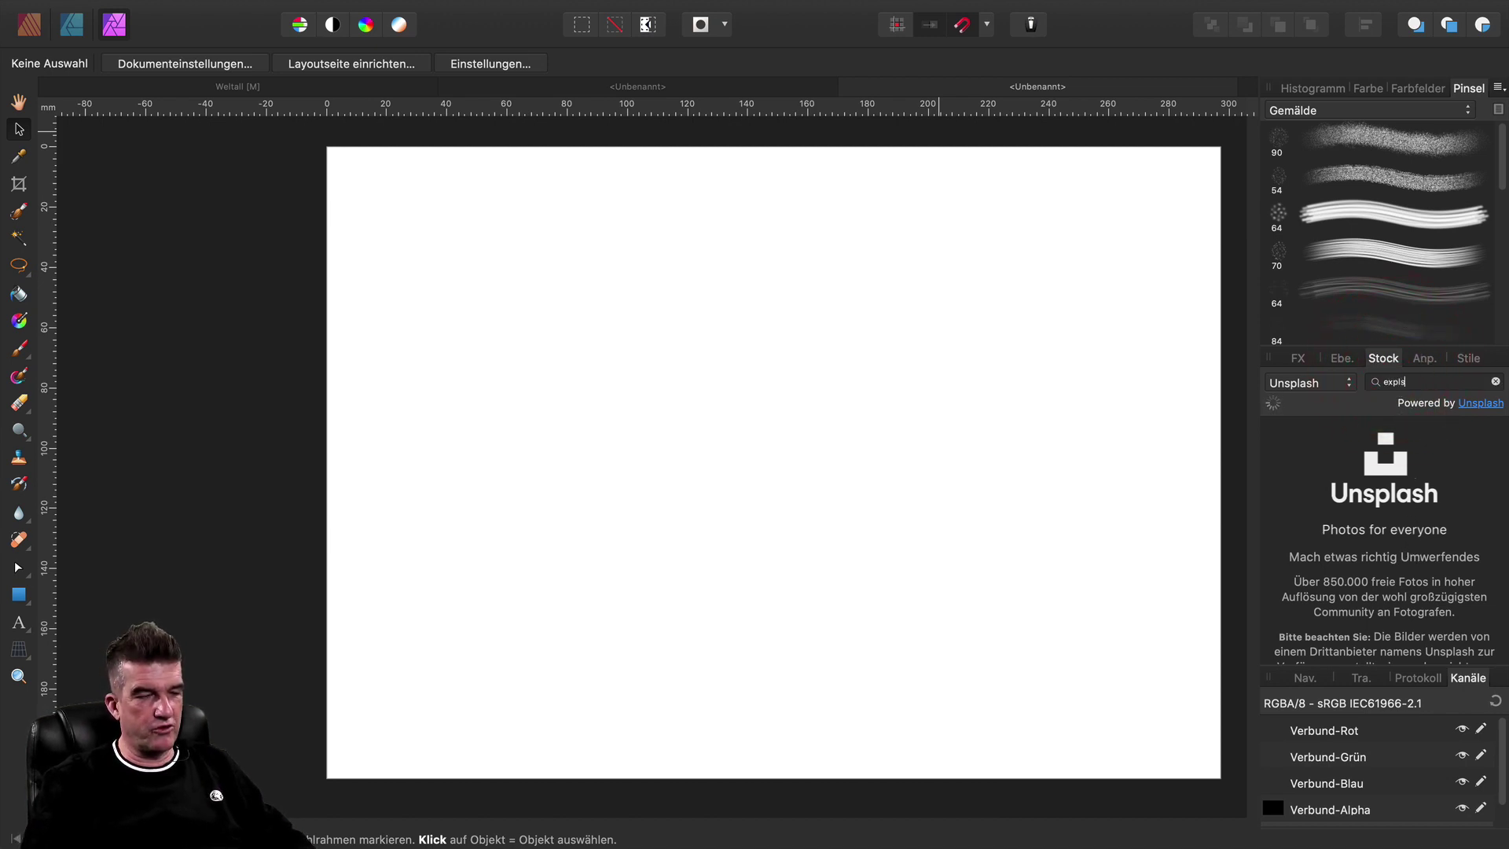
{"action": "type", "text": "n"}
{"action": "key", "text": "Return"}
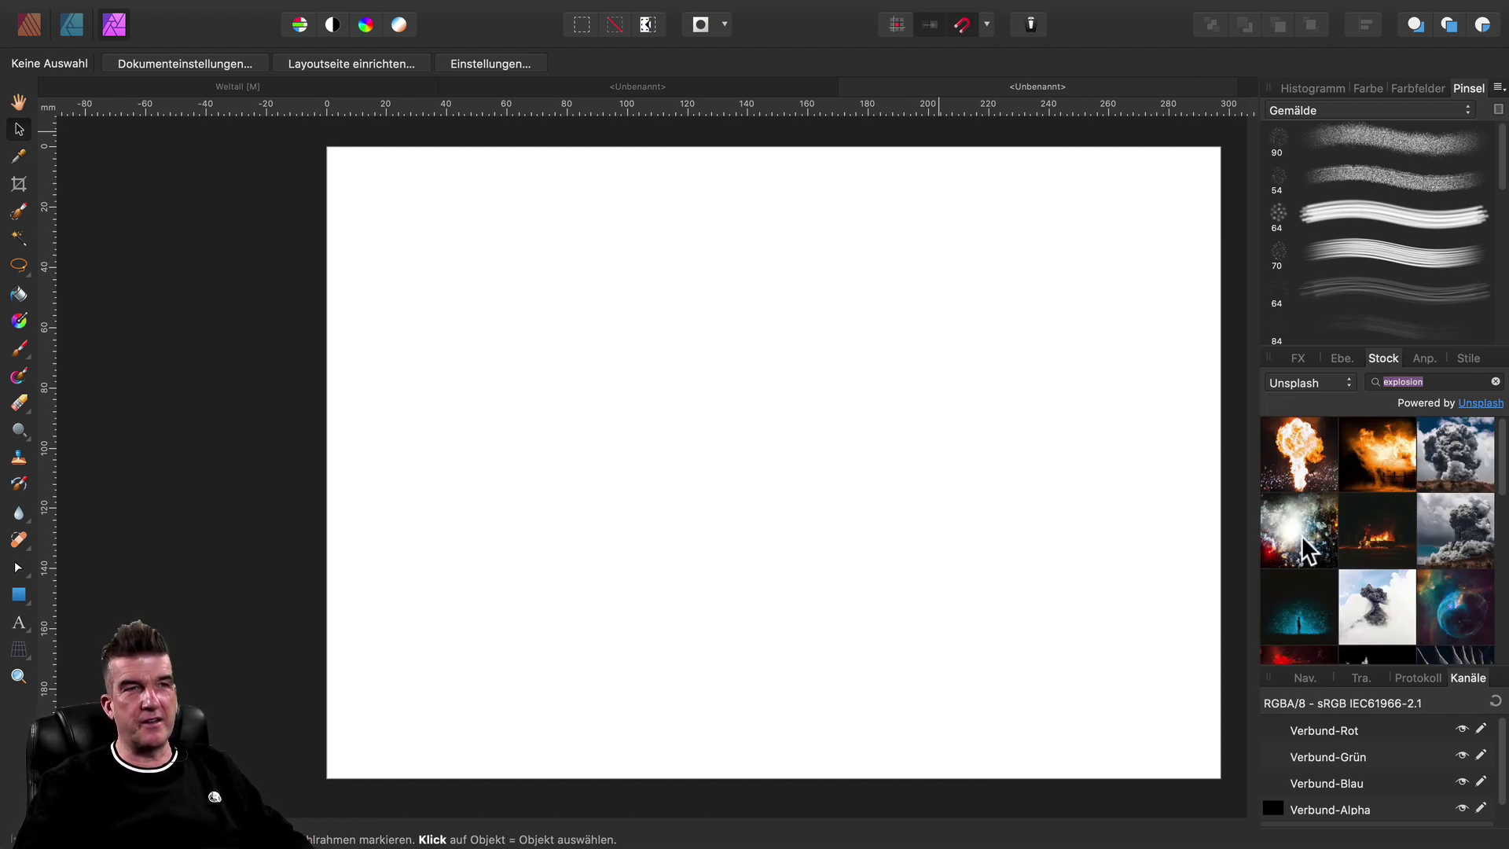
{"action": "scroll", "coordinate": [1360, 609], "scroll_direction": "down", "scroll_amount": 2}
{"action": "scroll", "coordinate": [1364, 597], "scroll_direction": "down", "scroll_amount": 3}
{"action": "scroll", "coordinate": [1360, 584], "scroll_direction": "down", "scroll_amount": 2}
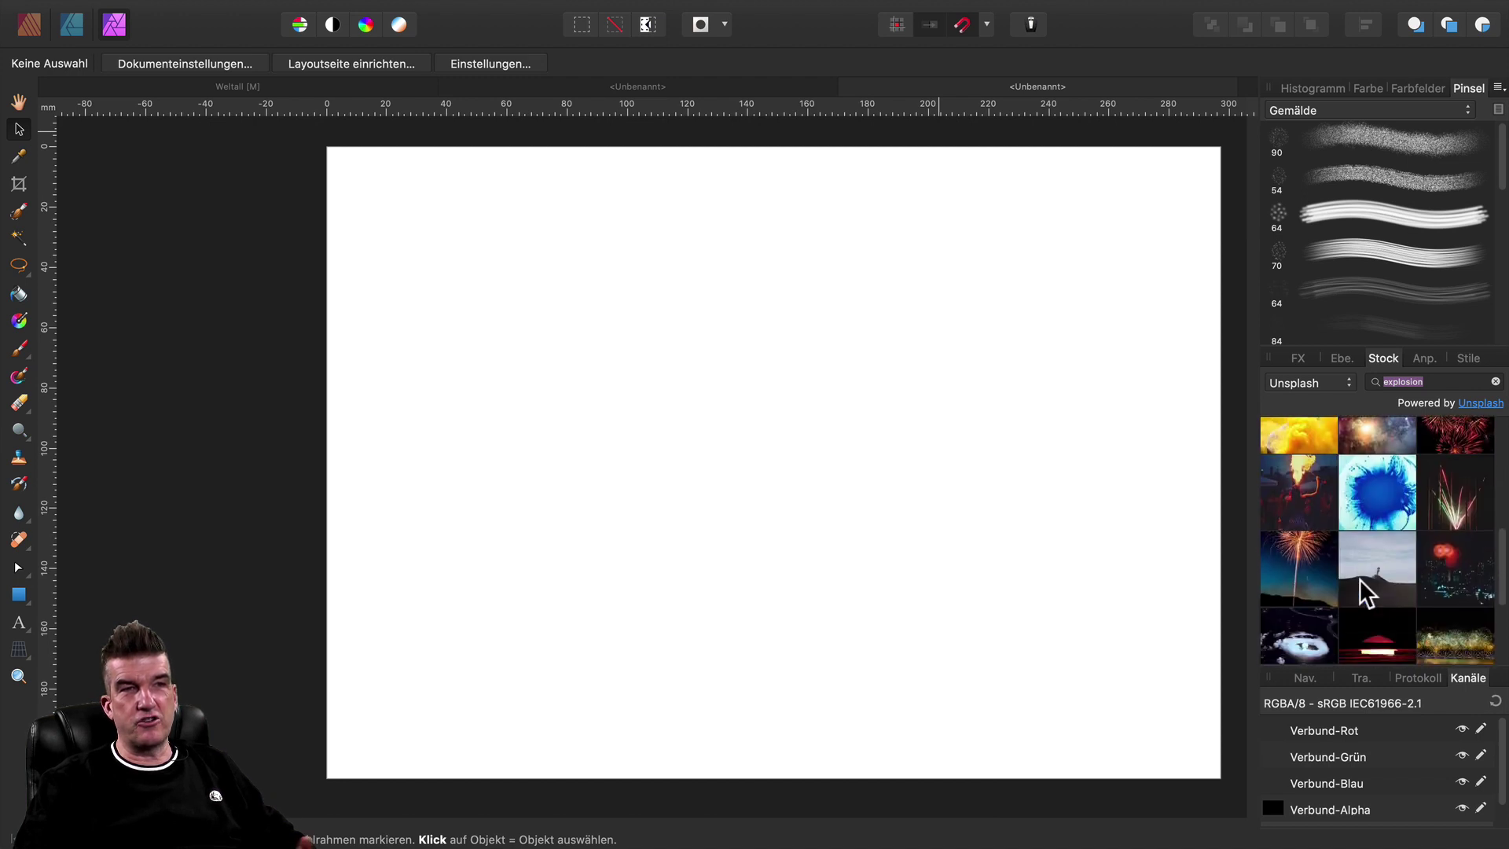
{"action": "scroll", "coordinate": [1360, 578], "scroll_direction": "down", "scroll_amount": 2}
{"action": "scroll", "coordinate": [1360, 580], "scroll_direction": "down", "scroll_amount": 2}
{"action": "scroll", "coordinate": [1361, 577], "scroll_direction": "down", "scroll_amount": 2}
{"action": "scroll", "coordinate": [1368, 566], "scroll_direction": "down", "scroll_amount": 2}
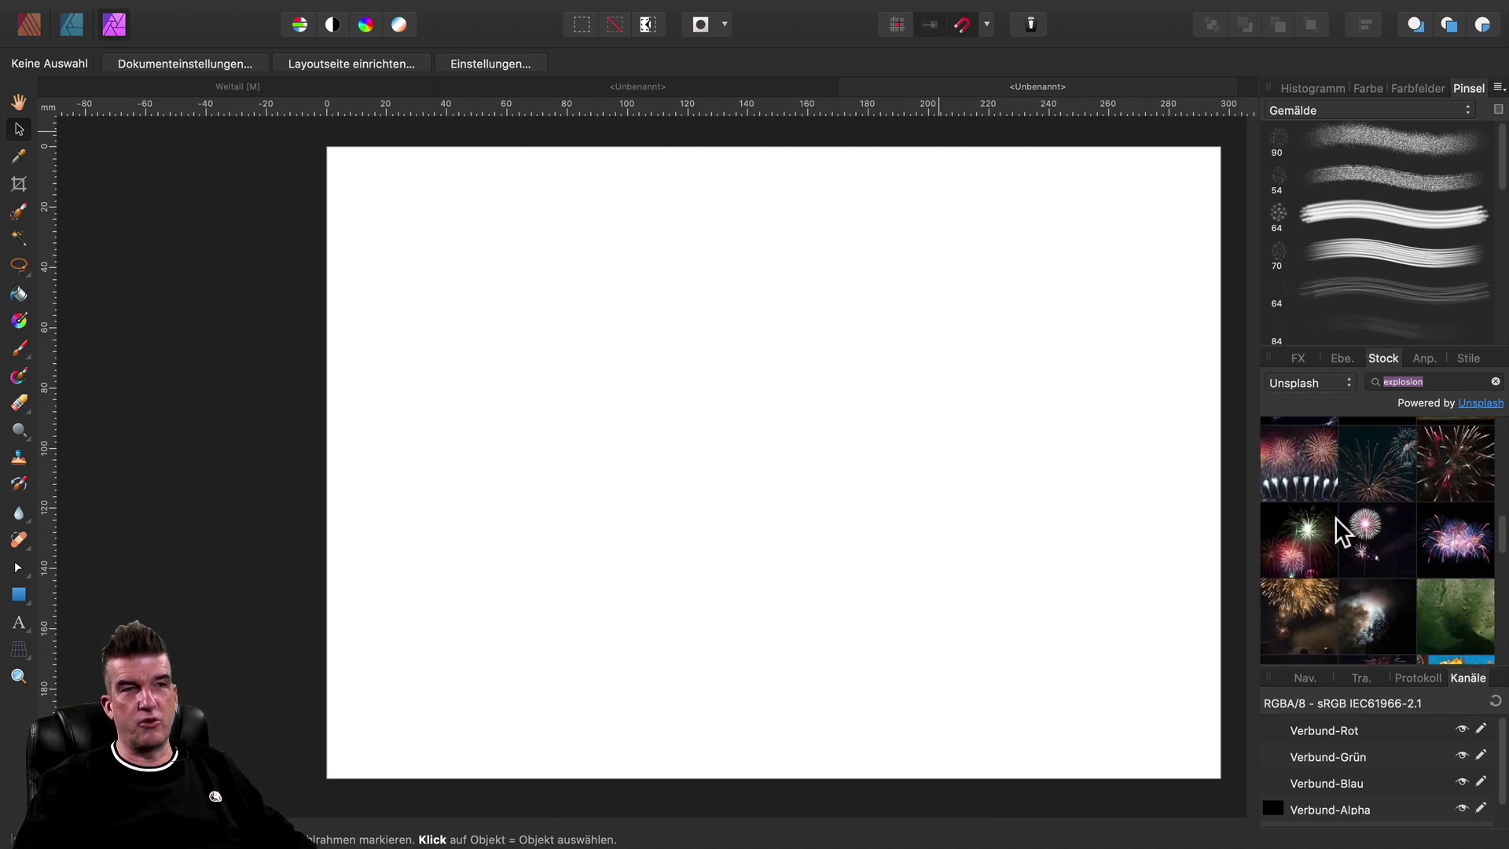
Switch the stock source to Pixabay and browse its explosion results.
{"action": "left_click", "coordinate": [1309, 383]}
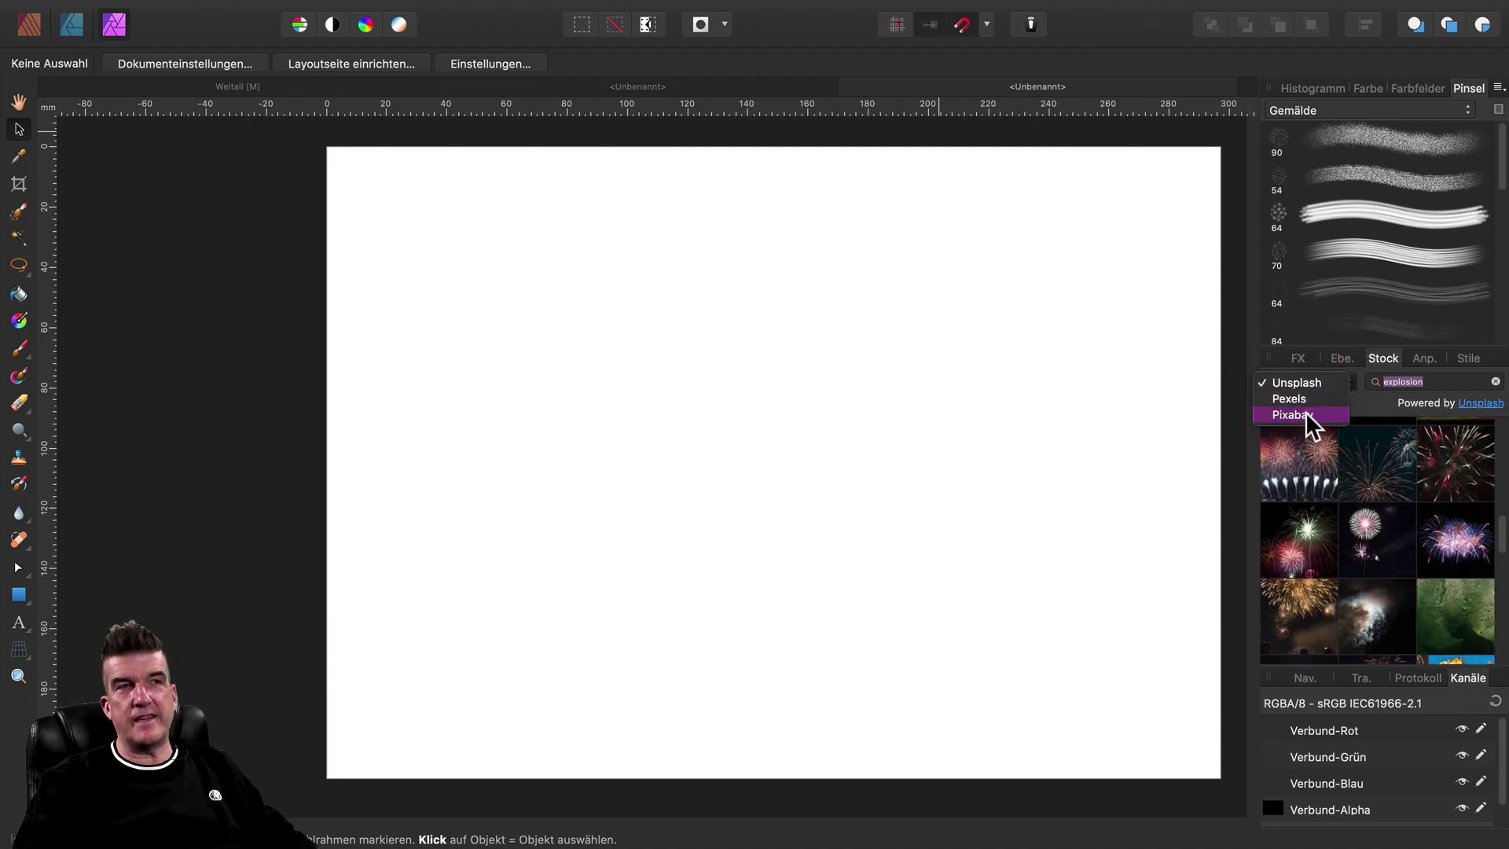
{"action": "left_click", "coordinate": [1309, 415]}
{"action": "scroll", "coordinate": [1379, 589], "scroll_direction": "down", "scroll_amount": 2}
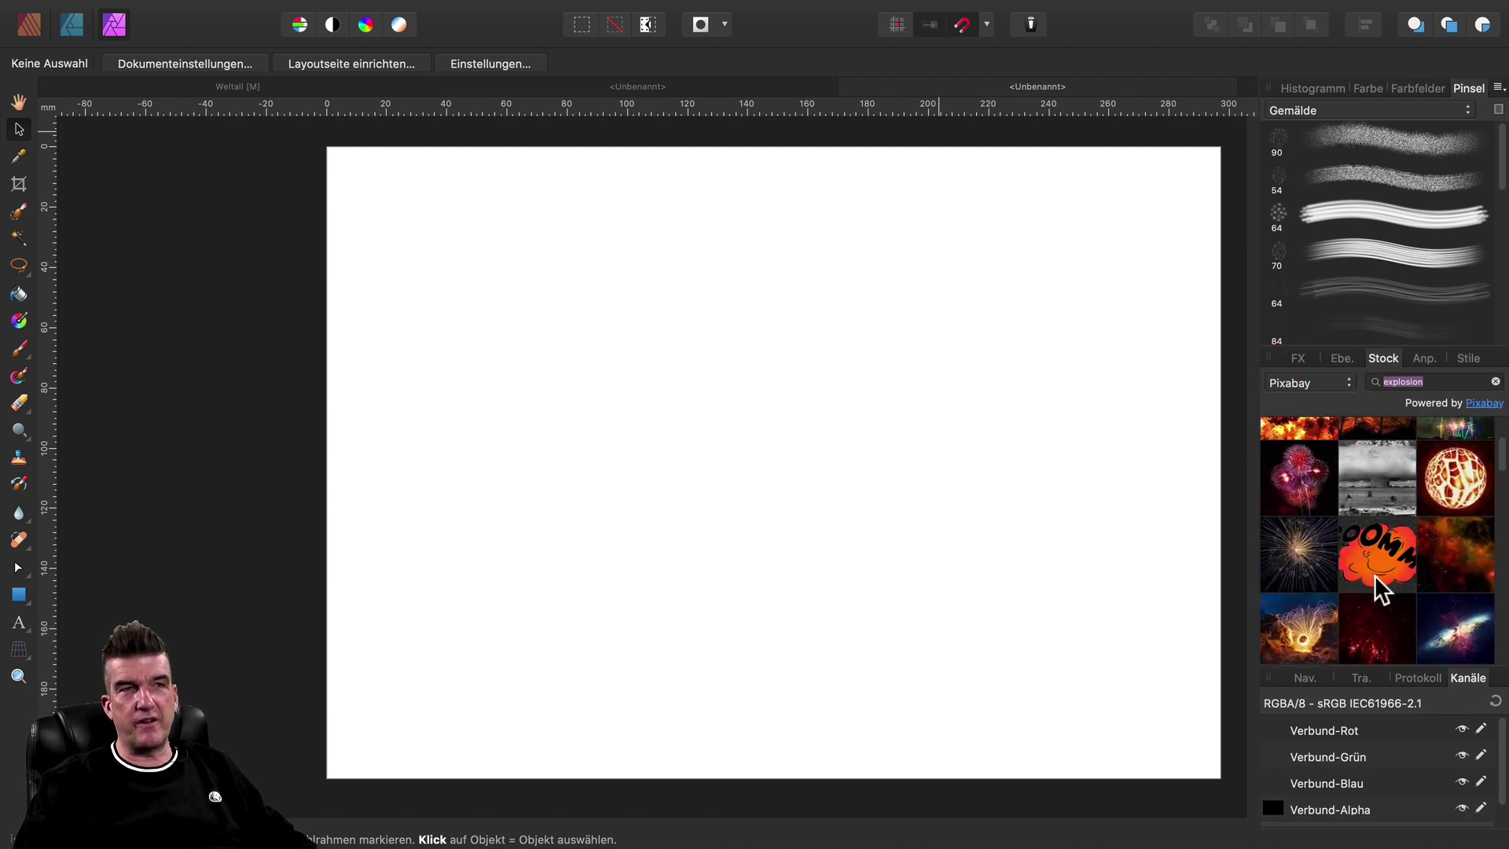
{"action": "scroll", "coordinate": [1377, 589], "scroll_direction": "down", "scroll_amount": 2}
{"action": "scroll", "coordinate": [1377, 588], "scroll_direction": "down", "scroll_amount": 2}
{"action": "scroll", "coordinate": [1375, 588], "scroll_direction": "down", "scroll_amount": 2}
{"action": "scroll", "coordinate": [1377, 589], "scroll_direction": "down", "scroll_amount": 2}
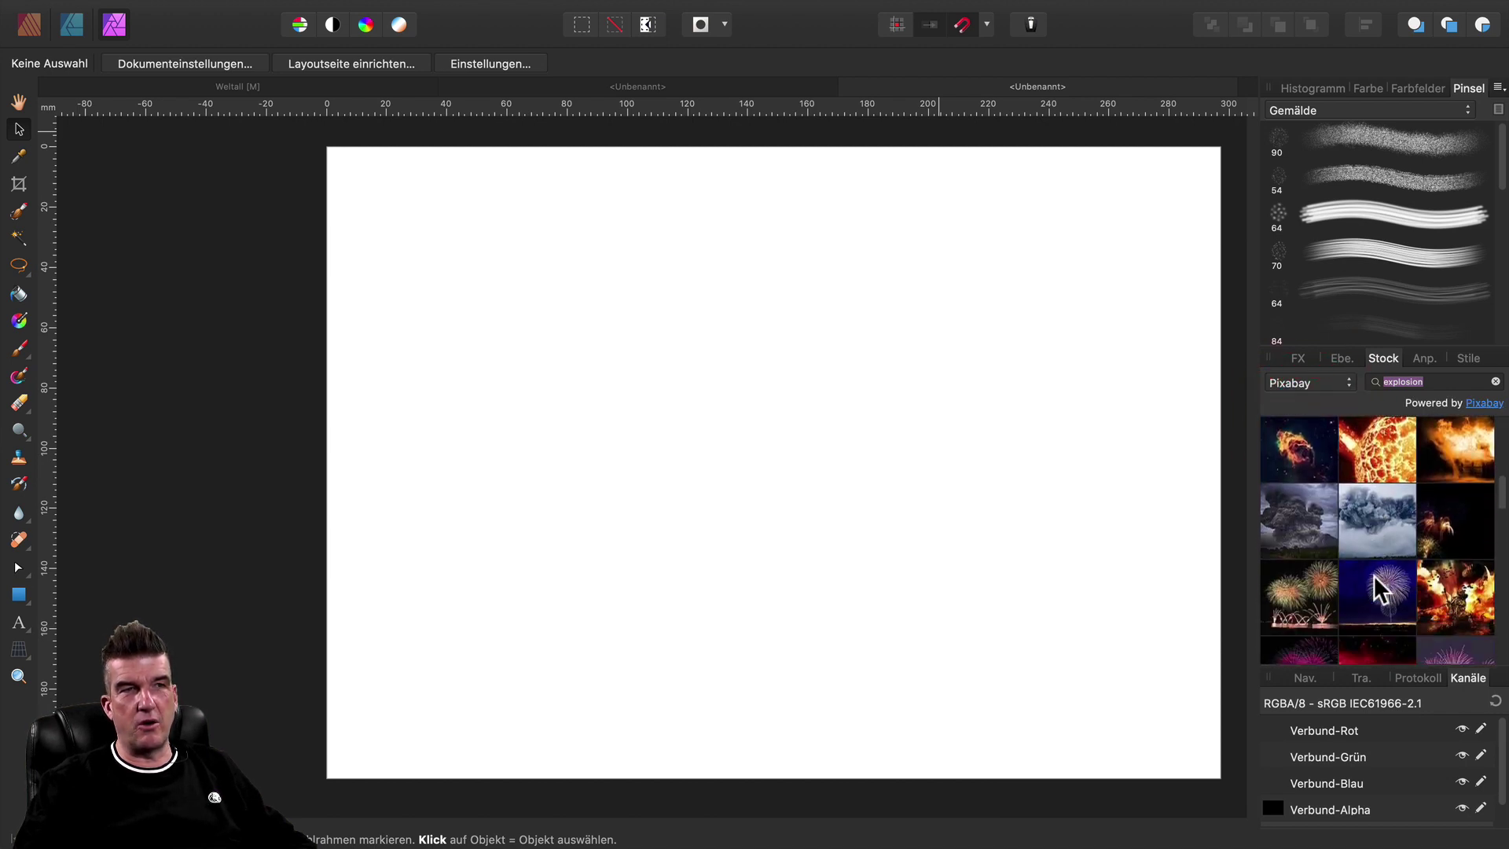
{"action": "scroll", "coordinate": [1377, 589], "scroll_direction": "down", "scroll_amount": 2}
{"action": "scroll", "coordinate": [1377, 590], "scroll_direction": "down", "scroll_amount": 2}
{"action": "scroll", "coordinate": [1376, 590], "scroll_direction": "down", "scroll_amount": 2}
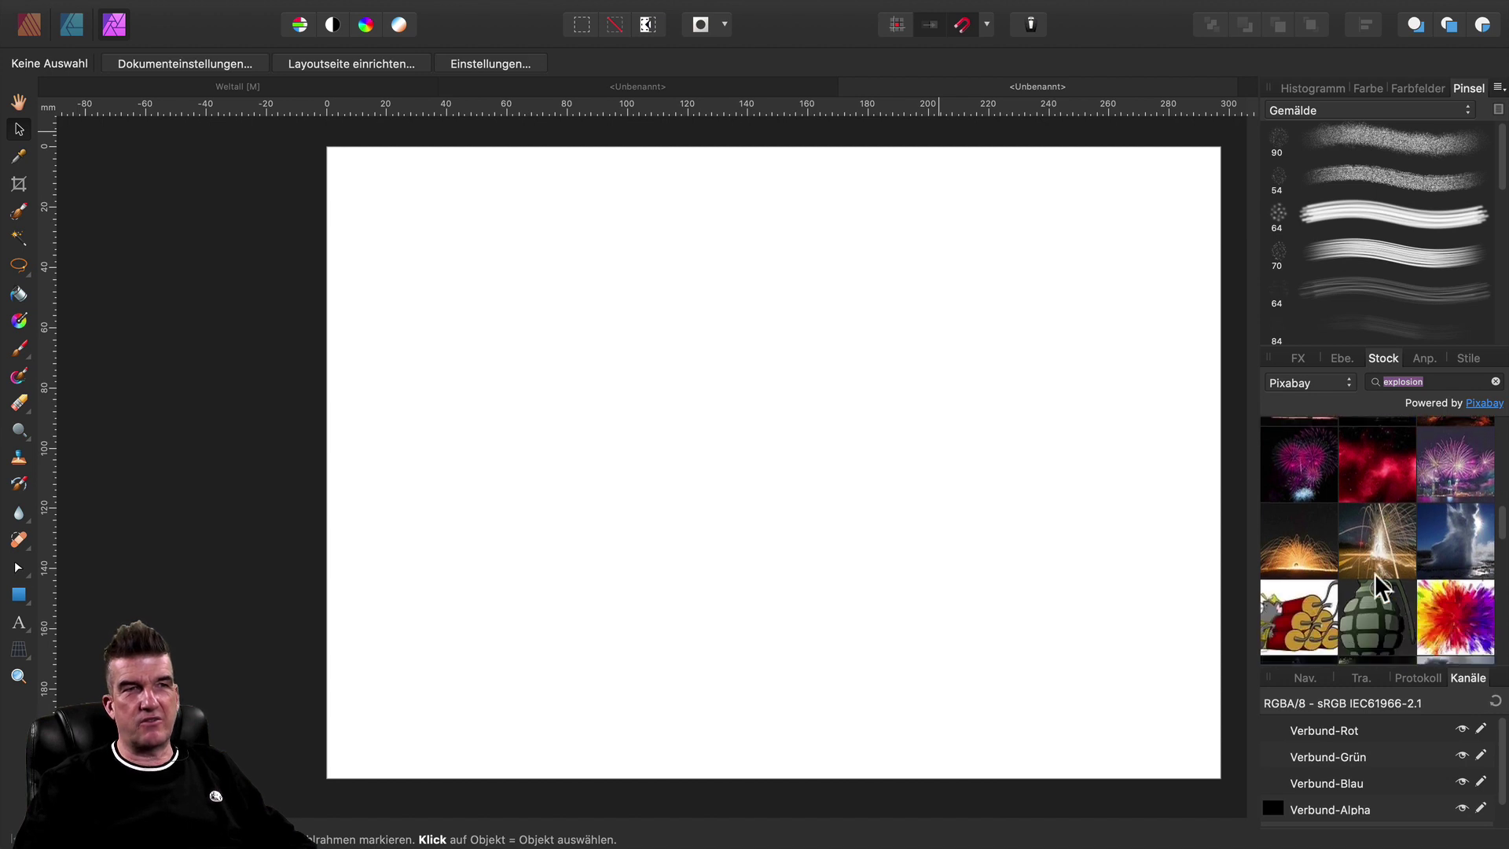
{"action": "scroll", "coordinate": [1372, 601], "scroll_direction": "down", "scroll_amount": 1}
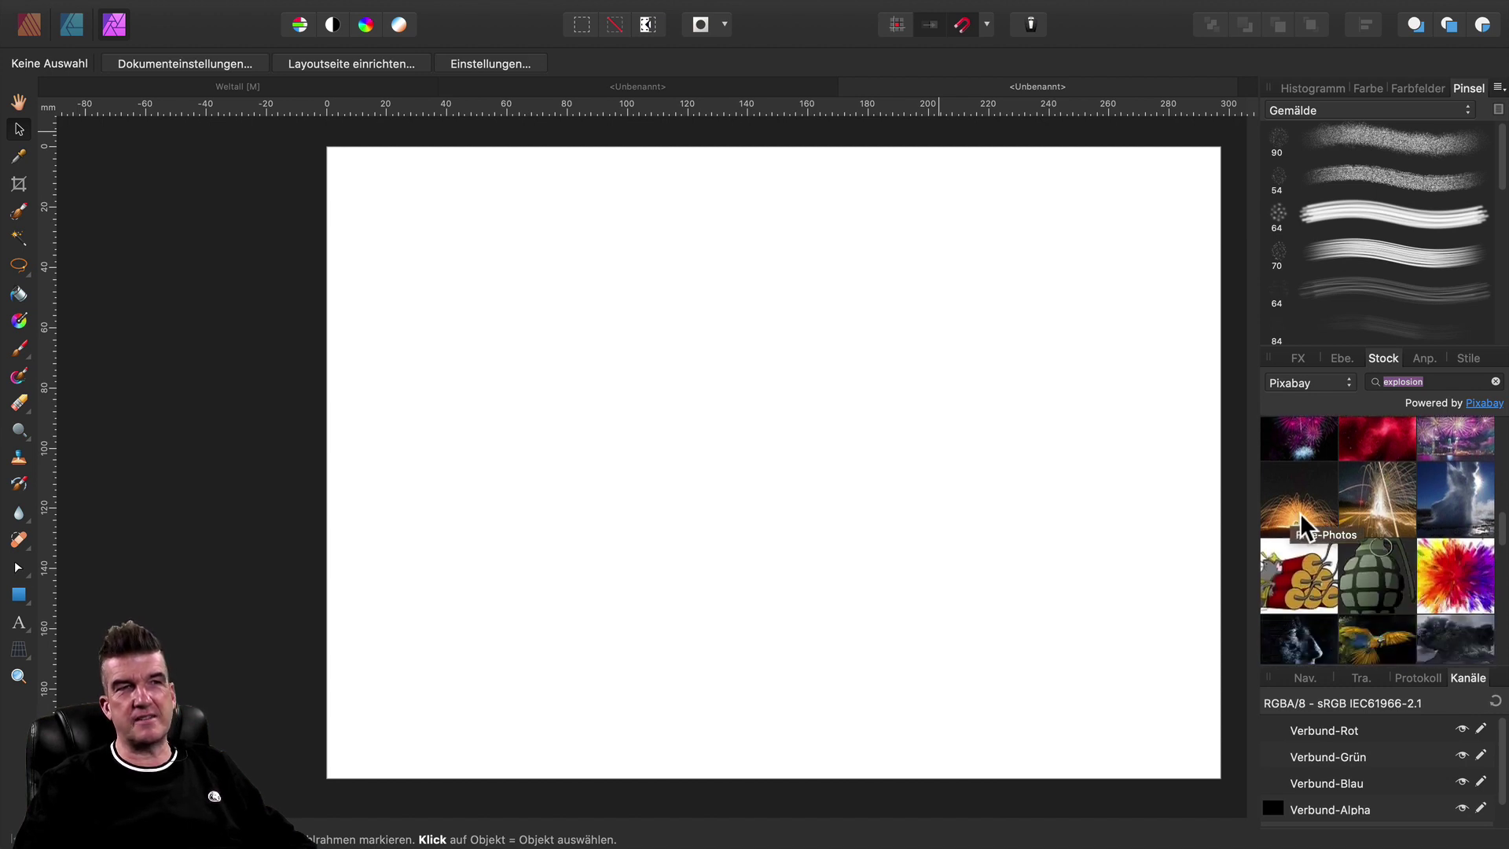
Place the Pixabay orange sparks photo on the page and reposition it.
{"action": "left_click_drag", "start_coordinate": [1303, 523], "coordinate": [692, 513]}
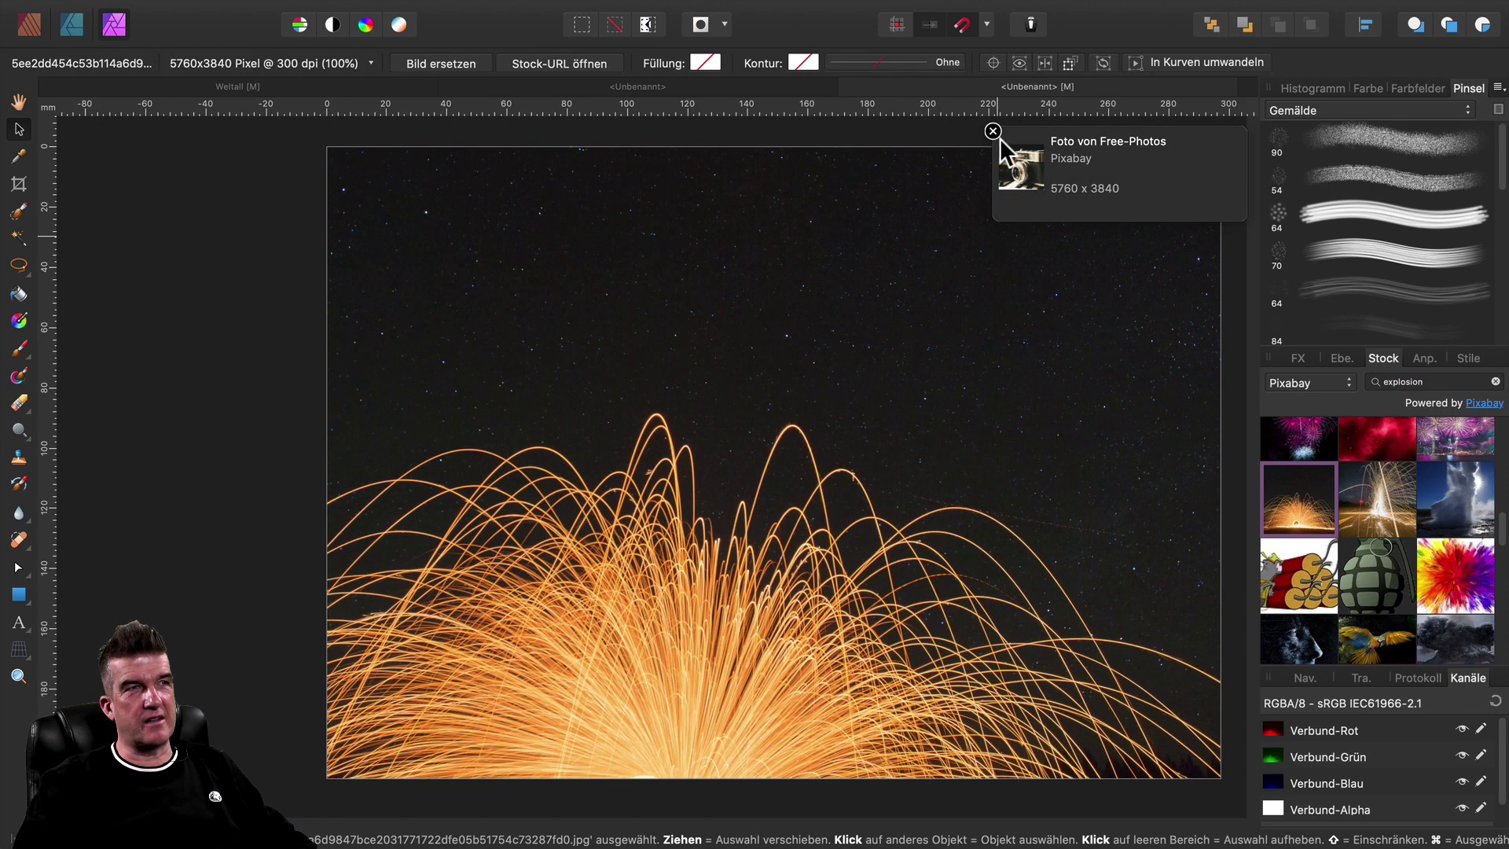
{"action": "left_click", "coordinate": [993, 132]}
{"action": "mouse_move", "coordinate": [842, 394]}
{"action": "left_mouse_down"}
{"action": "mouse_move", "coordinate": [825, 358]}
{"action": "mouse_move", "coordinate": [840, 617]}
{"action": "mouse_move", "coordinate": [810, 638]}
{"action": "left_mouse_up"}
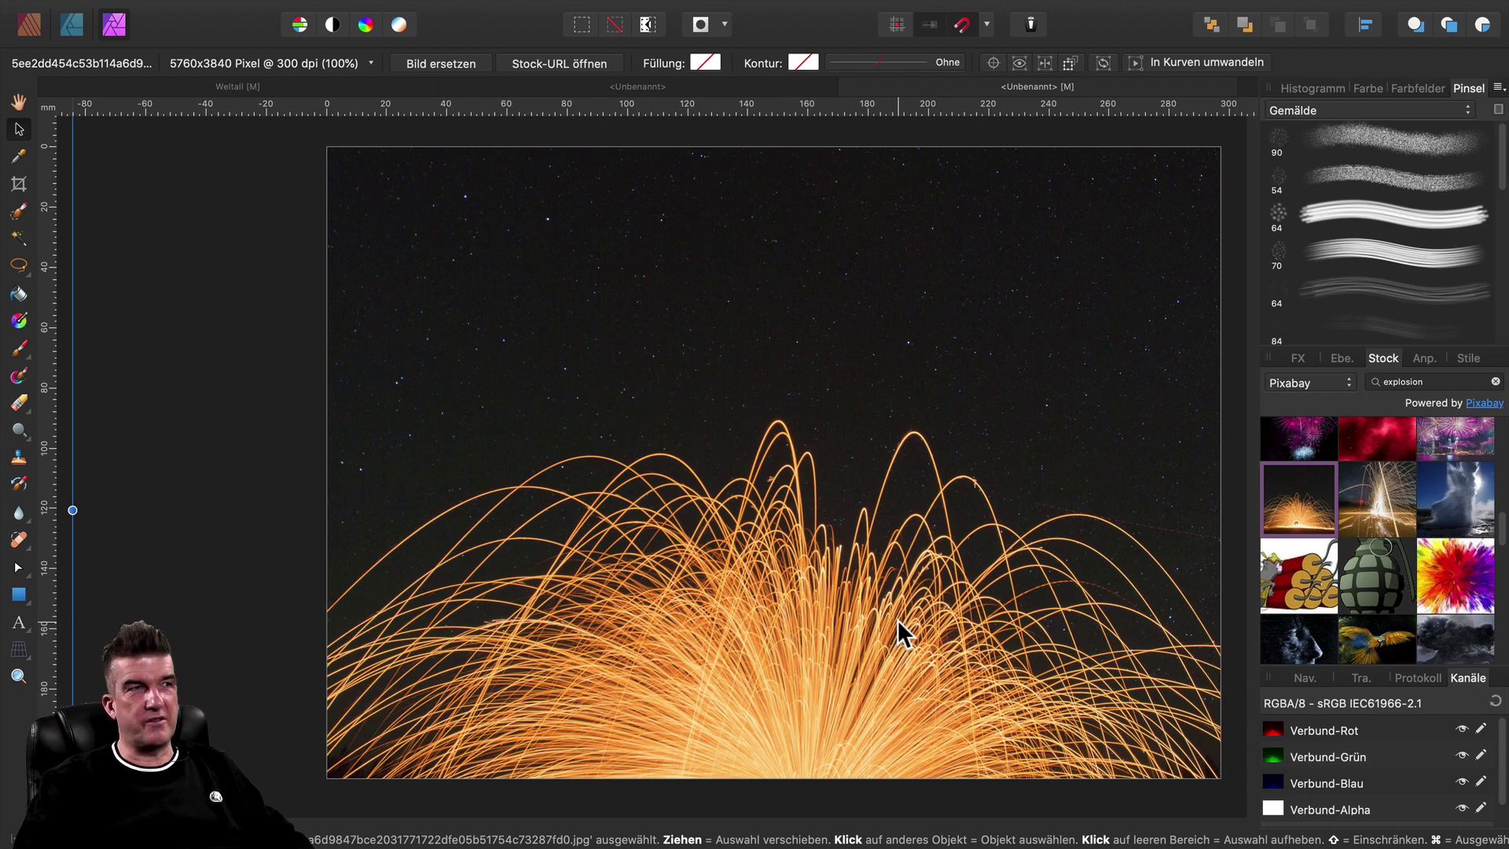
{"action": "left_click", "coordinate": [202, 87]}
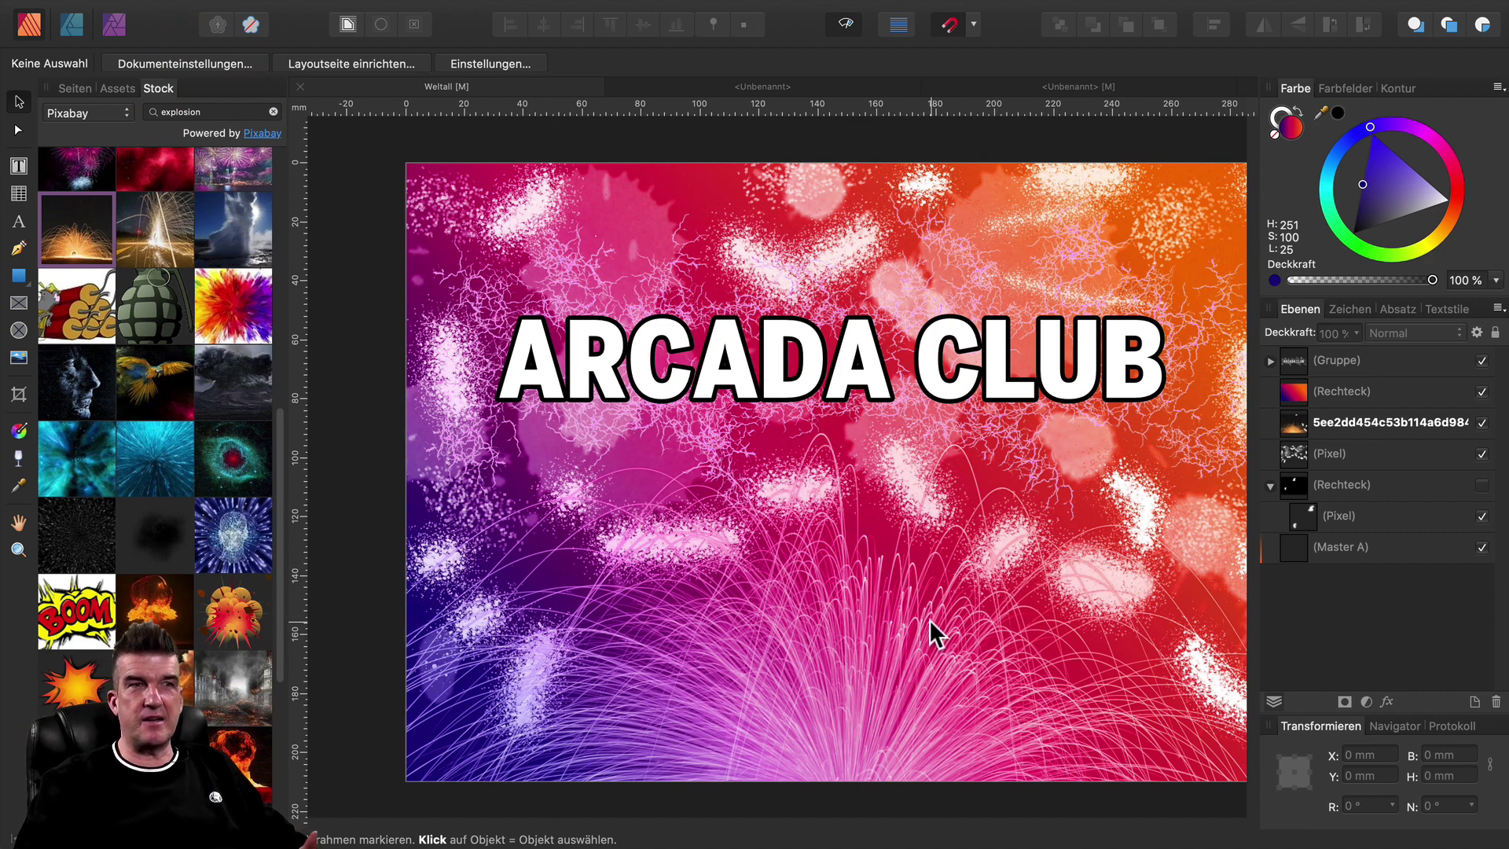
{"action": "left_click", "coordinate": [1124, 86]}
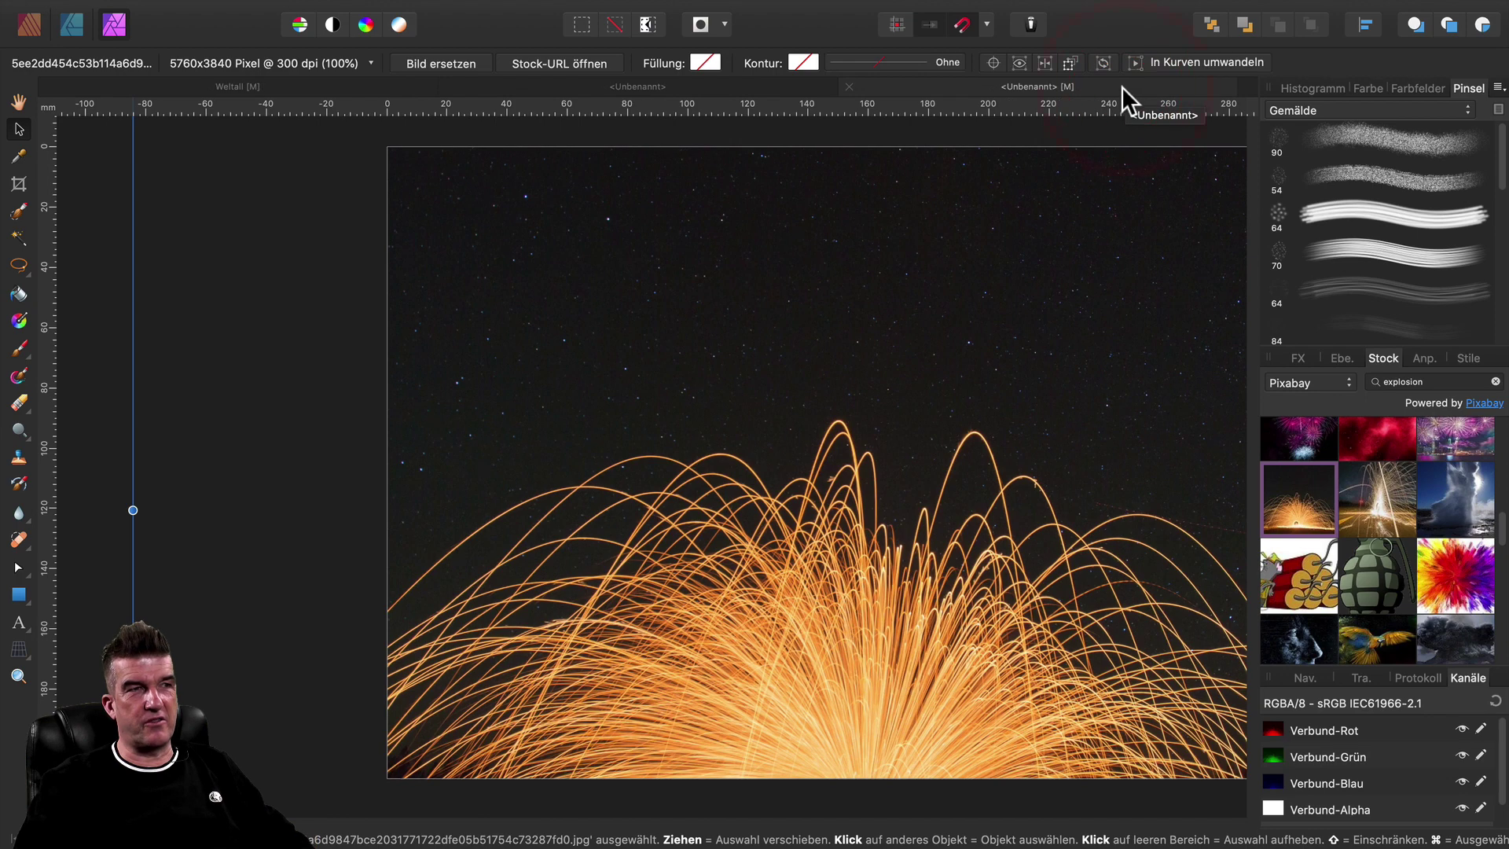
Add a pixel layer and draw a light grey rectangle covering the whole page.
{"action": "left_click", "coordinate": [1338, 358]}
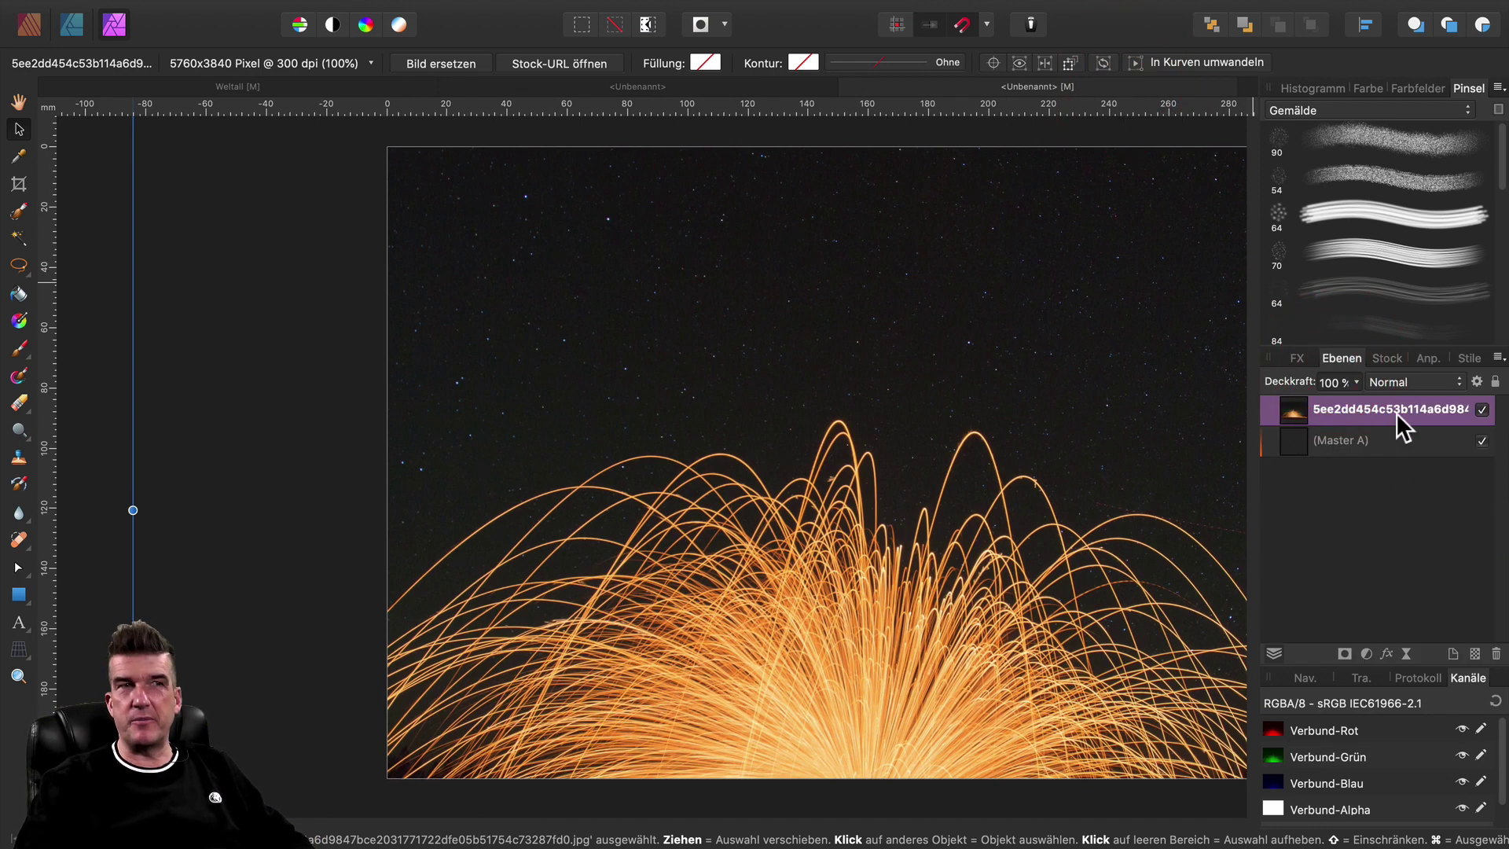
{"action": "left_click", "coordinate": [1474, 653]}
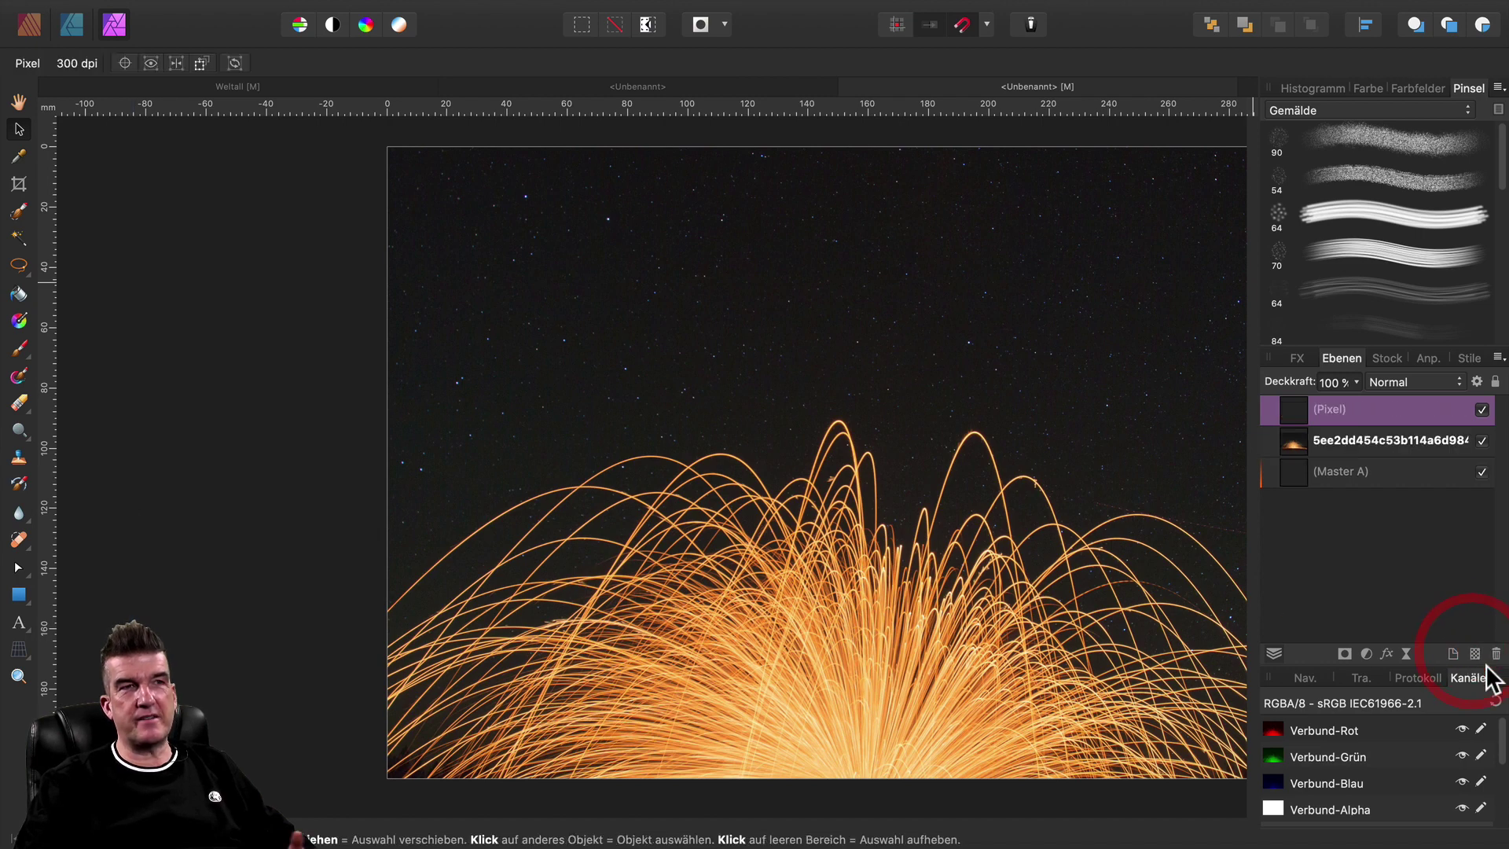
{"action": "scroll", "coordinate": [246, 398], "scroll_direction": "right", "scroll_amount": 5}
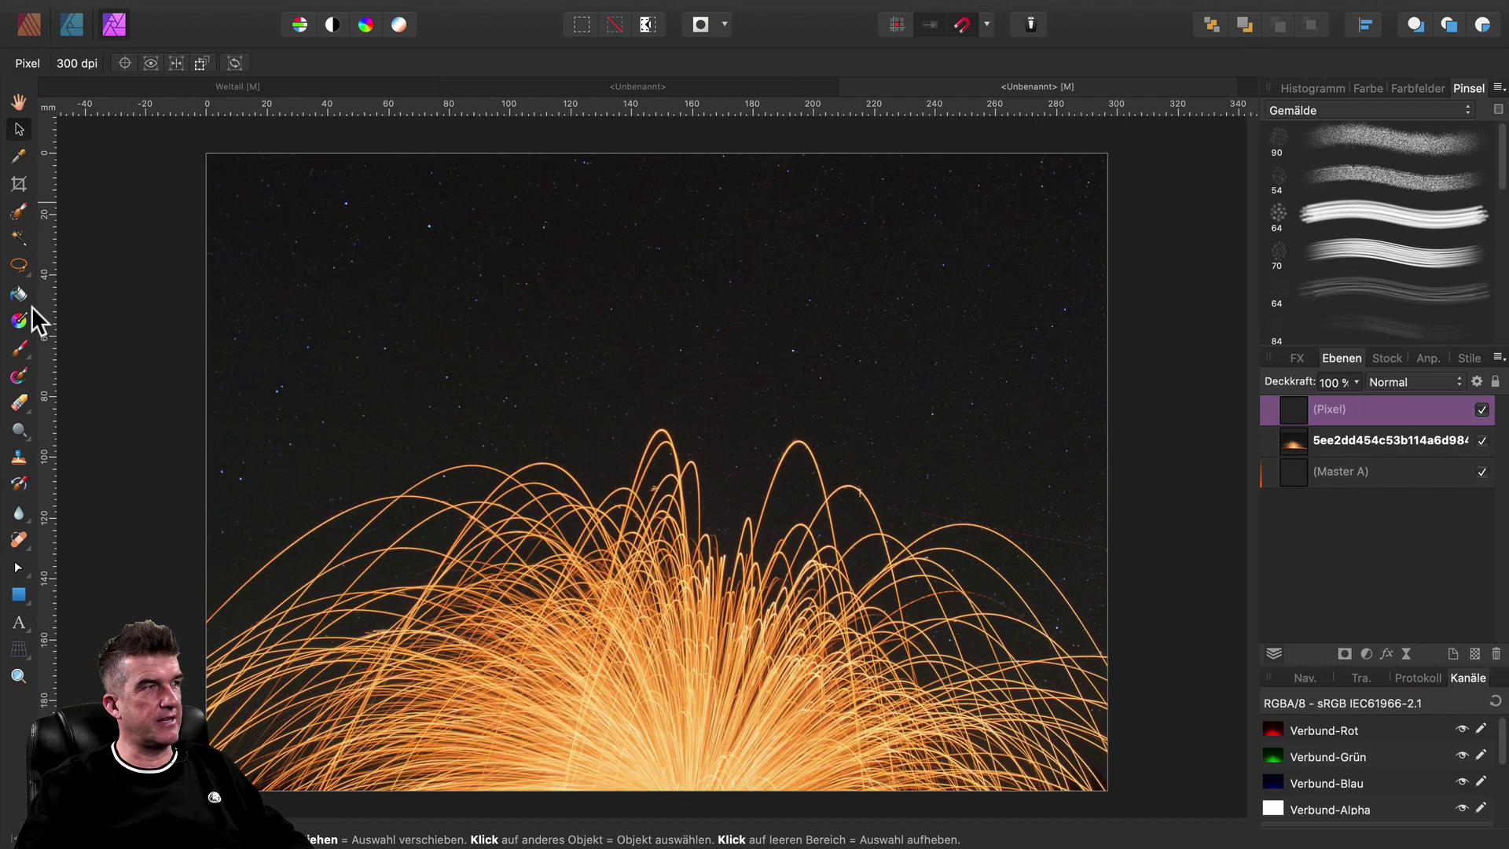
{"action": "left_click", "coordinate": [19, 595]}
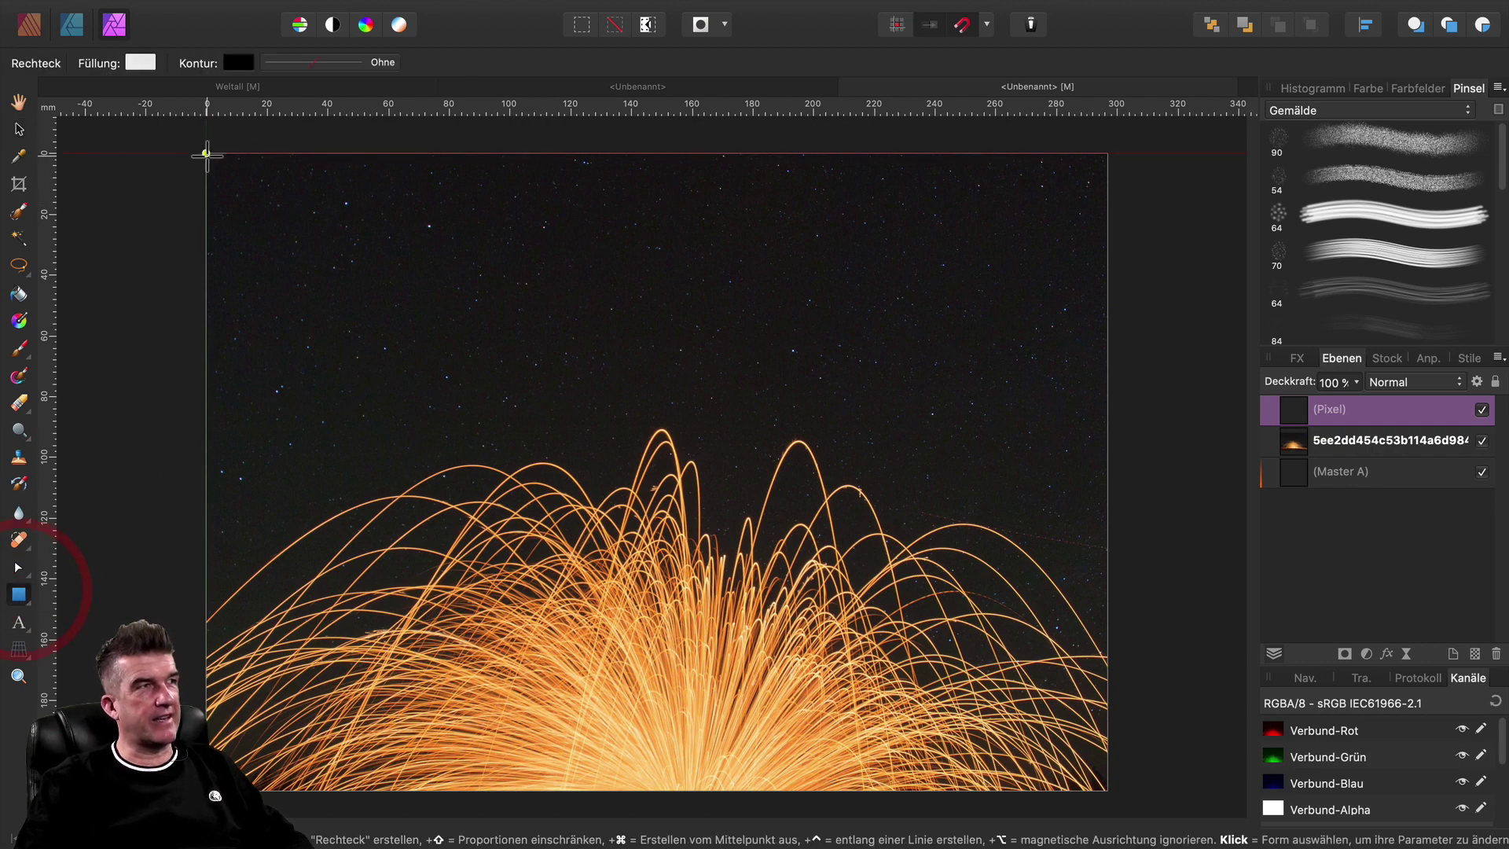
{"action": "mouse_move", "coordinate": [206, 153]}
{"action": "left_mouse_down"}
{"action": "mouse_move", "coordinate": [1045, 817]}
{"action": "mouse_move", "coordinate": [1108, 791]}
{"action": "left_mouse_up"}
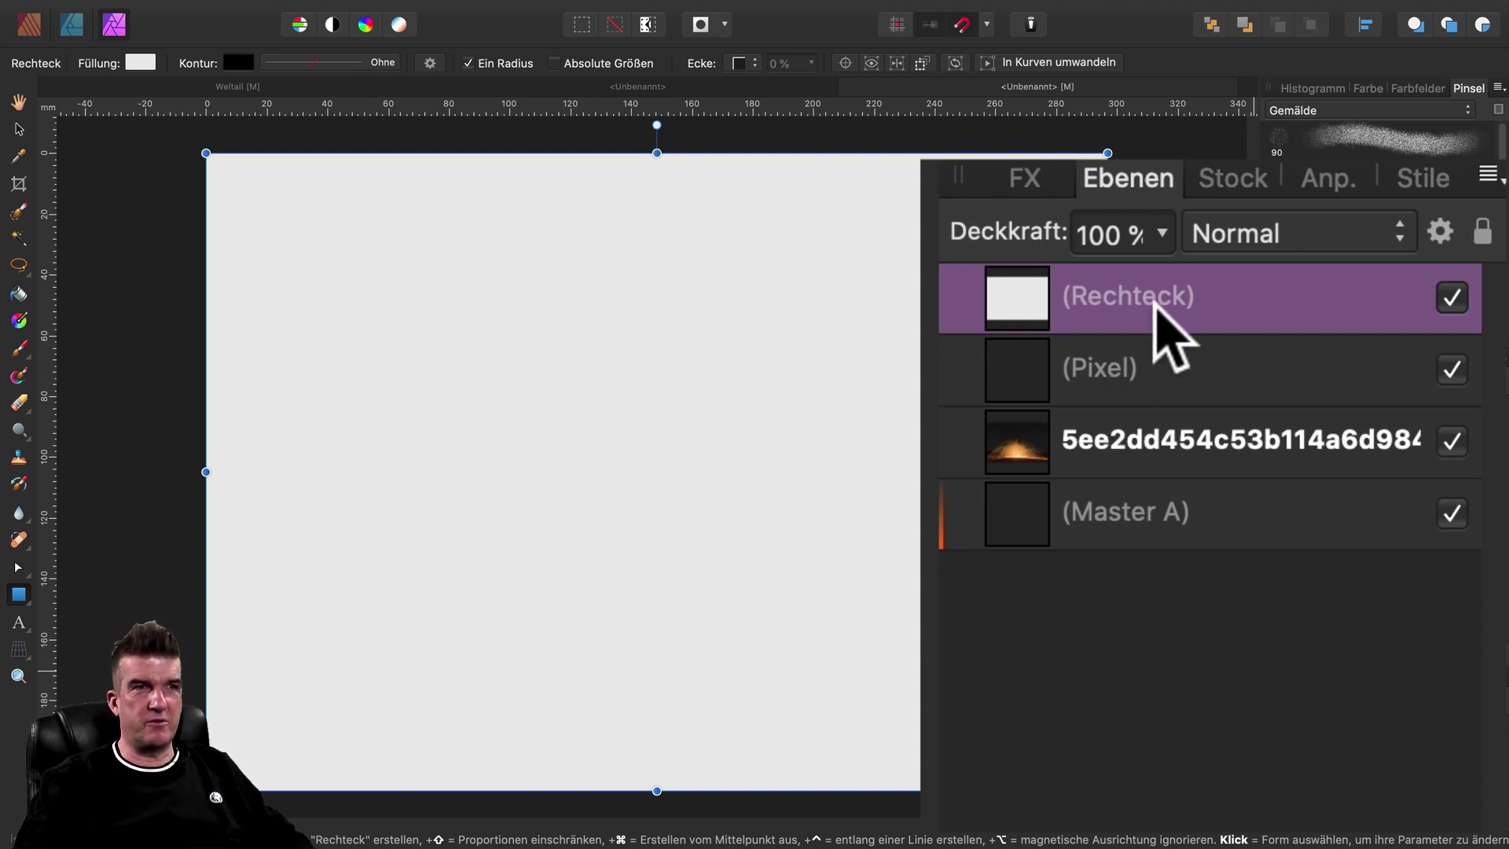
Delete the empty pixel layer and select the rectangle layer.
{"action": "left_click", "coordinate": [1154, 387]}
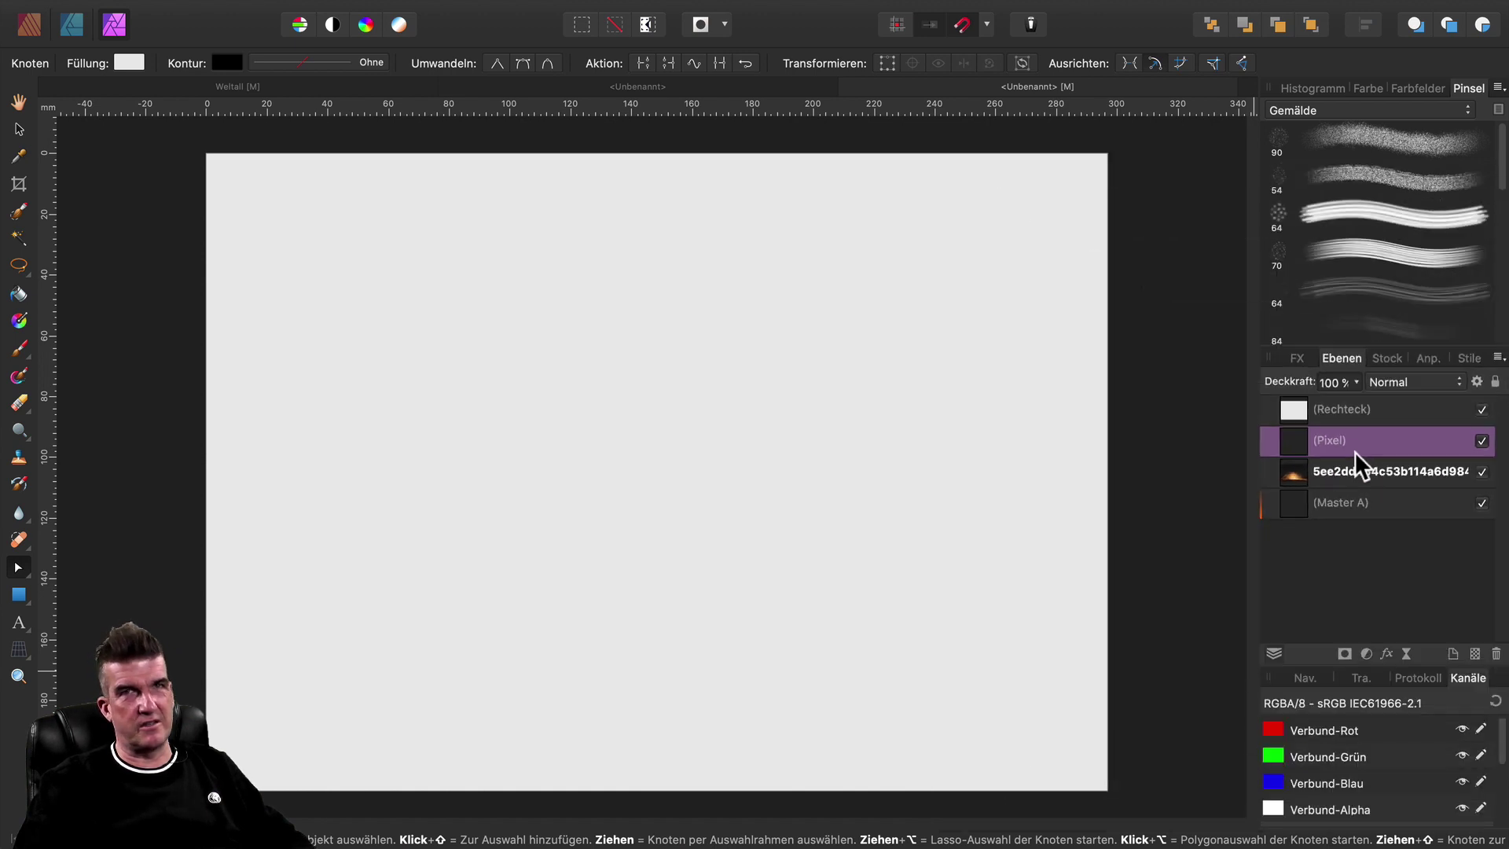
{"action": "right_click", "coordinate": [1351, 446]}
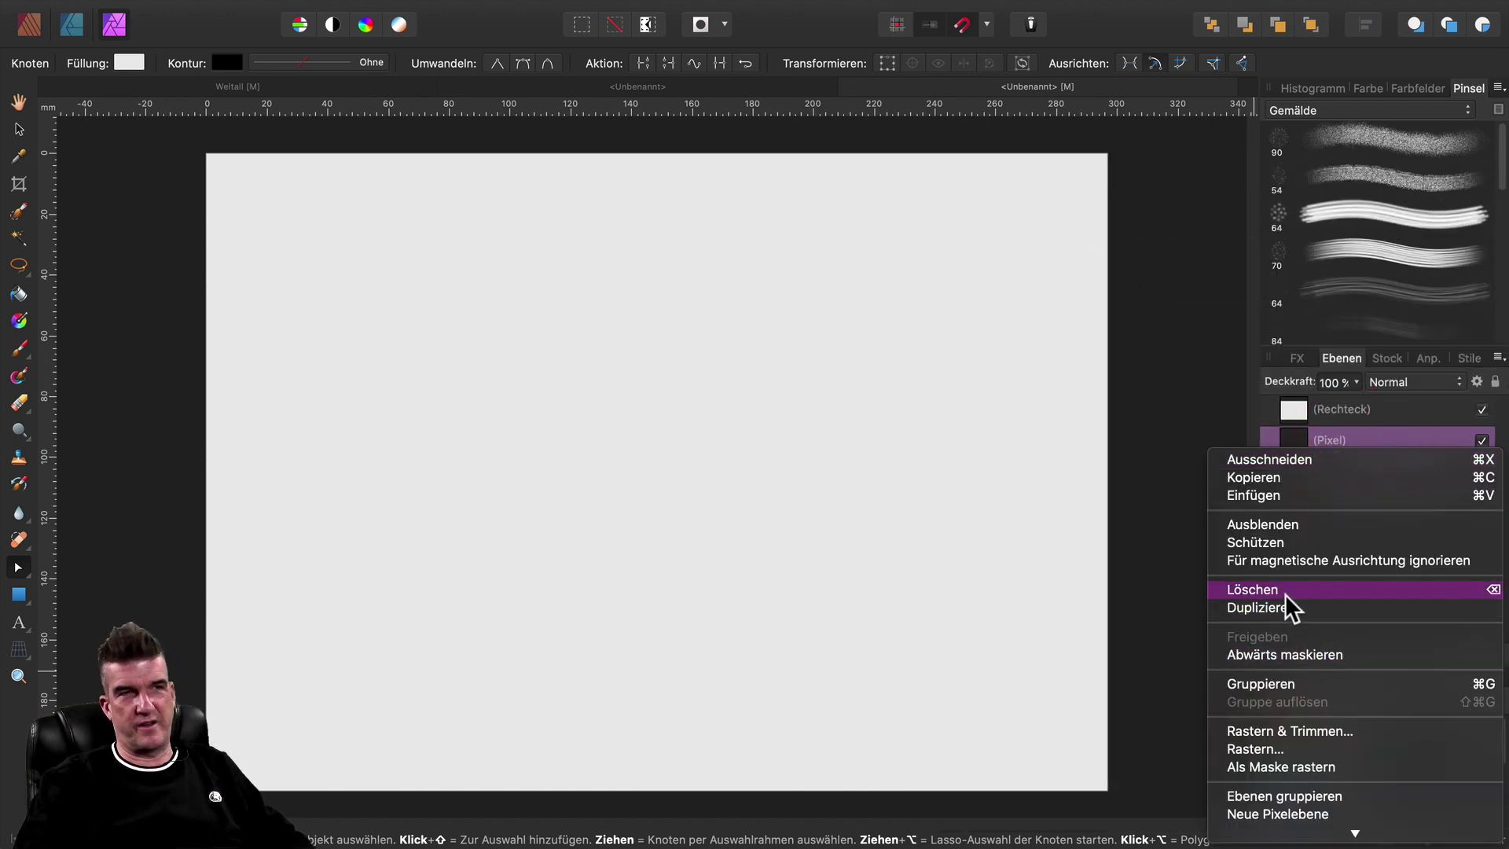
{"action": "left_click", "coordinate": [1285, 592]}
{"action": "left_click", "coordinate": [1339, 415]}
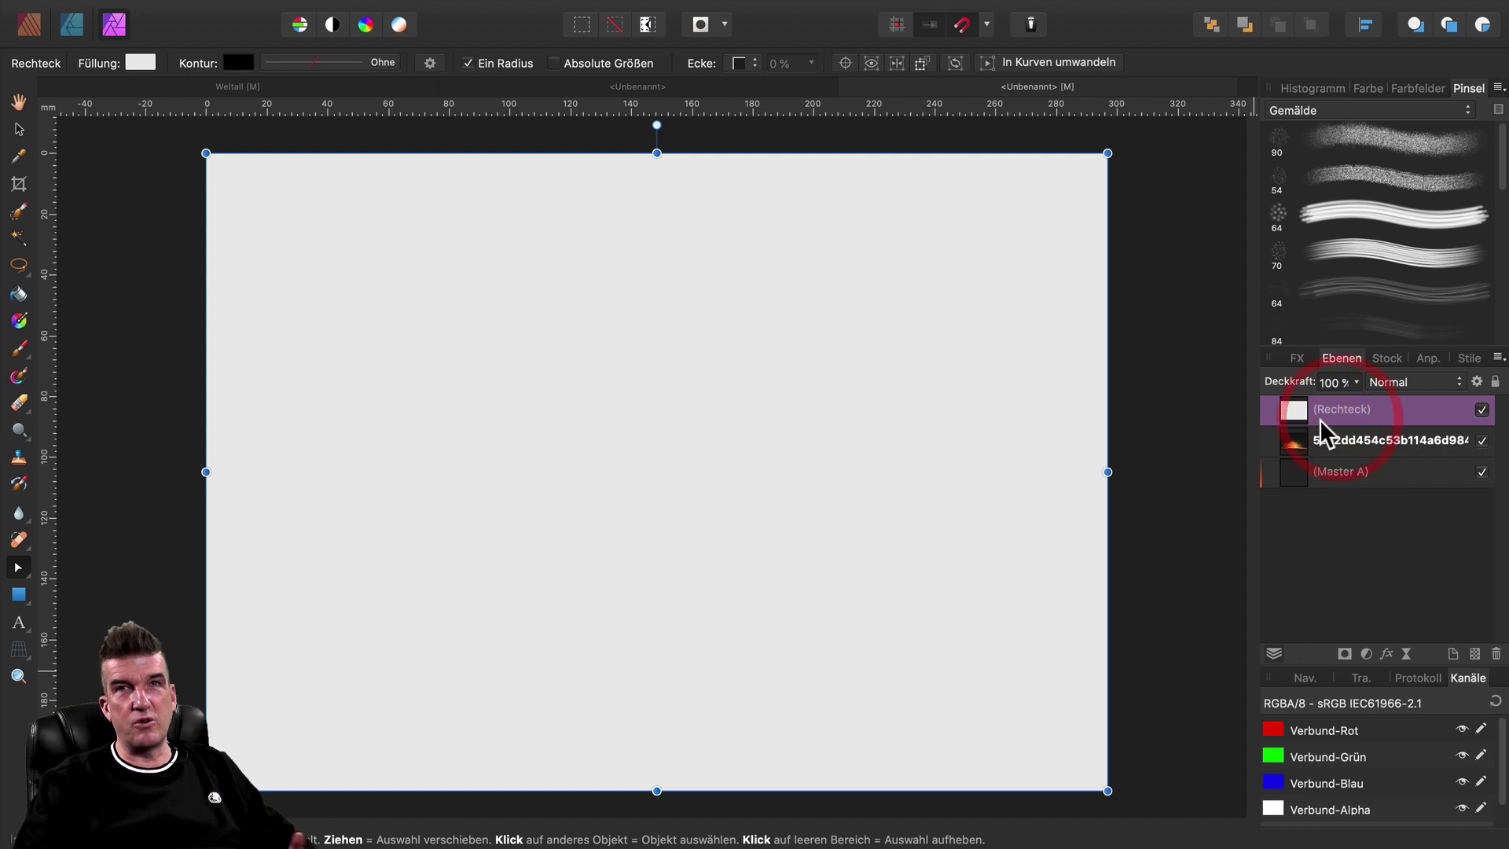
Lay a vertical linear gradient on the rectangle with a vivid blue bottom stop.
{"action": "left_click", "coordinate": [19, 320]}
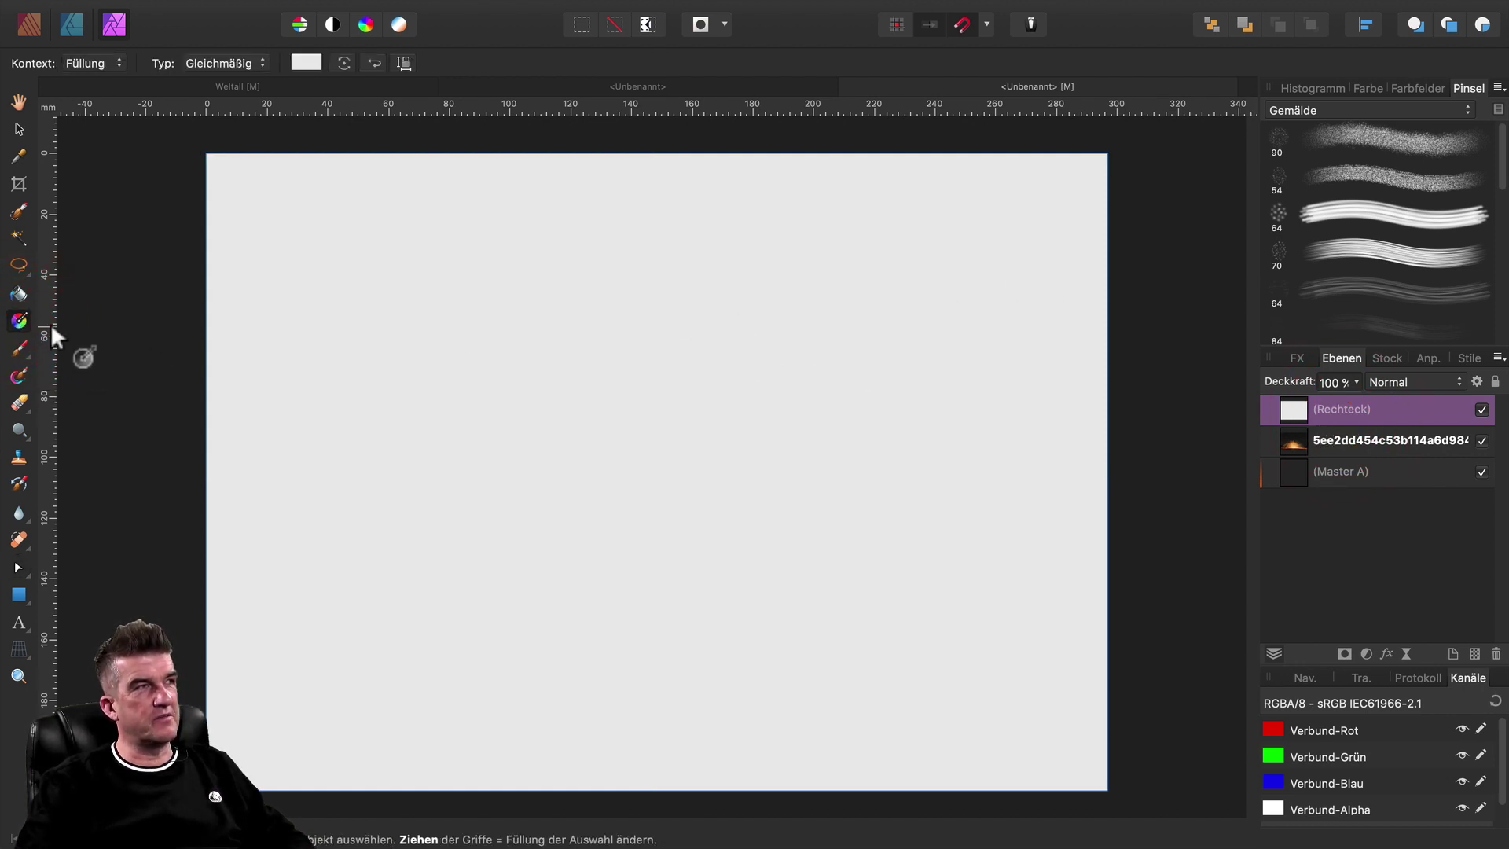
{"action": "left_click_drag", "start_coordinate": [647, 209], "coordinate": [643, 705]}
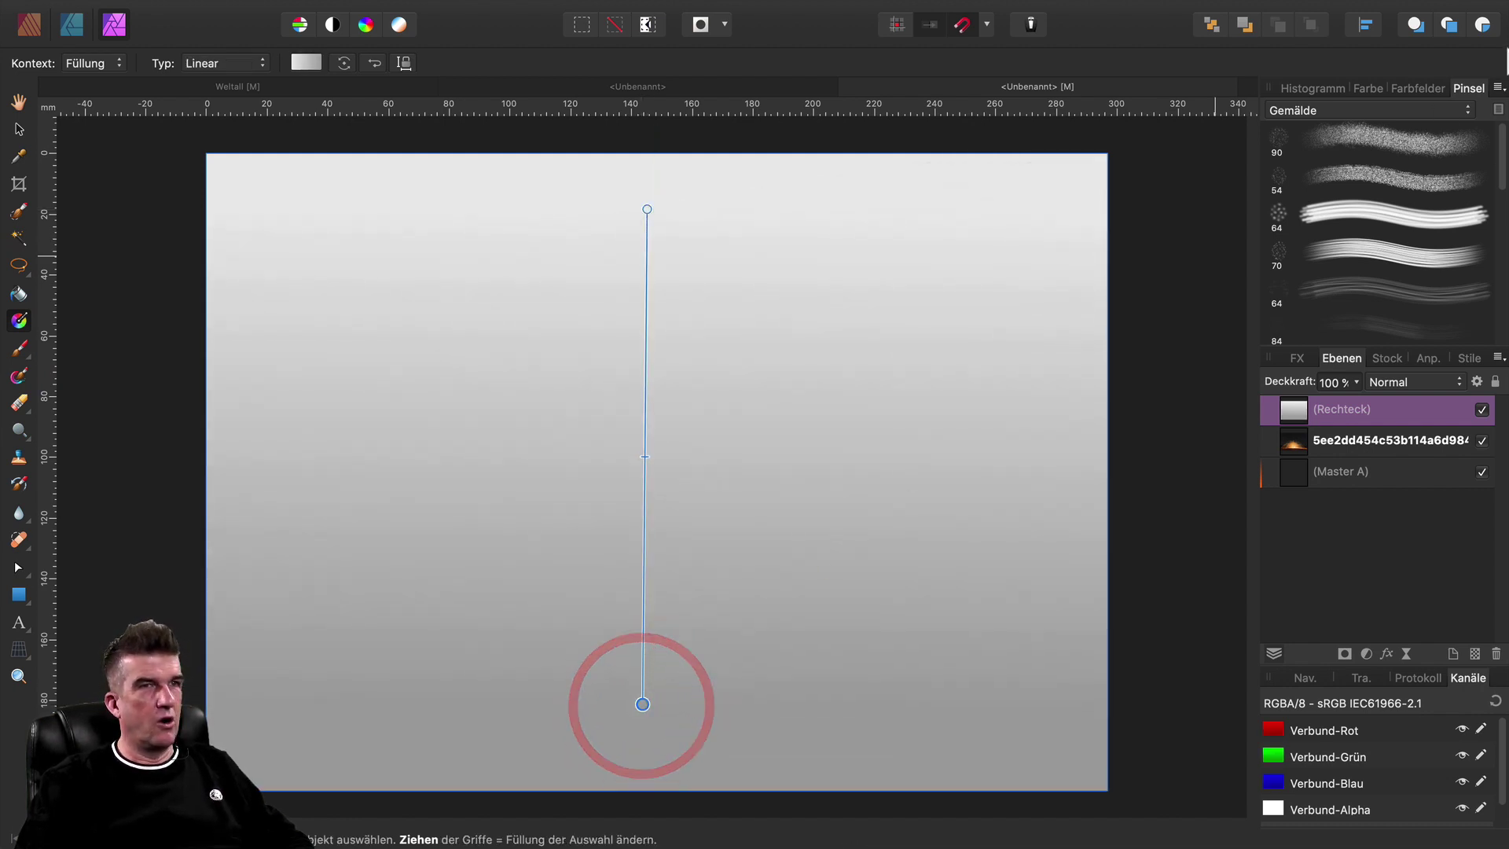
{"action": "left_click", "coordinate": [1368, 88]}
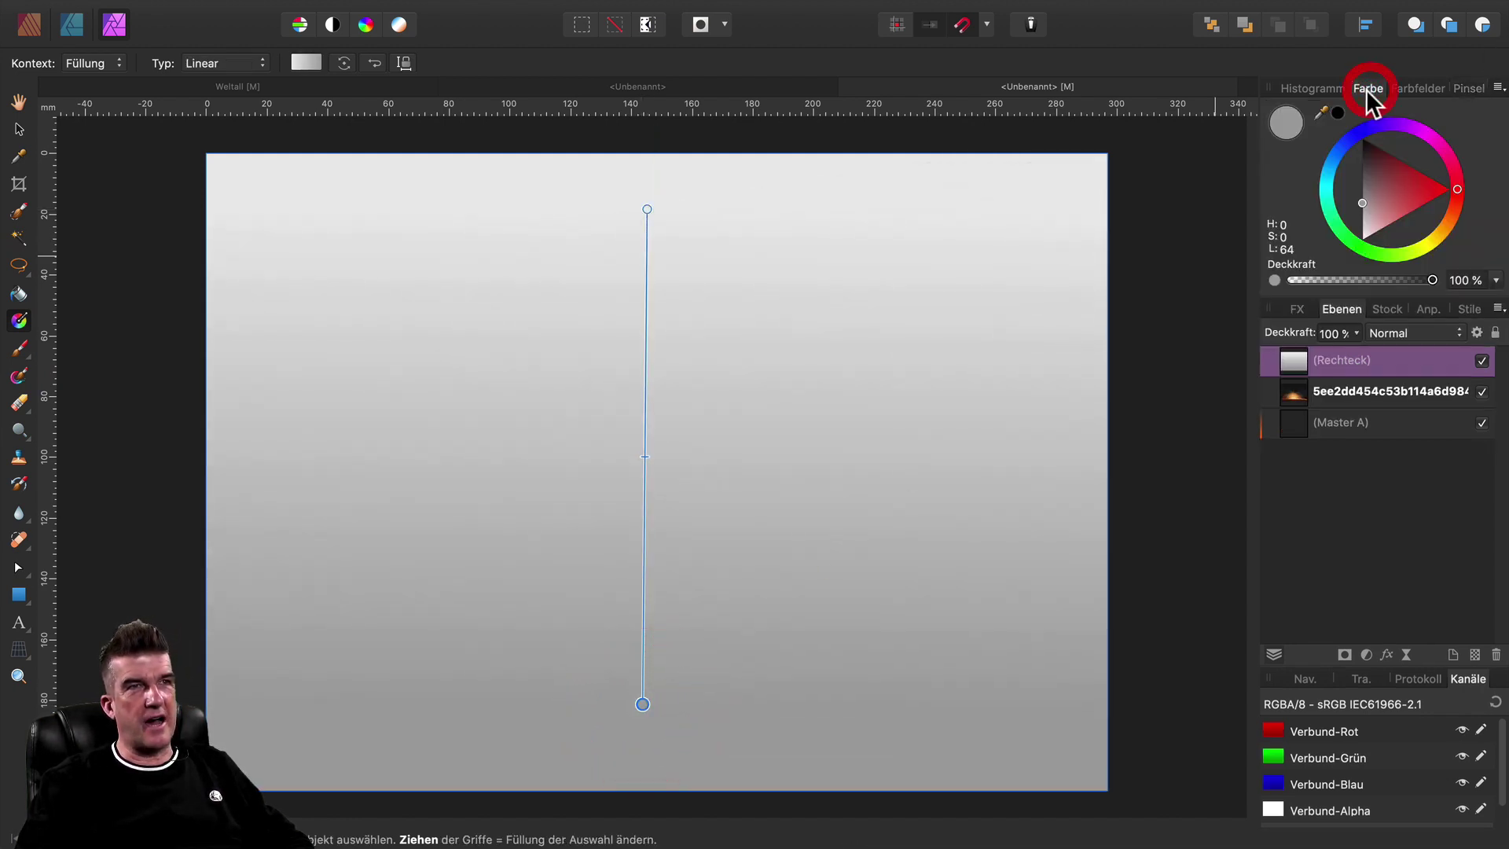
{"action": "left_click", "coordinate": [1435, 154]}
{"action": "mouse_move", "coordinate": [1426, 140]}
{"action": "left_mouse_down"}
{"action": "mouse_move", "coordinate": [1363, 131]}
{"action": "mouse_move", "coordinate": [1388, 128]}
{"action": "left_mouse_up"}
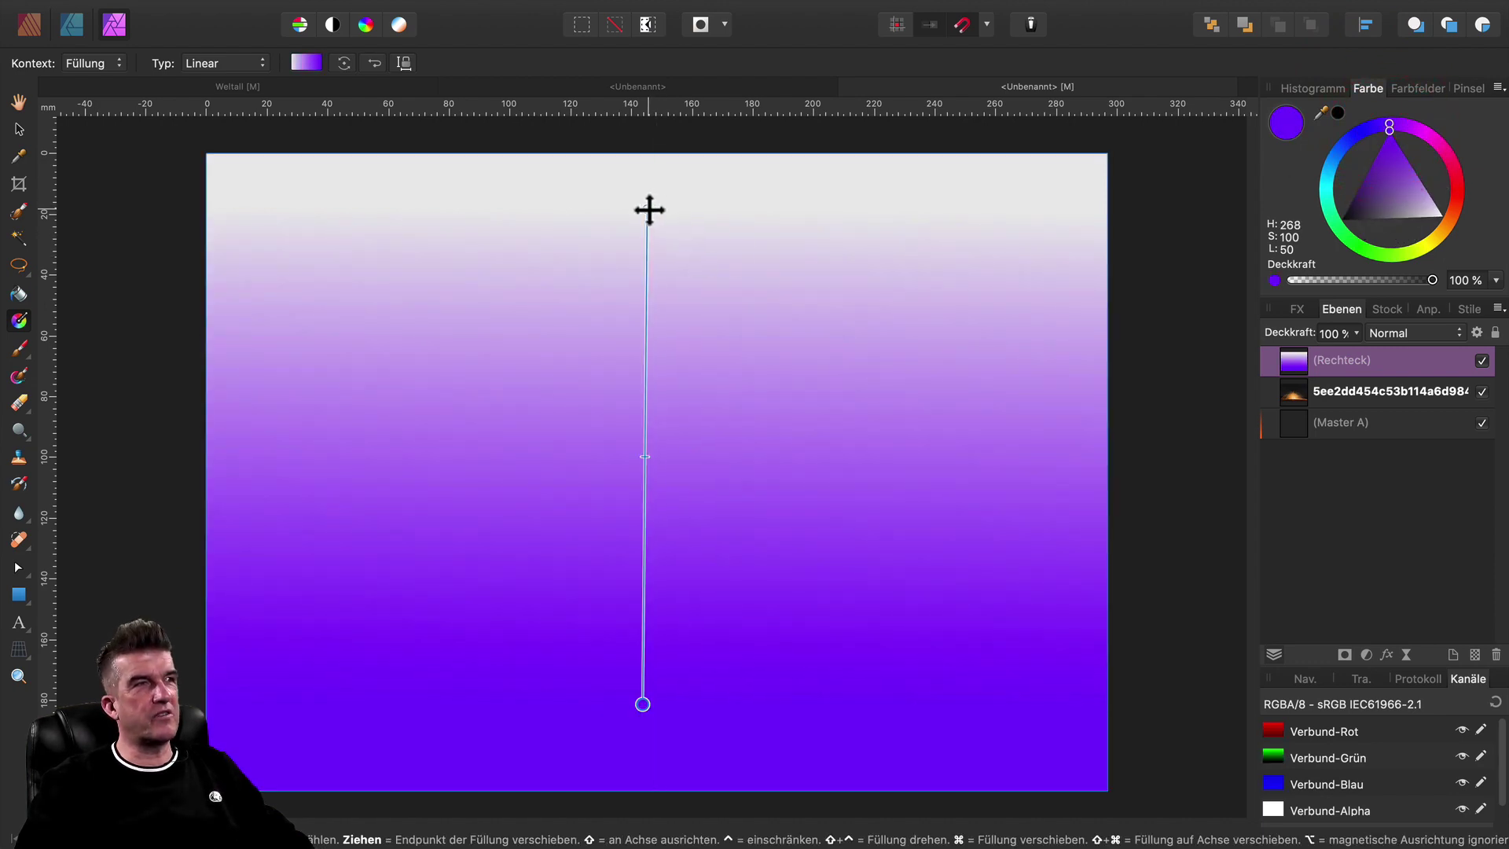
Set the gradient's top stop to orange and add a magenta middle stop.
{"action": "left_click", "coordinate": [645, 209]}
{"action": "left_click", "coordinate": [1437, 143]}
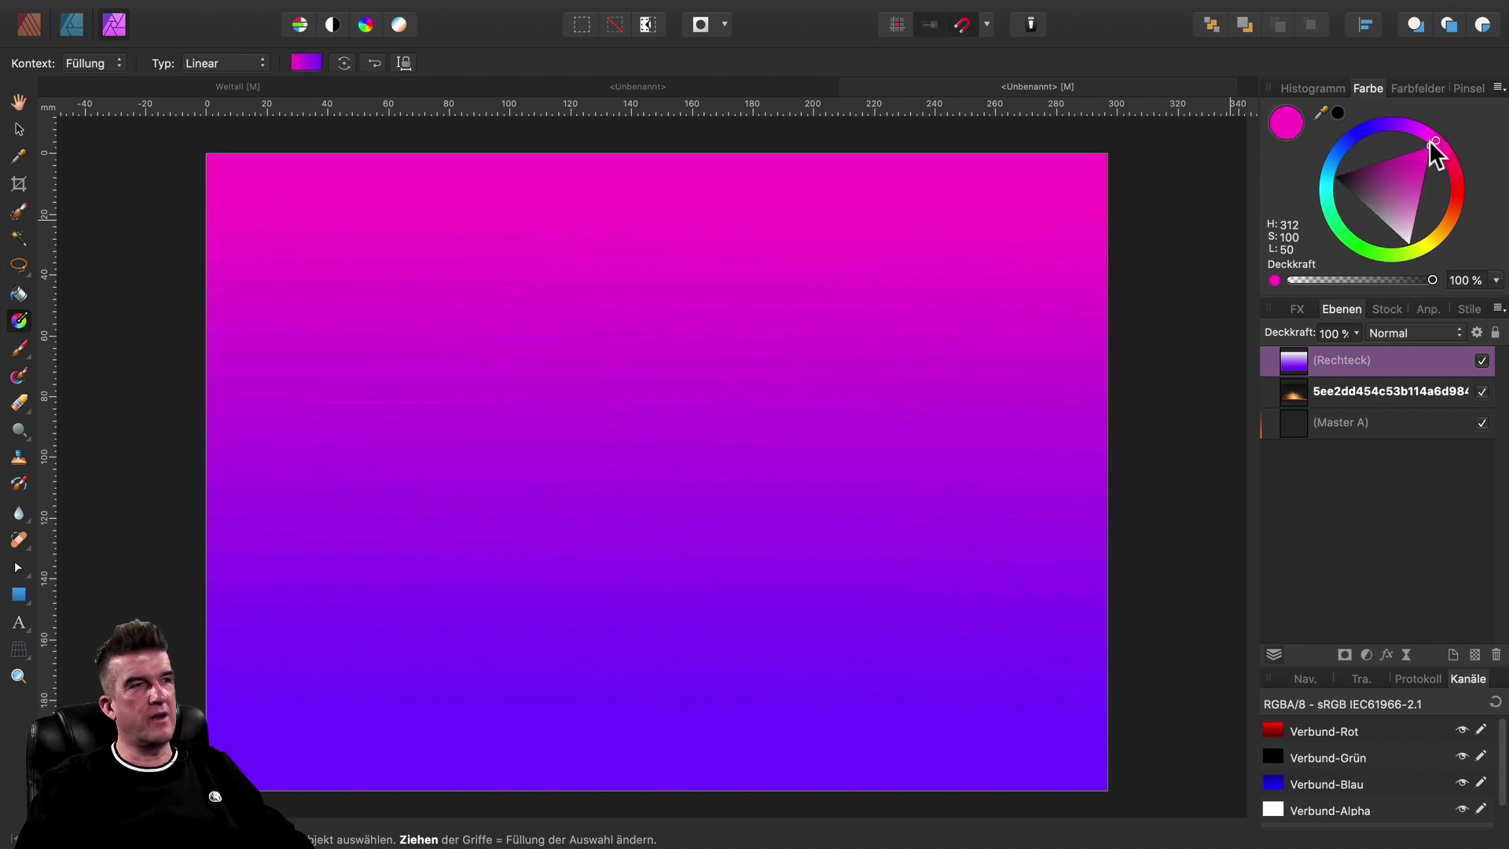
{"action": "mouse_move", "coordinate": [1429, 140]}
{"action": "left_mouse_down"}
{"action": "mouse_move", "coordinate": [1401, 133]}
{"action": "mouse_move", "coordinate": [1422, 149]}
{"action": "mouse_move", "coordinate": [1447, 228]}
{"action": "left_mouse_up"}
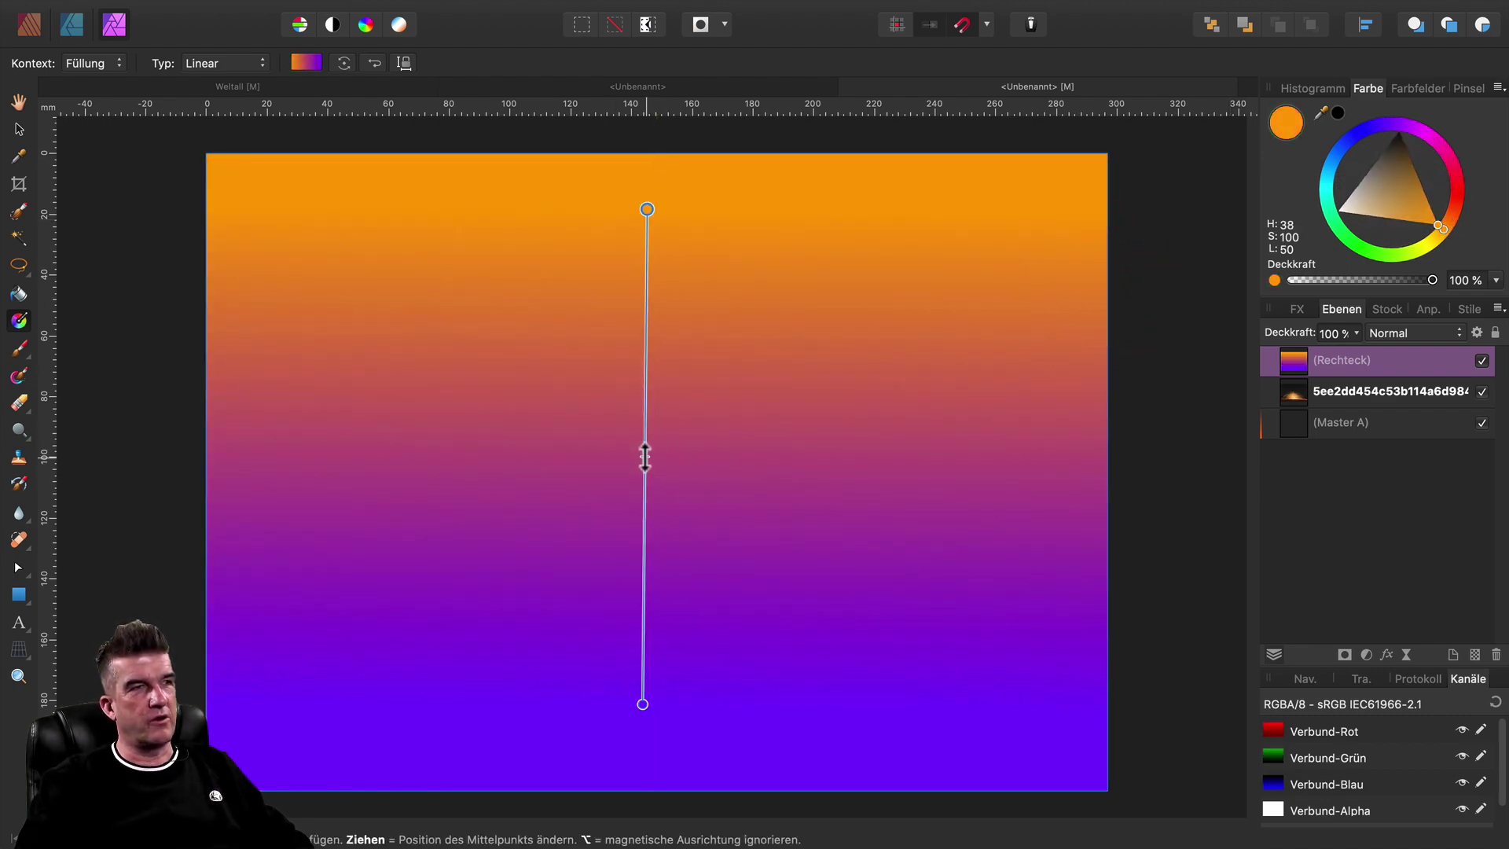
{"action": "left_click", "coordinate": [645, 376]}
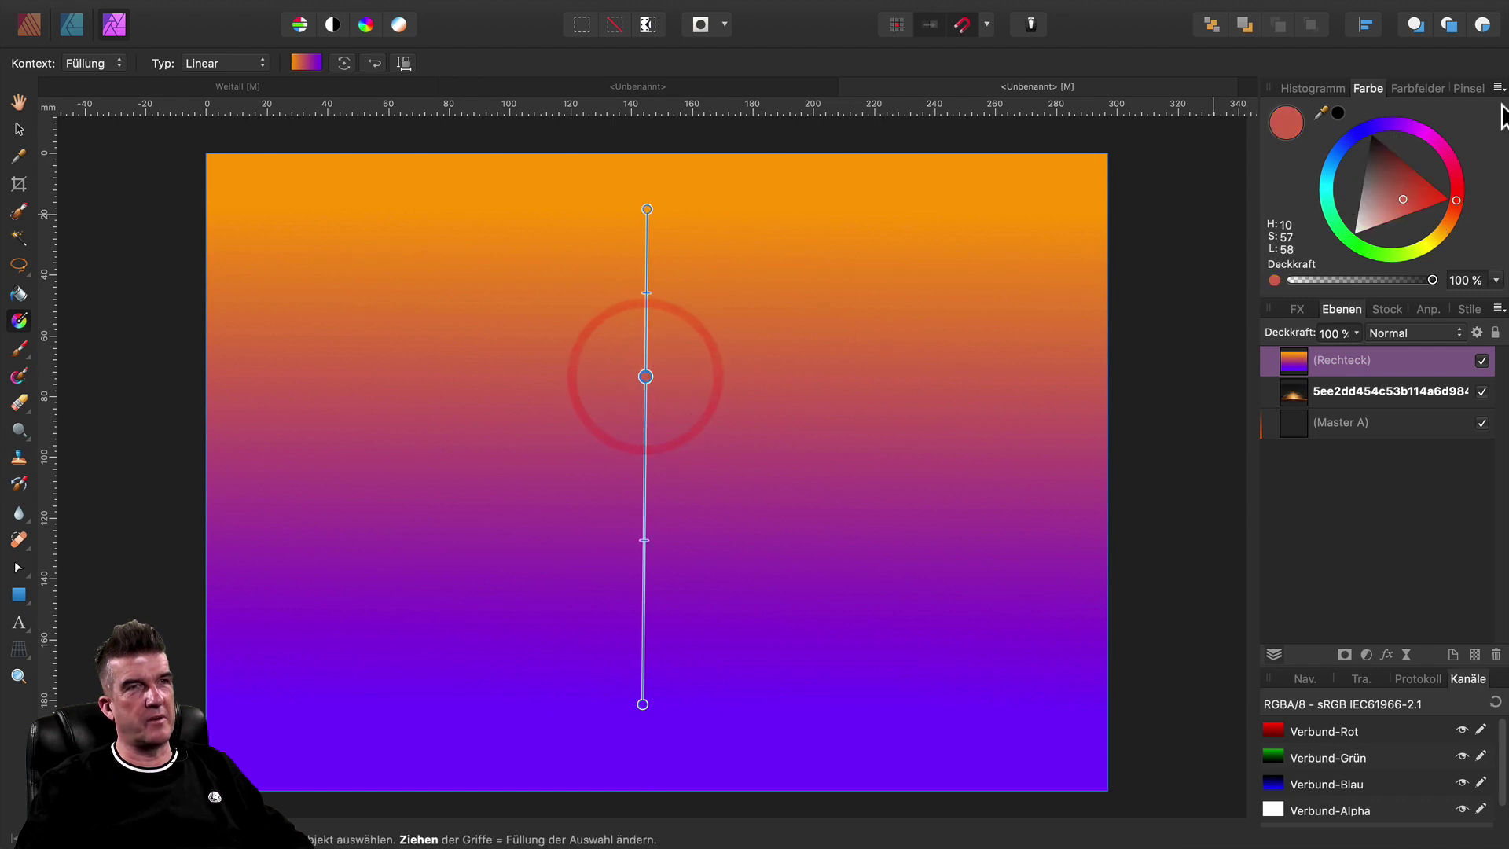
{"action": "left_click", "coordinate": [1435, 141]}
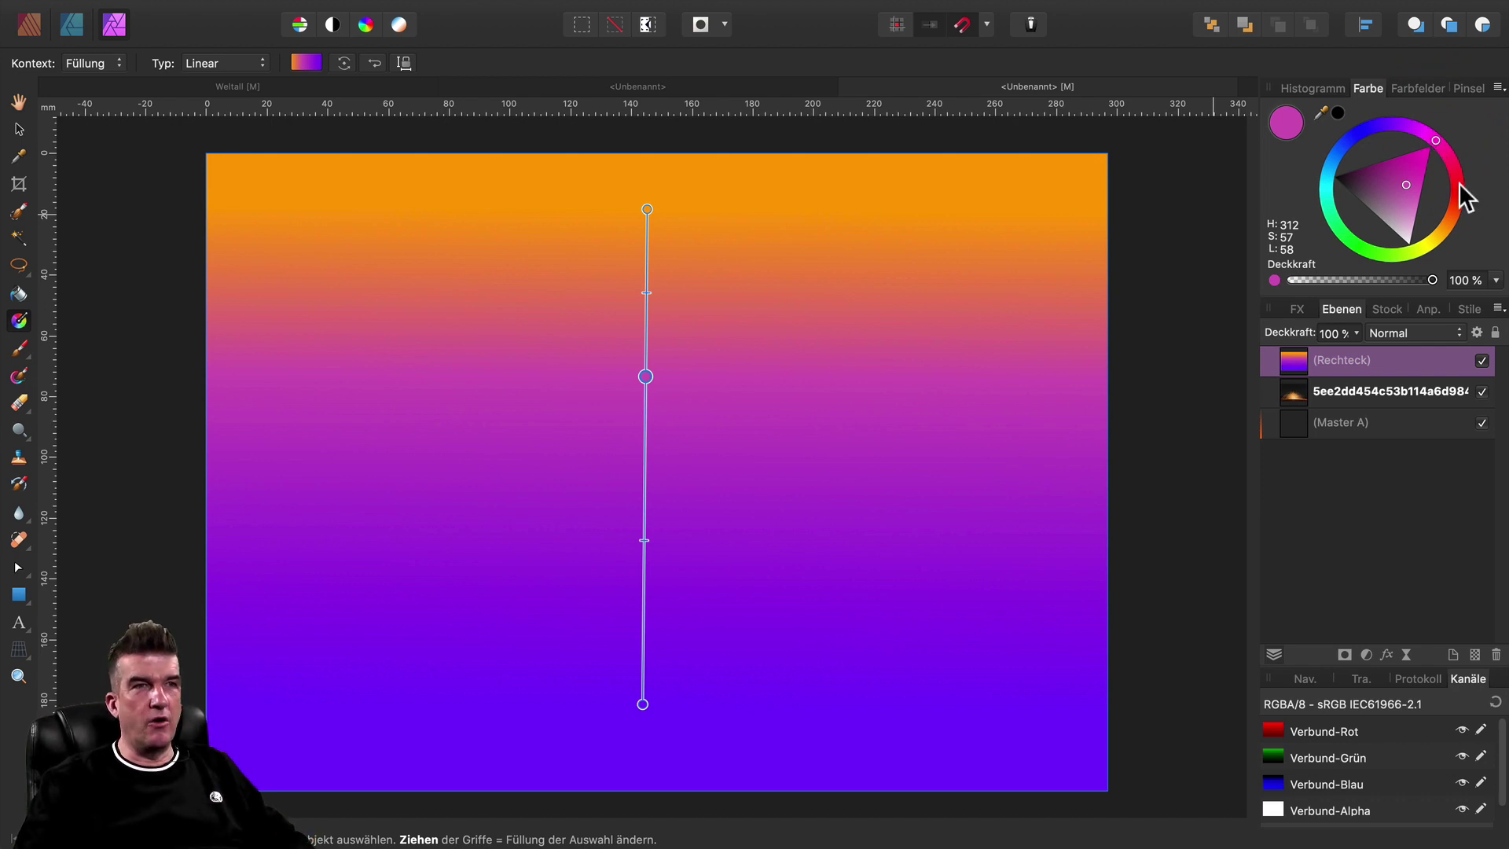
Preview blend modes on the gradient rectangle and apply Ineinanderkopieren (Overlay).
{"action": "left_click", "coordinate": [1418, 332]}
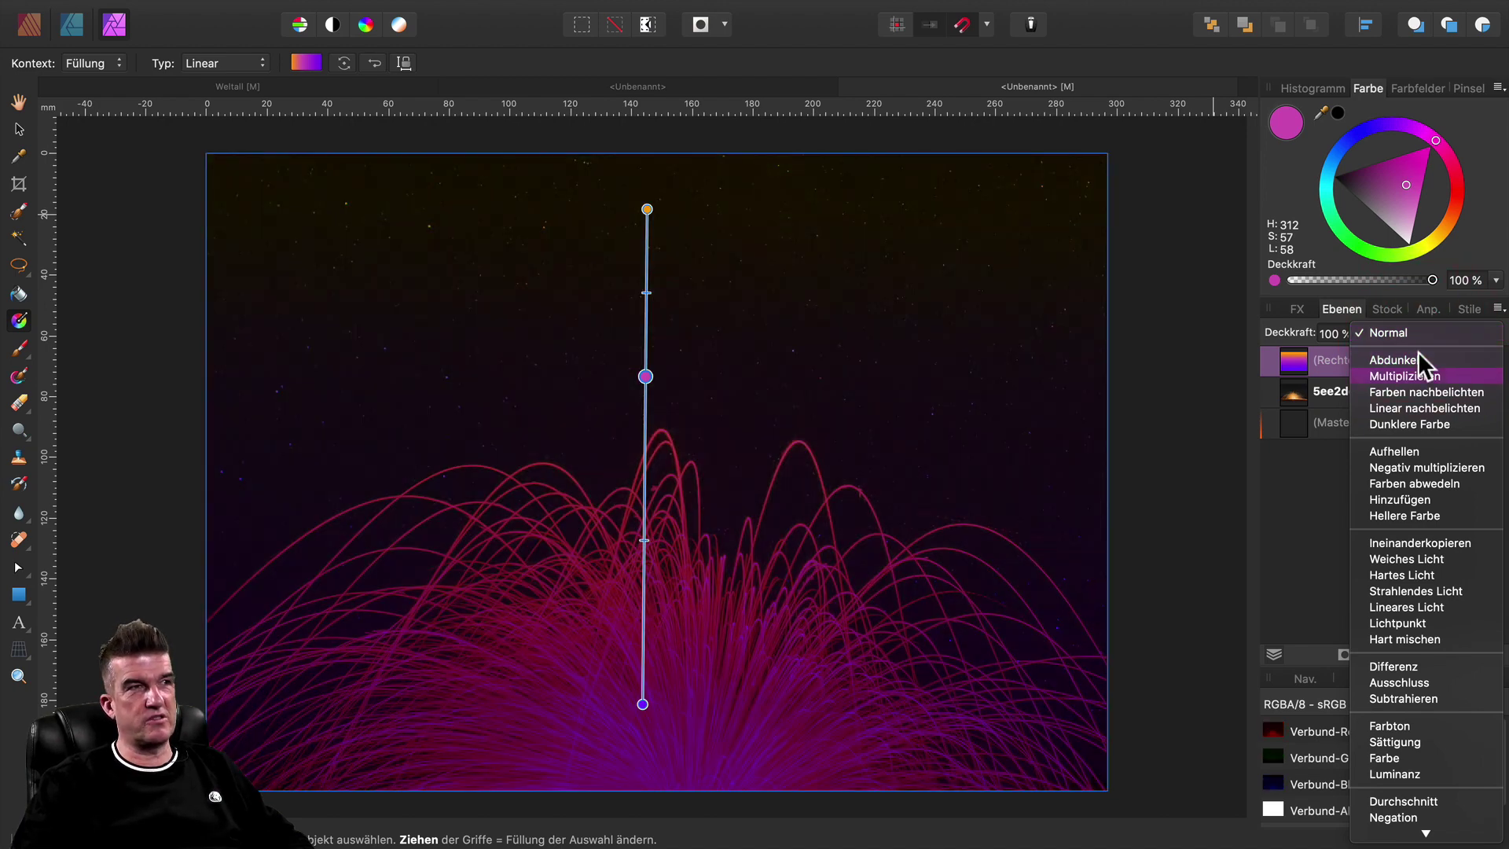
{"action": "key", "text": "Down"}
{"action": "key", "text": "Down"}
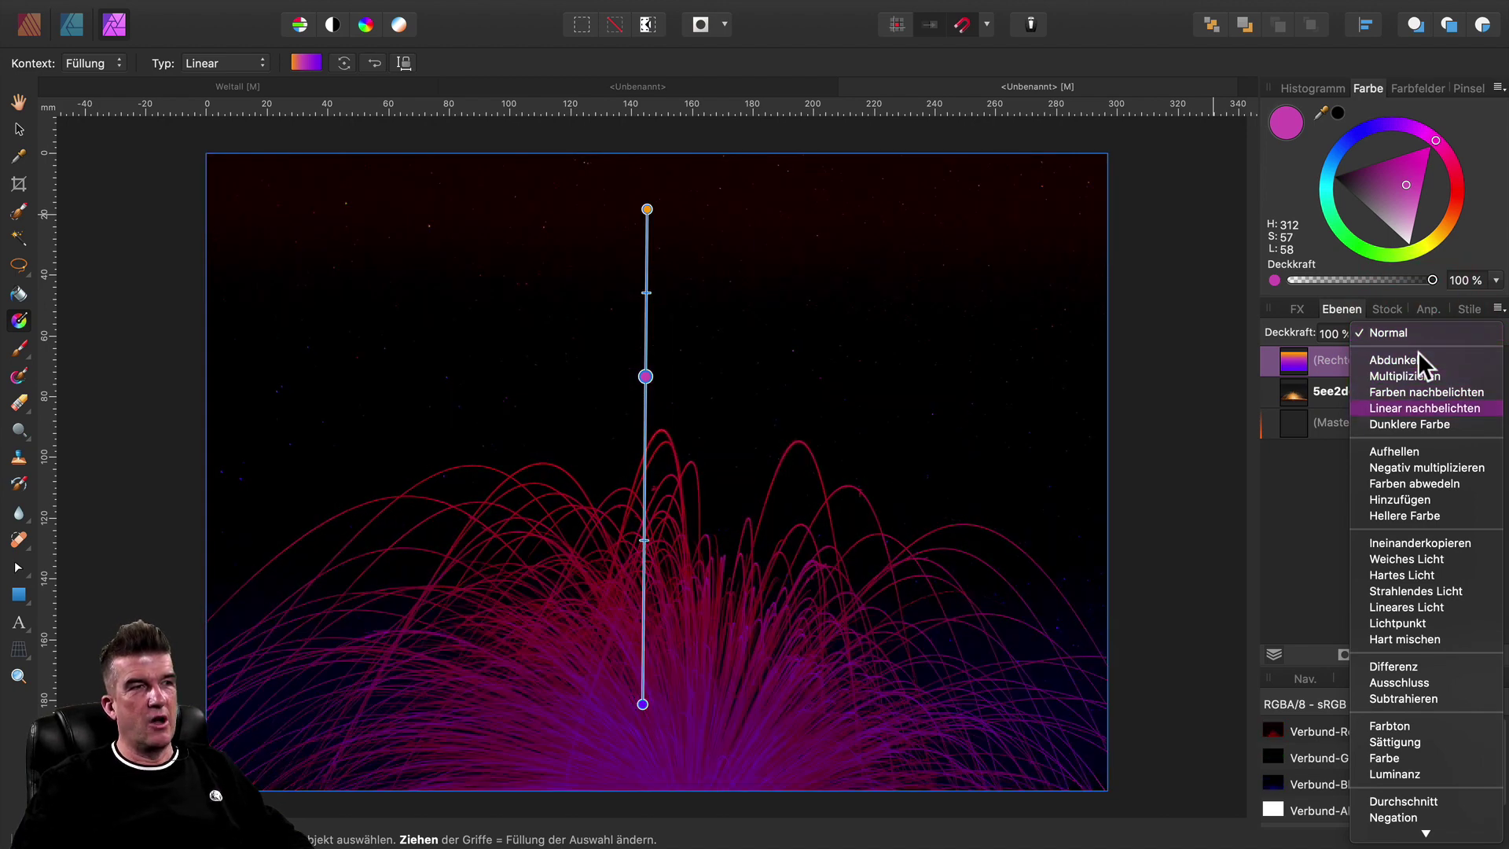
{"action": "key", "text": "Down"}
{"action": "key", "text": "Down"}
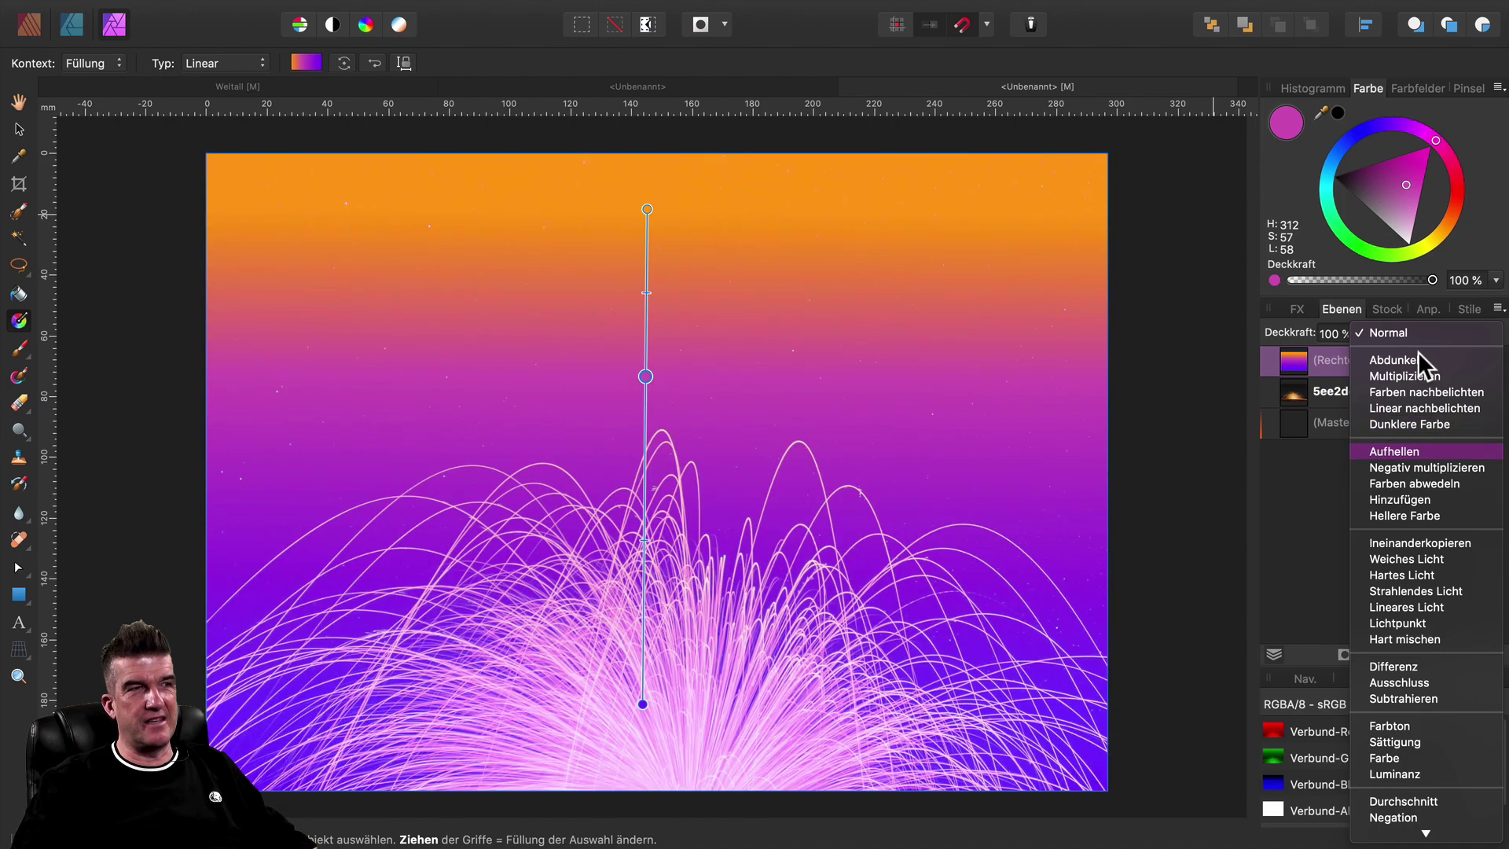
{"action": "key", "text": "Down"}
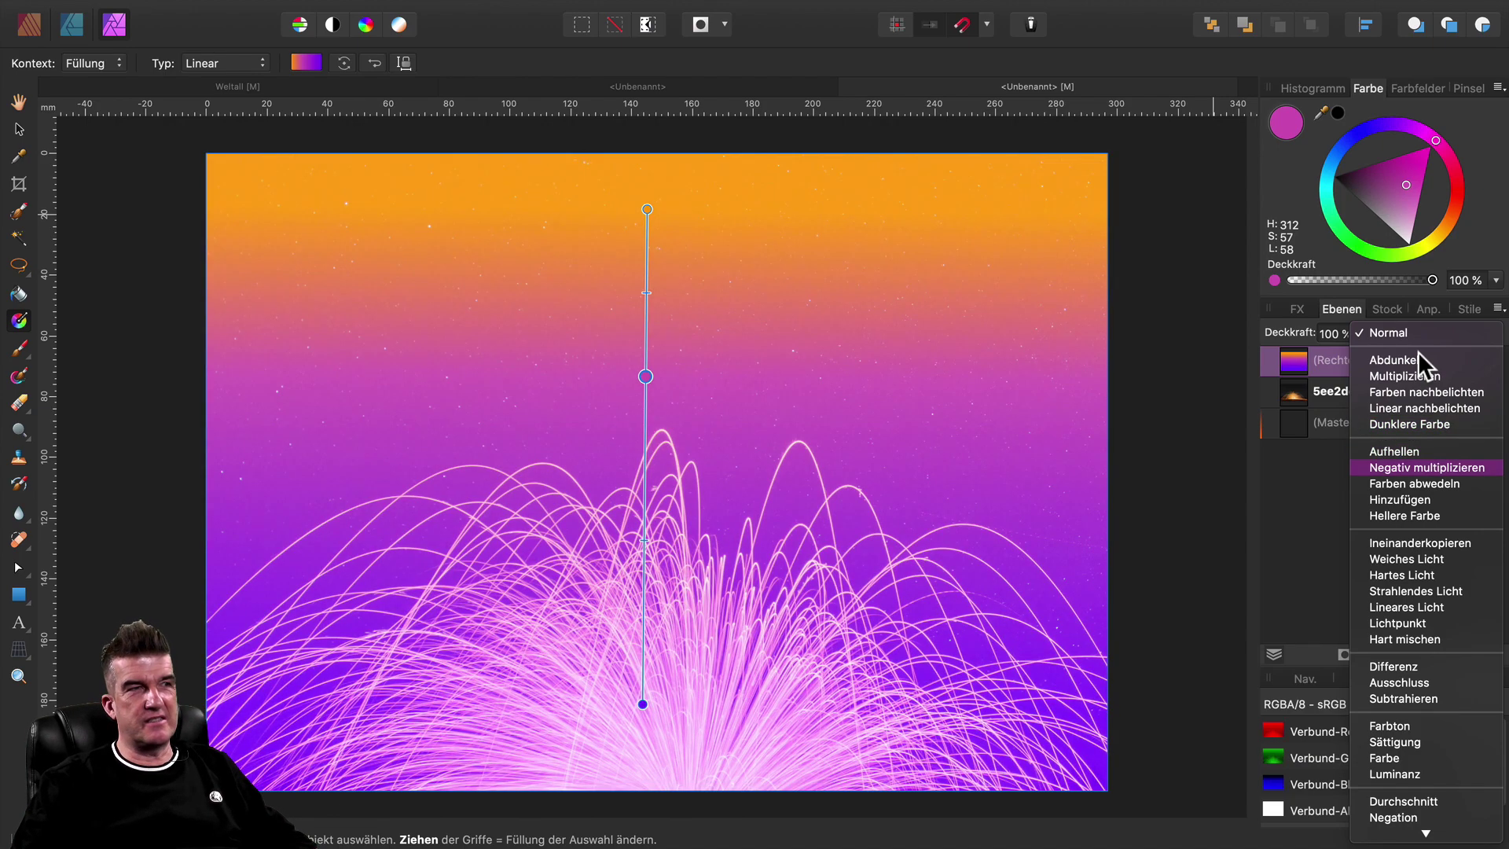
{"action": "key", "text": "Down"}
{"action": "key", "text": "Up"}
{"action": "key", "text": "Down"}
{"action": "key", "text": "Down"}
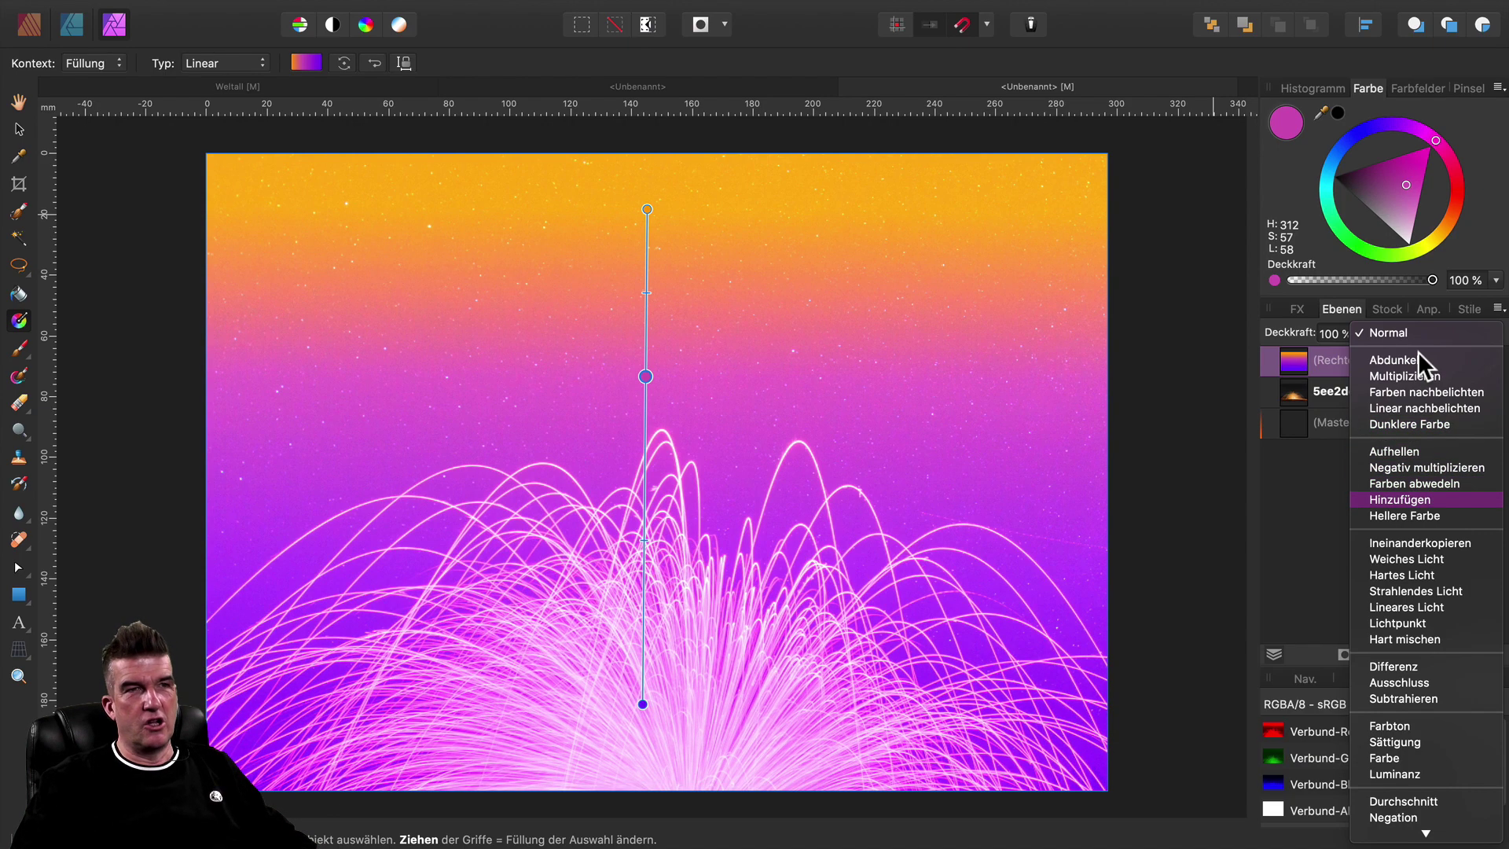
{"action": "key", "text": "Up"}
{"action": "key", "text": "Up"}
{"action": "key", "text": "Up"}
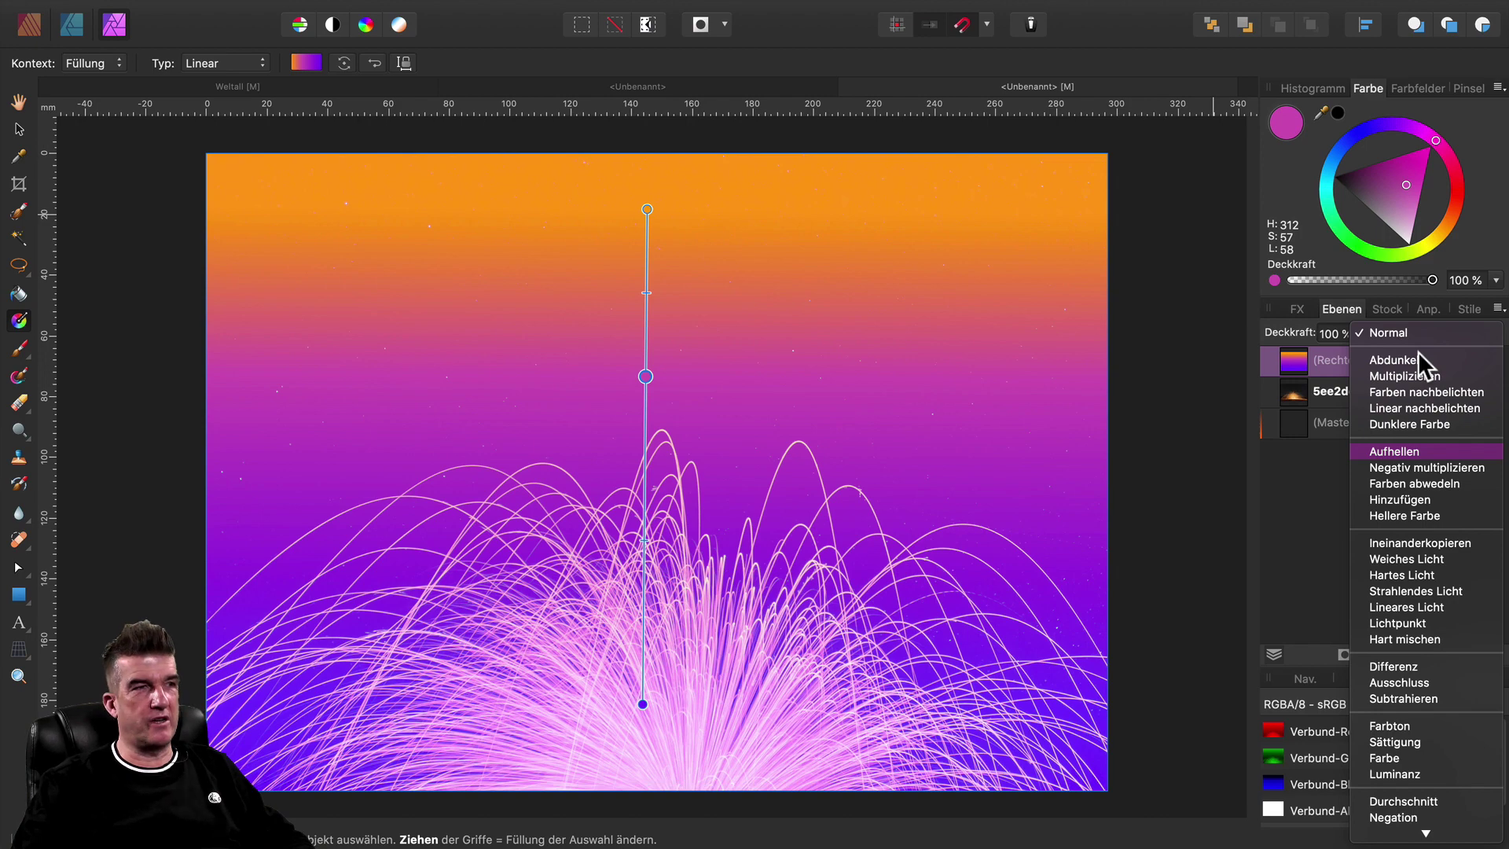
{"action": "key", "text": "Down"}
{"action": "key", "text": "Down"}
{"action": "key", "text": "Down"}
{"action": "key", "text": "Down"}
{"action": "key", "text": "Down"}
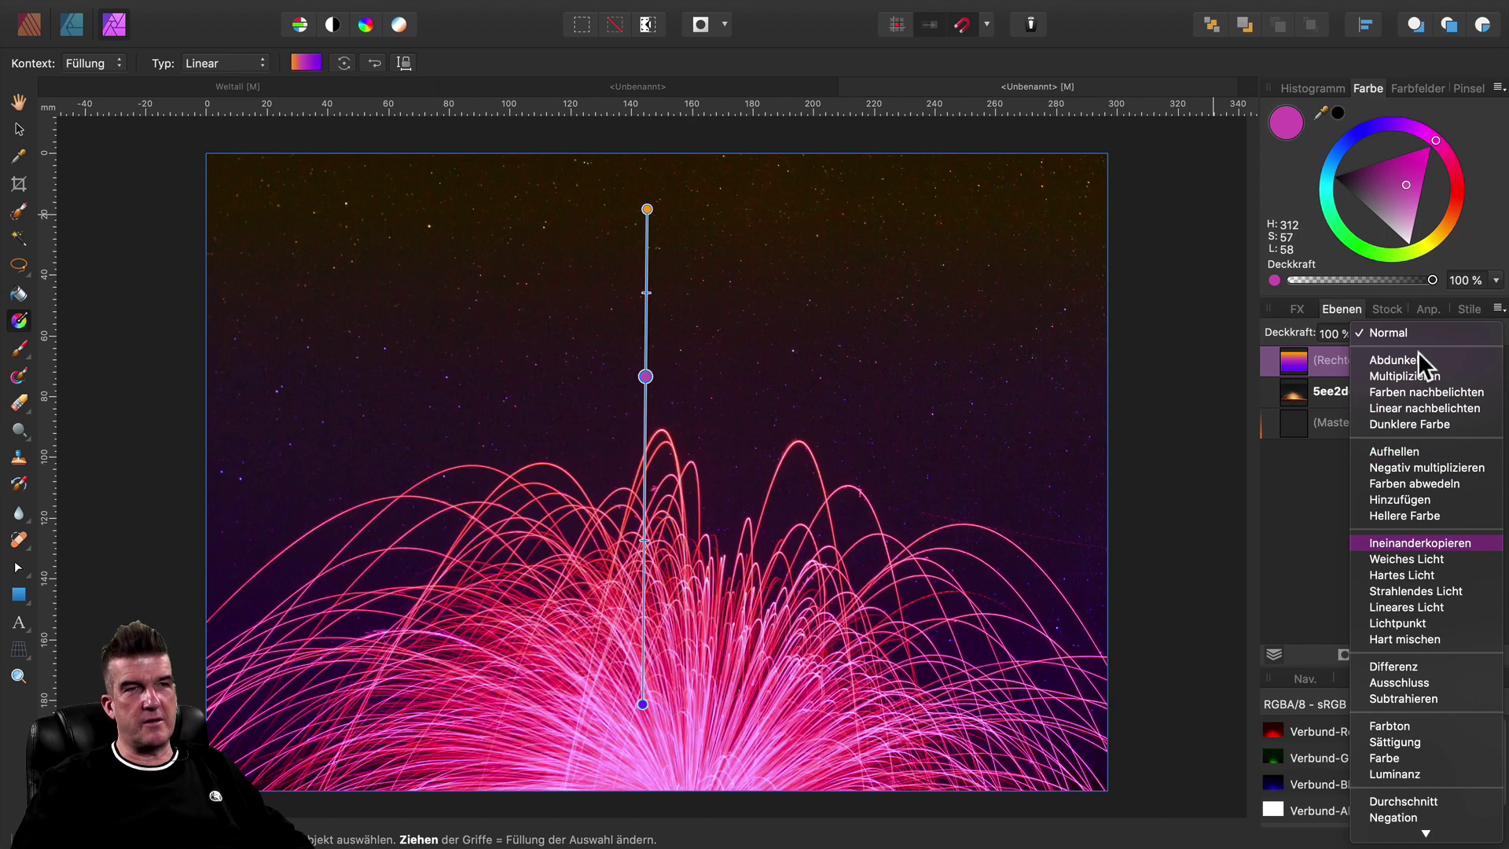
{"action": "key", "text": "Down"}
{"action": "key", "text": "Up"}
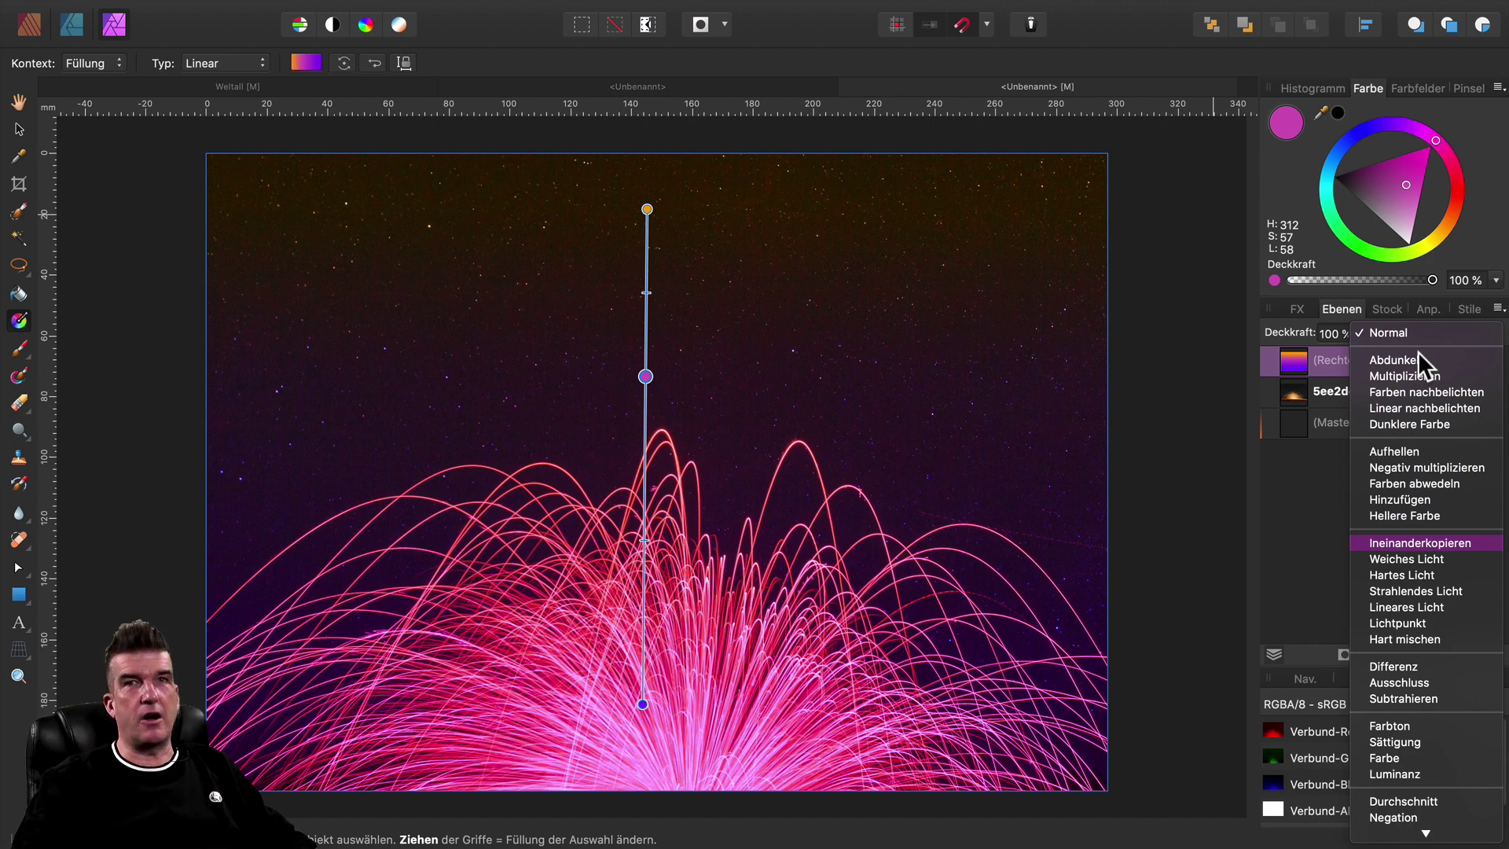
{"action": "key", "text": "Return"}
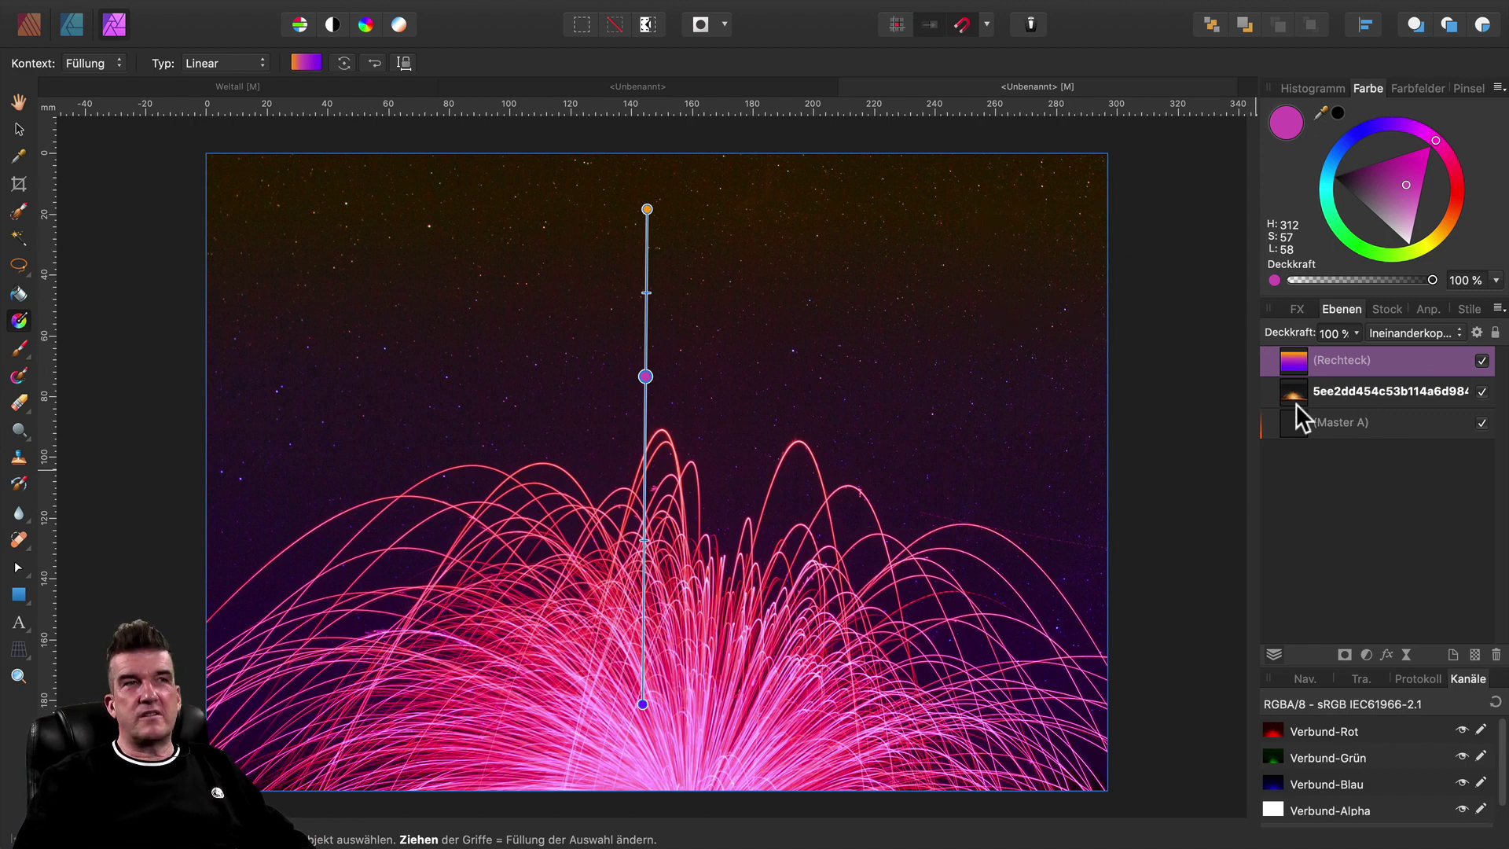
Angle the gradient diagonally from lower left to the orange upper right, nudging magenta down.
{"action": "mouse_move", "coordinate": [646, 210]}
{"action": "left_mouse_down"}
{"action": "mouse_move", "coordinate": [969, 588]}
{"action": "mouse_move", "coordinate": [551, 658]}
{"action": "left_mouse_up"}
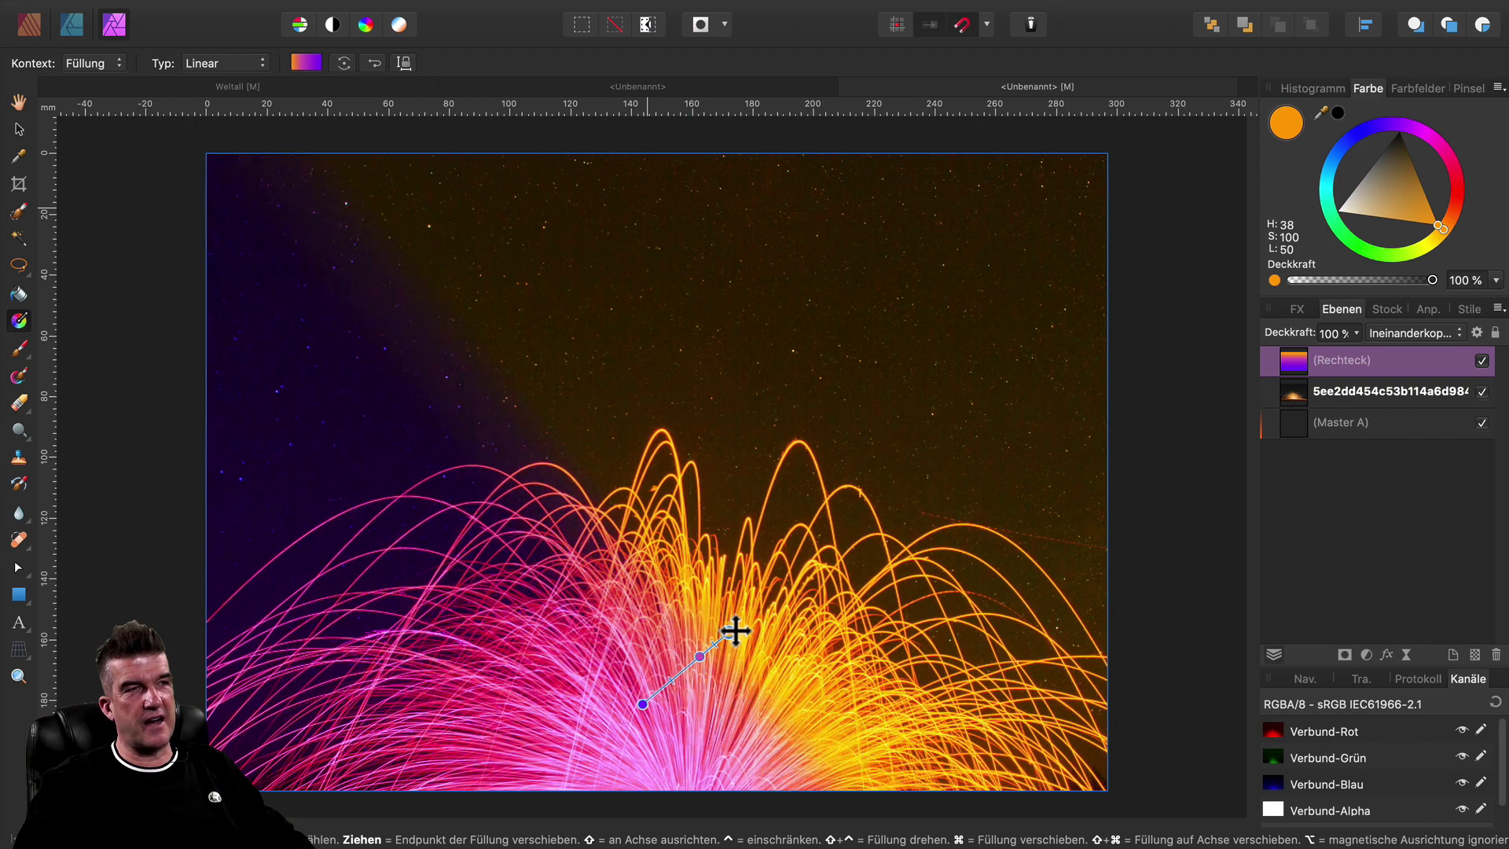
{"action": "mouse_move", "coordinate": [550, 658]}
{"action": "left_mouse_down"}
{"action": "mouse_move", "coordinate": [765, 535]}
{"action": "mouse_move", "coordinate": [809, 381]}
{"action": "mouse_move", "coordinate": [822, 252]}
{"action": "mouse_move", "coordinate": [661, 294]}
{"action": "mouse_move", "coordinate": [643, 348]}
{"action": "mouse_move", "coordinate": [758, 269]}
{"action": "mouse_move", "coordinate": [724, 259]}
{"action": "left_mouse_up"}
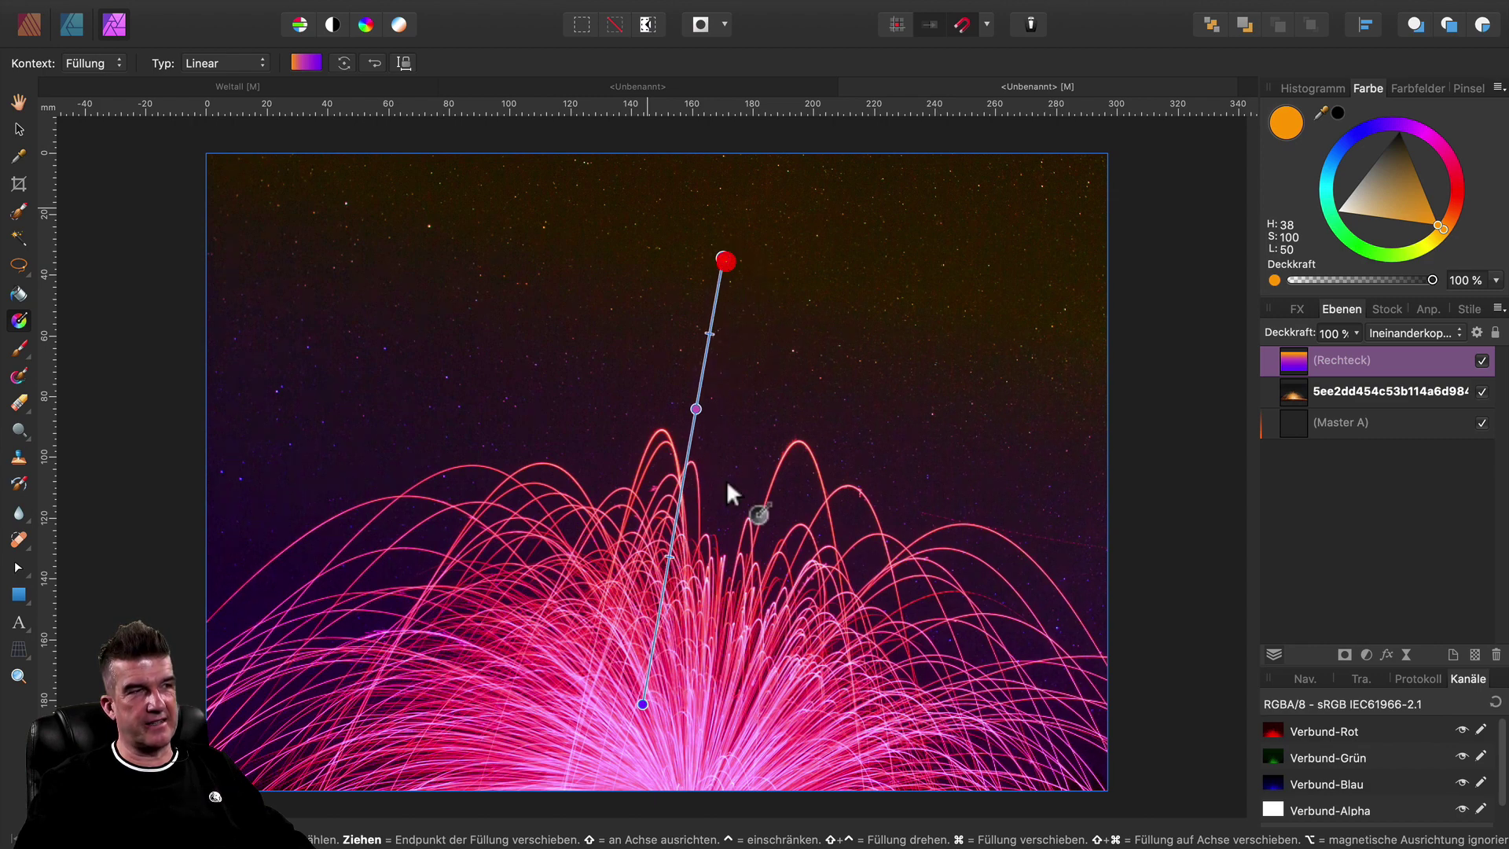
{"action": "mouse_move", "coordinate": [642, 704]}
{"action": "left_mouse_down"}
{"action": "mouse_move", "coordinate": [738, 550]}
{"action": "mouse_move", "coordinate": [644, 617]}
{"action": "mouse_move", "coordinate": [557, 744]}
{"action": "left_mouse_up"}
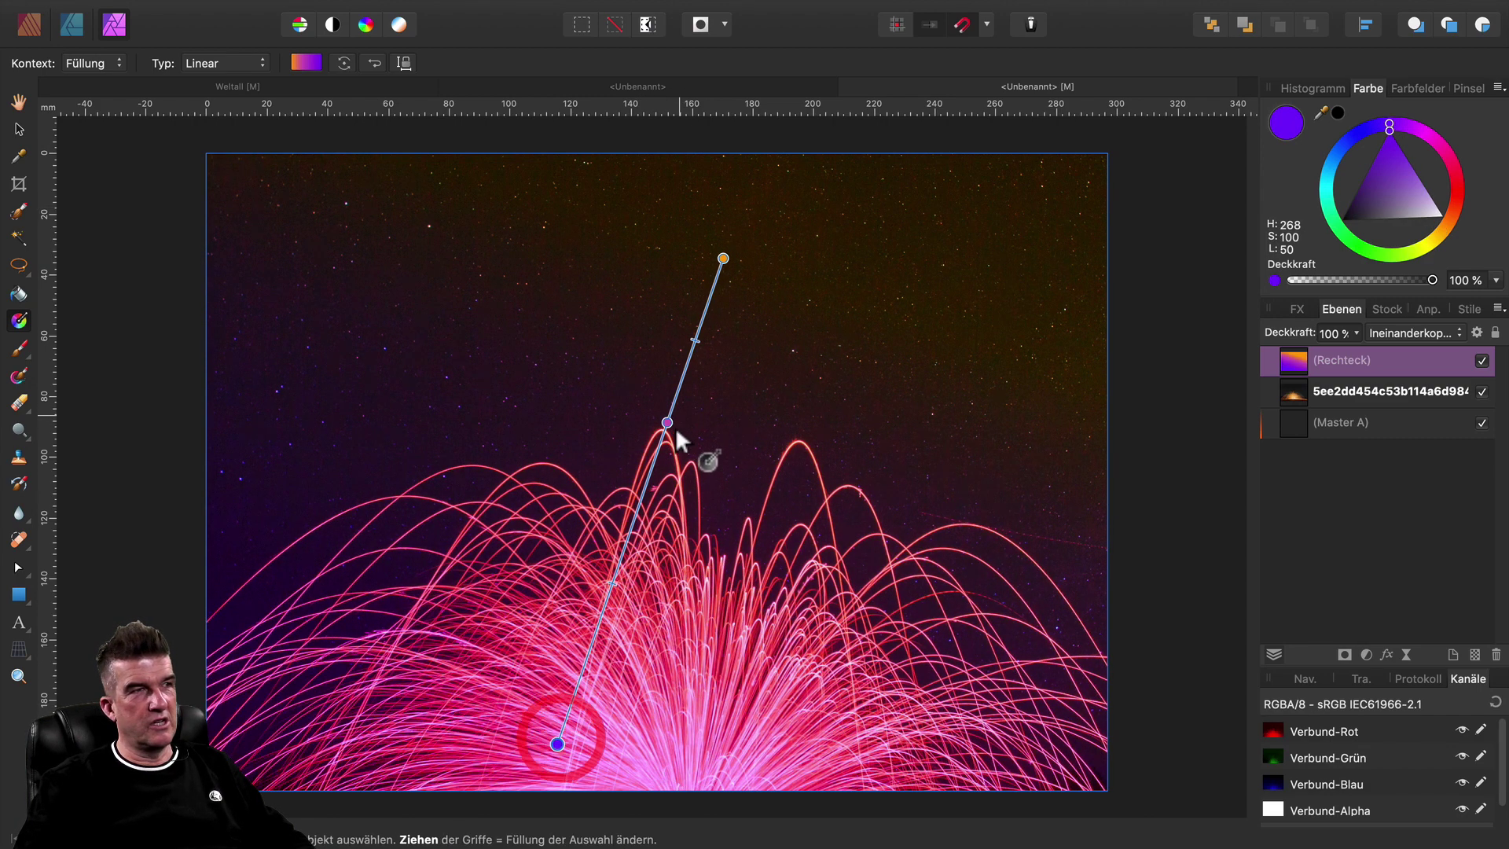
{"action": "left_click_drag", "start_coordinate": [665, 424], "coordinate": [661, 440]}
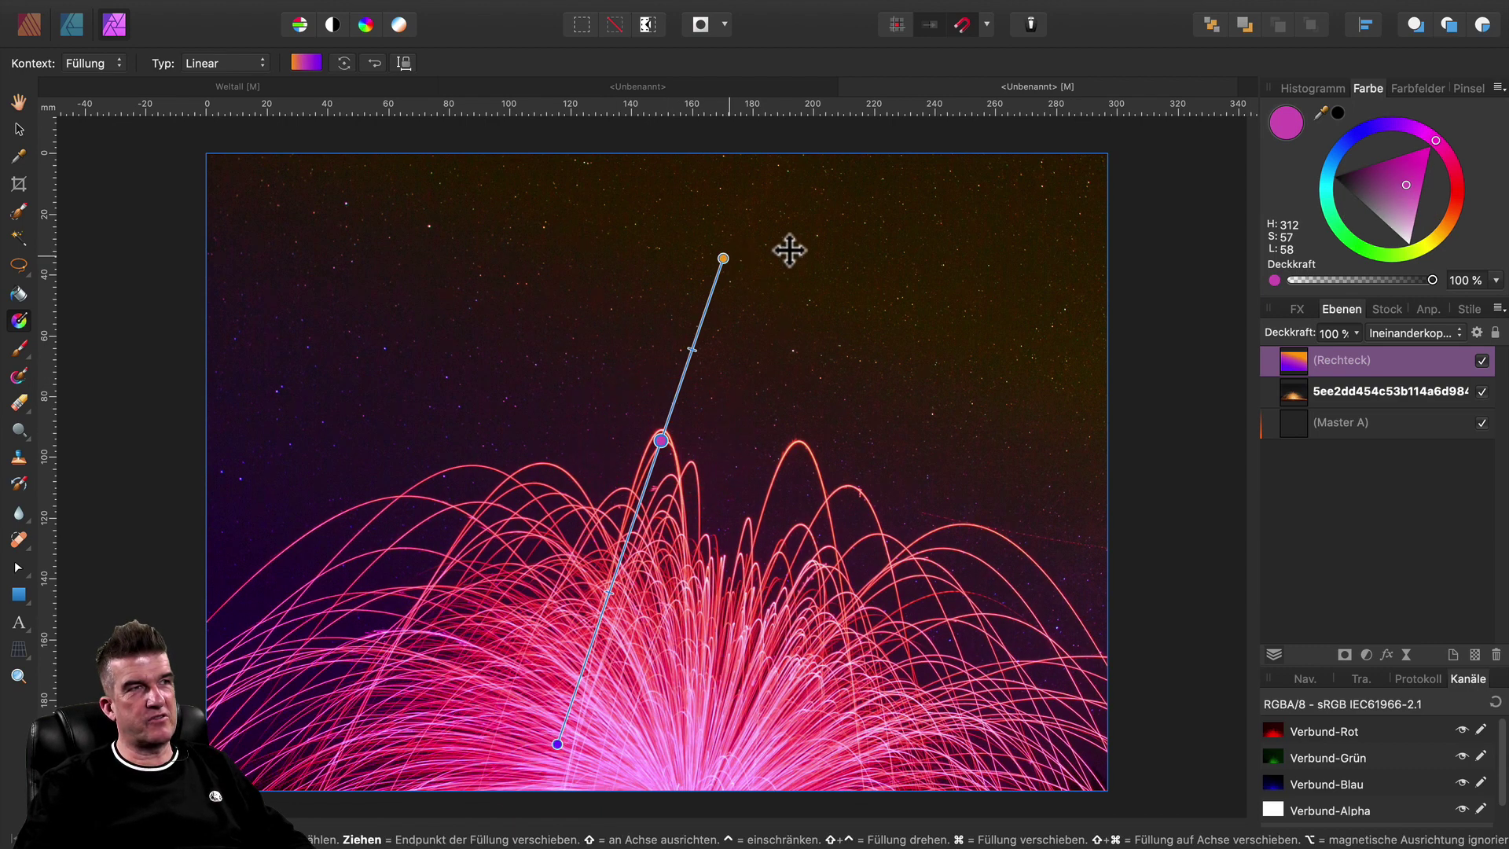
{"action": "left_click_drag", "start_coordinate": [723, 258], "coordinate": [884, 233]}
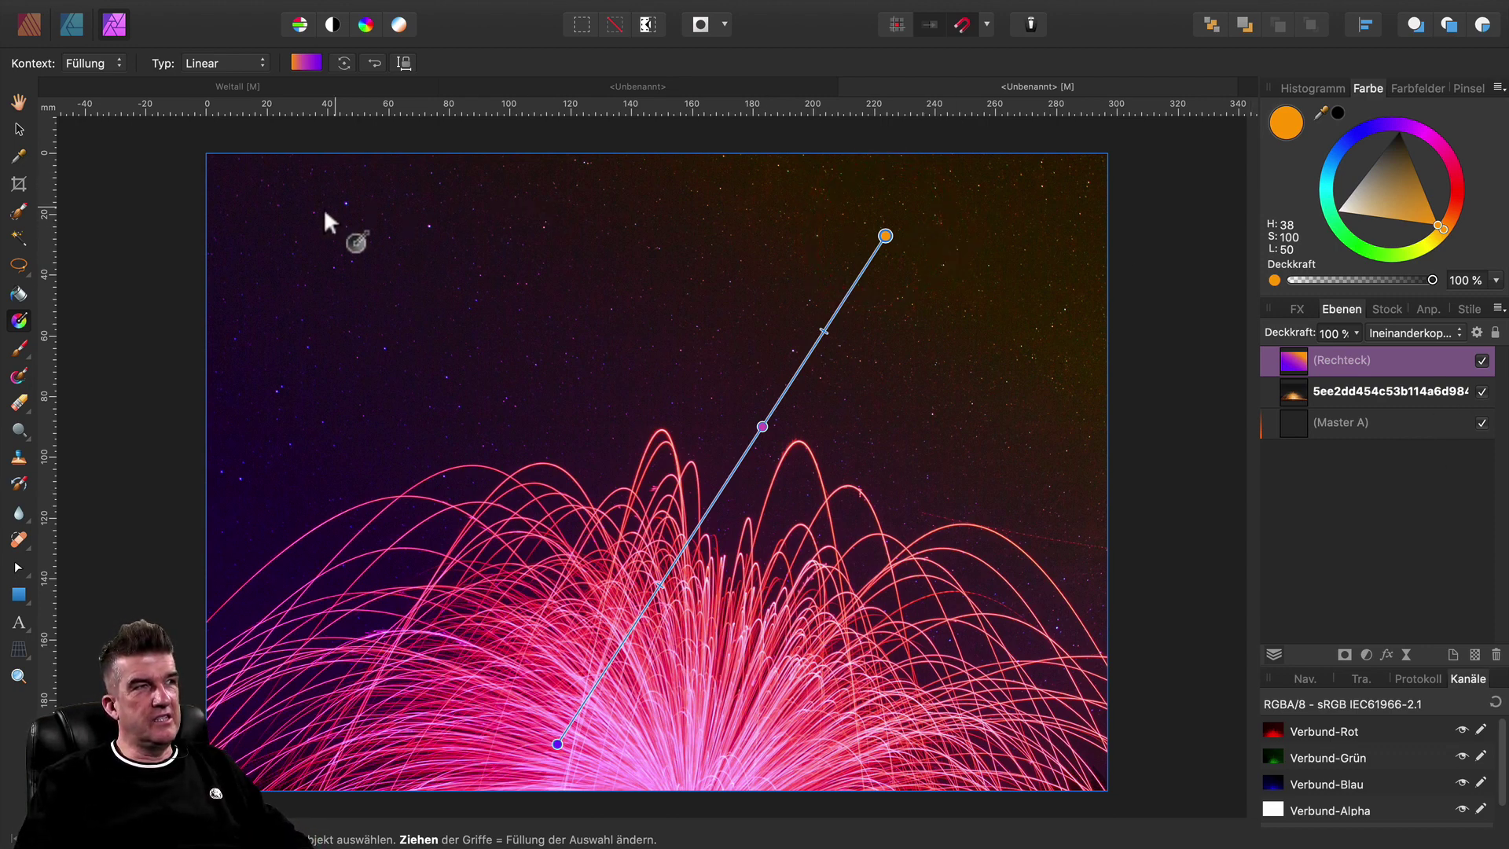
Select the sparks photo layer and toggle the gradient rectangle off and on to compare.
{"action": "left_click", "coordinate": [1332, 405]}
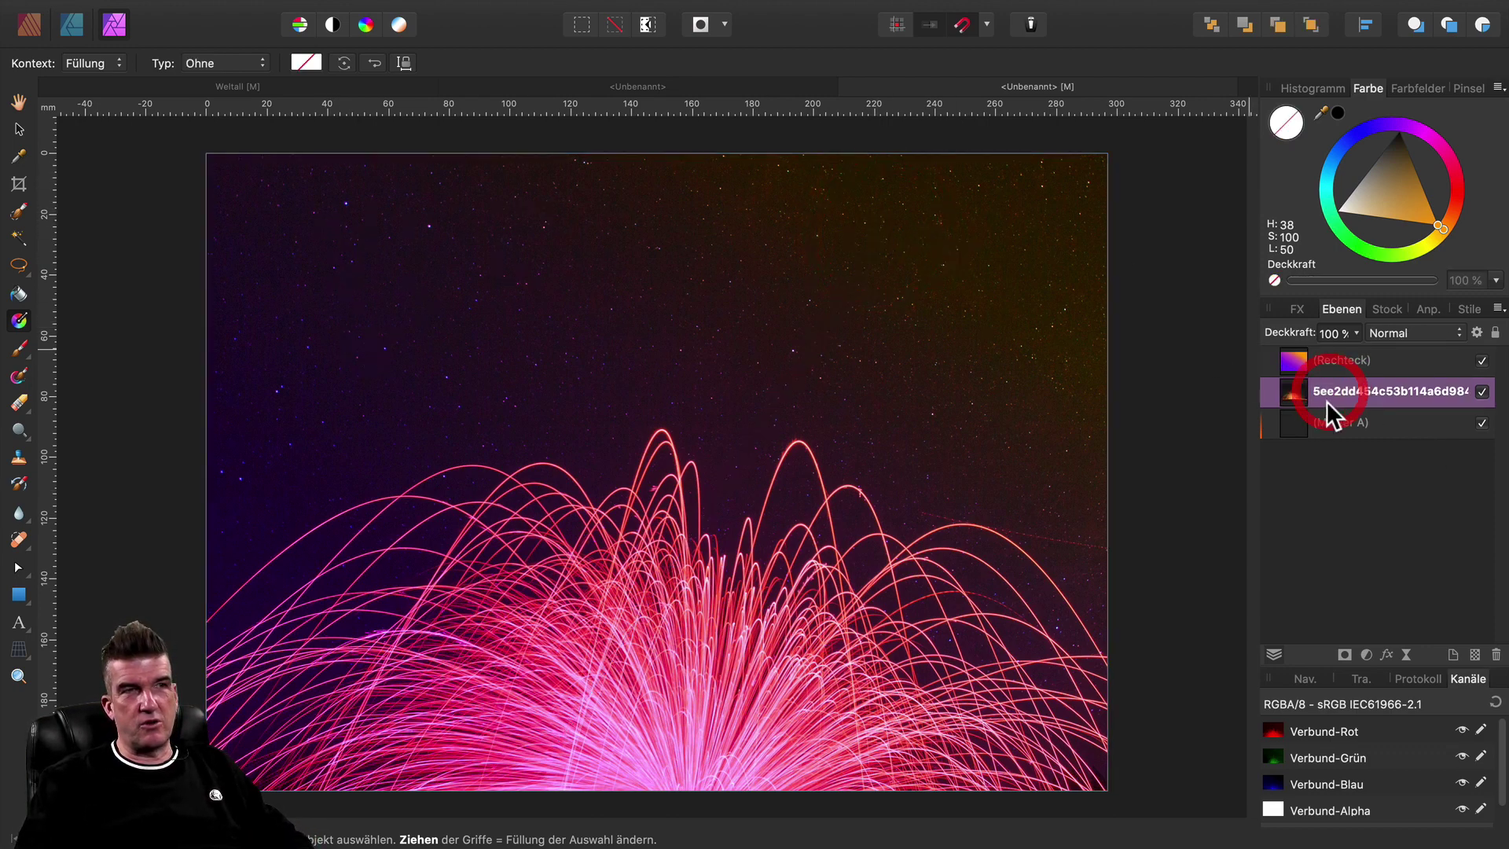
{"action": "left_click", "coordinate": [1482, 361]}
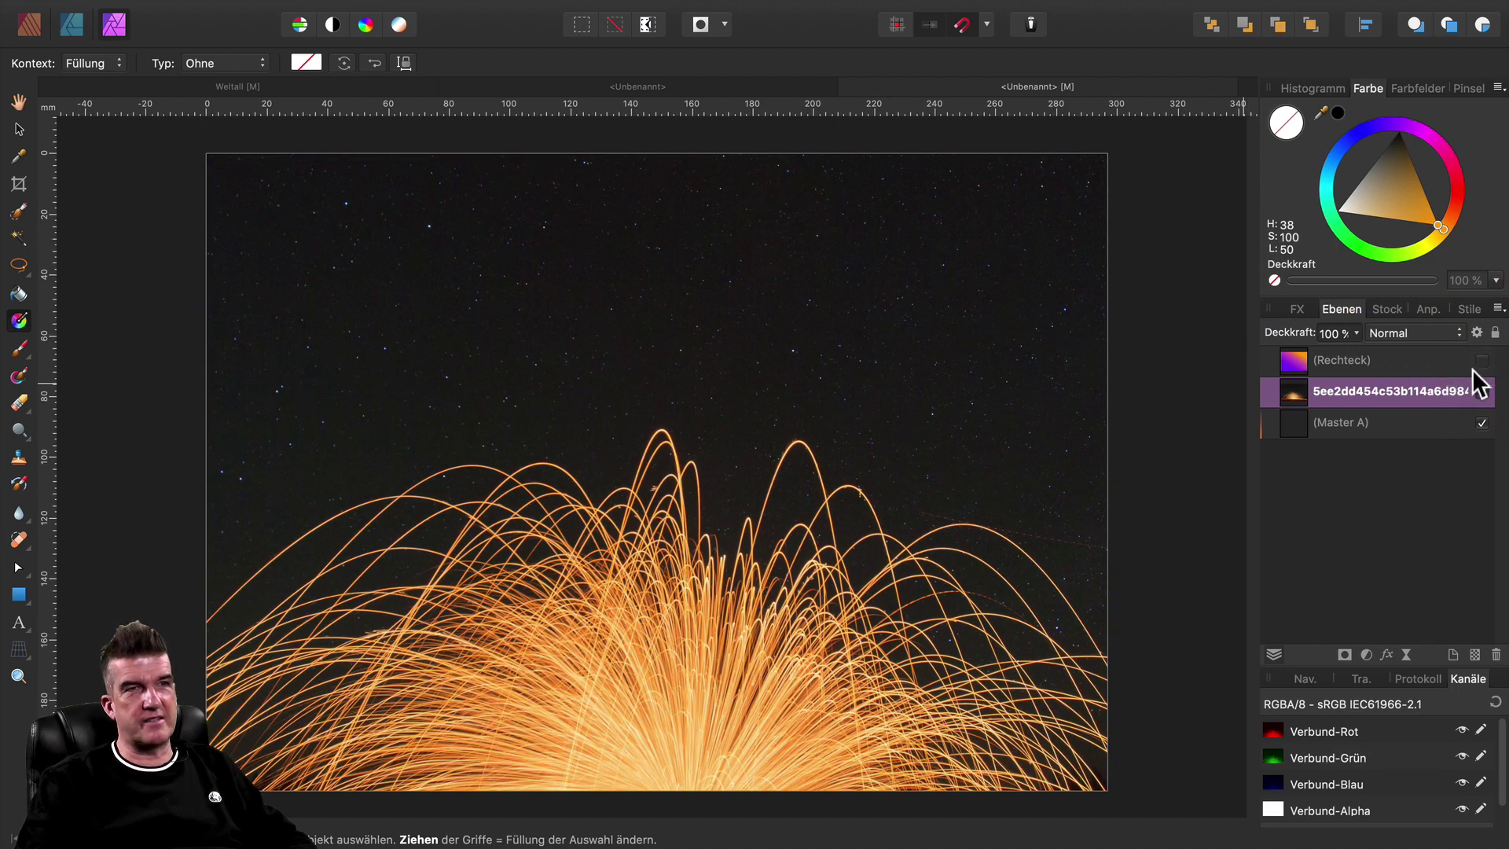
{"action": "left_click", "coordinate": [1482, 361]}
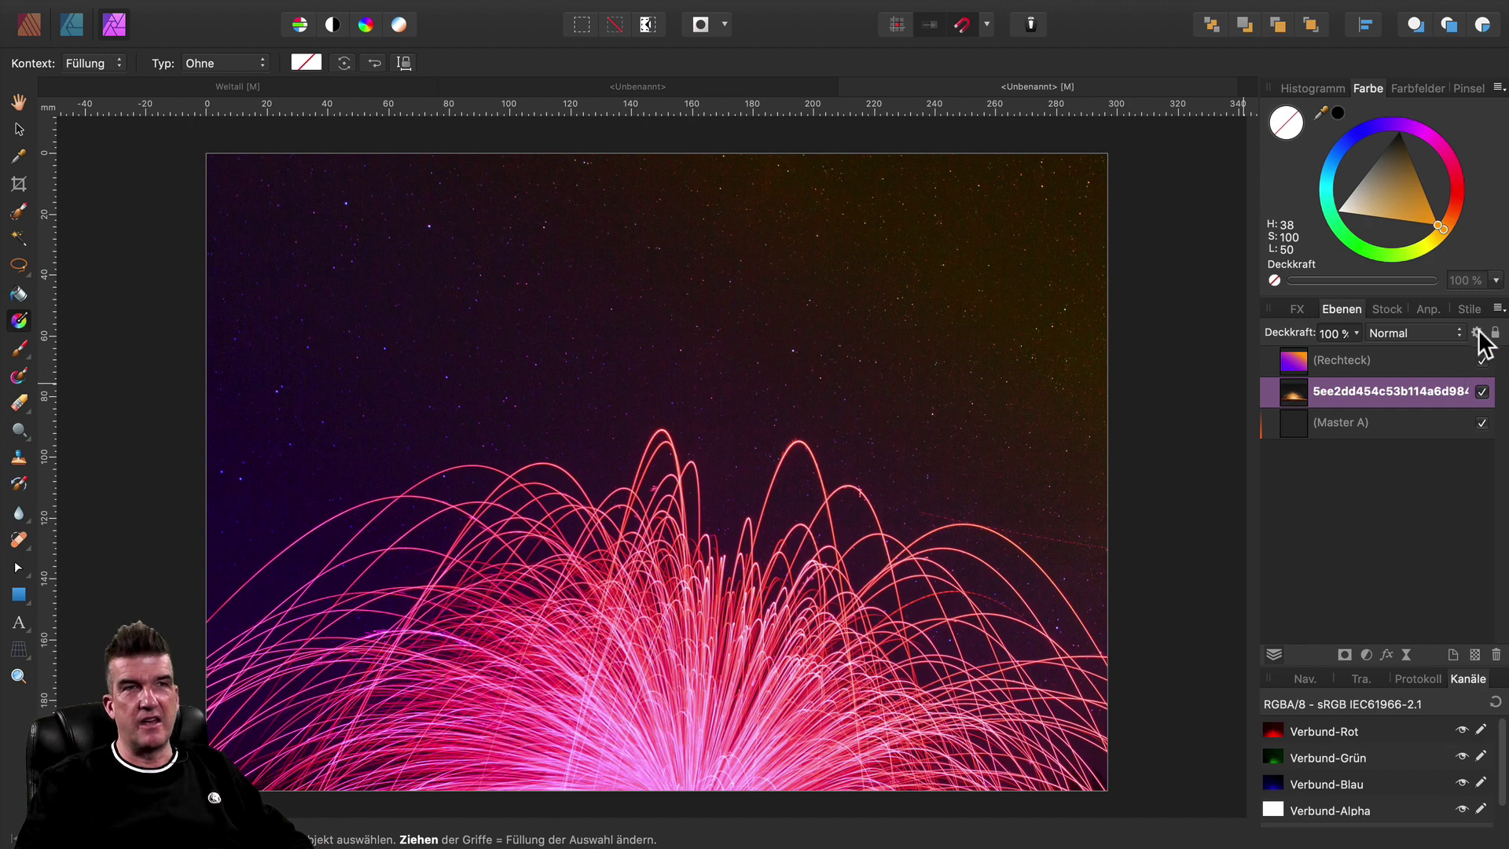
Lower the sparks photo's dark-end blend range, then add a new empty pixel layer.
{"action": "left_click", "coordinate": [1477, 334]}
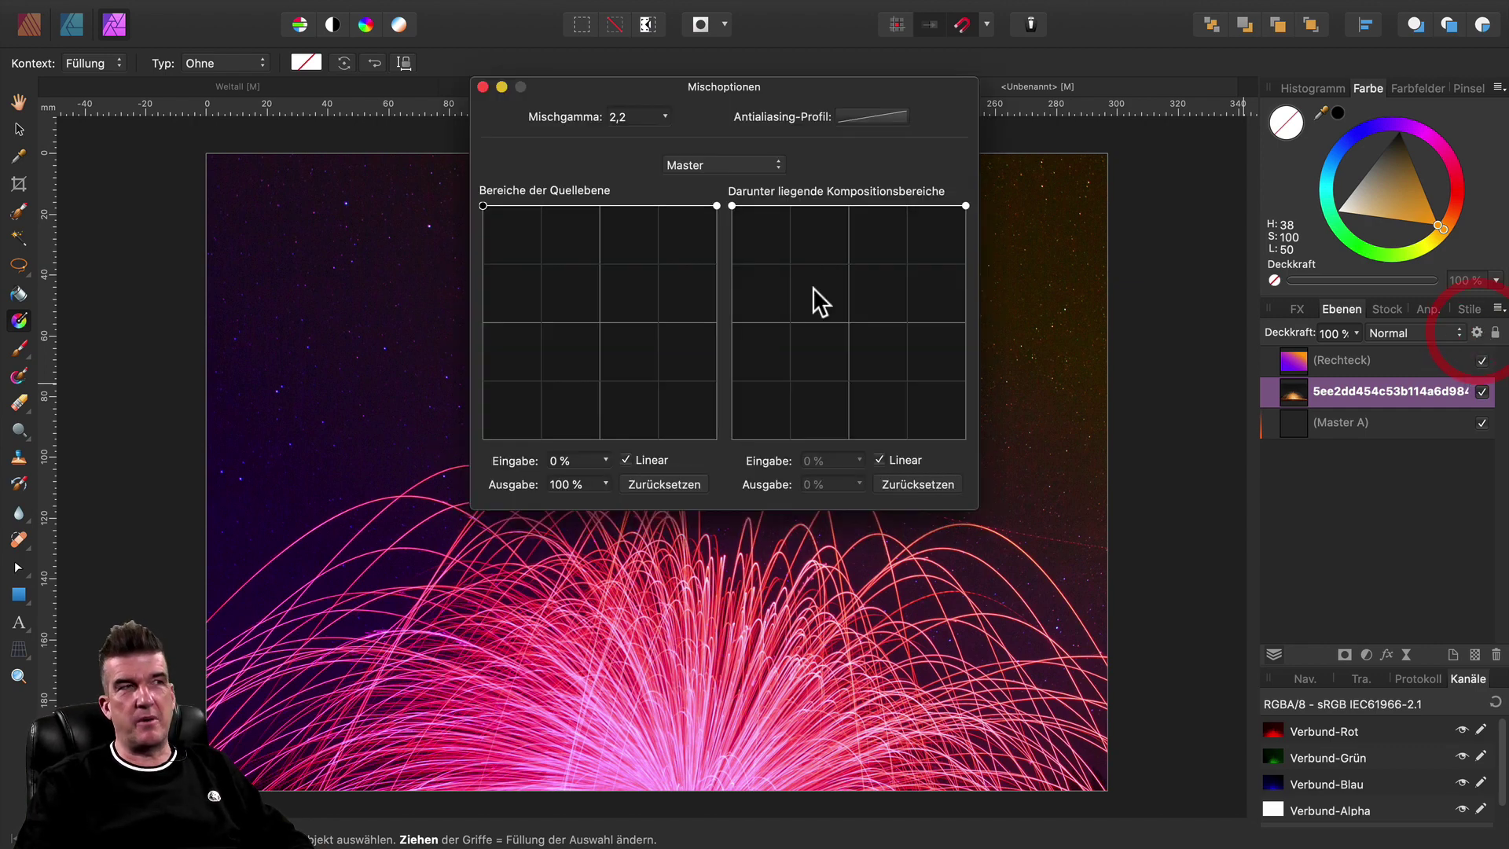
{"action": "left_click", "coordinate": [485, 206]}
{"action": "left_click_drag", "start_coordinate": [486, 222], "coordinate": [497, 365]}
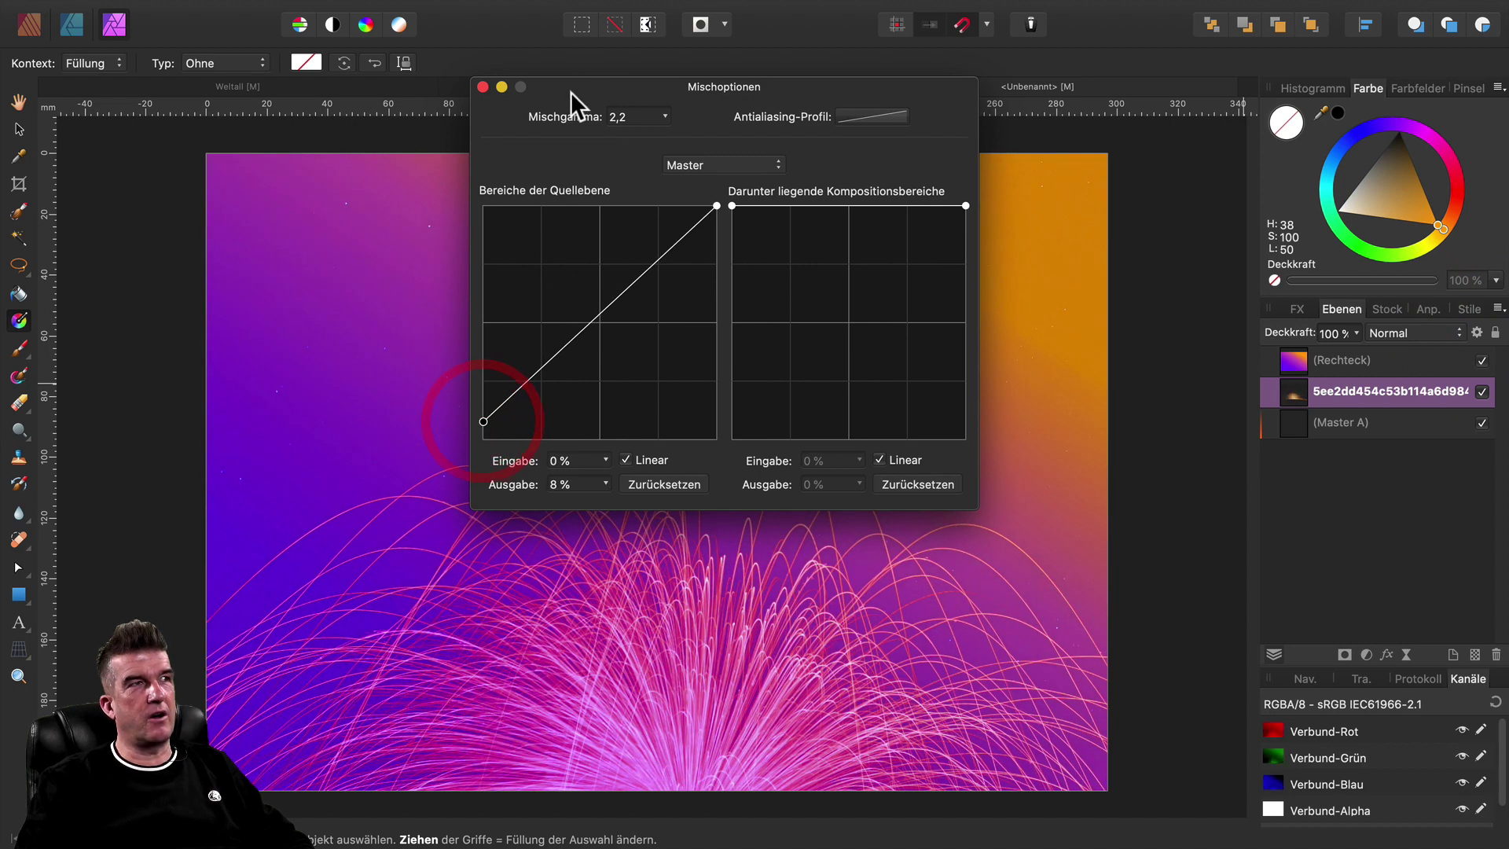
{"action": "left_click_drag", "start_coordinate": [571, 89], "coordinate": [1178, 102]}
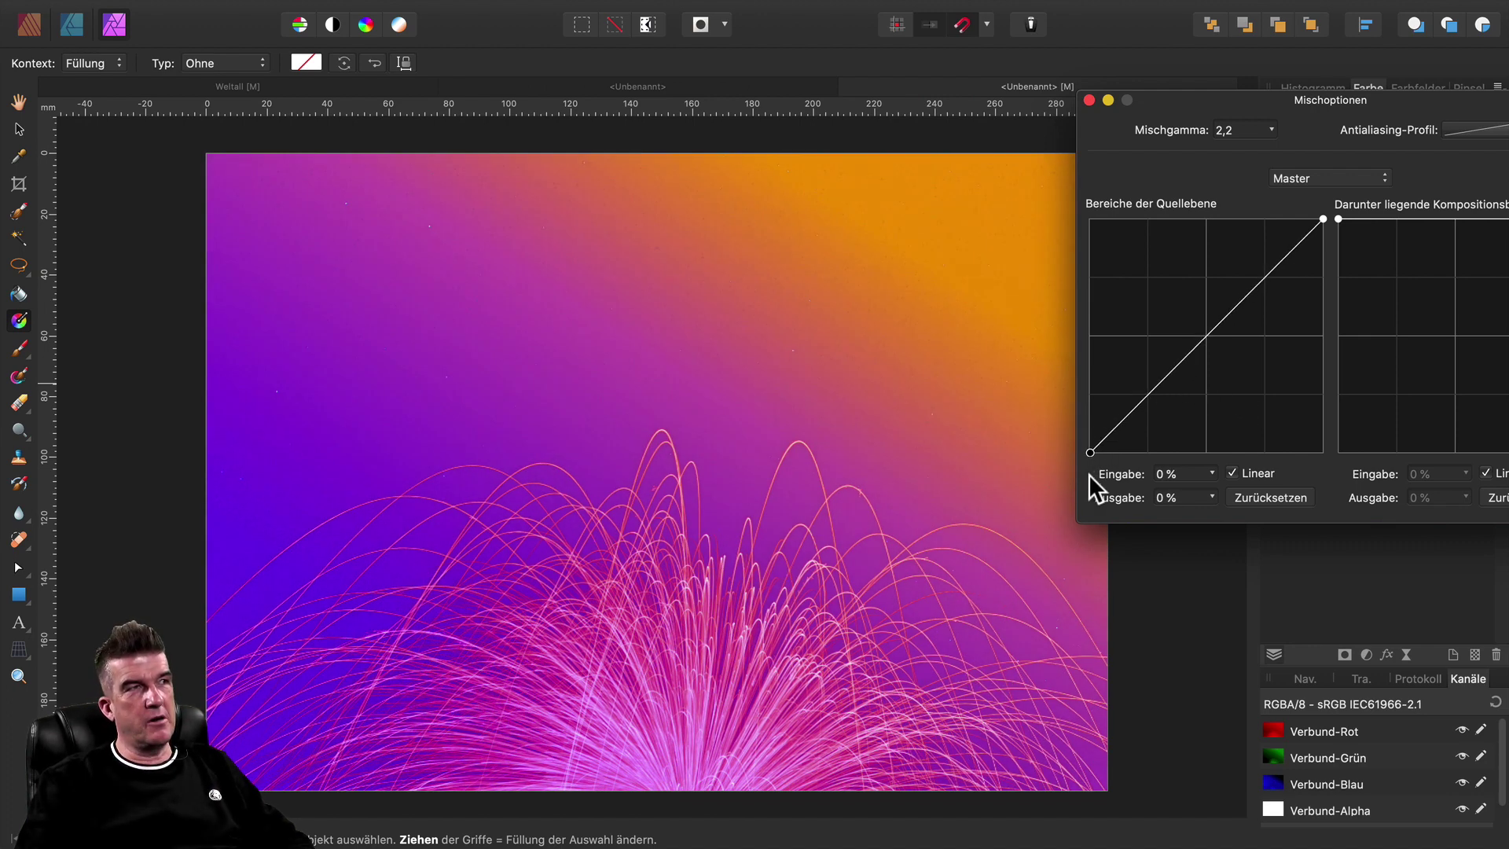
{"action": "left_click_drag", "start_coordinate": [1092, 441], "coordinate": [1082, 223]}
{"action": "left_click", "coordinate": [1088, 100]}
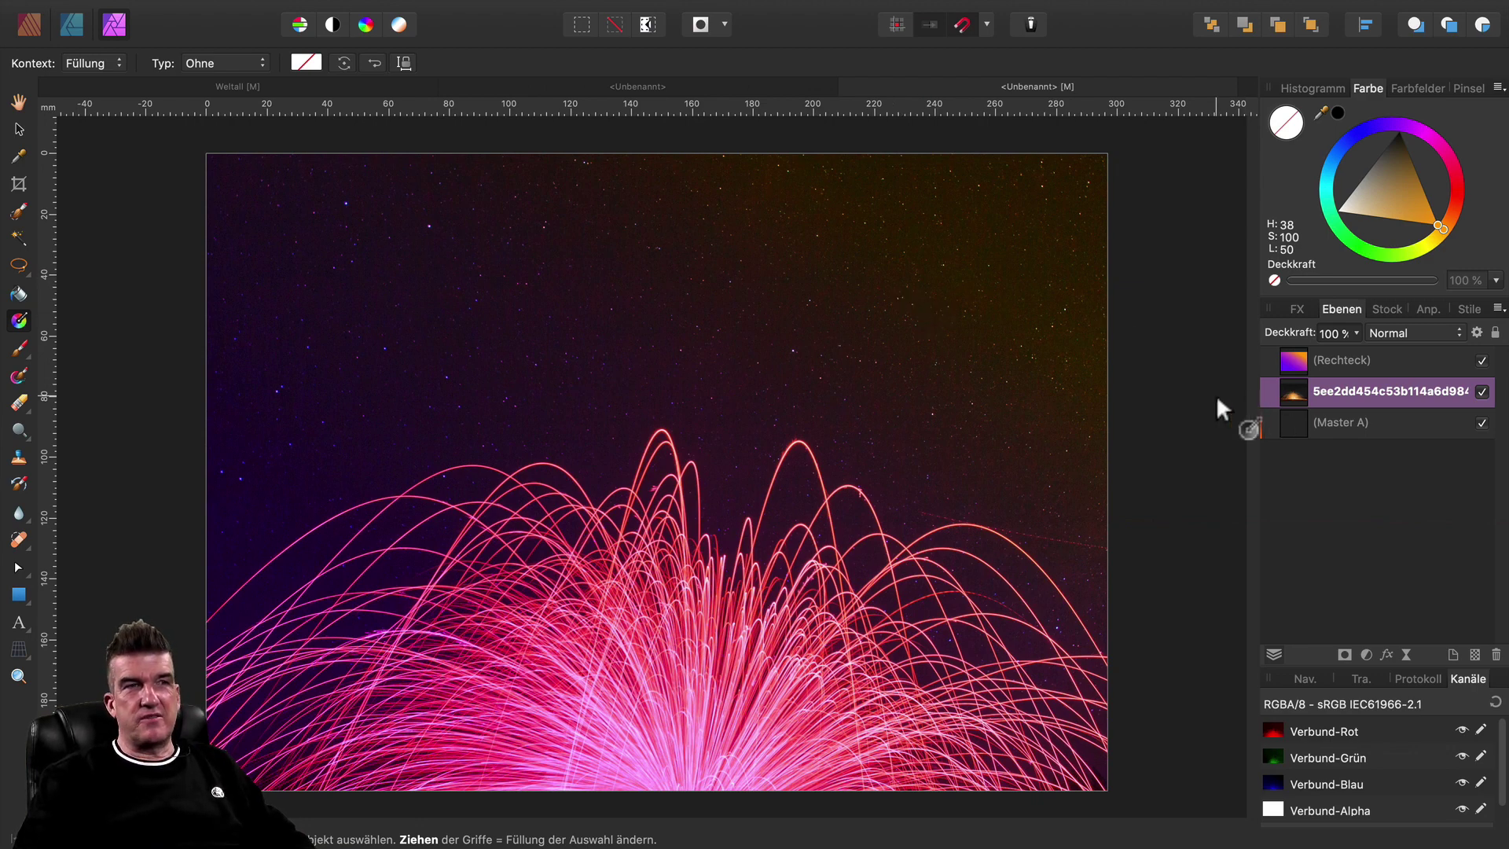
{"action": "left_click", "coordinate": [1475, 655]}
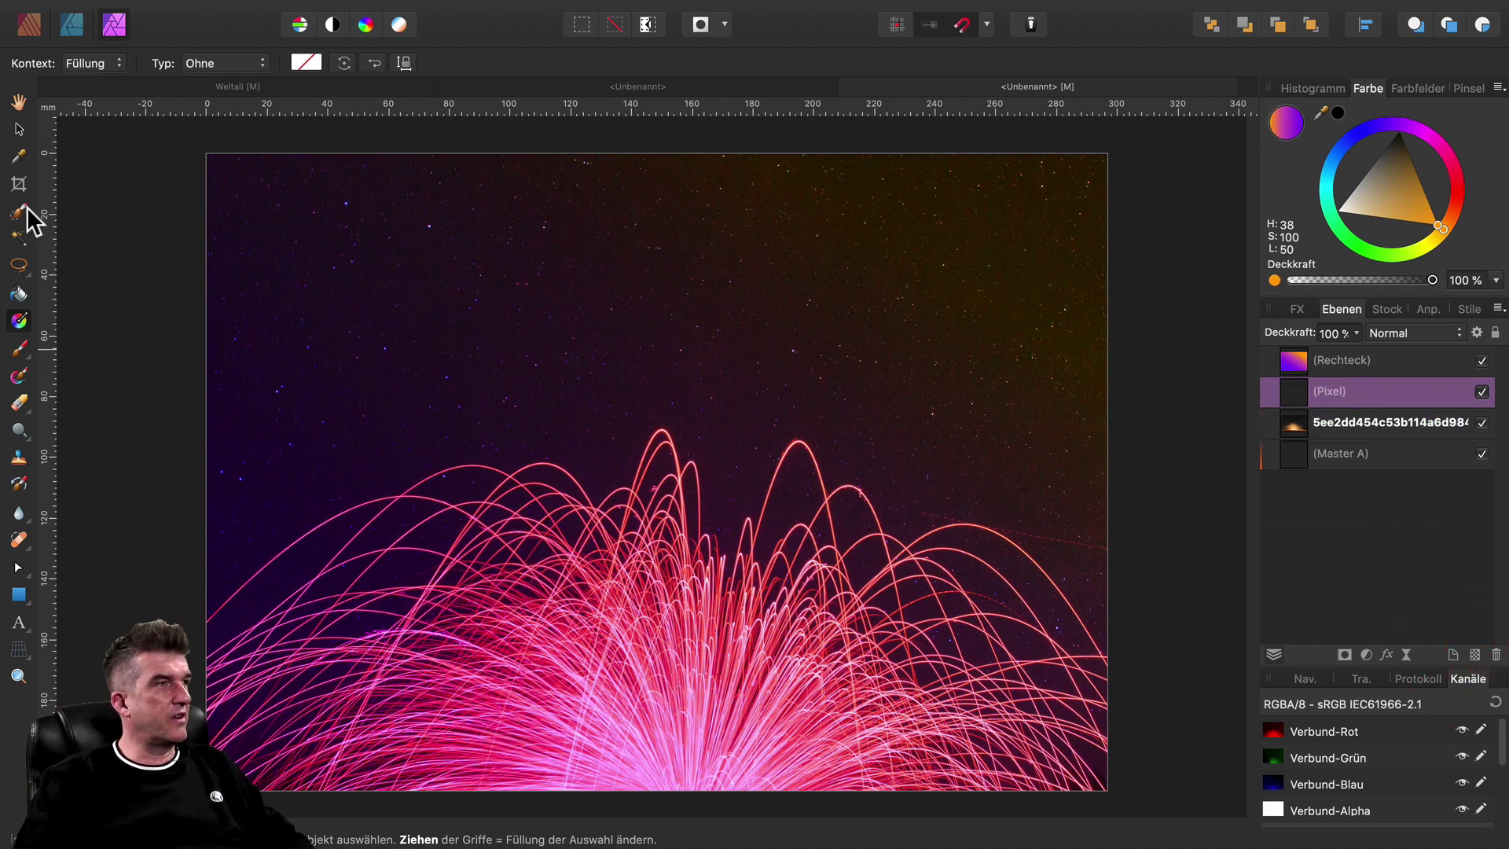
Add an empty pixel layer and select the 166 px Sprühfarbe 8 brush from the Sprühfarben category.
{"action": "left_click", "coordinate": [20, 348]}
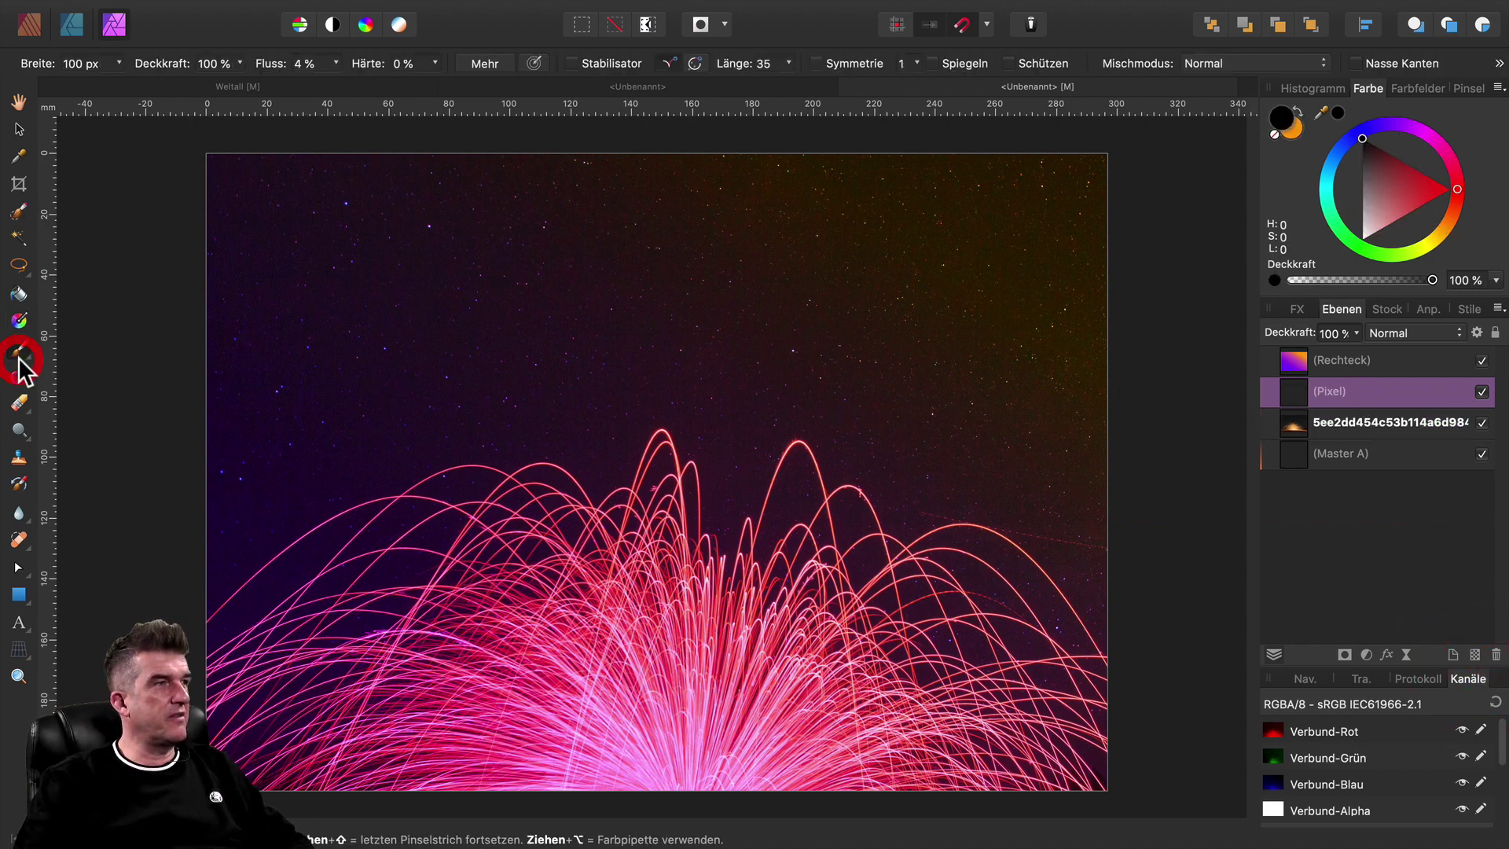
{"action": "left_click", "coordinate": [1454, 89]}
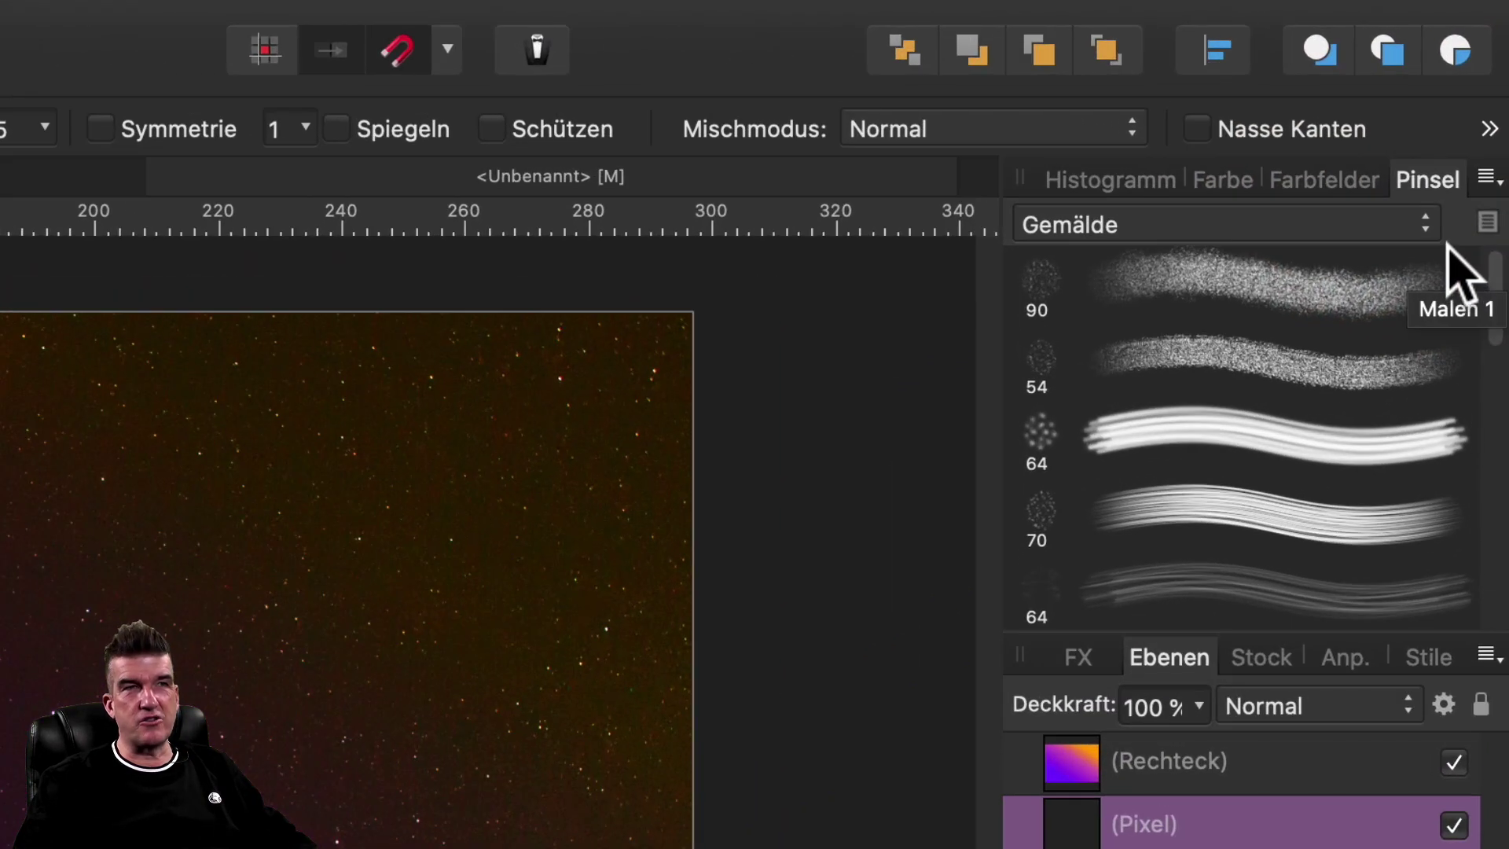
{"action": "left_click", "coordinate": [1246, 227]}
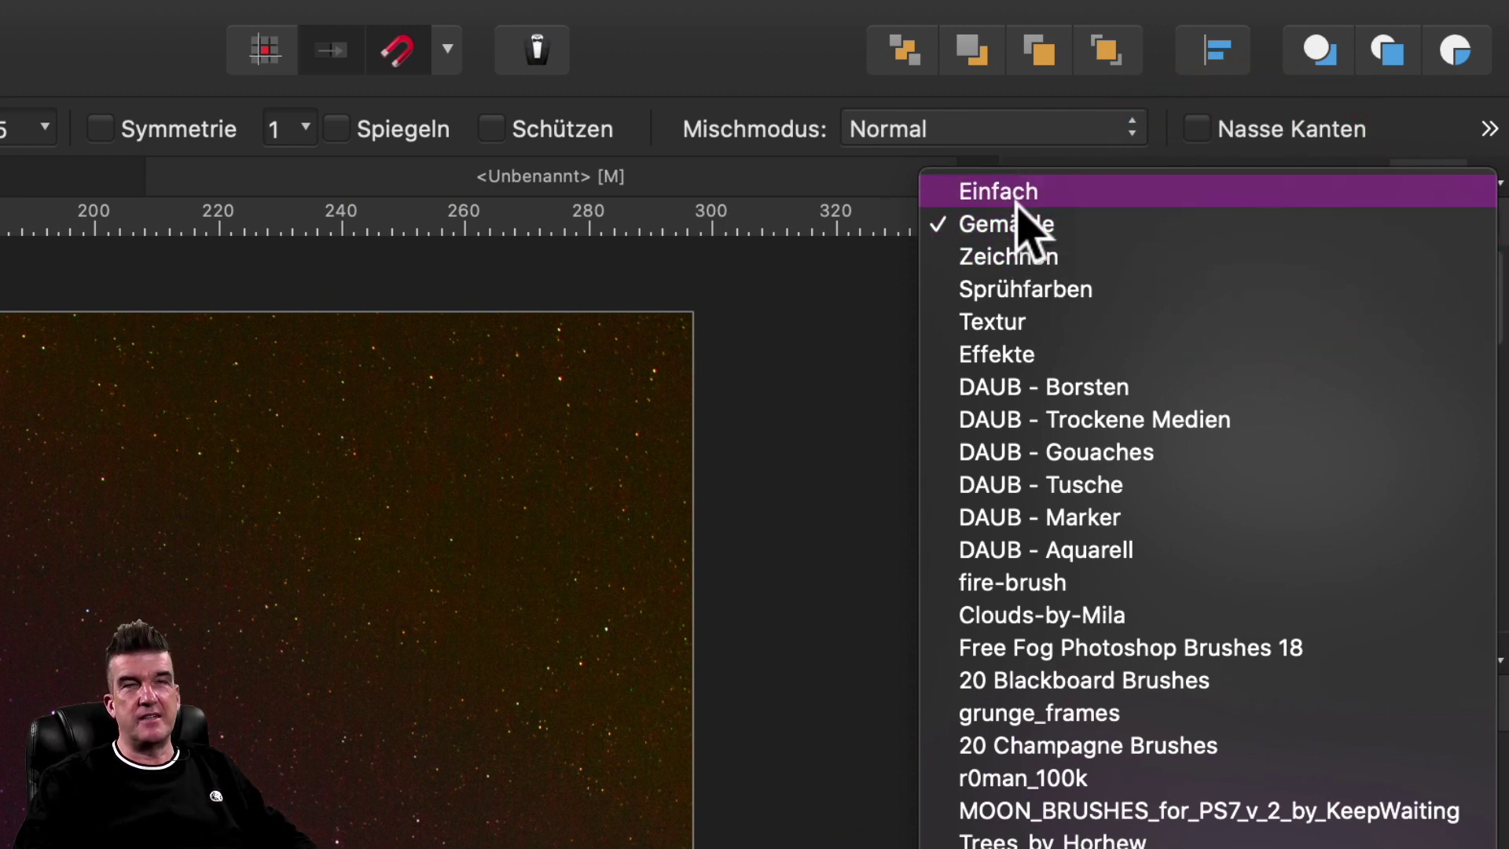
{"action": "left_click", "coordinate": [982, 289]}
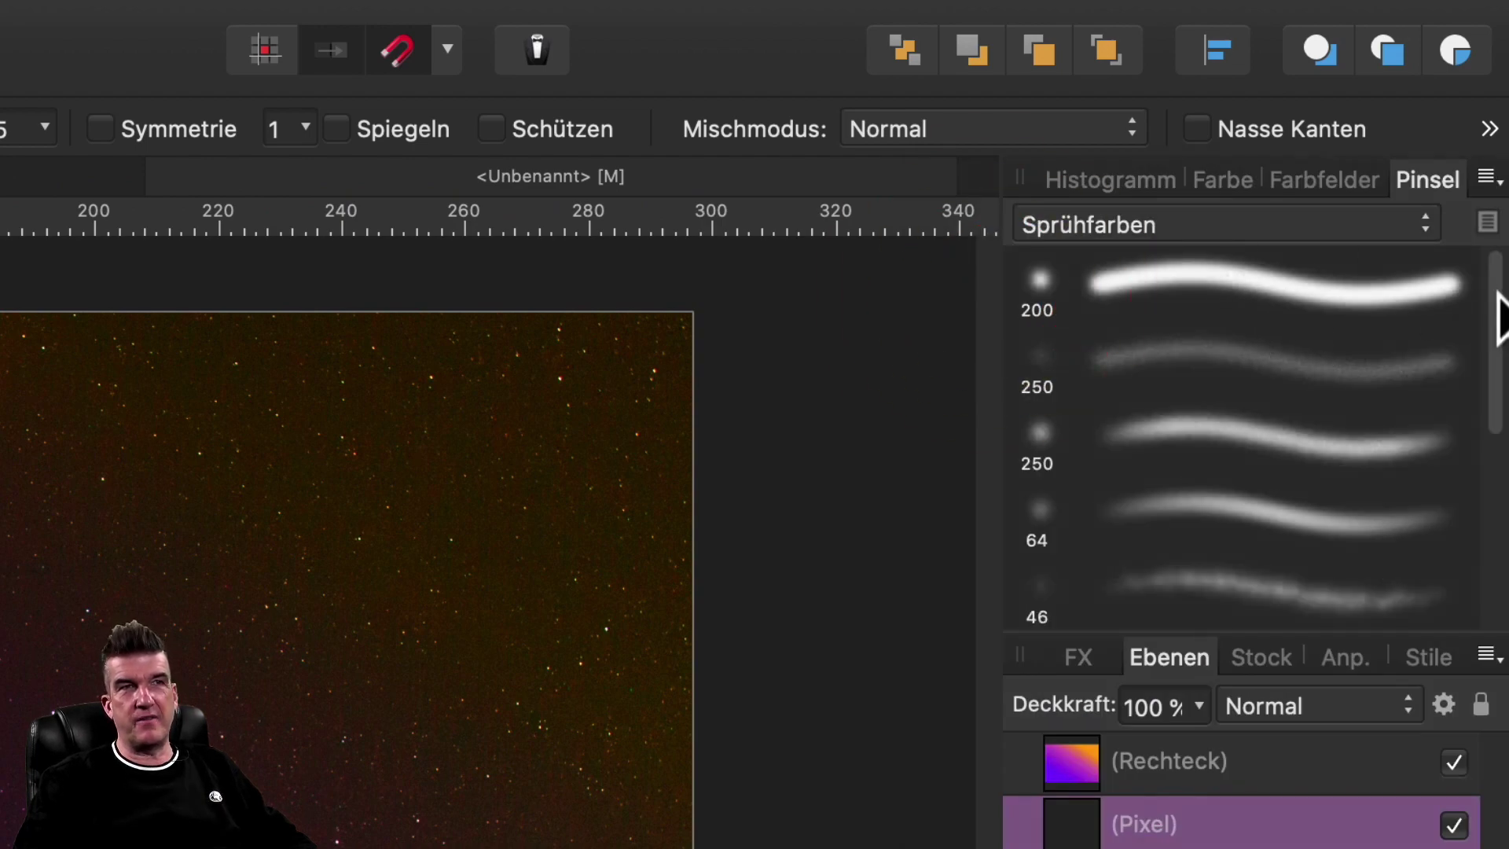
{"action": "left_click_drag", "start_coordinate": [1496, 290], "coordinate": [1474, 507]}
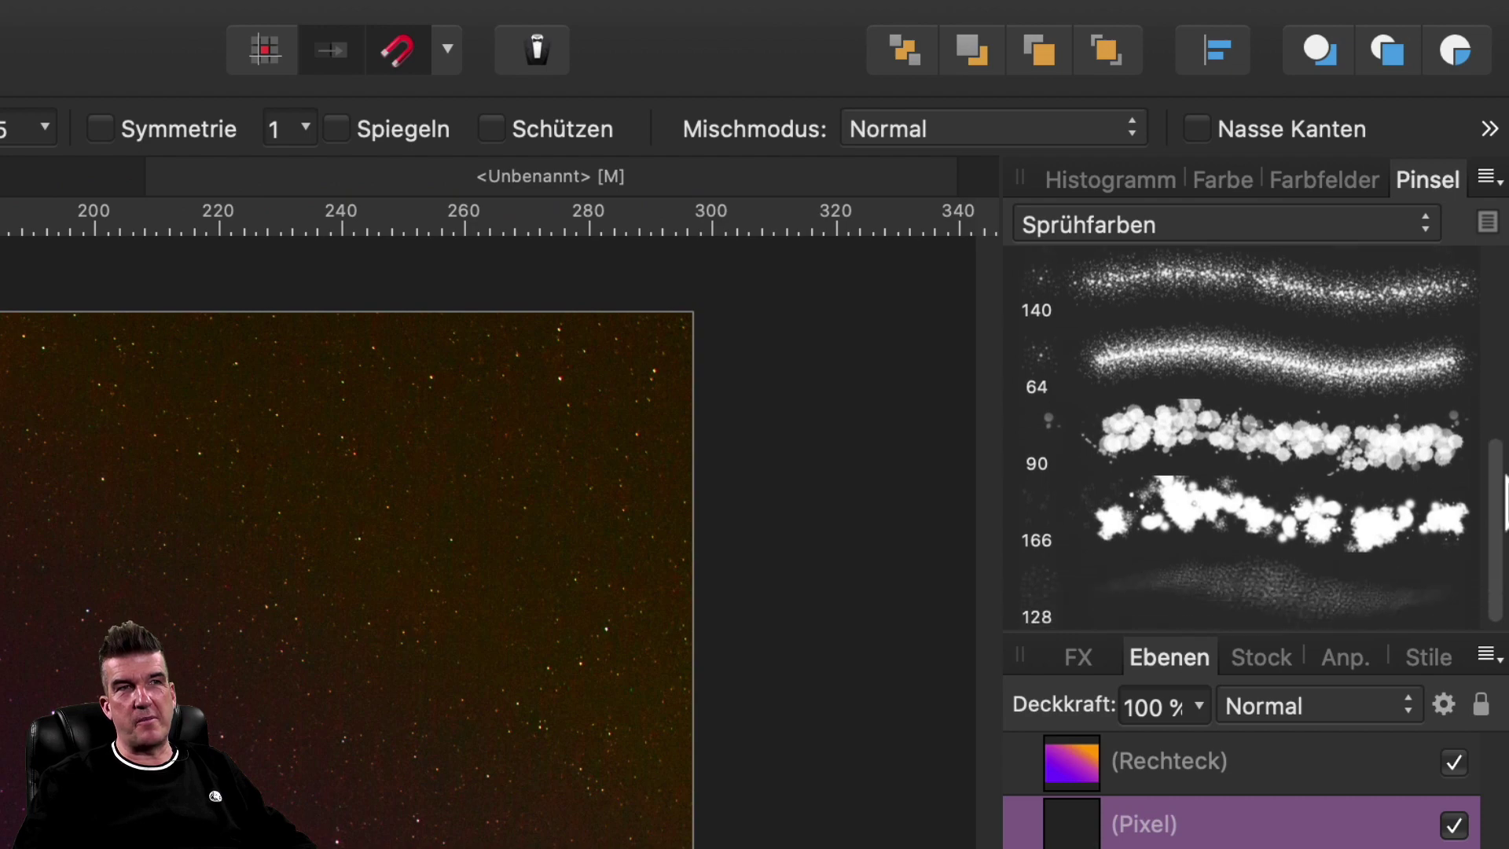
{"action": "left_click", "coordinate": [1179, 507]}
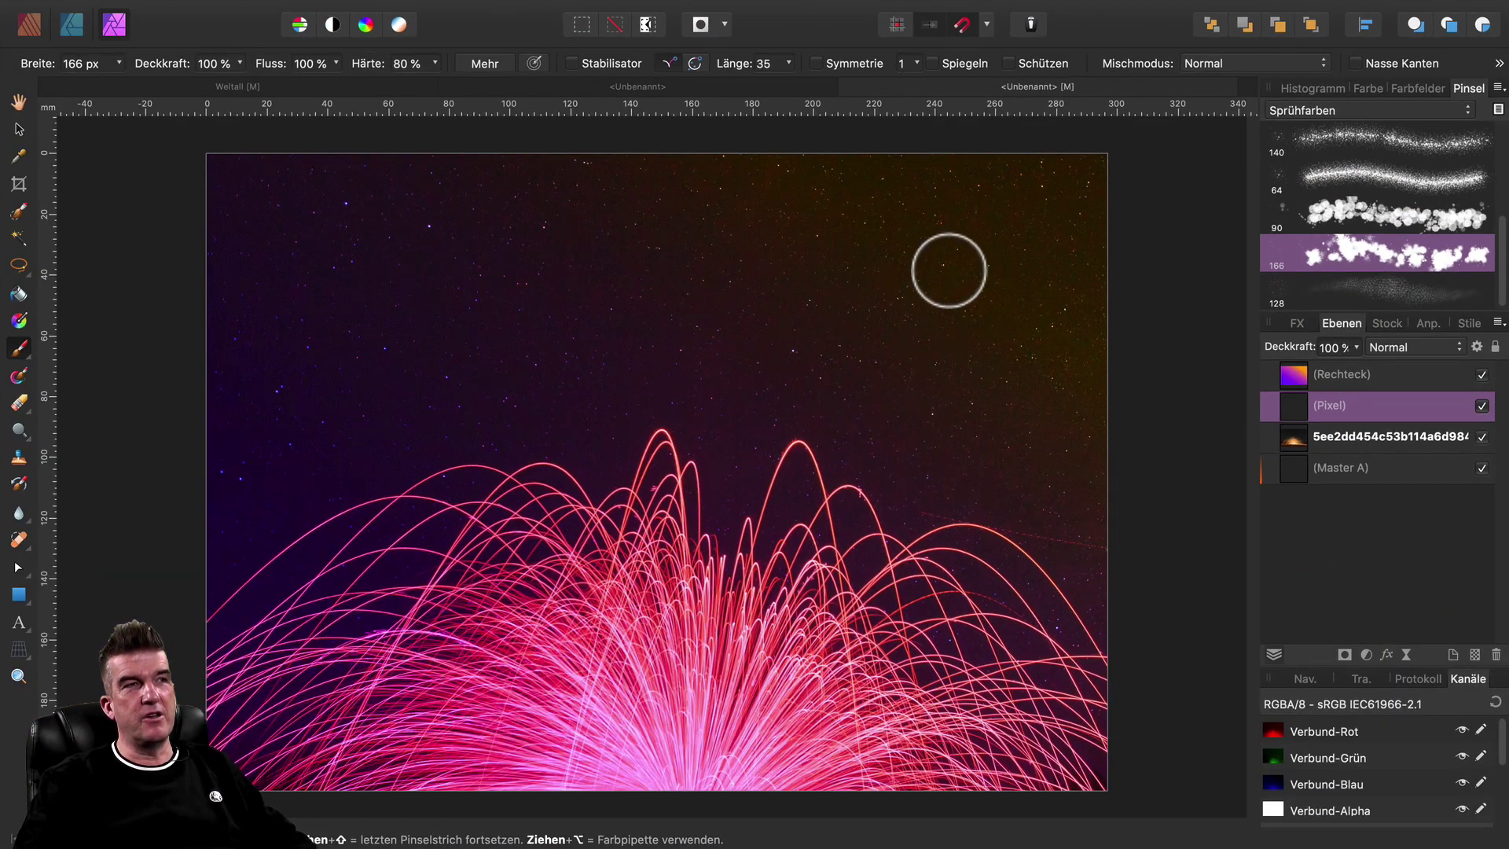
Widen the spray brush to 400 px and paint black spray blobs above the light trails.
{"action": "left_click", "coordinate": [120, 63]}
{"action": "type", "text": "400"}
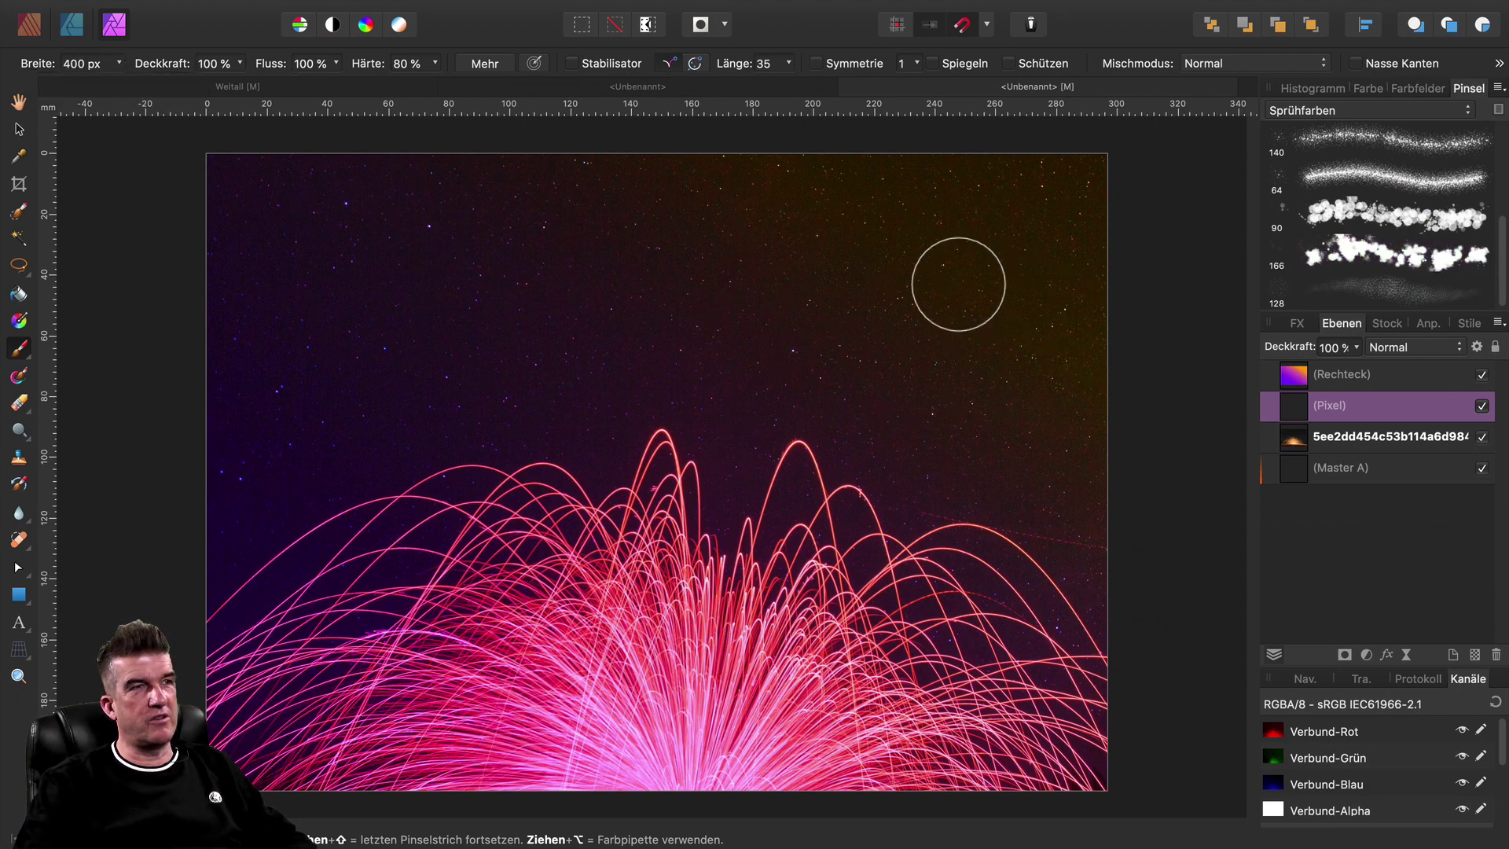
{"action": "left_click_drag", "start_coordinate": [956, 286], "coordinate": [661, 397]}
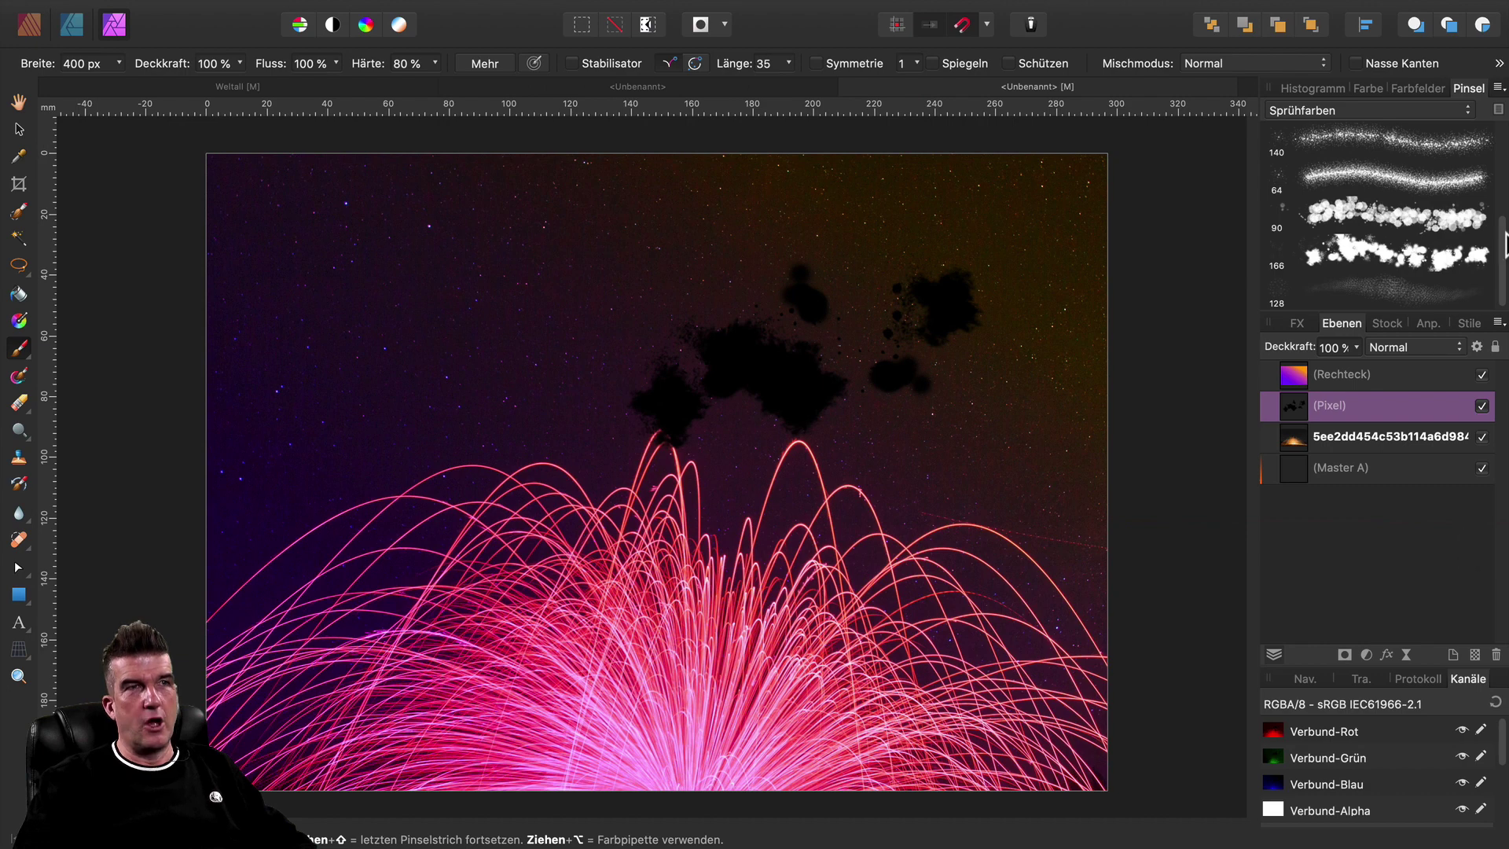
{"action": "left_click", "coordinate": [1375, 88]}
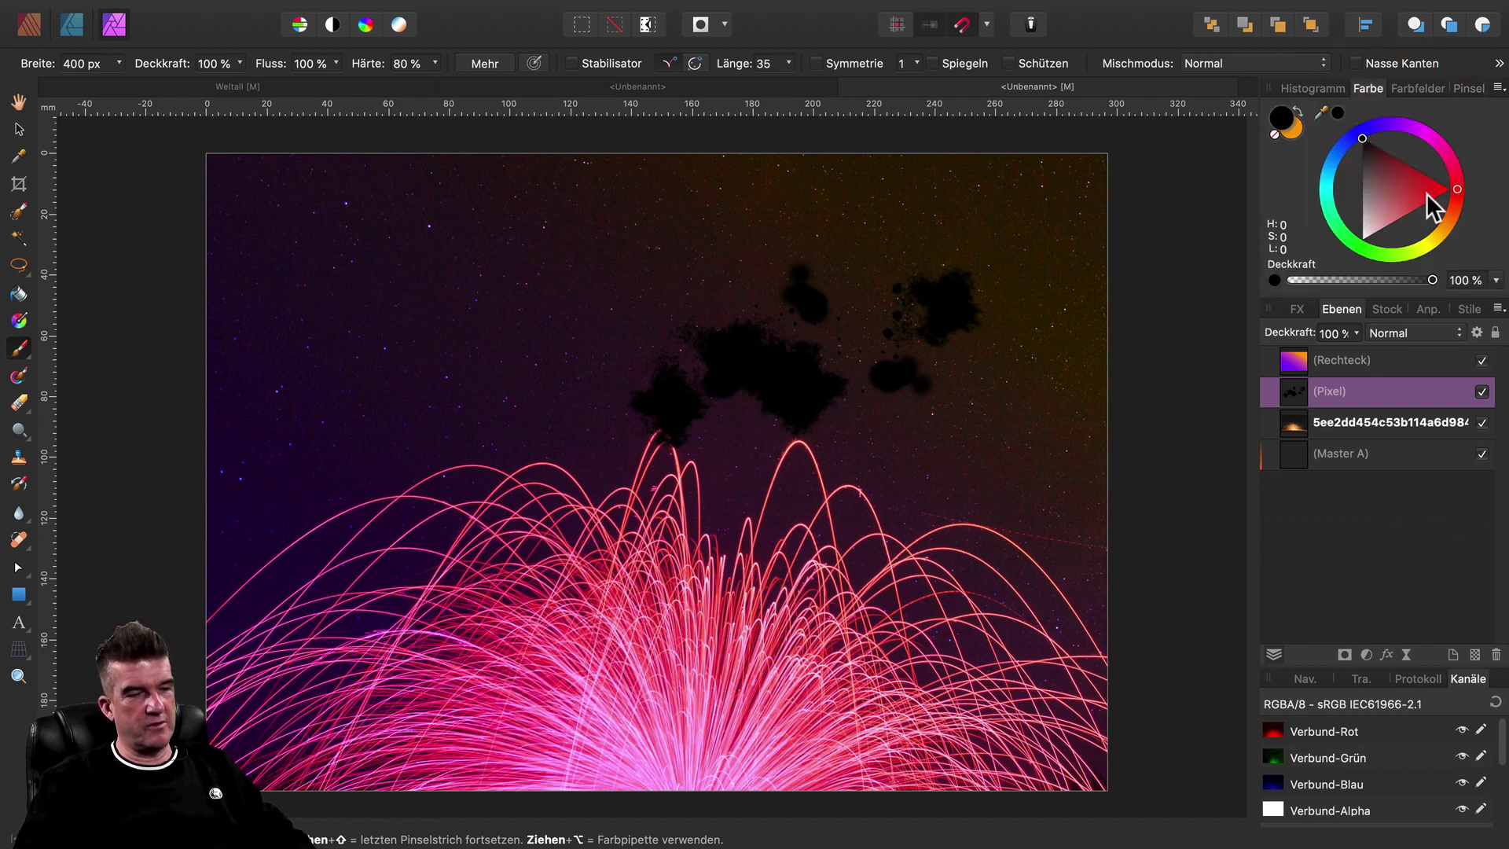
Undo the black blobs, switch the colour to white, and scatter white spray blobs across the sky.
{"action": "key", "text": "ctrl+z"}
{"action": "left_click_drag", "start_coordinate": [1427, 192], "coordinate": [1362, 239]}
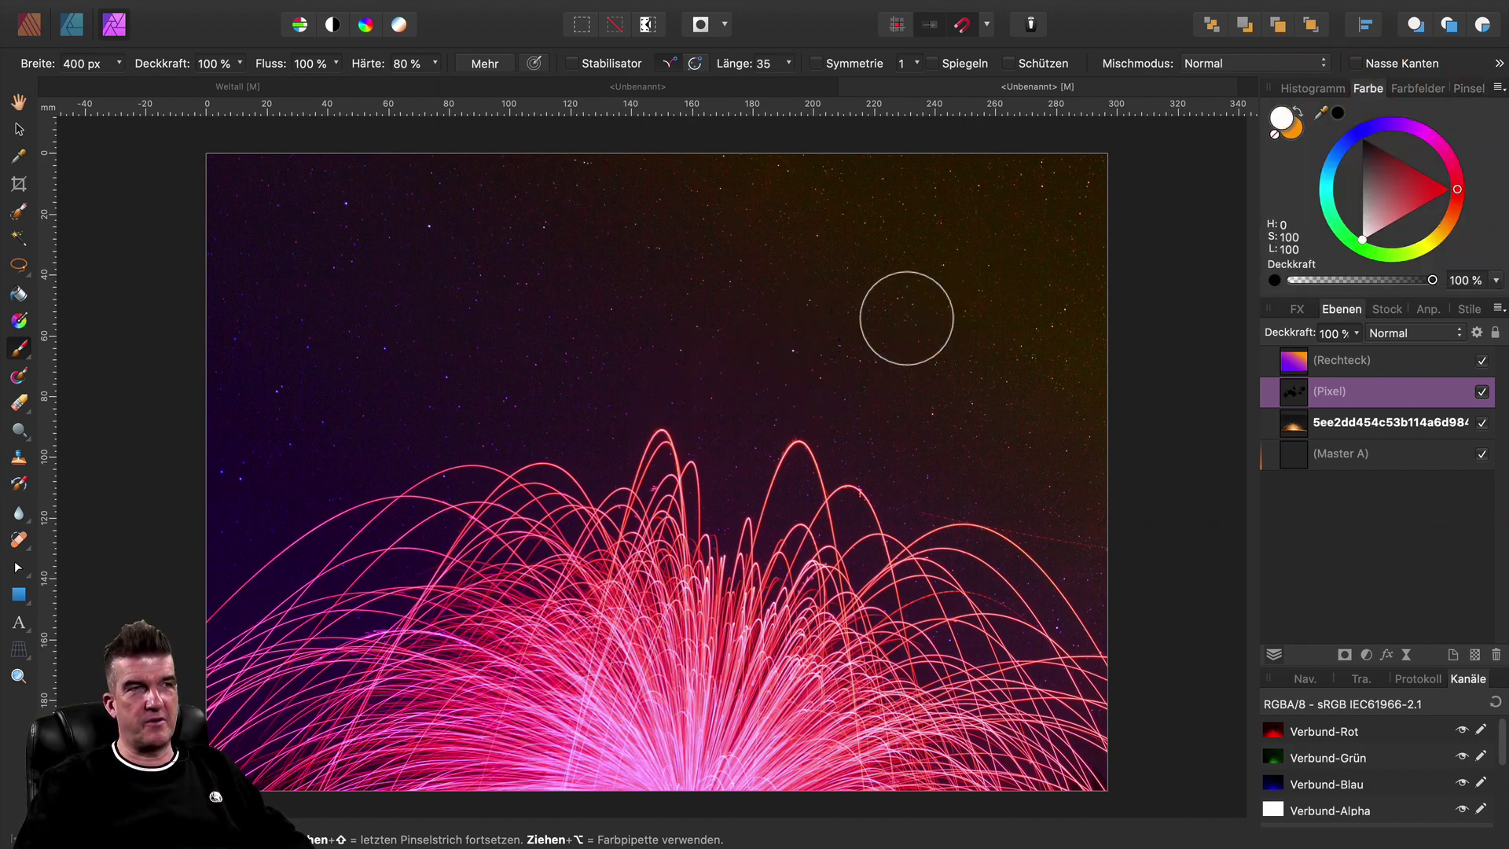
{"action": "mouse_move", "coordinate": [880, 283]}
{"action": "left_mouse_down"}
{"action": "mouse_move", "coordinate": [844, 253]}
{"action": "mouse_move", "coordinate": [474, 382]}
{"action": "left_mouse_up"}
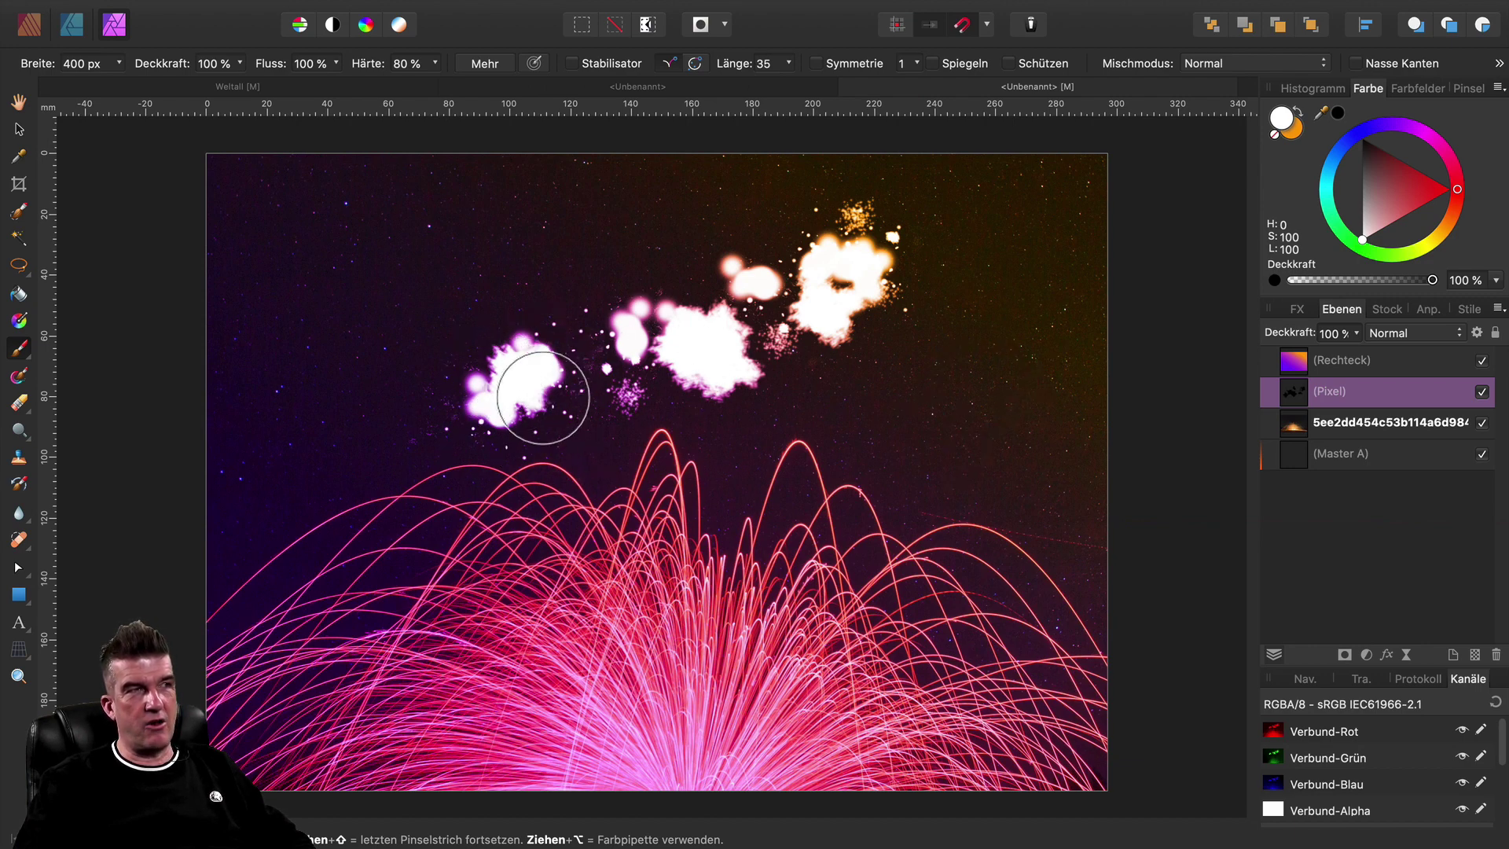
{"action": "left_click_drag", "start_coordinate": [926, 456], "coordinate": [963, 464]}
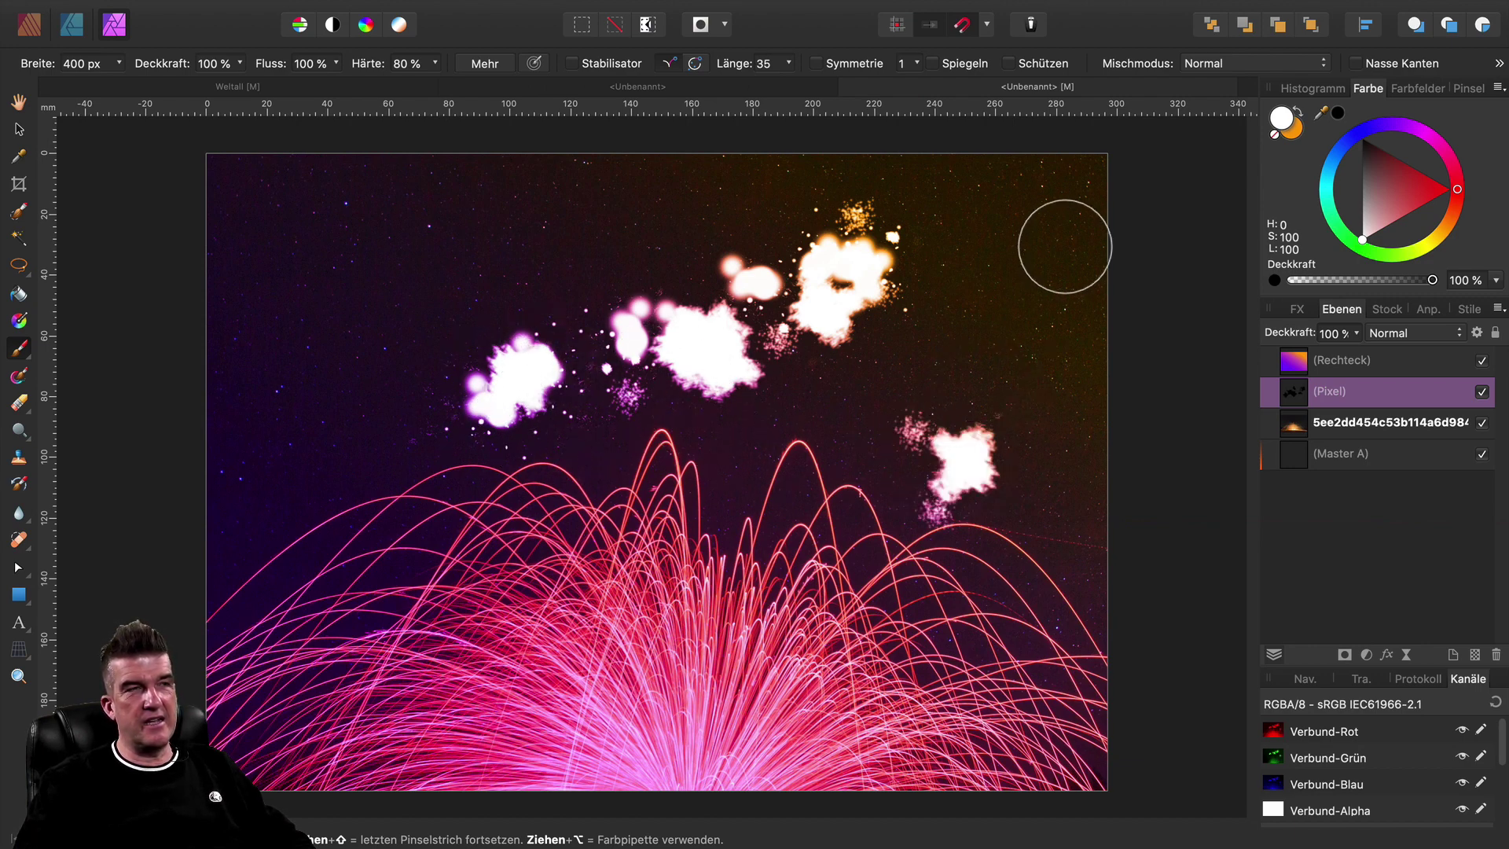
{"action": "left_click_drag", "start_coordinate": [1045, 285], "coordinate": [1023, 258]}
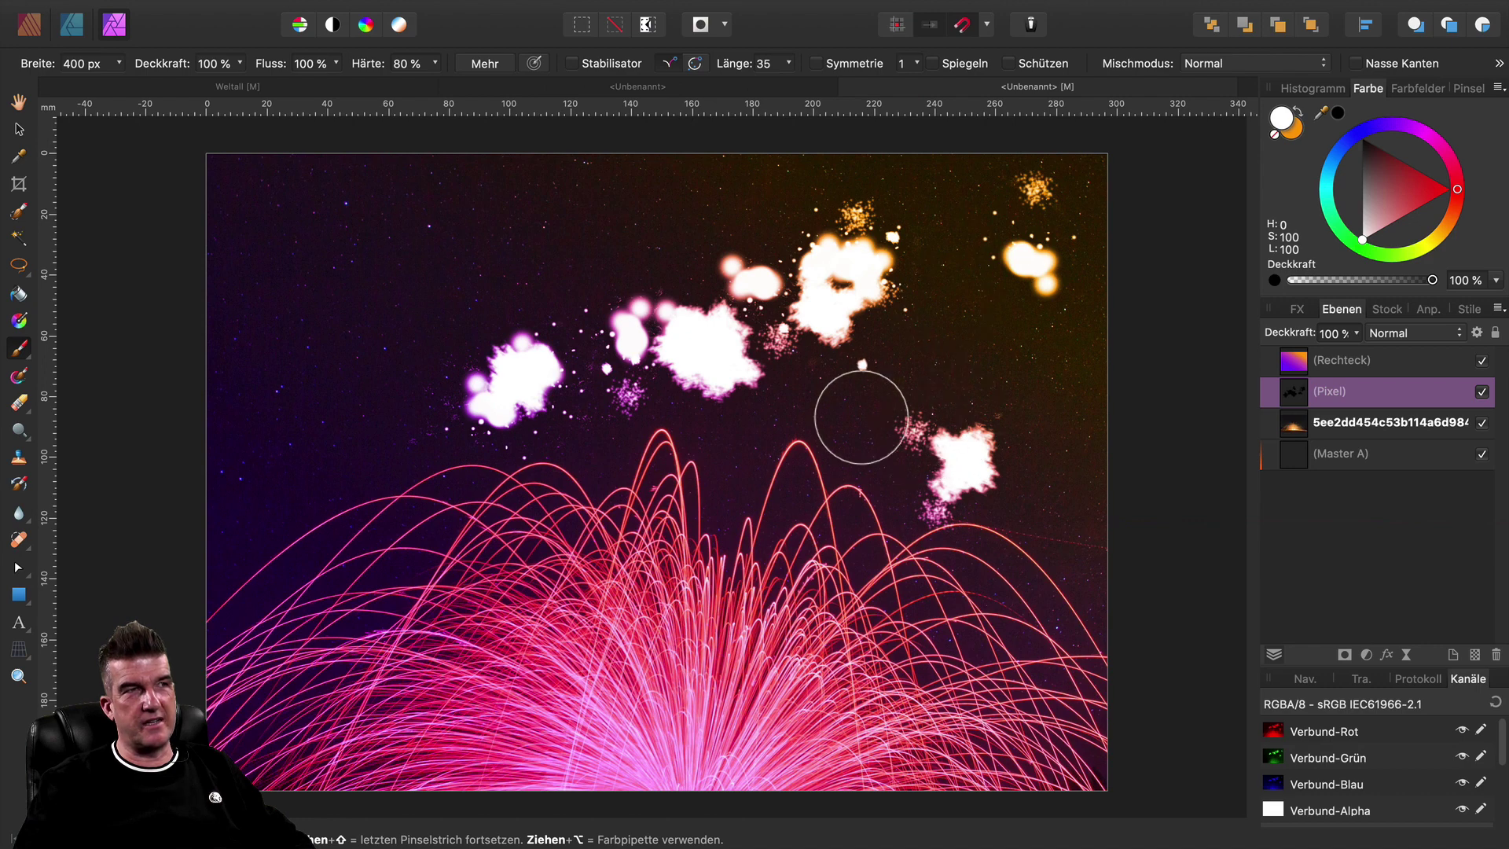
{"action": "left_click_drag", "start_coordinate": [405, 181], "coordinate": [303, 212]}
{"action": "left_click", "coordinate": [306, 413]}
{"action": "left_click_drag", "start_coordinate": [308, 403], "coordinate": [305, 468]}
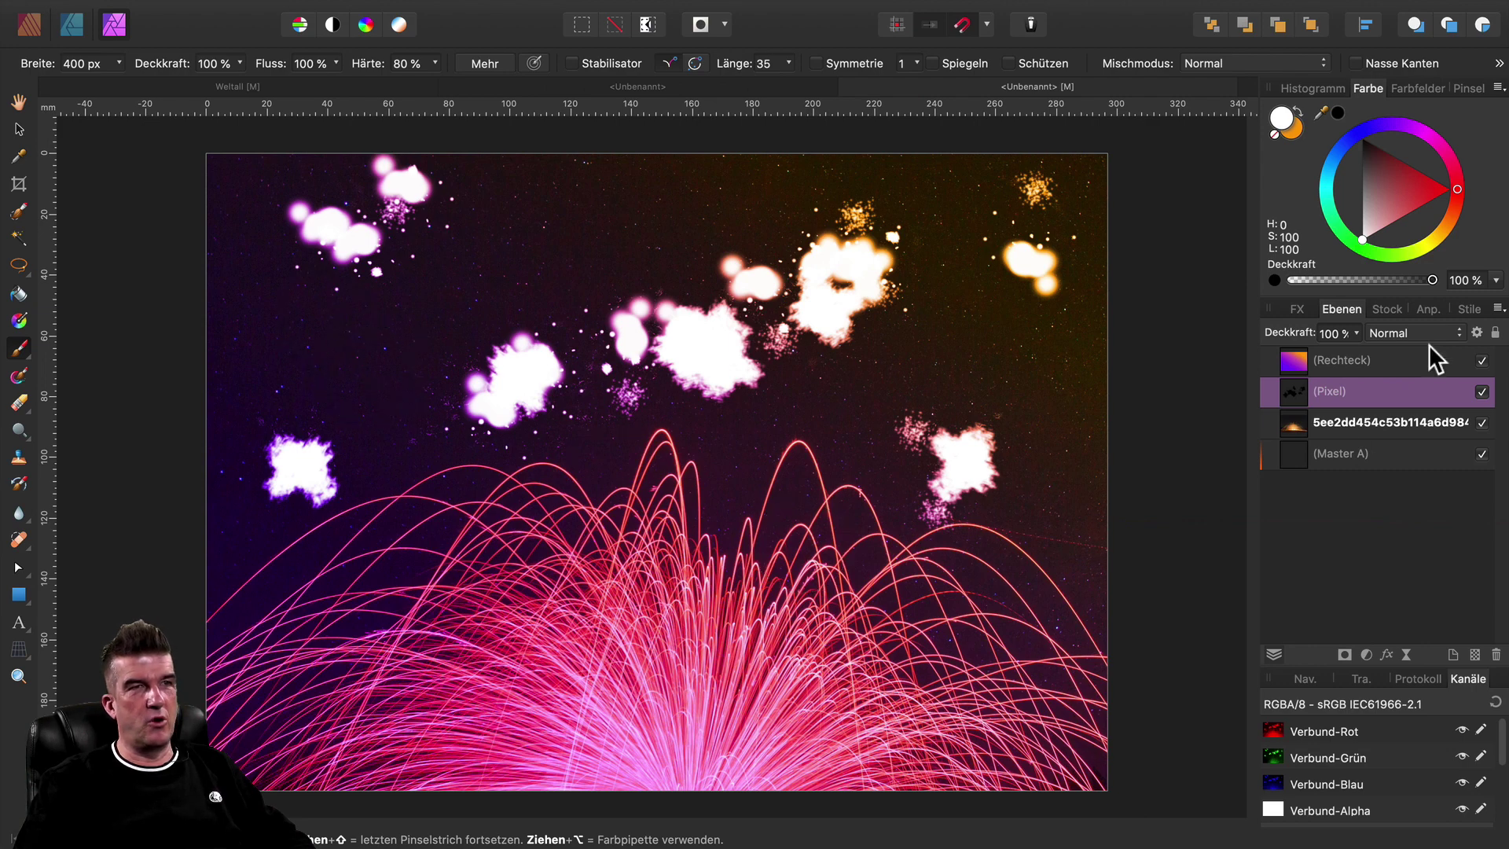
{"action": "left_click", "coordinate": [1381, 362]}
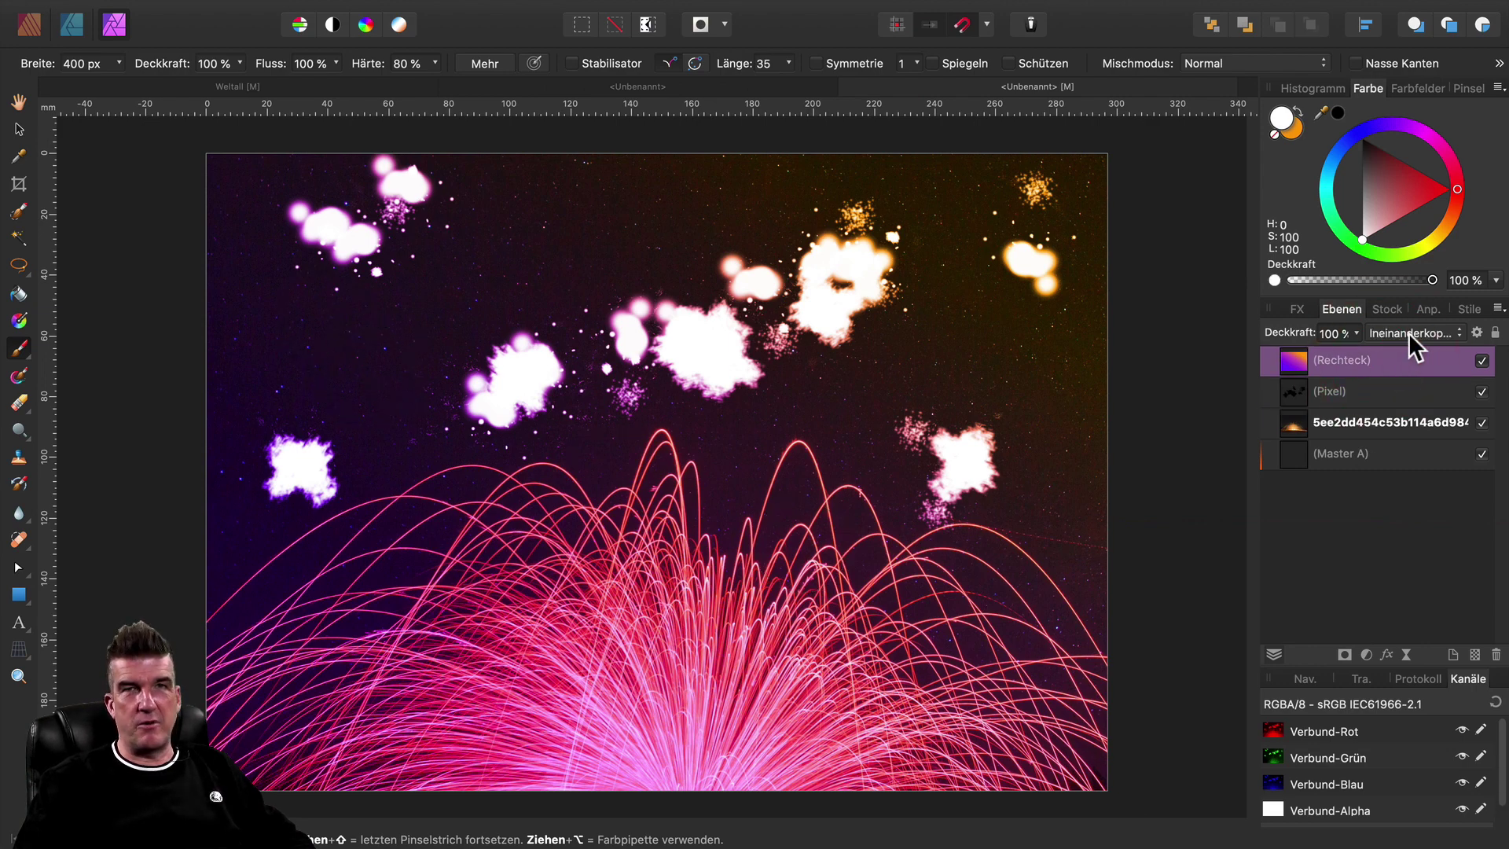
Change the gradient rectangle's blend mode from Ineinanderkopieren to Multiplizieren.
{"action": "left_click", "coordinate": [1407, 333]}
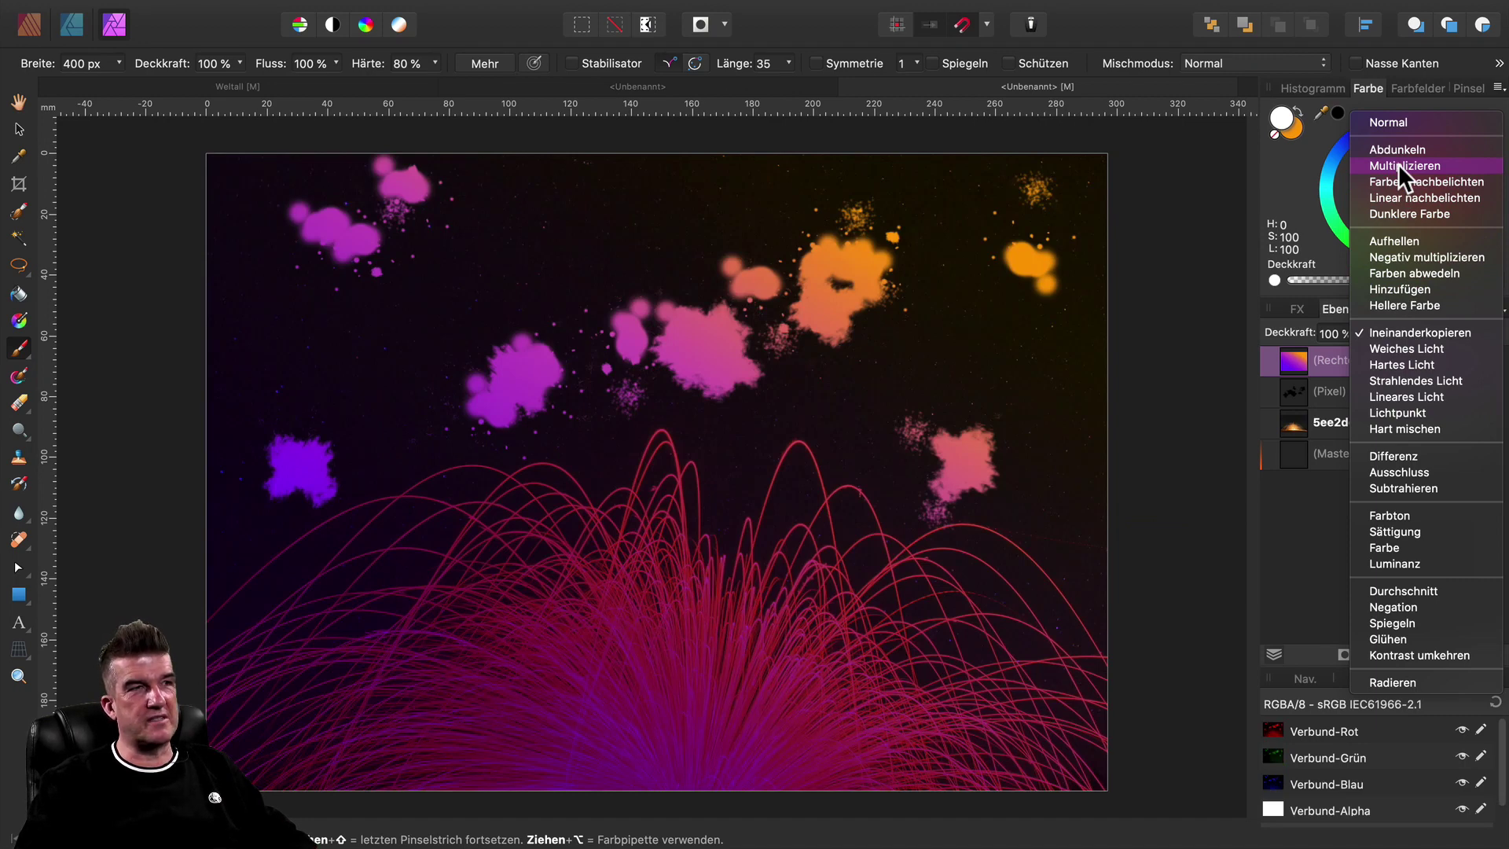
{"action": "left_click", "coordinate": [1398, 163]}
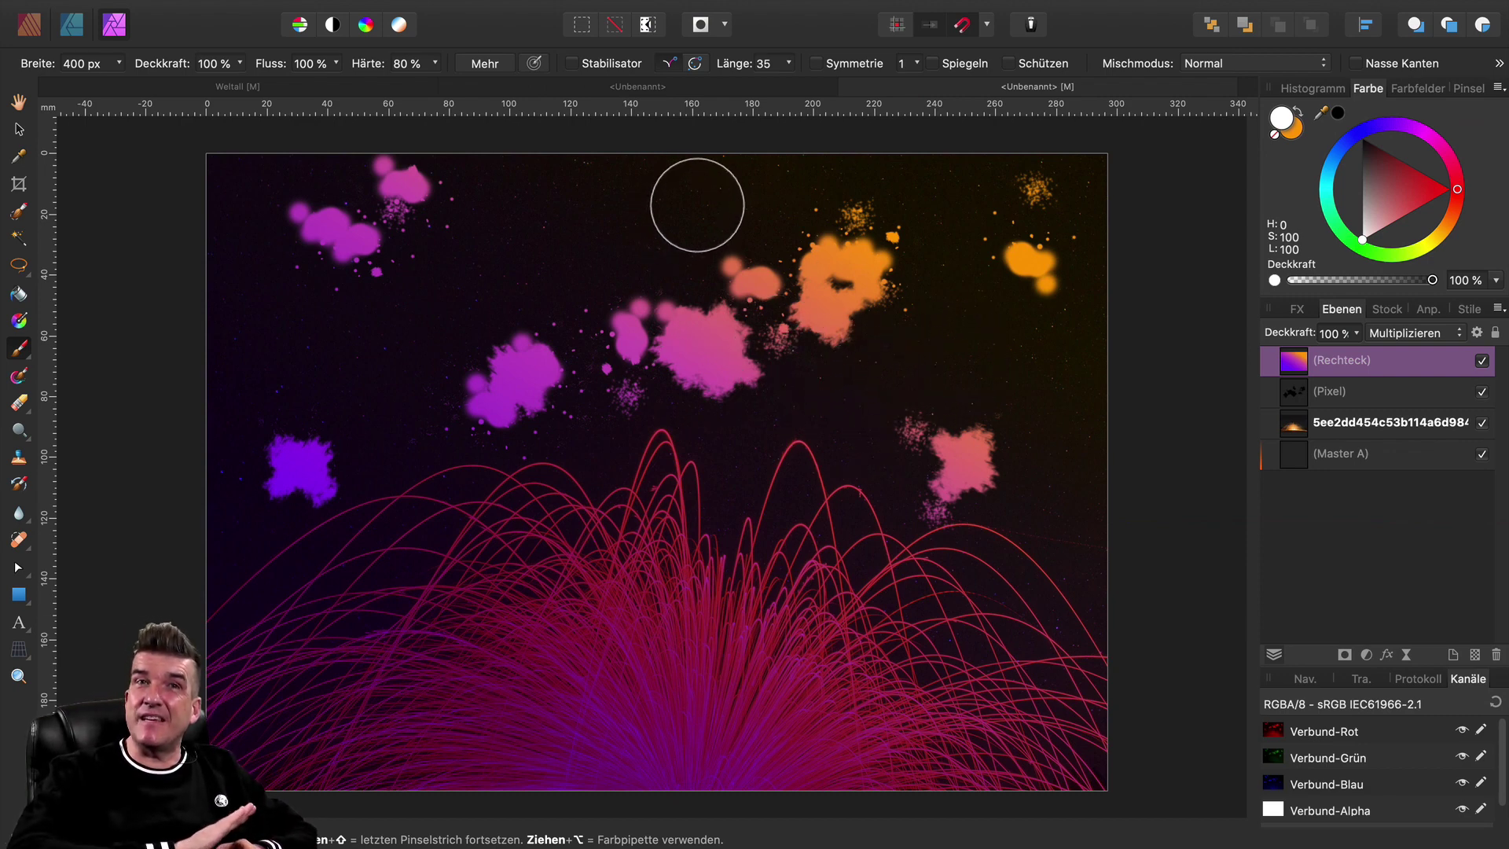
On the pixel layer, paint spray splatters around the sky with the 90 px brush at 440 px.
{"action": "left_click", "coordinate": [1321, 391]}
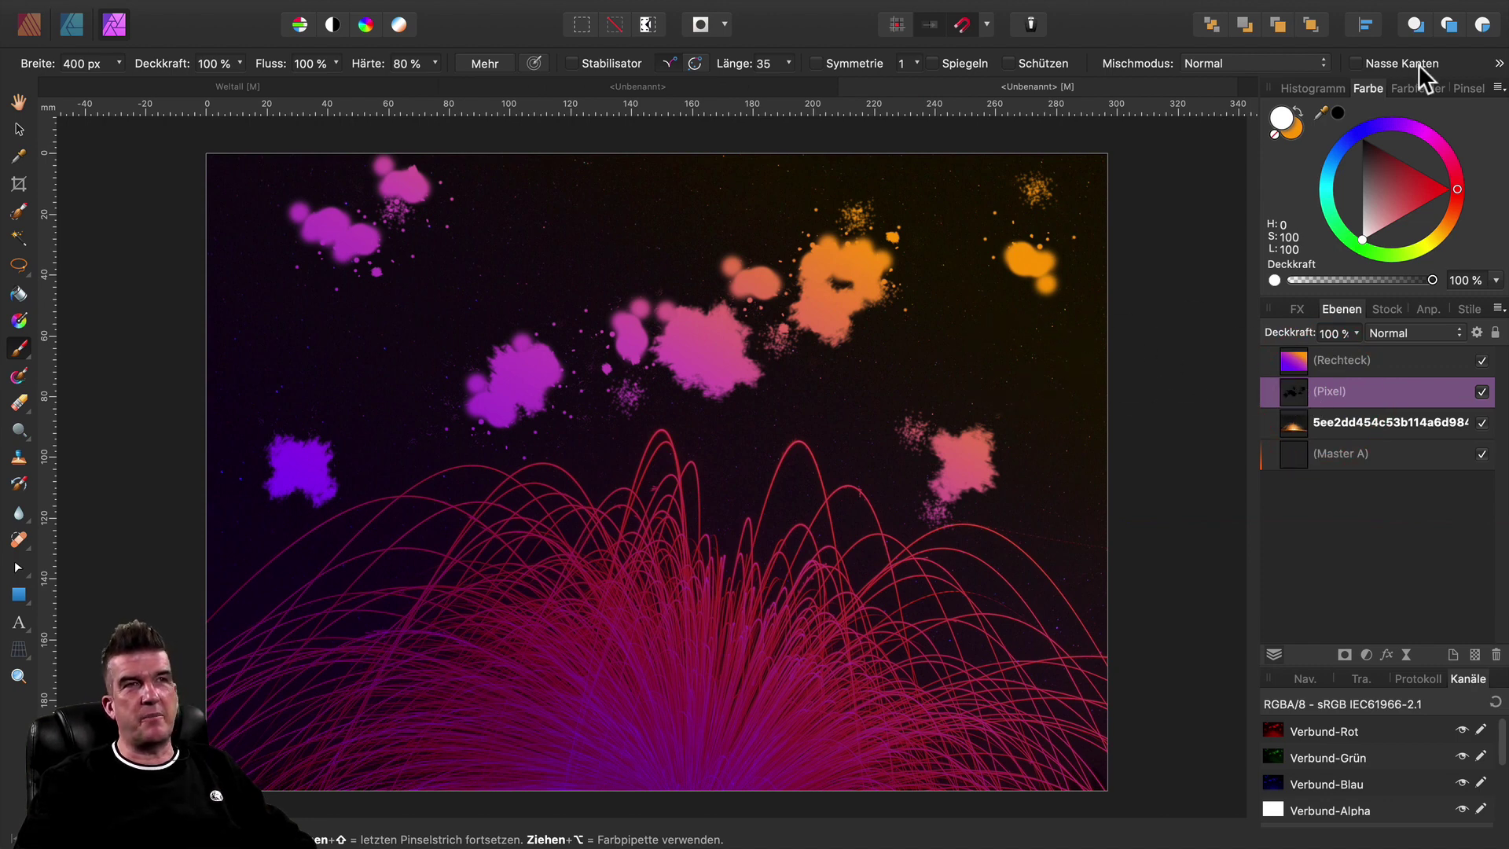
{"action": "left_click", "coordinate": [1468, 89]}
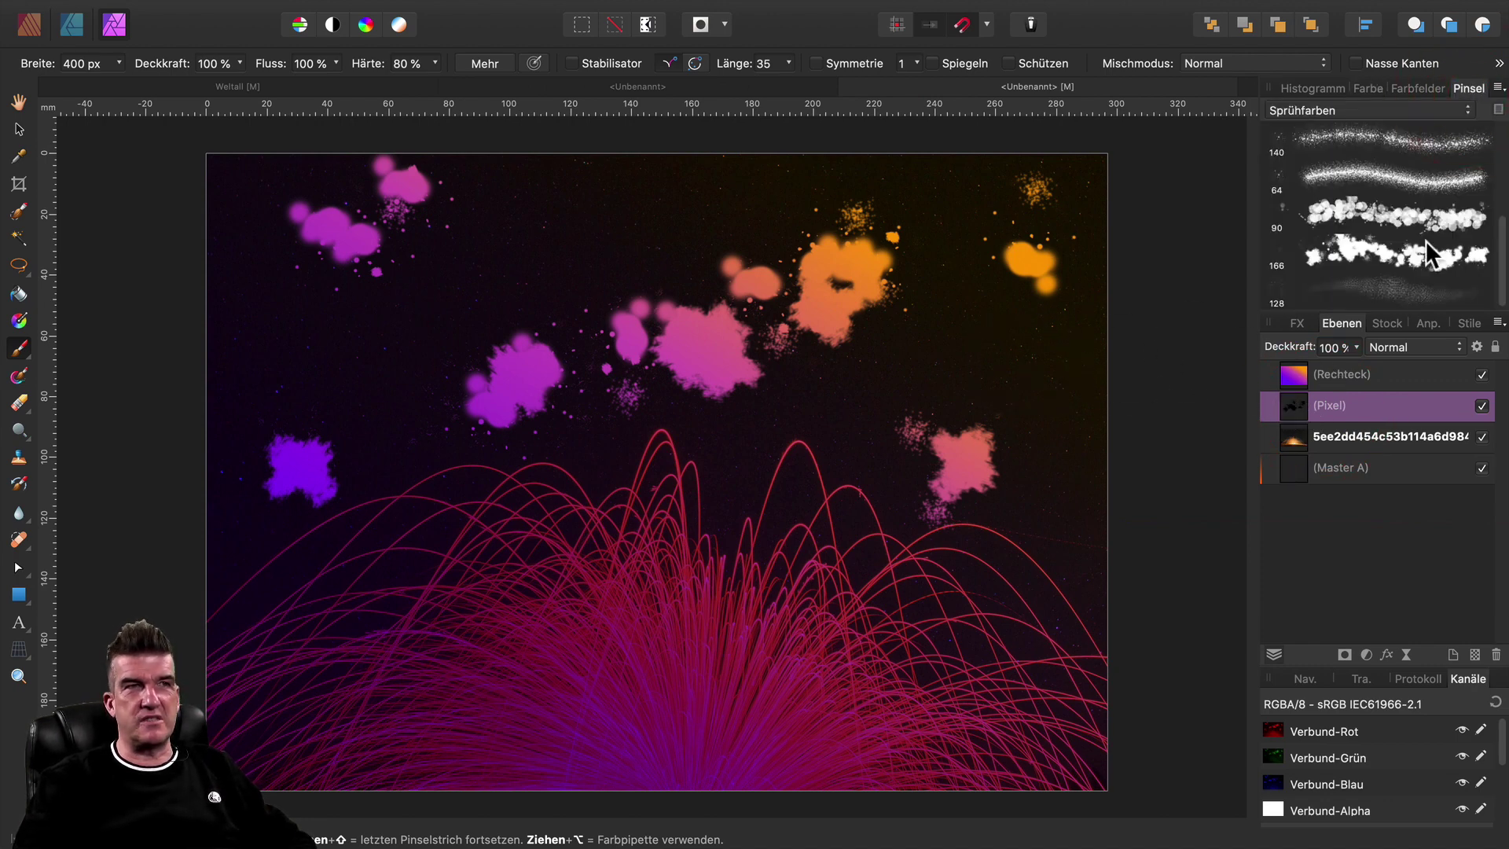
{"action": "left_click", "coordinate": [1383, 219]}
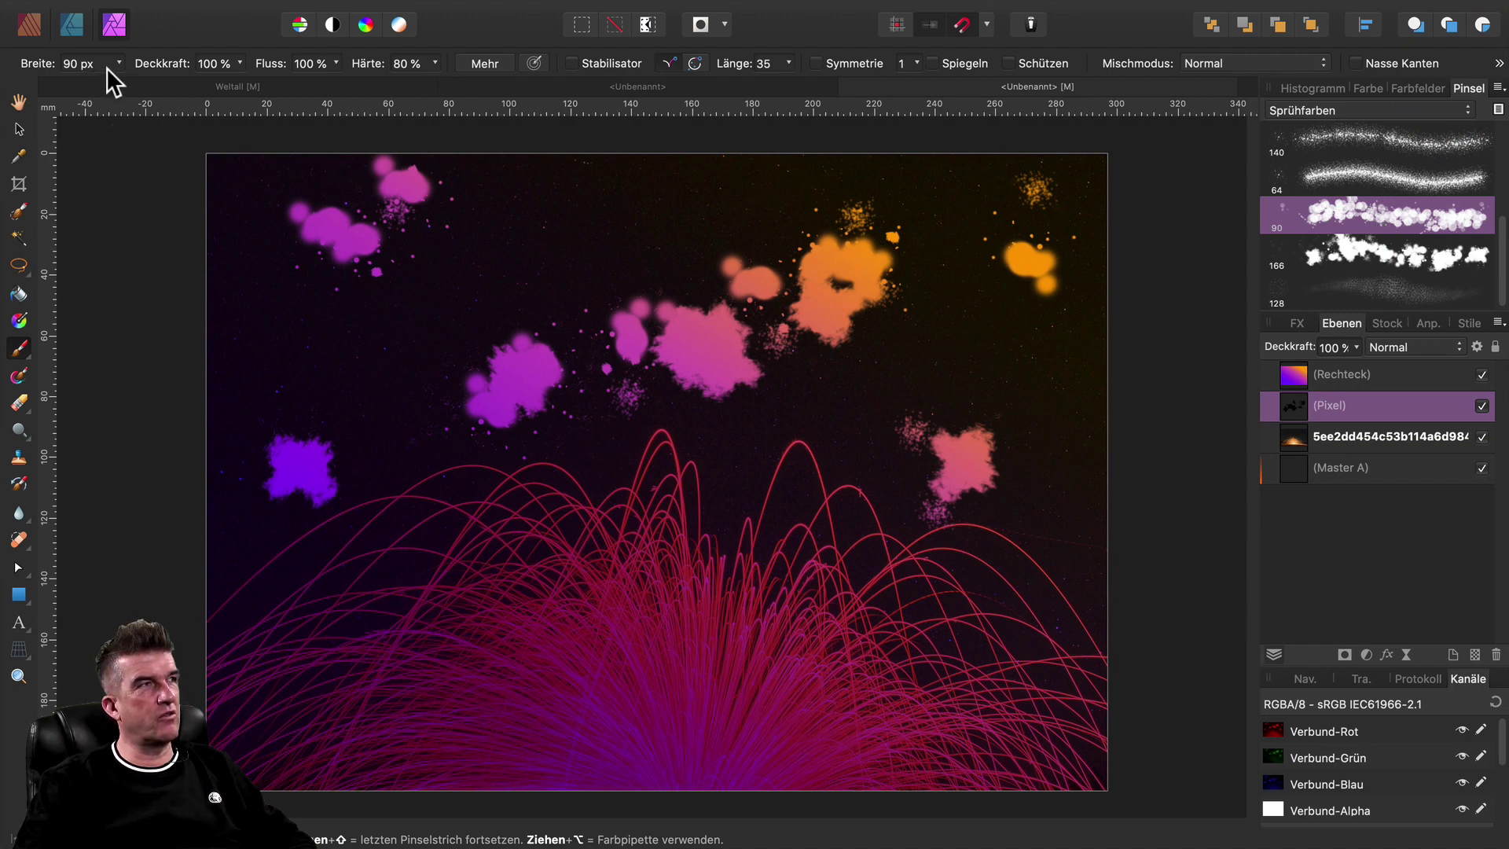
{"action": "left_click_drag", "start_coordinate": [126, 89], "coordinate": [165, 82]}
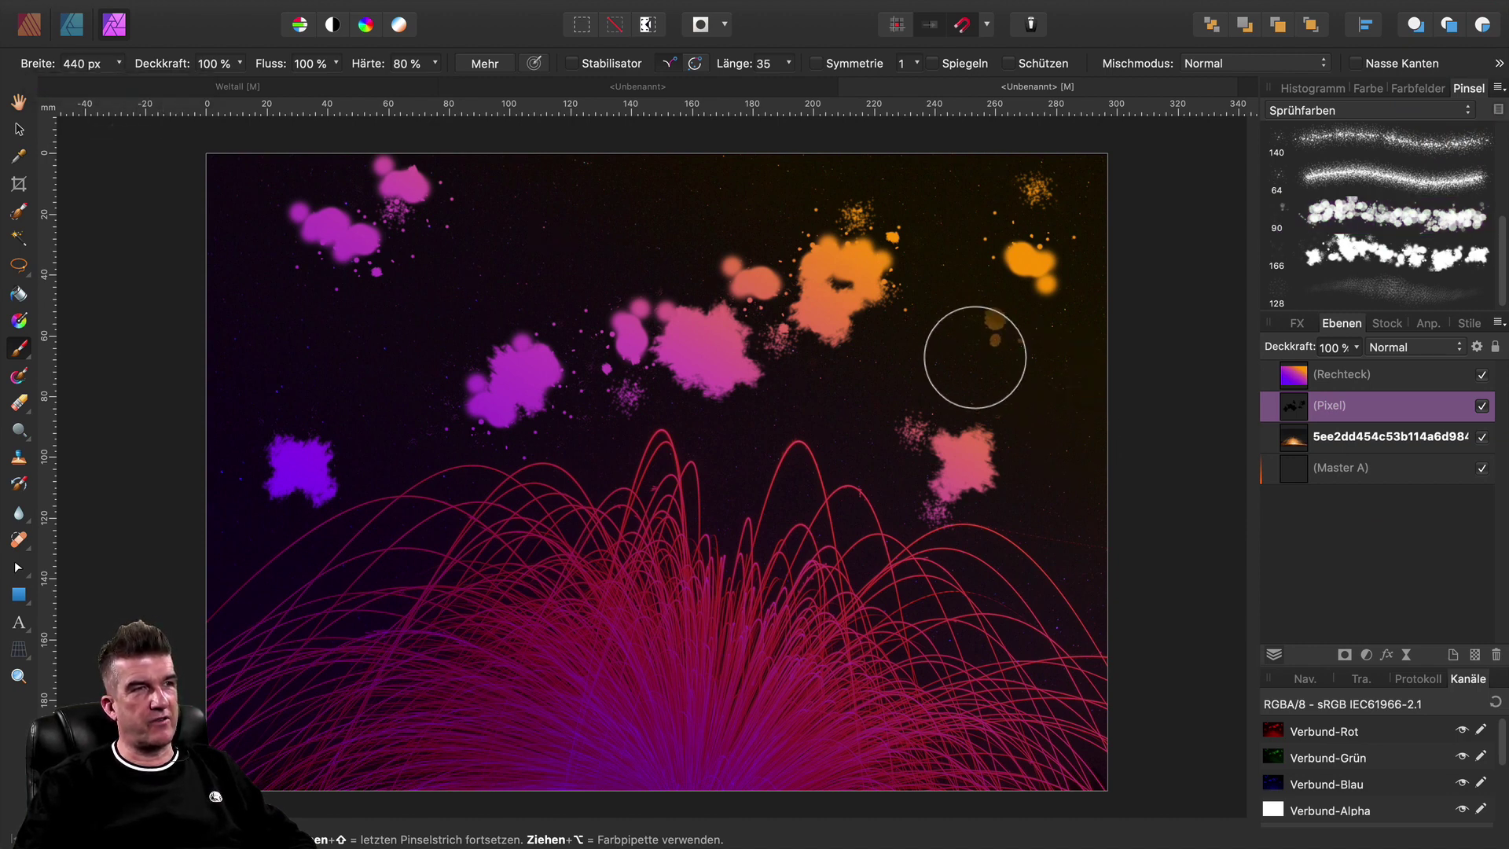
{"action": "left_click", "coordinate": [955, 364]}
{"action": "left_click_drag", "start_coordinate": [1064, 474], "coordinate": [1054, 492]}
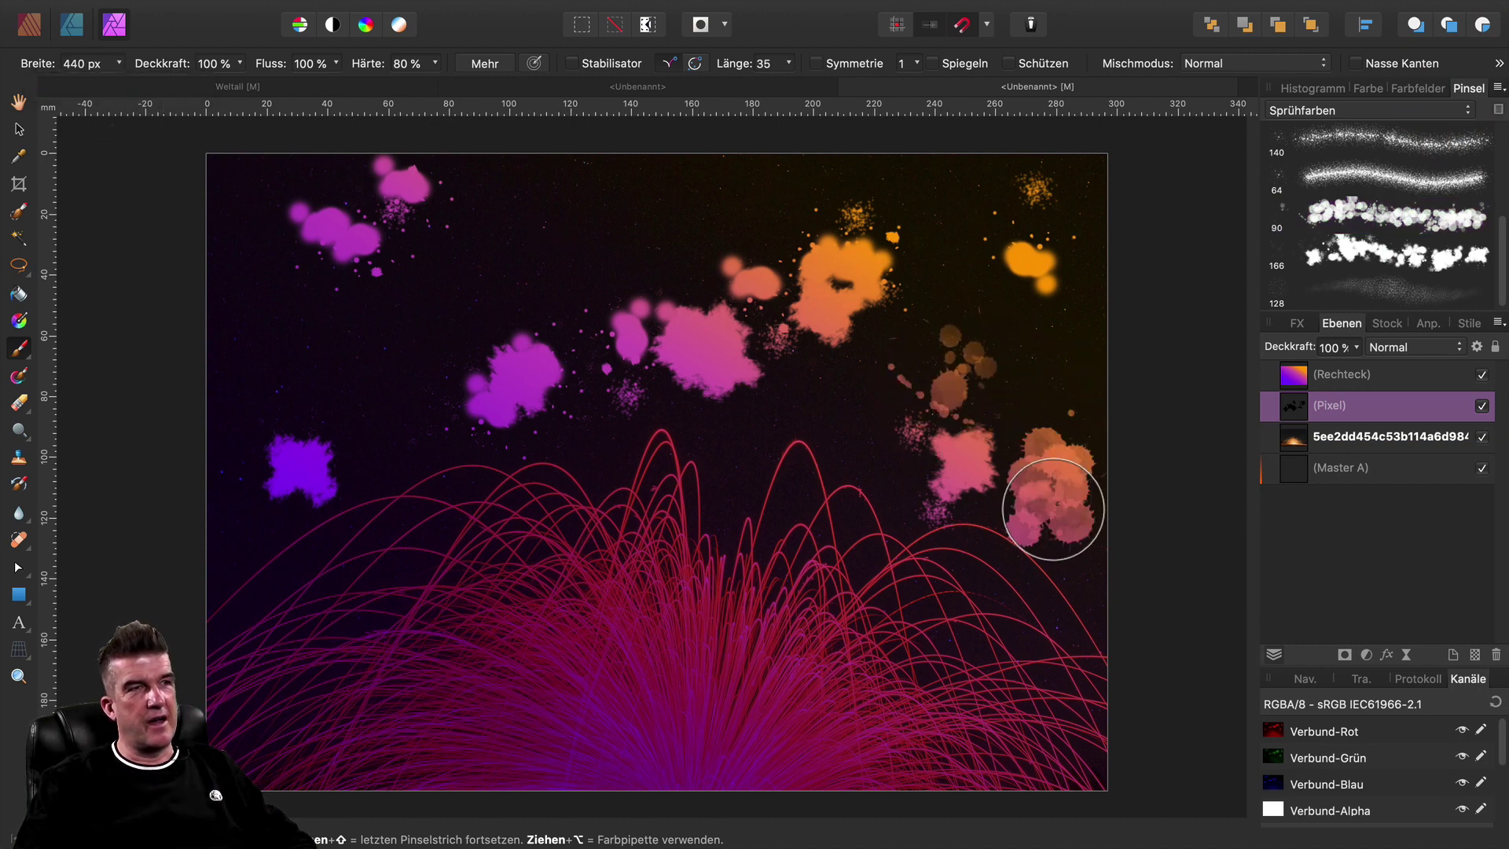
{"action": "left_click", "coordinate": [820, 473]}
{"action": "left_click", "coordinate": [599, 213]}
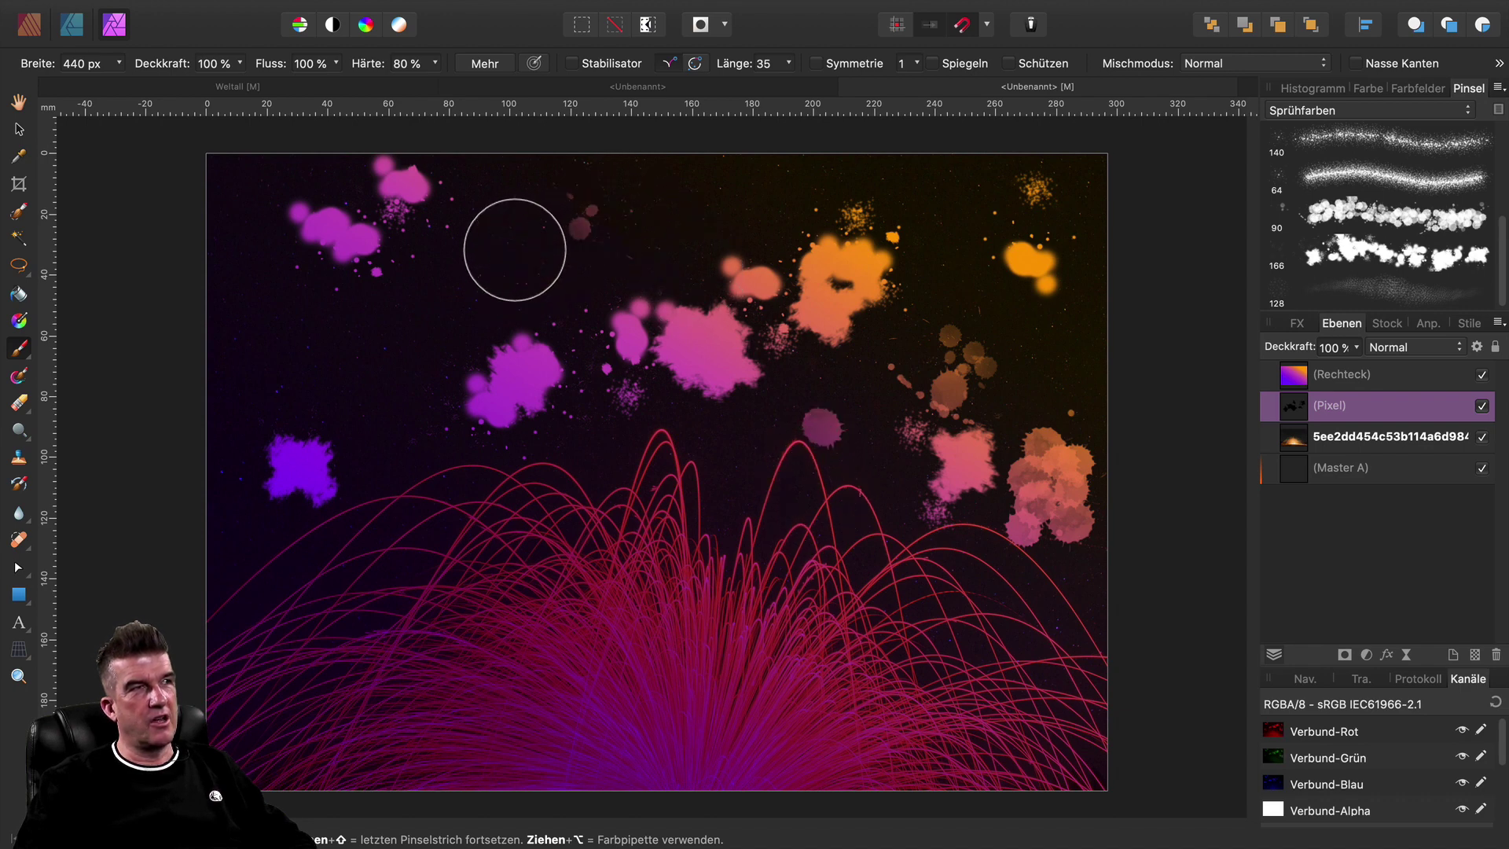
{"action": "left_click", "coordinate": [507, 252]}
{"action": "left_click_drag", "start_coordinate": [289, 357], "coordinate": [273, 364]}
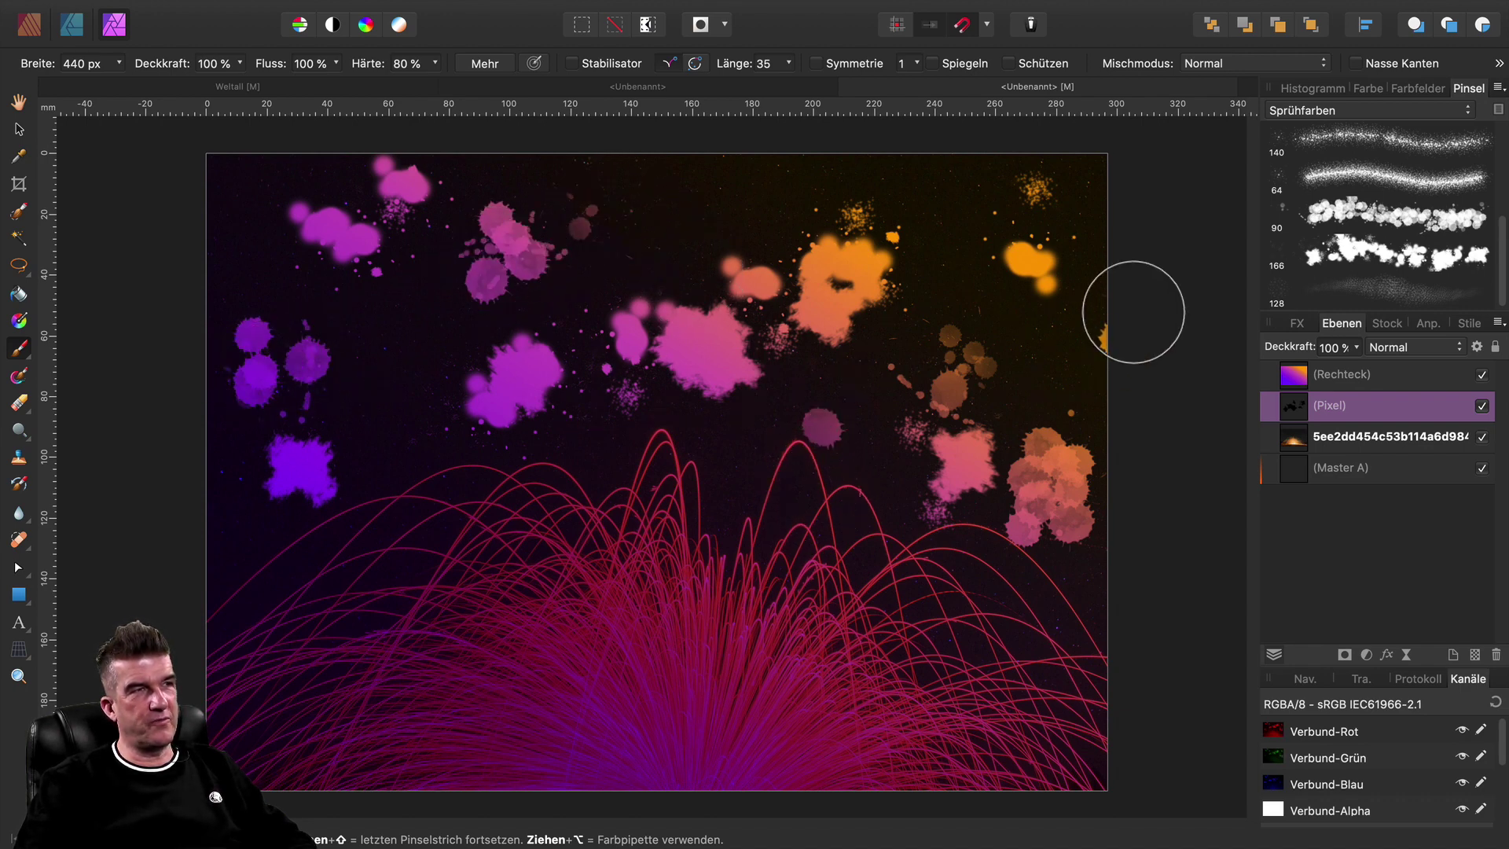
Scatter round dots across the sky with the 64 px spray brush enlarged to 3200 px.
{"action": "left_click", "coordinate": [1385, 180]}
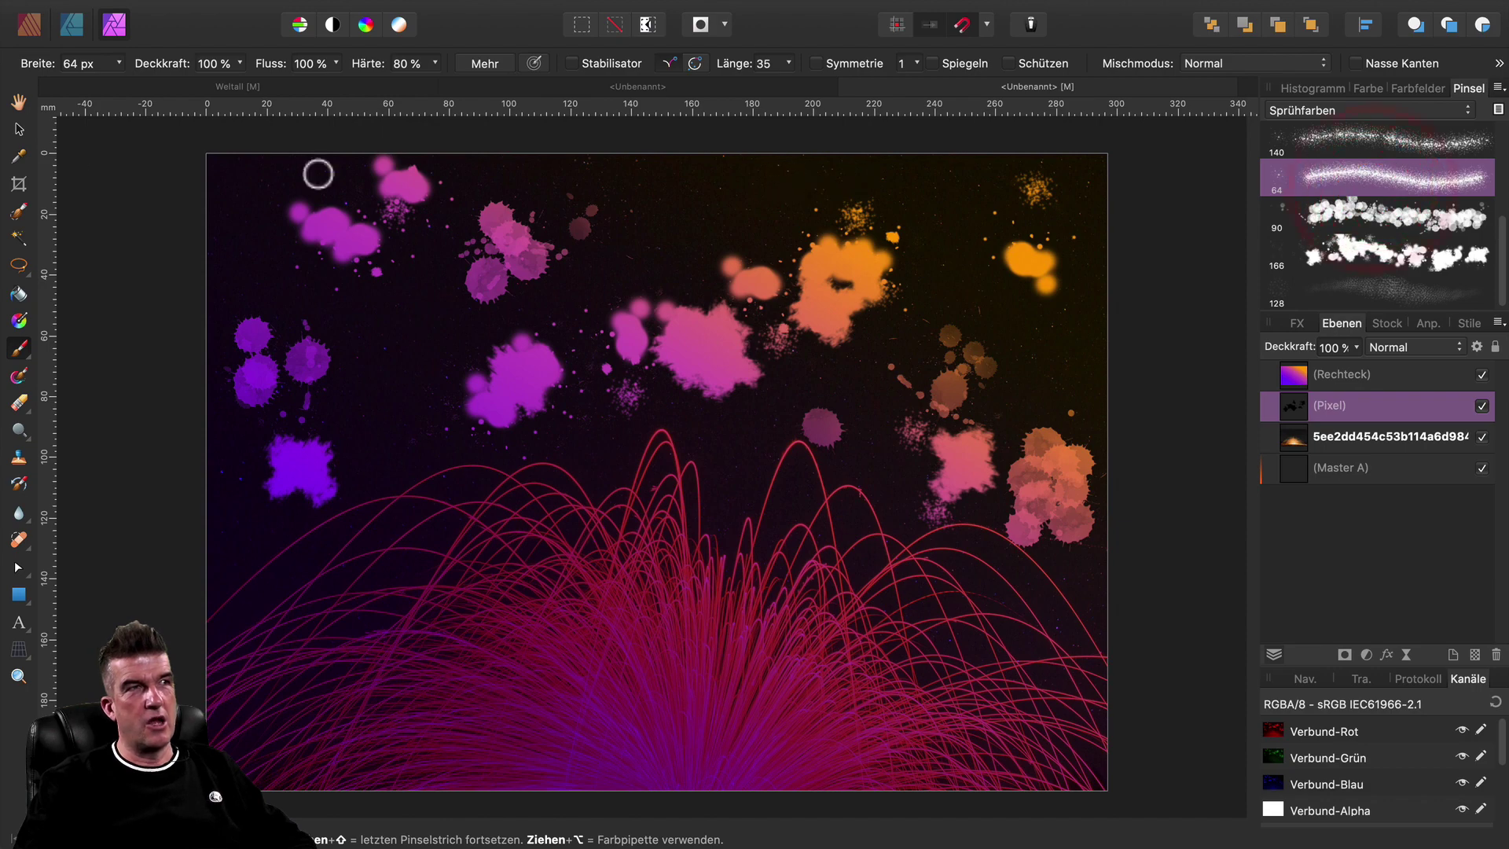
{"action": "left_click", "coordinate": [118, 63]}
{"action": "left_click_drag", "start_coordinate": [128, 82], "coordinate": [197, 88]}
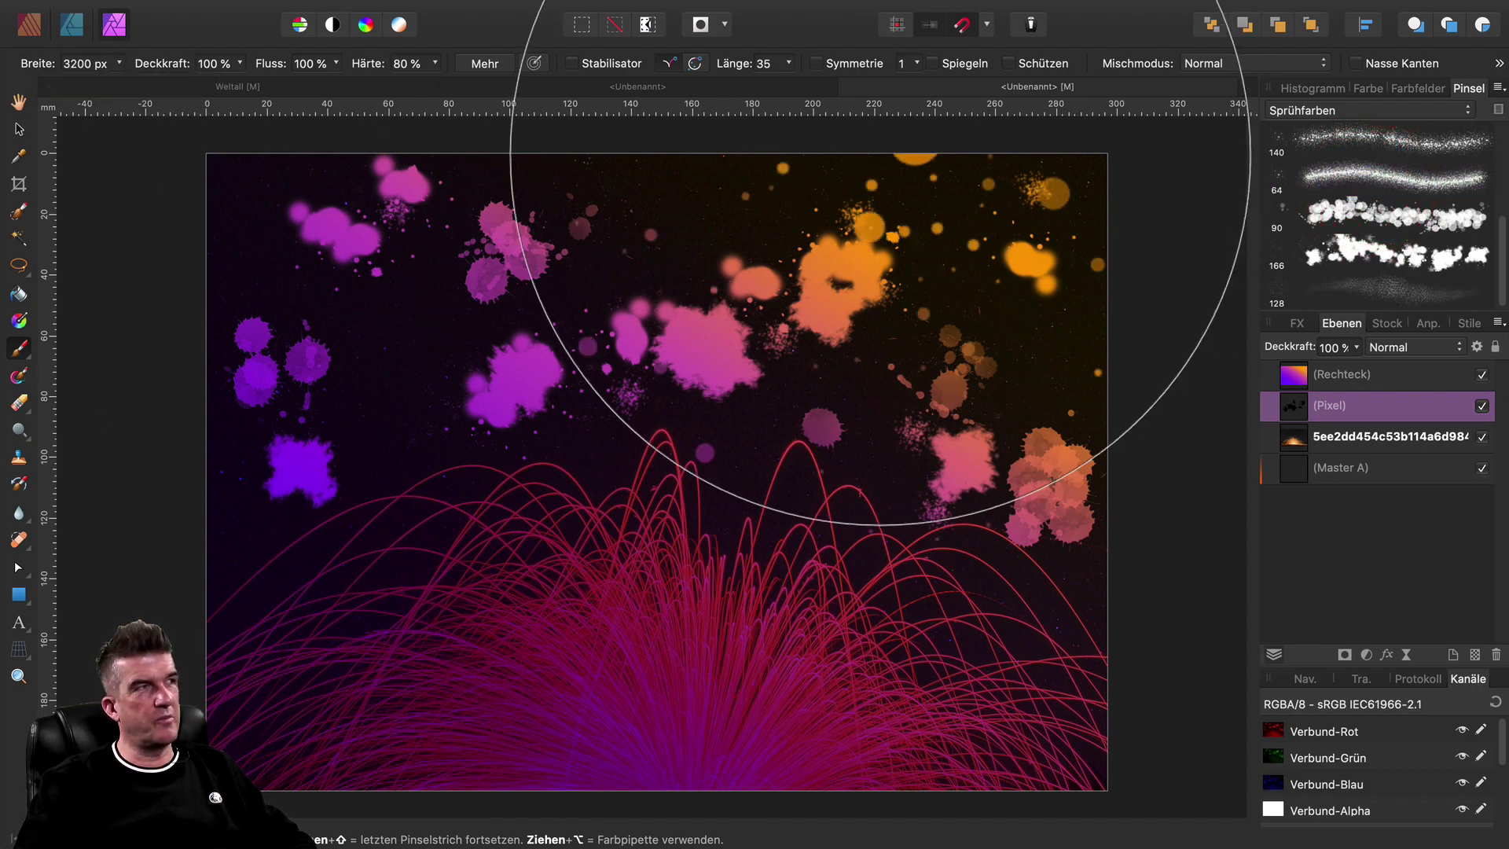
{"action": "left_click", "coordinate": [736, 215]}
{"action": "mouse_move", "coordinate": [736, 213]}
{"action": "left_mouse_down"}
{"action": "mouse_move", "coordinate": [401, 500]}
{"action": "mouse_move", "coordinate": [1014, 373]}
{"action": "left_mouse_up"}
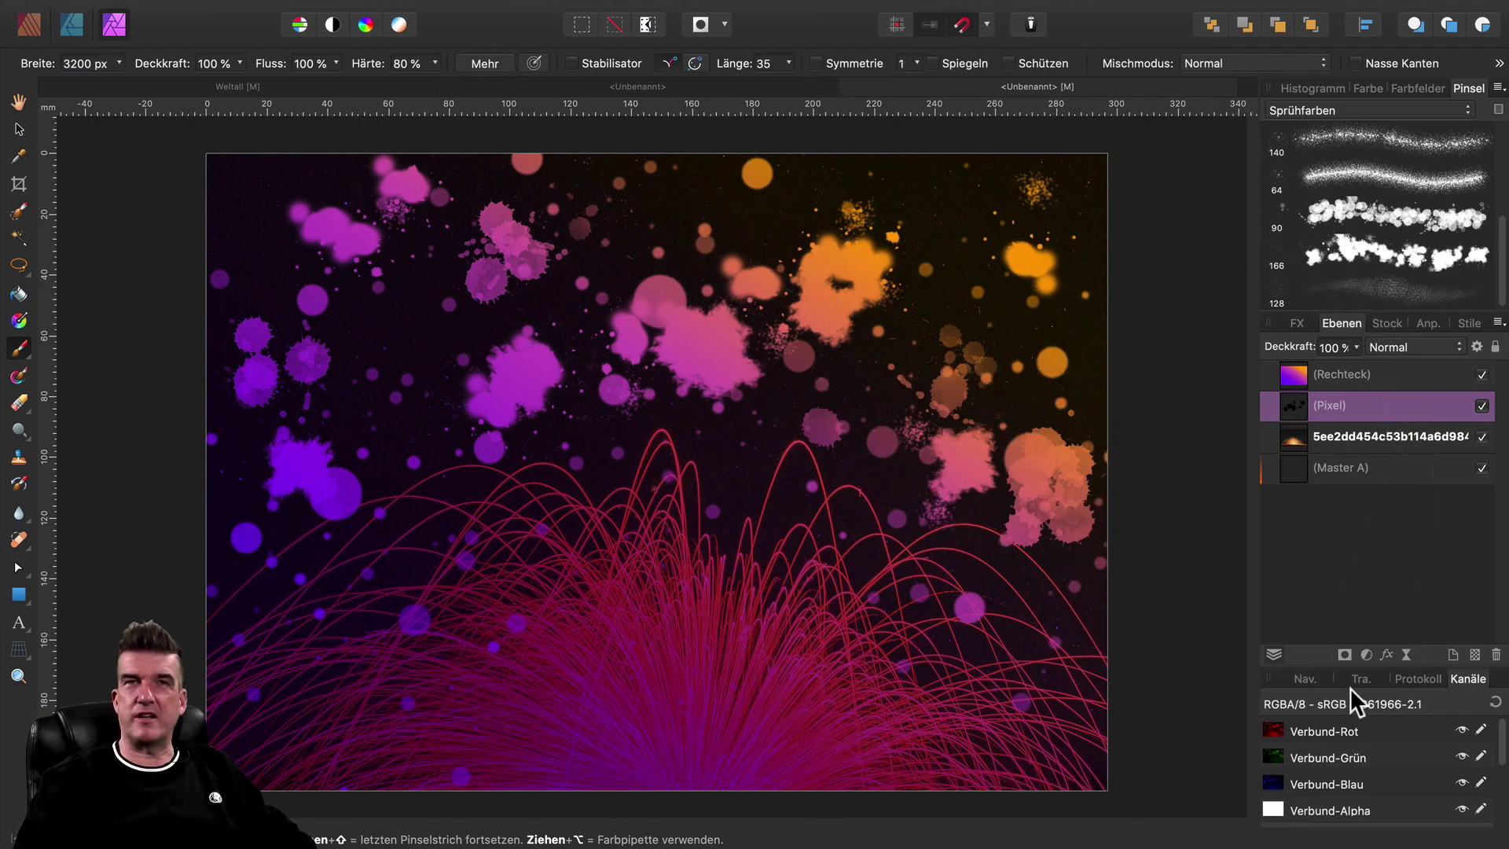
{"action": "left_click", "coordinate": [1367, 110]}
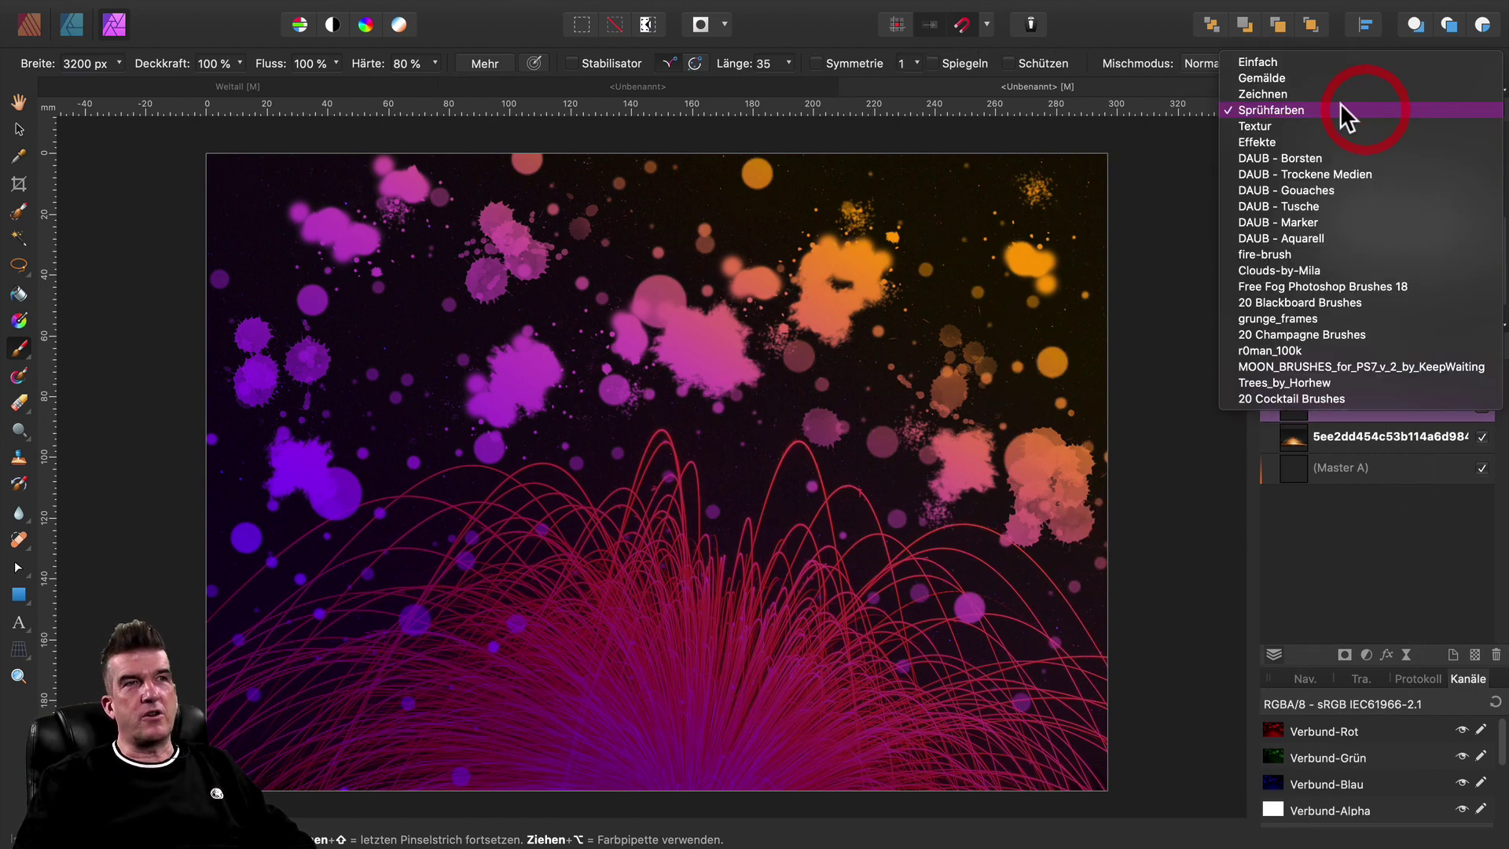
Switch to a Textur brush at 500 px and dab orange texture in the upper right.
{"action": "left_click", "coordinate": [1280, 125]}
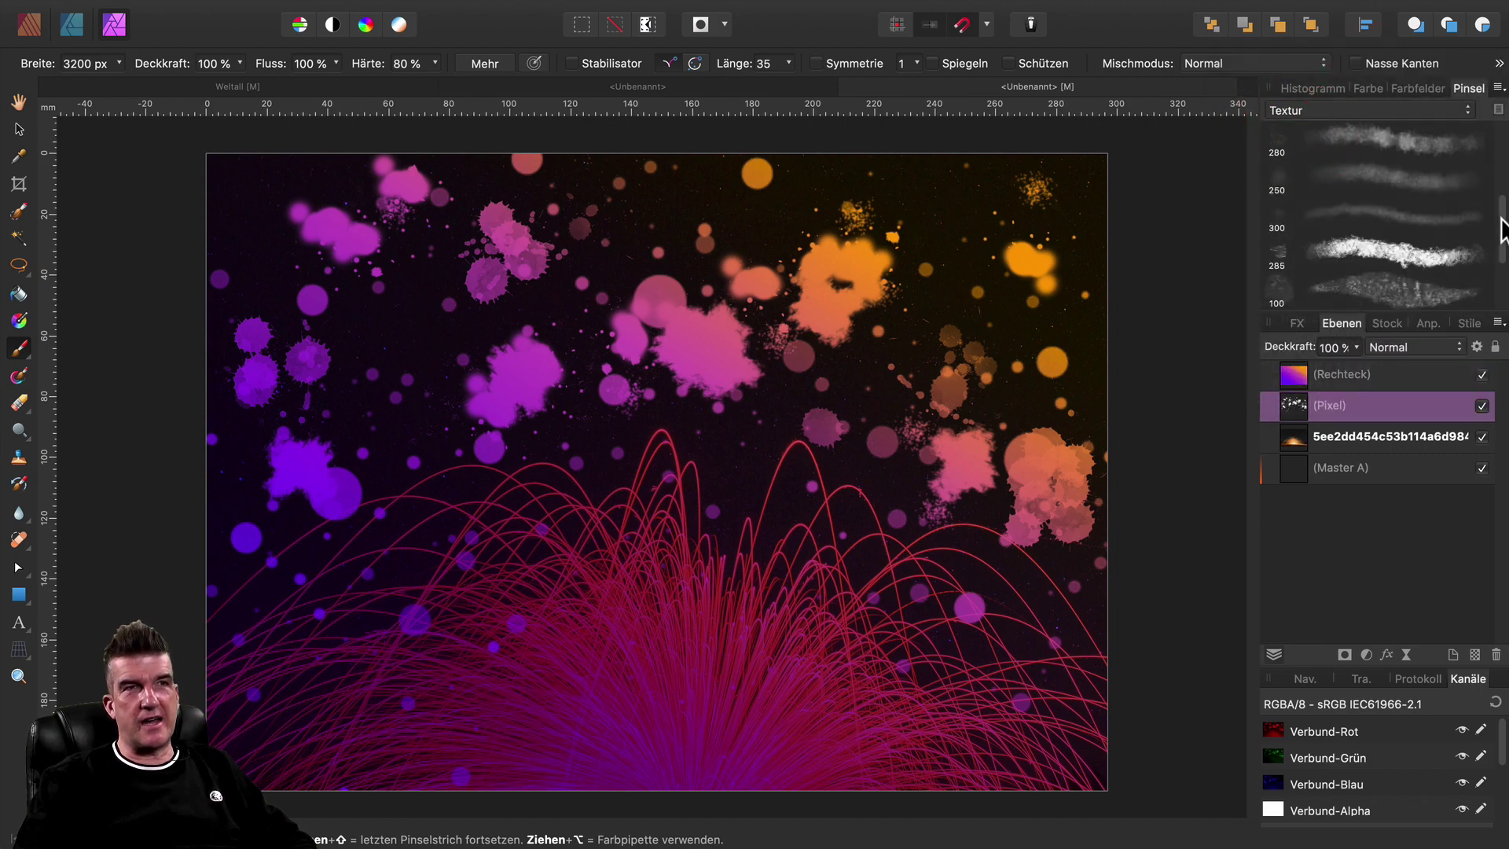
{"action": "left_click_drag", "start_coordinate": [1506, 298], "coordinate": [1507, 135]}
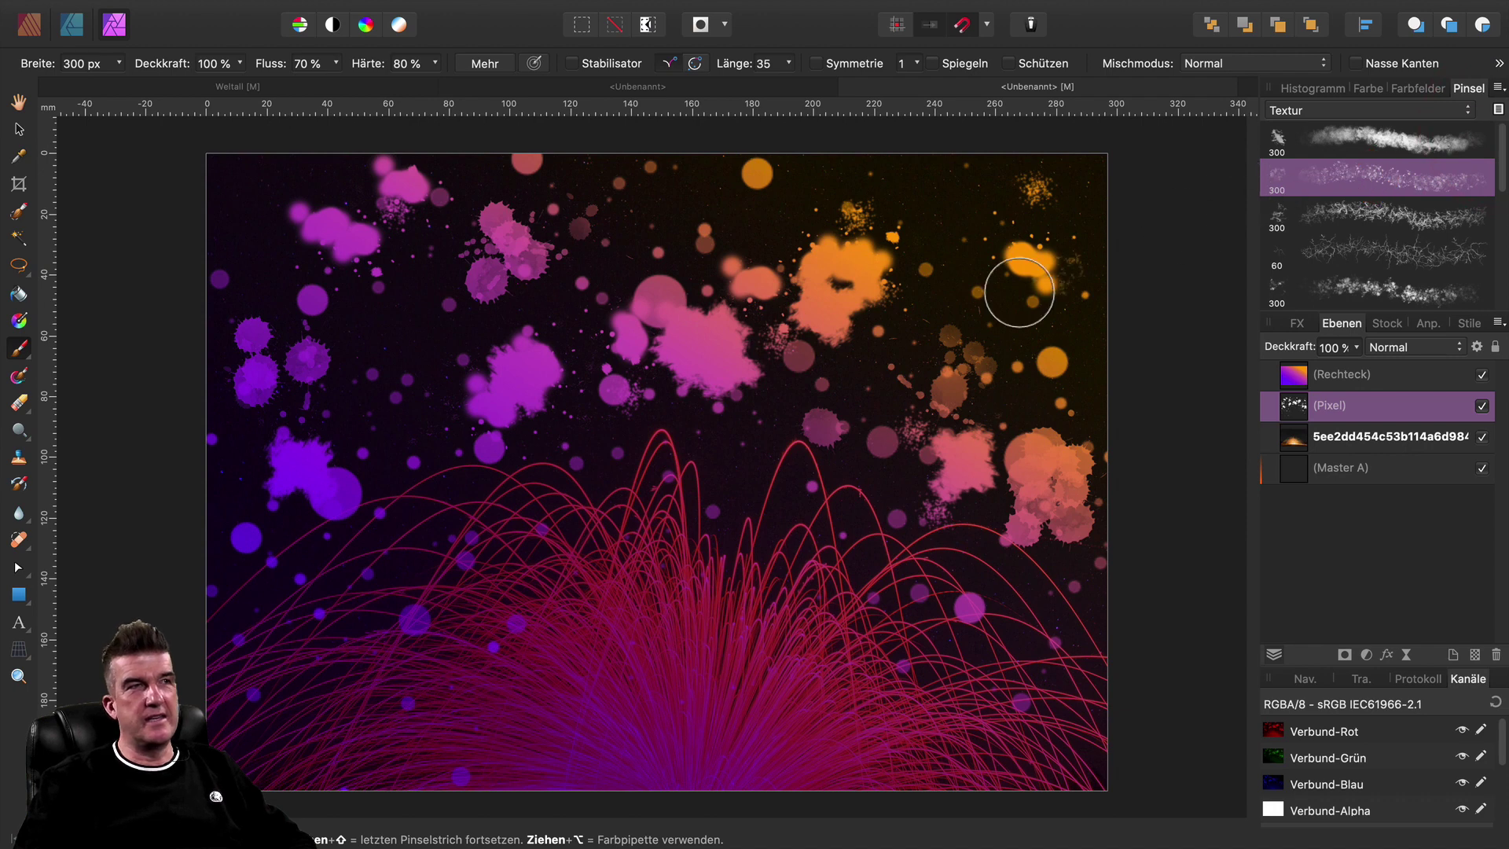
{"action": "left_click_drag", "start_coordinate": [120, 63], "coordinate": [144, 87]}
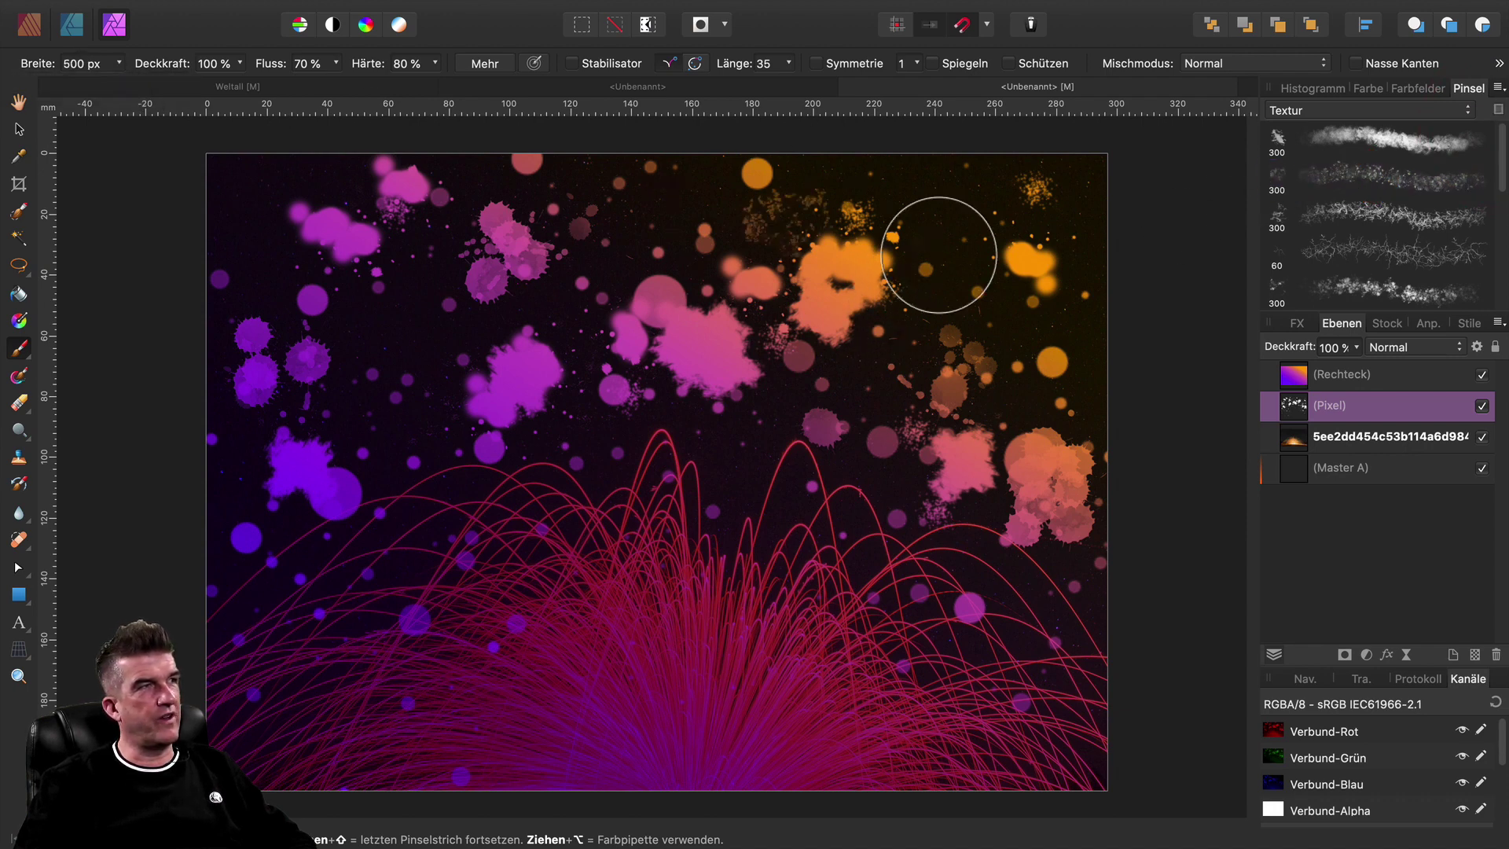
{"action": "left_click_drag", "start_coordinate": [938, 206], "coordinate": [946, 228]}
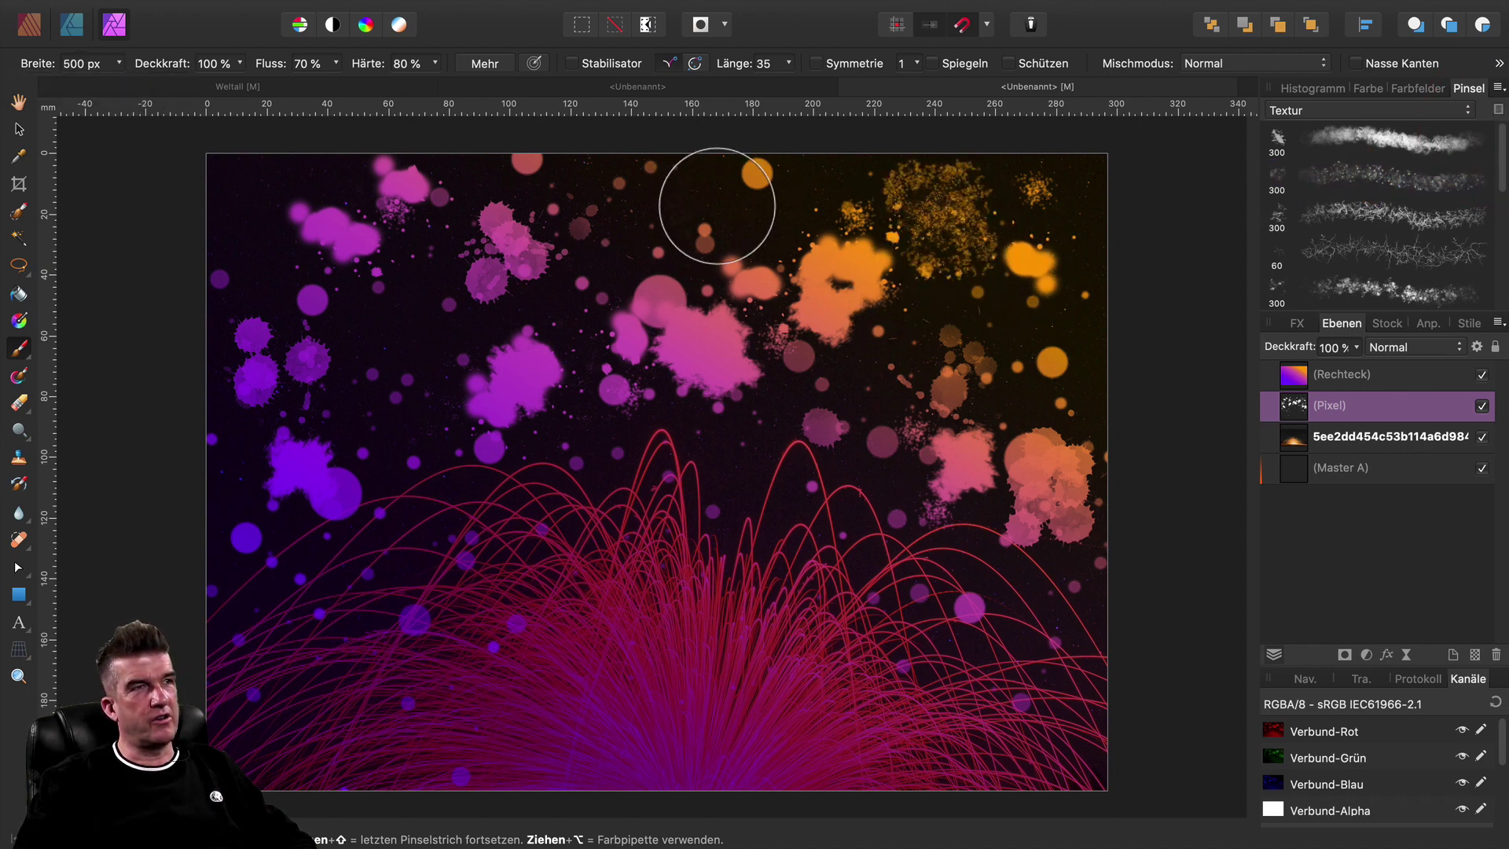
{"action": "mouse_move", "coordinate": [711, 204]}
{"action": "left_mouse_down"}
{"action": "mouse_move", "coordinate": [573, 252]}
{"action": "mouse_move", "coordinate": [579, 270]}
{"action": "mouse_move", "coordinate": [623, 263]}
{"action": "left_mouse_up"}
Add purple and orange texture speckles across the left, centre, right and top edge.
{"action": "mouse_move", "coordinate": [400, 334]}
{"action": "left_mouse_down"}
{"action": "mouse_move", "coordinate": [481, 370]}
{"action": "mouse_move", "coordinate": [391, 357]}
{"action": "left_mouse_up"}
{"action": "left_click_drag", "start_coordinate": [751, 516], "coordinate": [819, 545]}
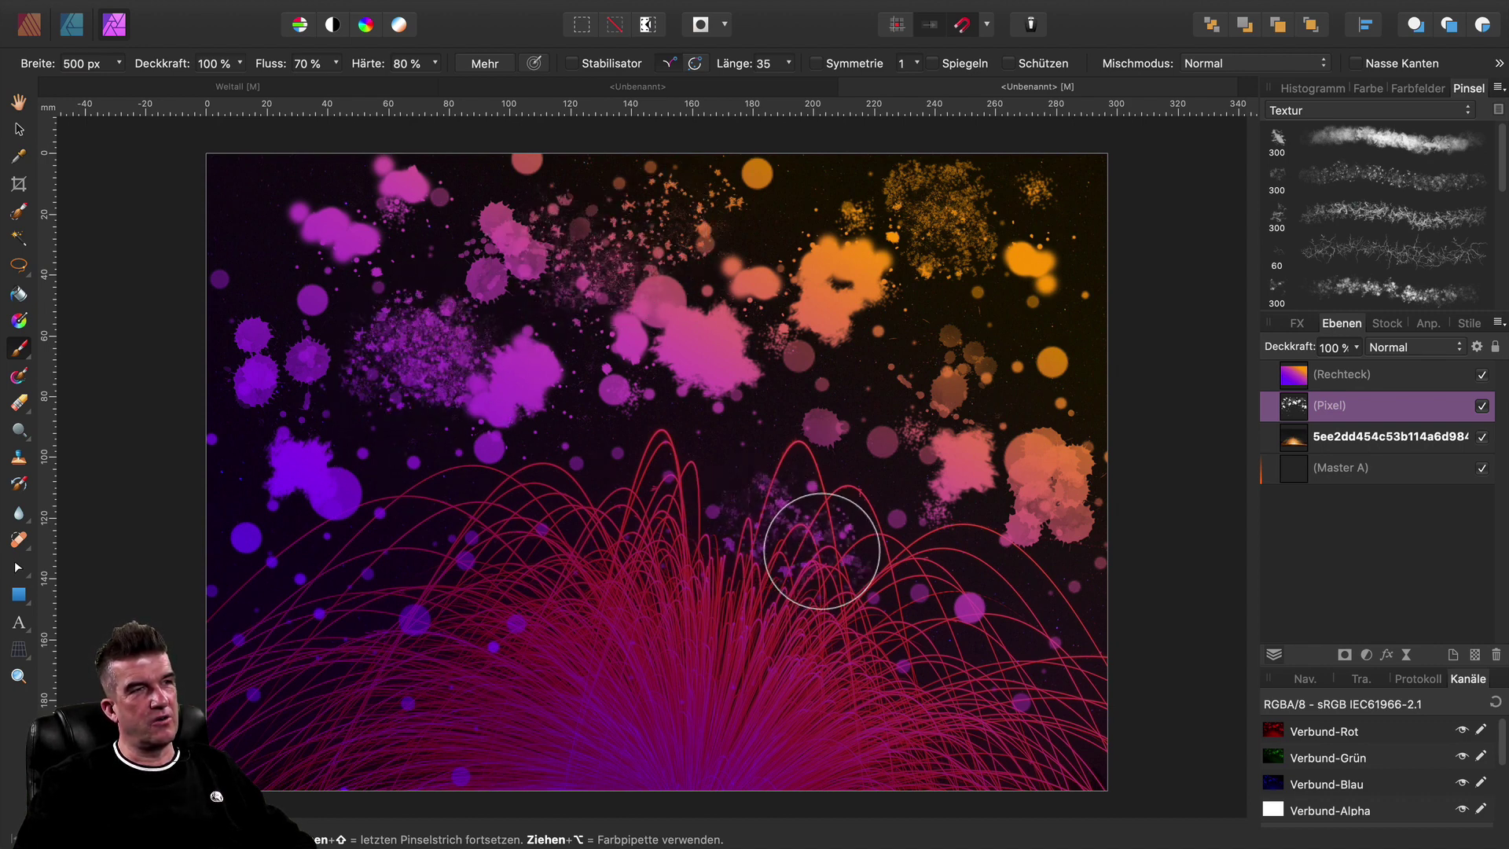
{"action": "left_click_drag", "start_coordinate": [1014, 610], "coordinate": [1036, 609]}
{"action": "left_click_drag", "start_coordinate": [1053, 341], "coordinate": [1045, 366]}
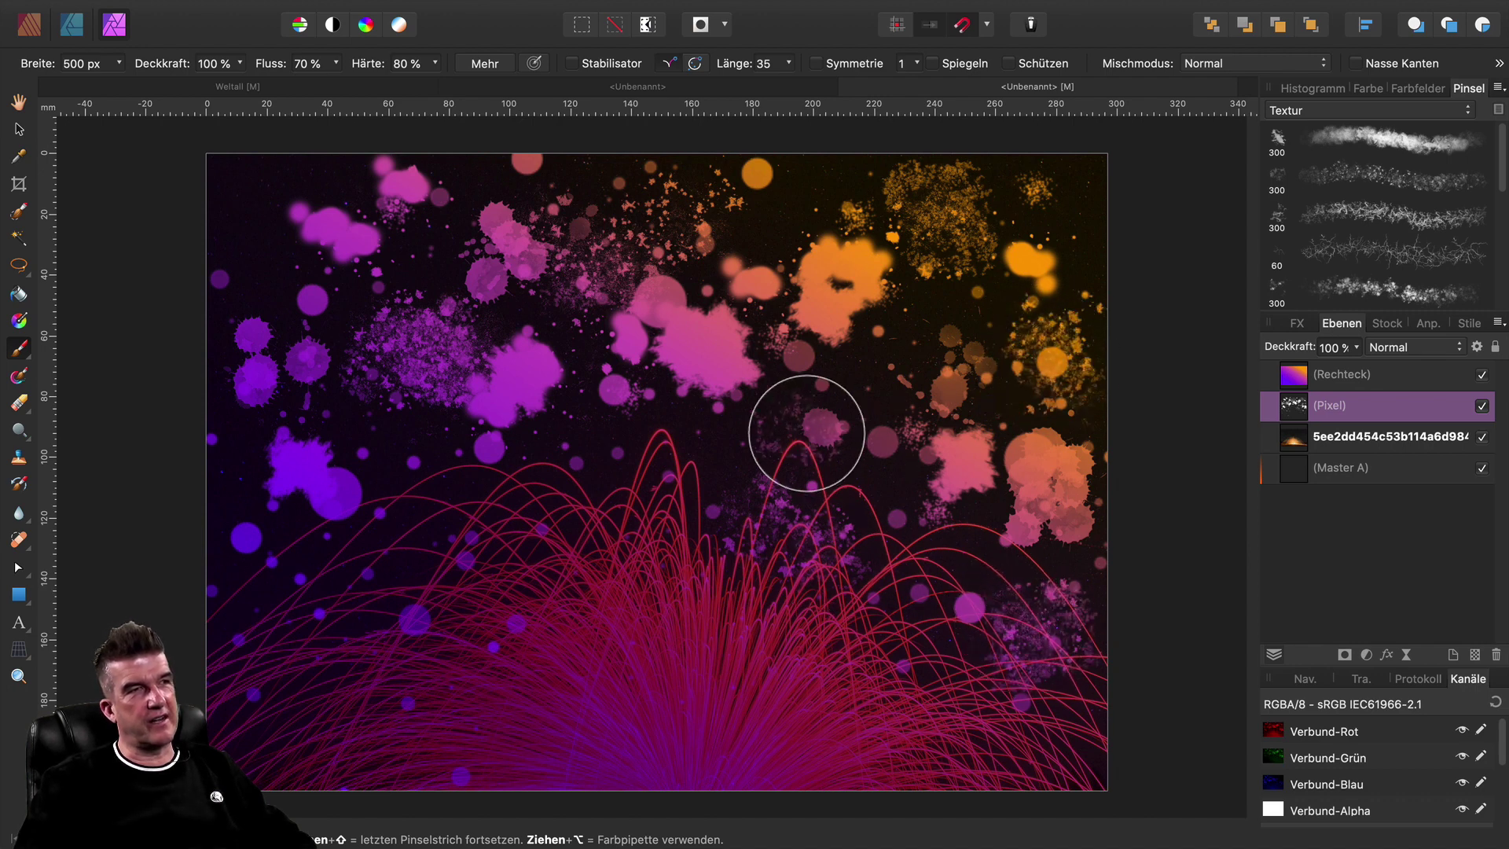
{"action": "left_click_drag", "start_coordinate": [393, 512], "coordinate": [437, 539]}
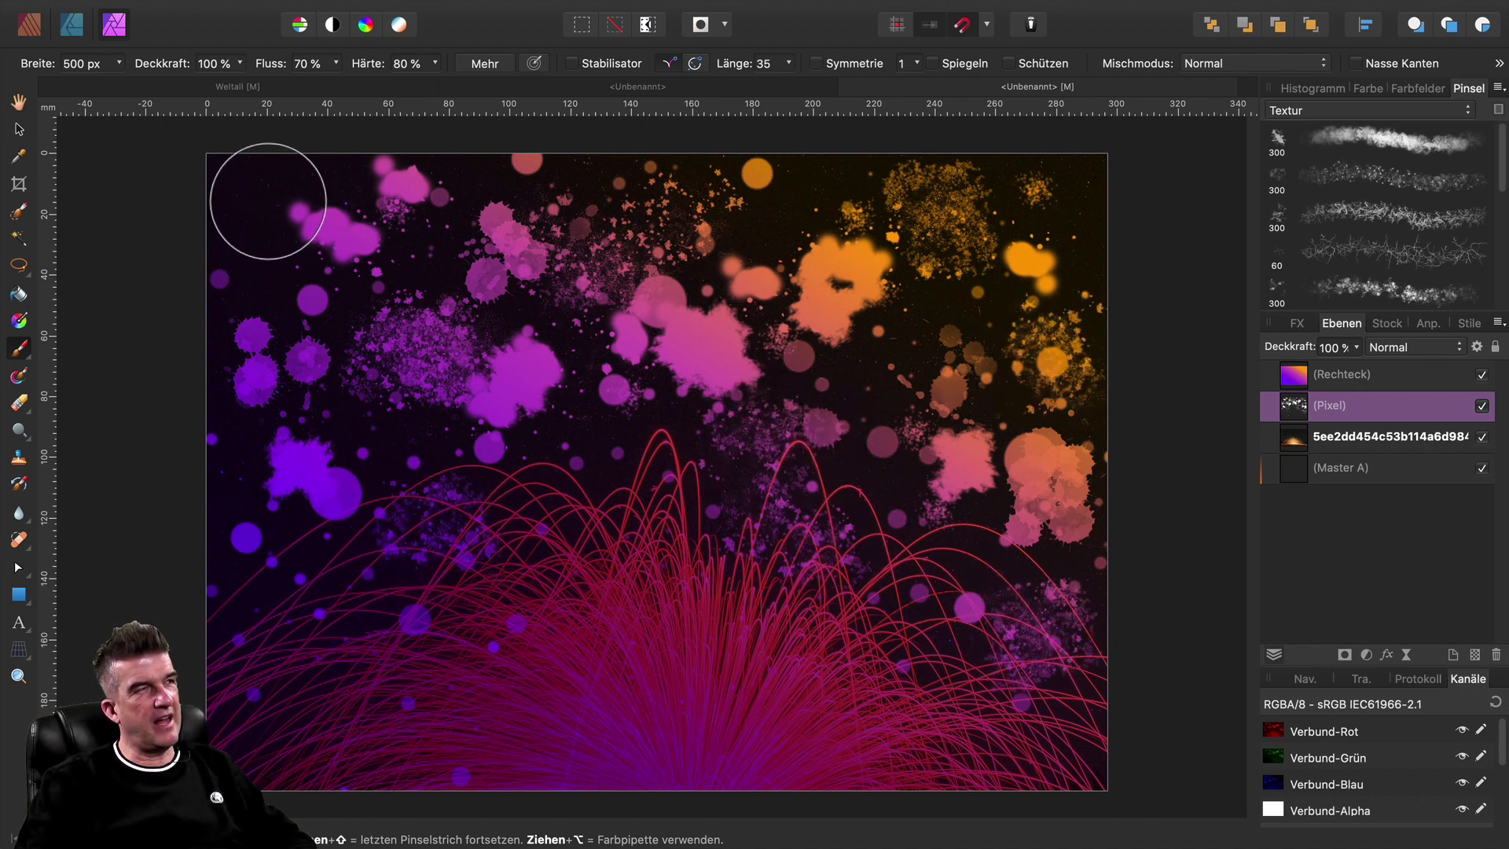
{"action": "left_click_drag", "start_coordinate": [267, 199], "coordinate": [256, 222]}
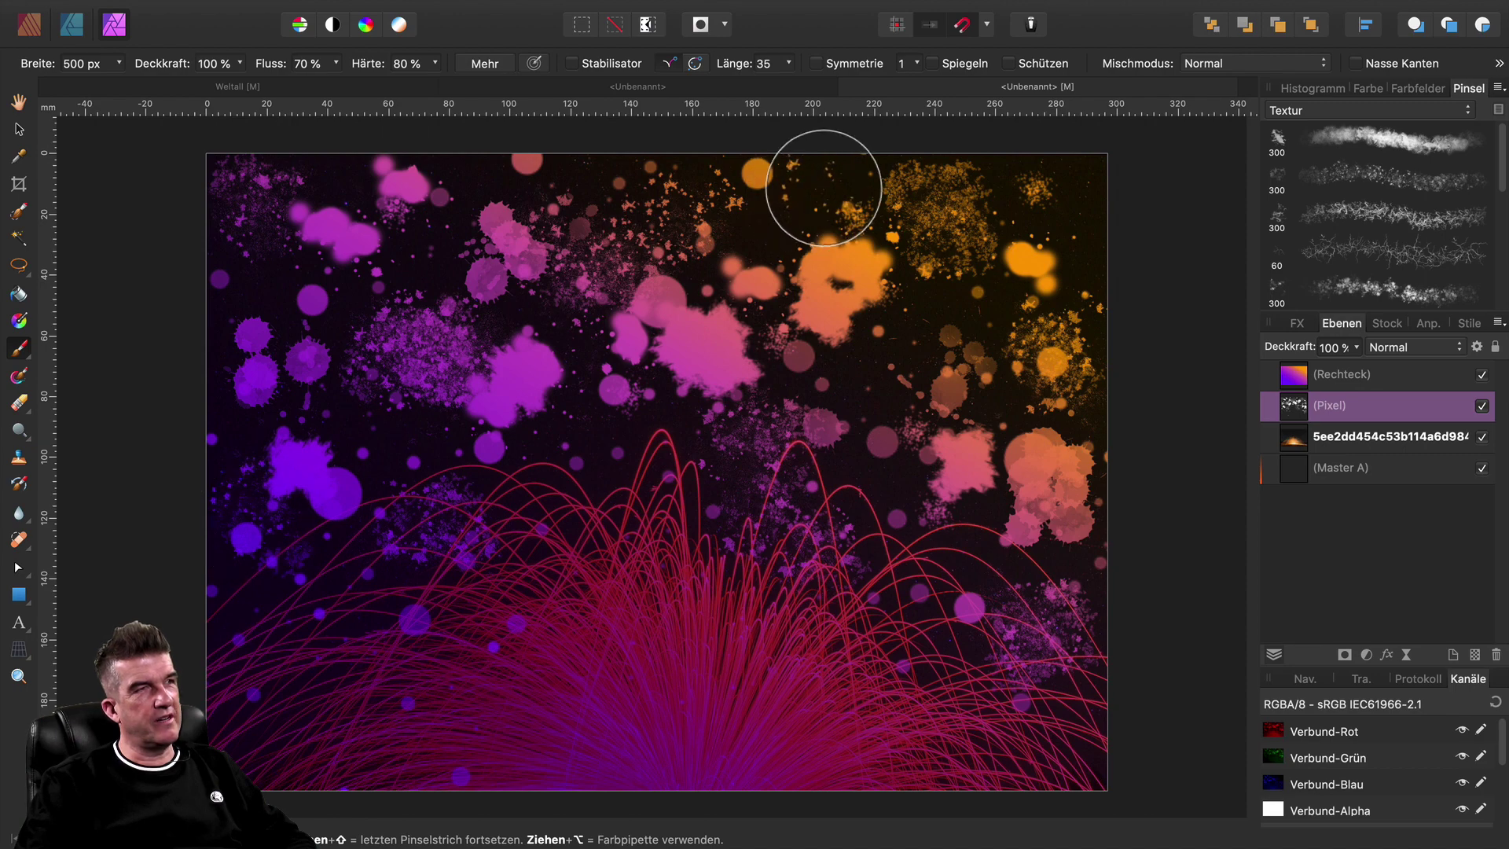
{"action": "left_click_drag", "start_coordinate": [822, 175], "coordinate": [822, 192]}
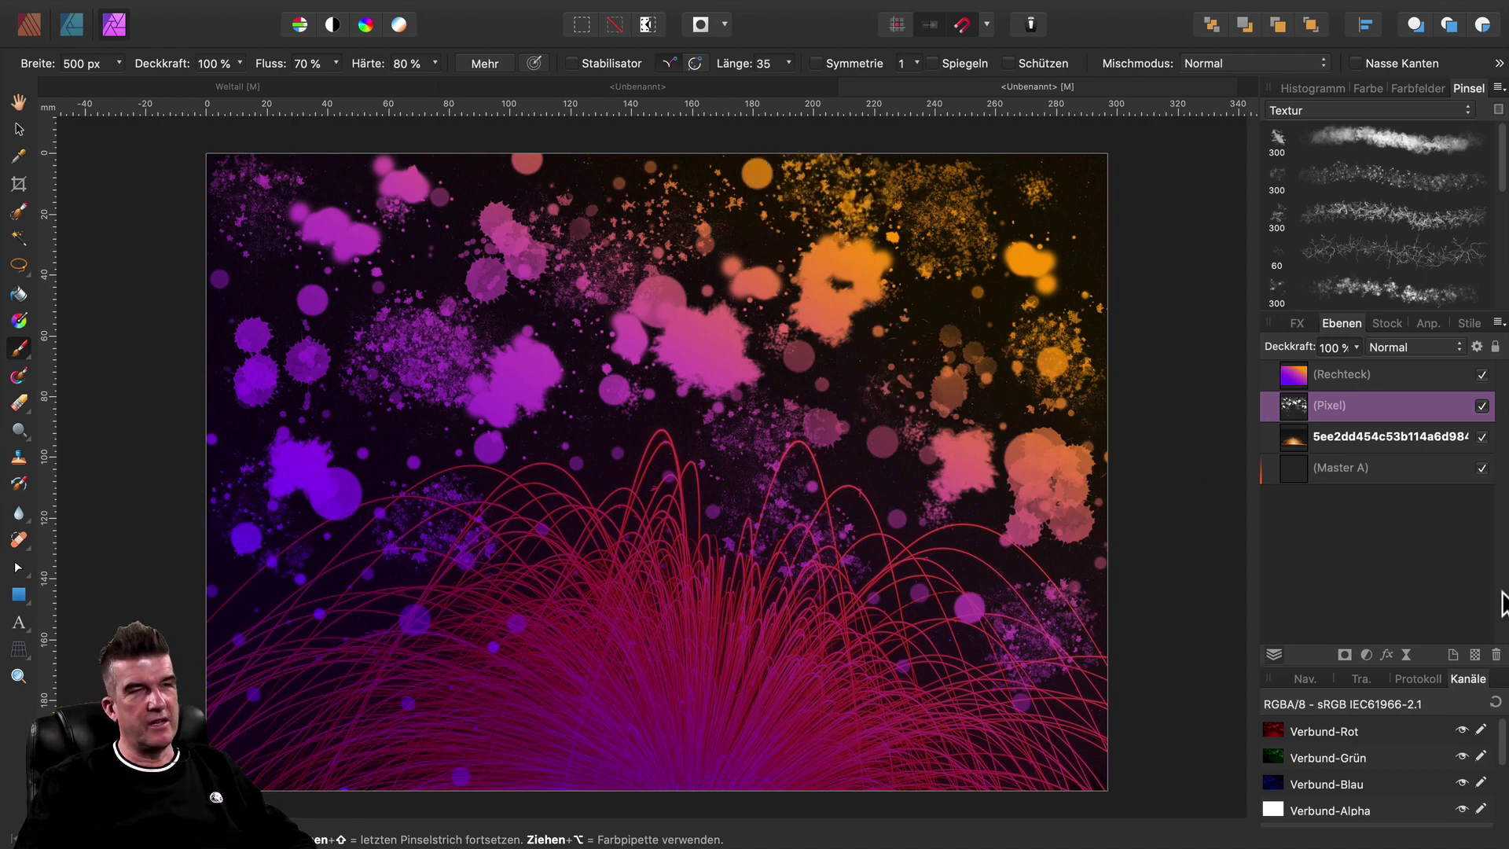
{"action": "scroll", "coordinate": [935, 519], "scroll_direction": "left", "scroll_amount": 2}
Adjust the stock image layer's blend range curve in its blend options.
{"action": "left_click", "coordinate": [1393, 437]}
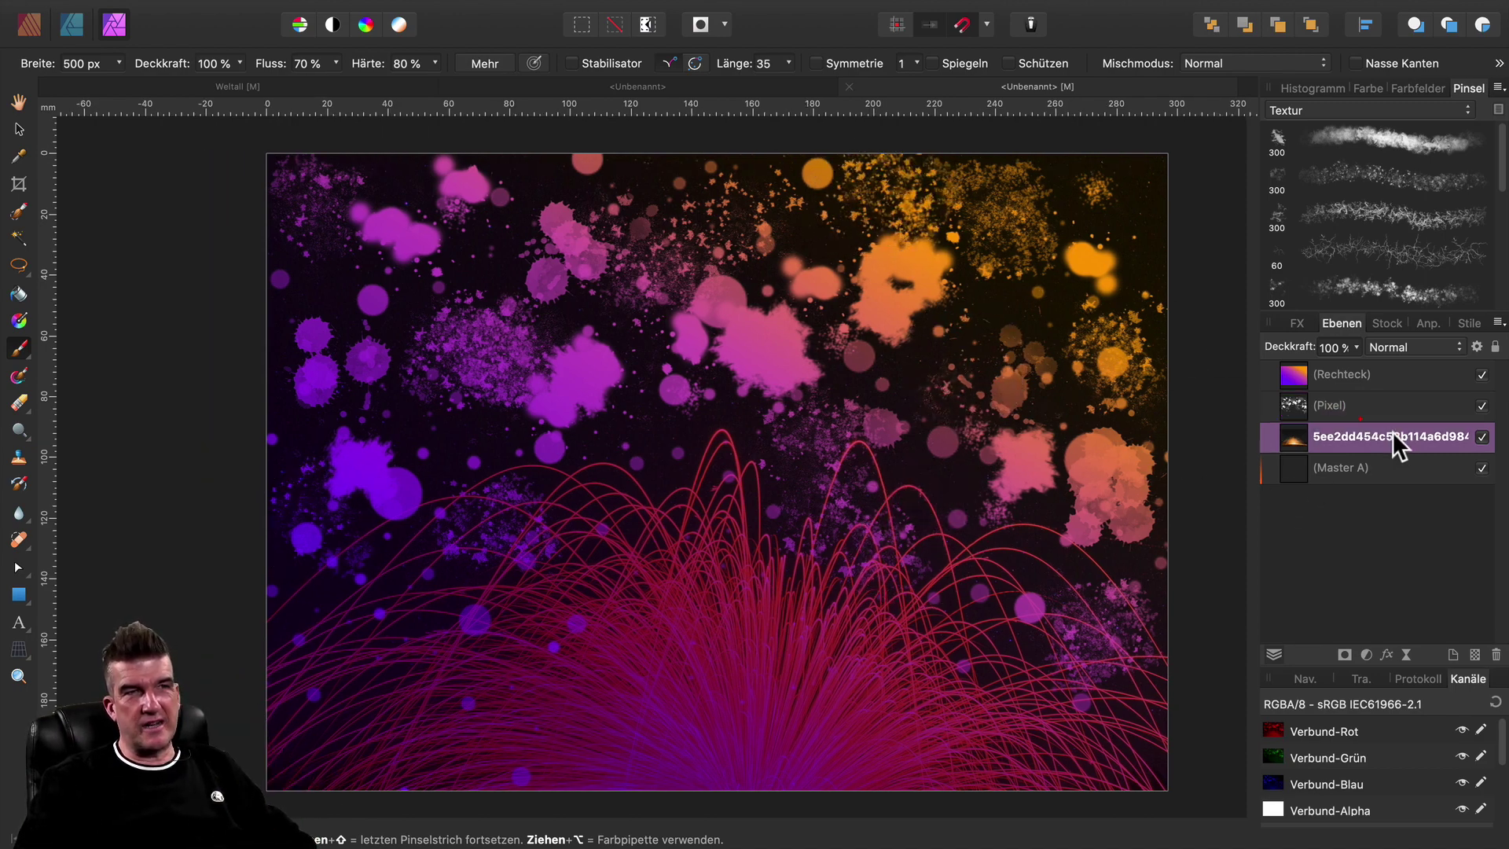
{"action": "left_click", "coordinate": [1478, 347]}
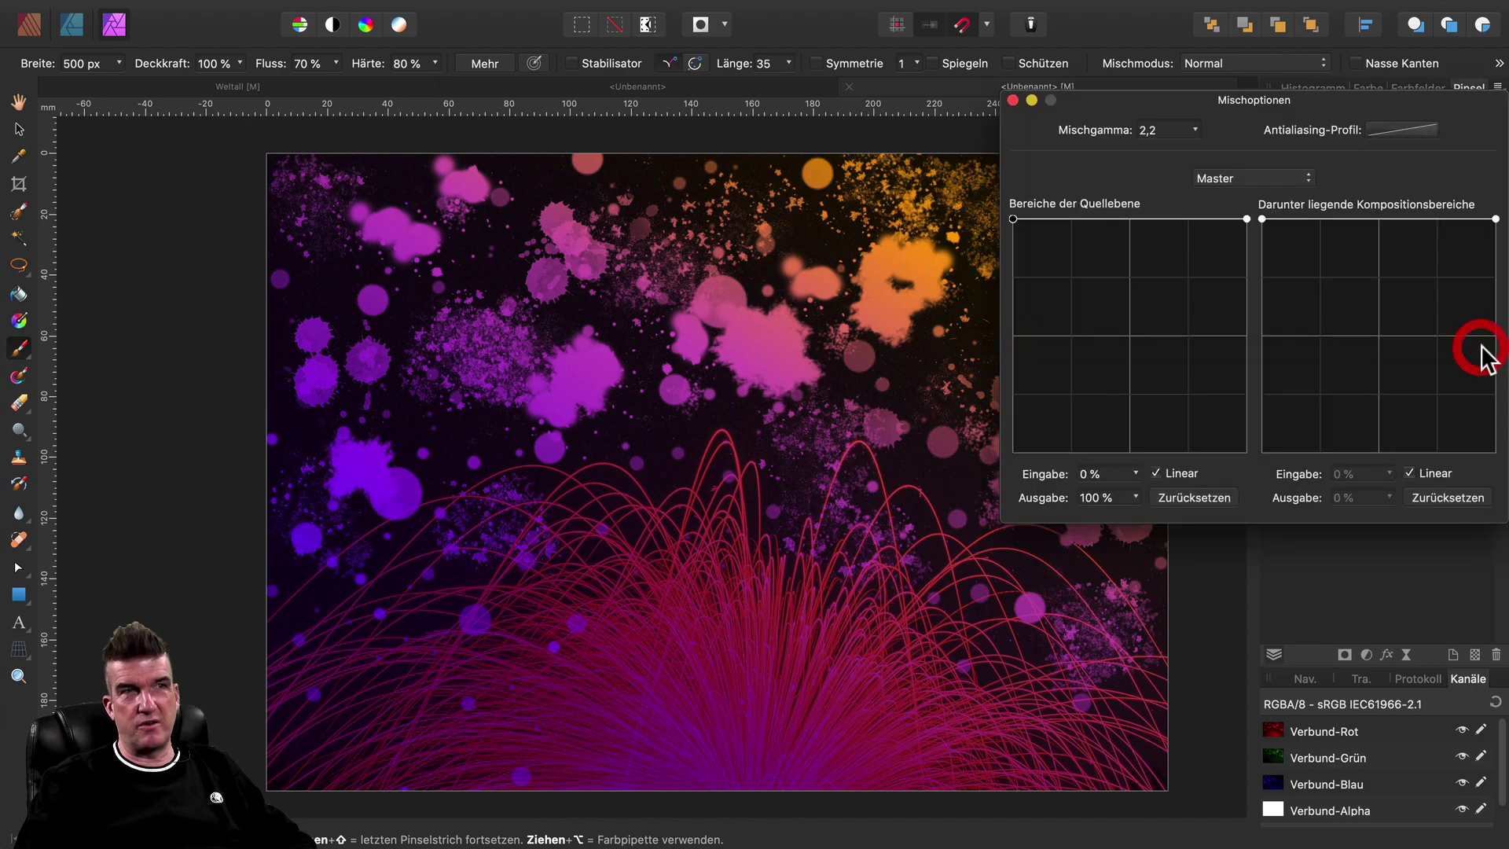
{"action": "left_click_drag", "start_coordinate": [1014, 220], "coordinate": [1009, 464]}
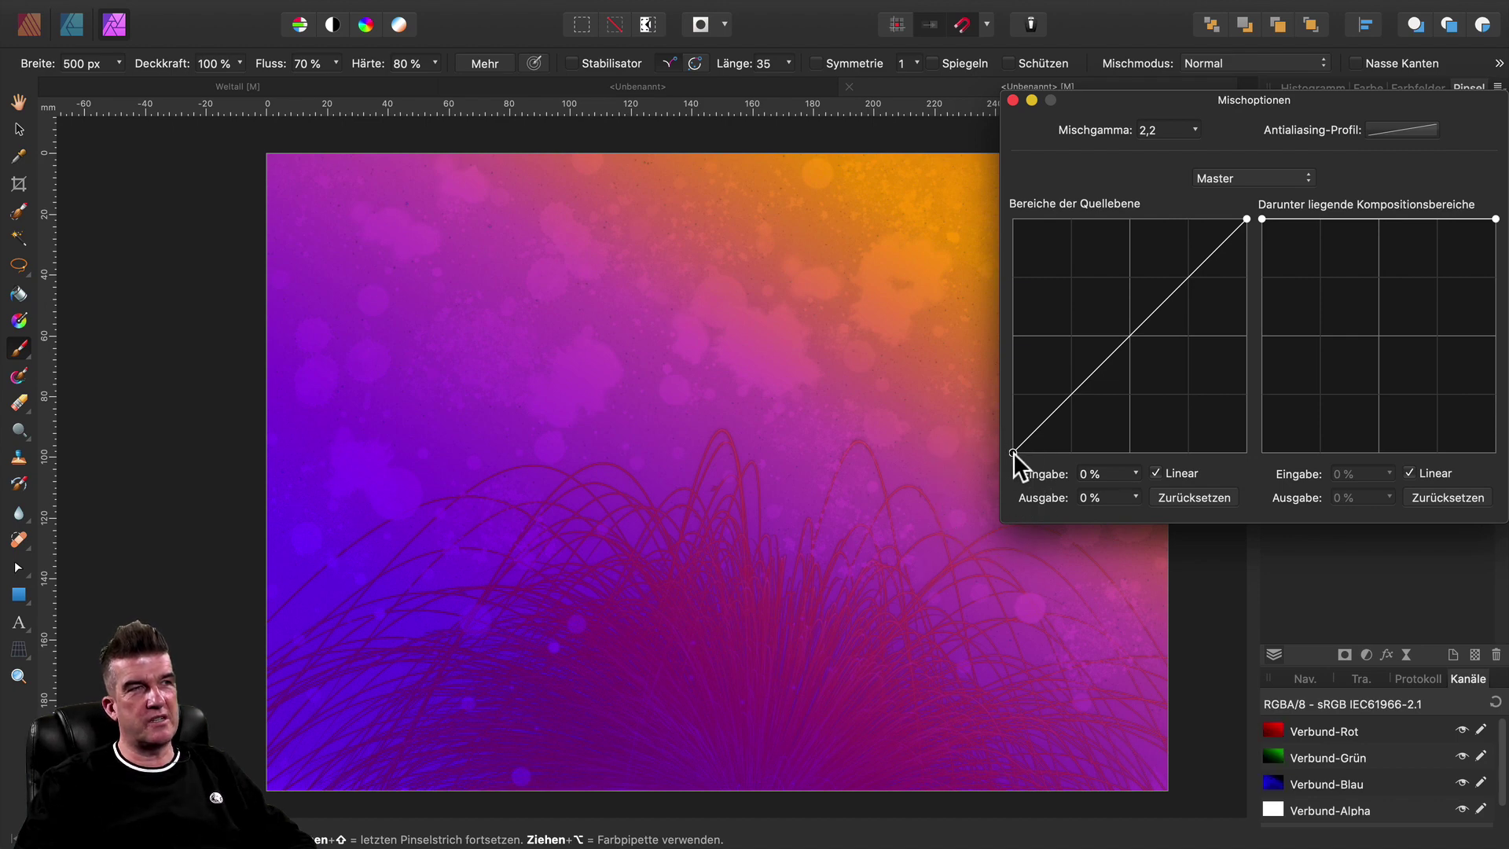
{"action": "left_click", "coordinate": [1014, 101]}
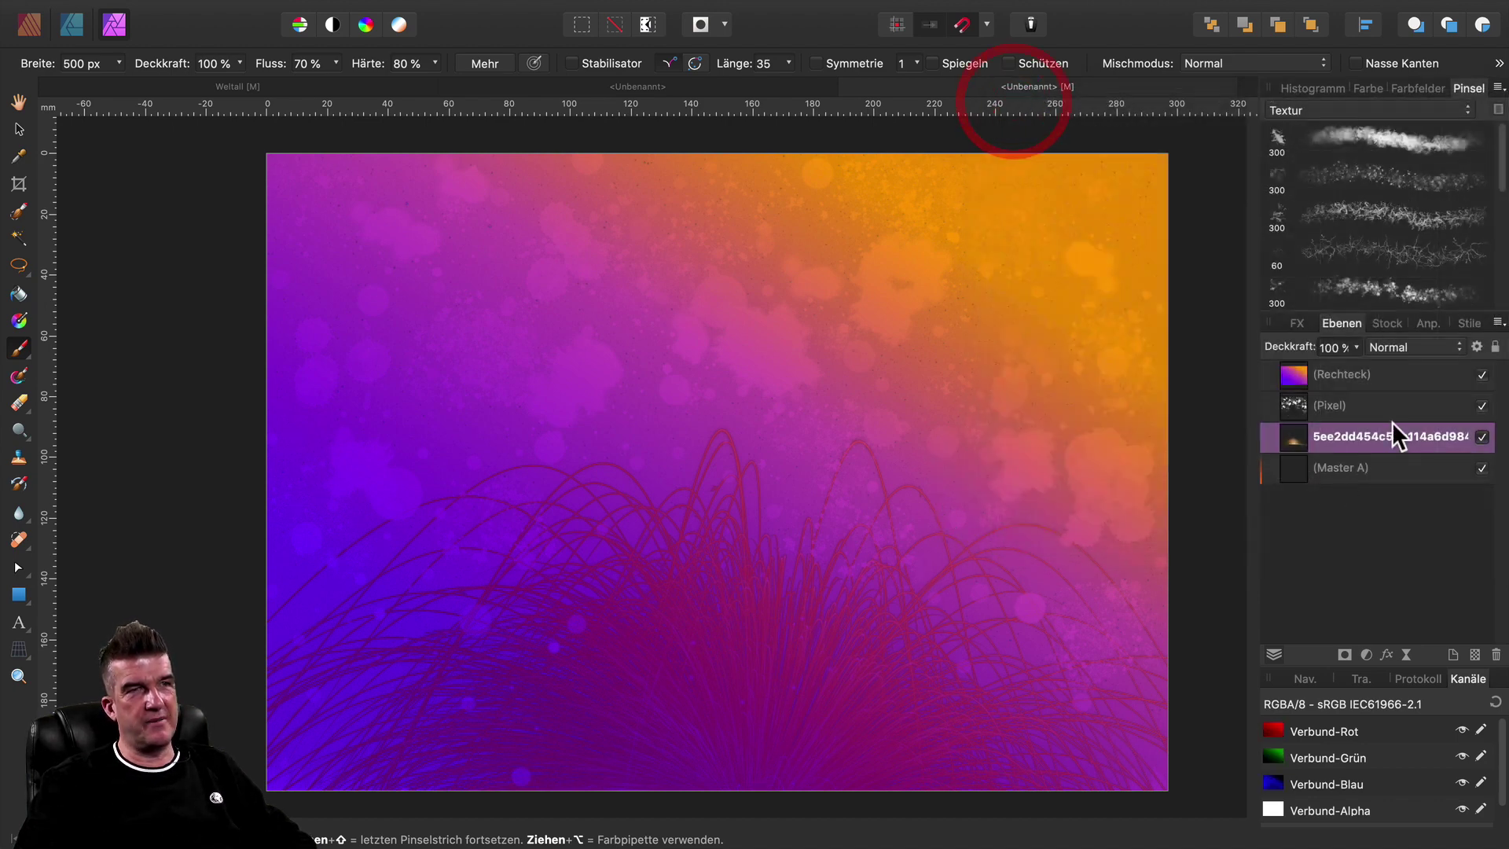
Set the gradient rectangle's blend mode from Multiplizieren to Farbe.
{"action": "left_click", "coordinate": [1374, 374]}
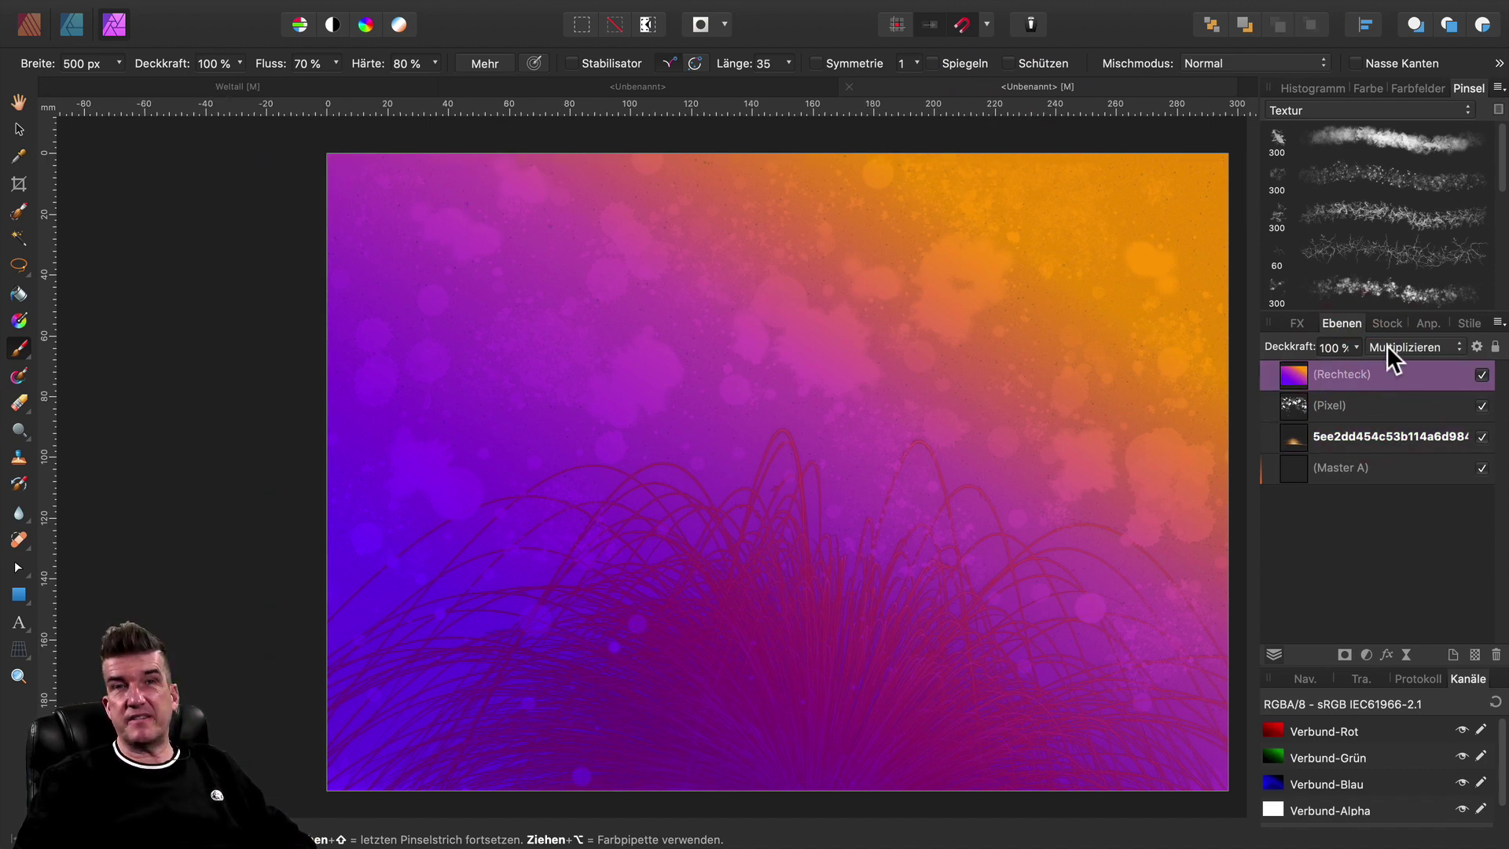
{"action": "left_click", "coordinate": [1387, 346]}
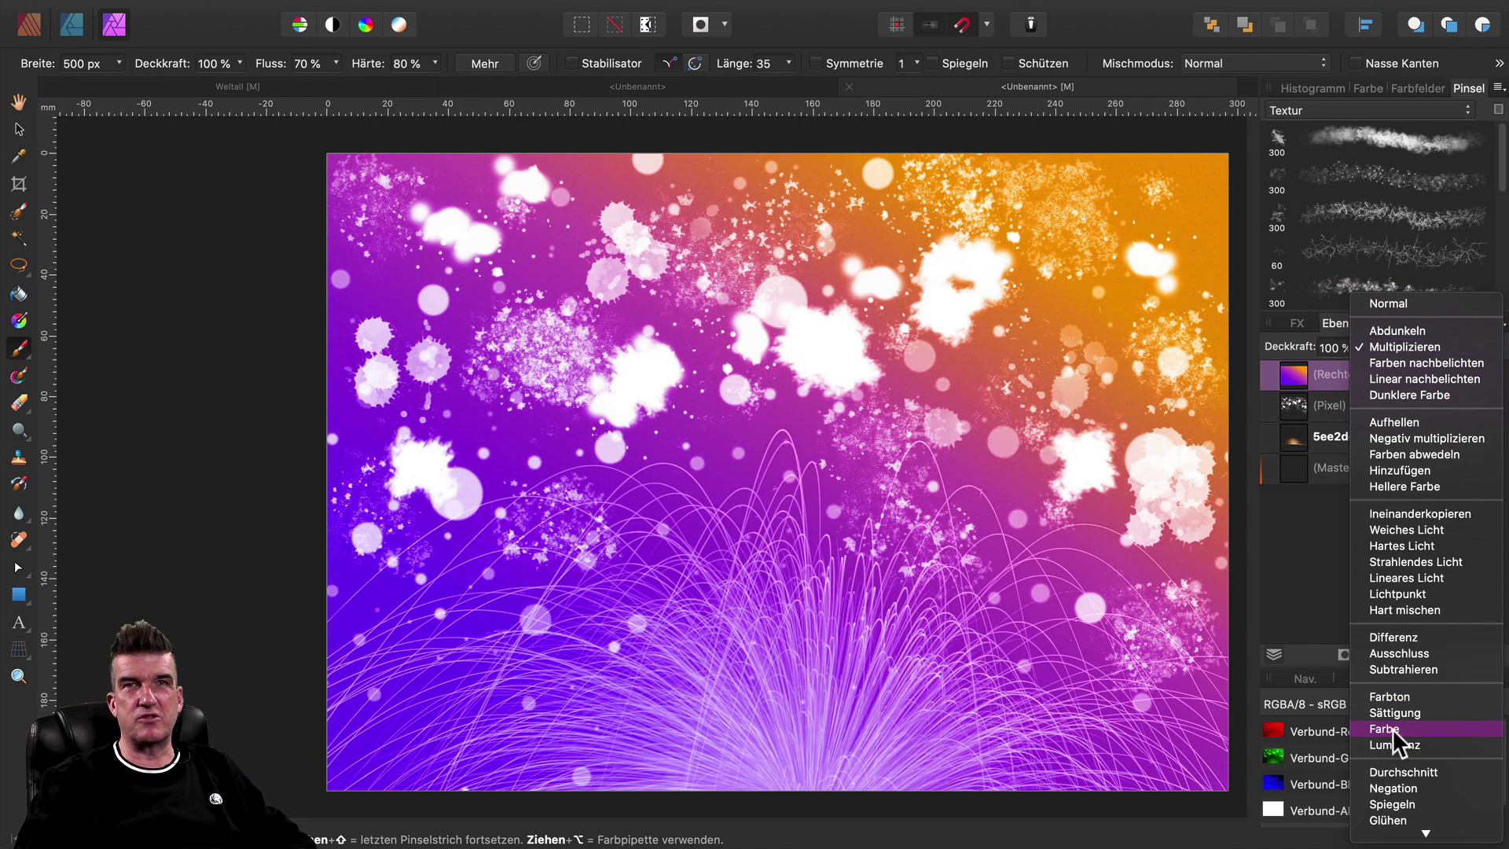
{"action": "left_click", "coordinate": [1392, 728]}
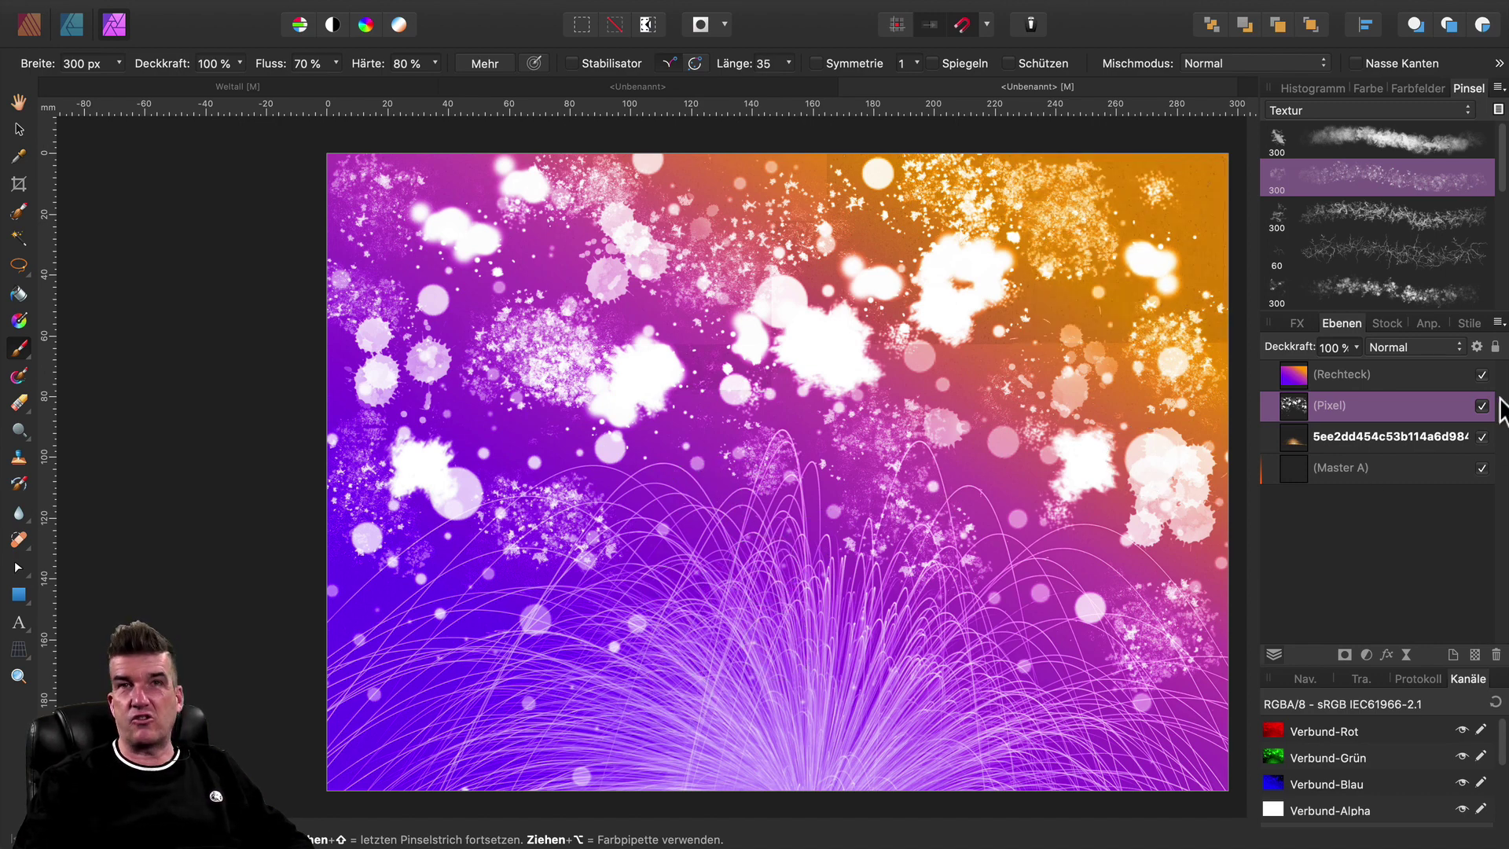
Move the splatter pixel layer below the stock image layer and pick another grungy texture brush.
{"action": "left_click_drag", "start_coordinate": [1319, 404], "coordinate": [1300, 445]}
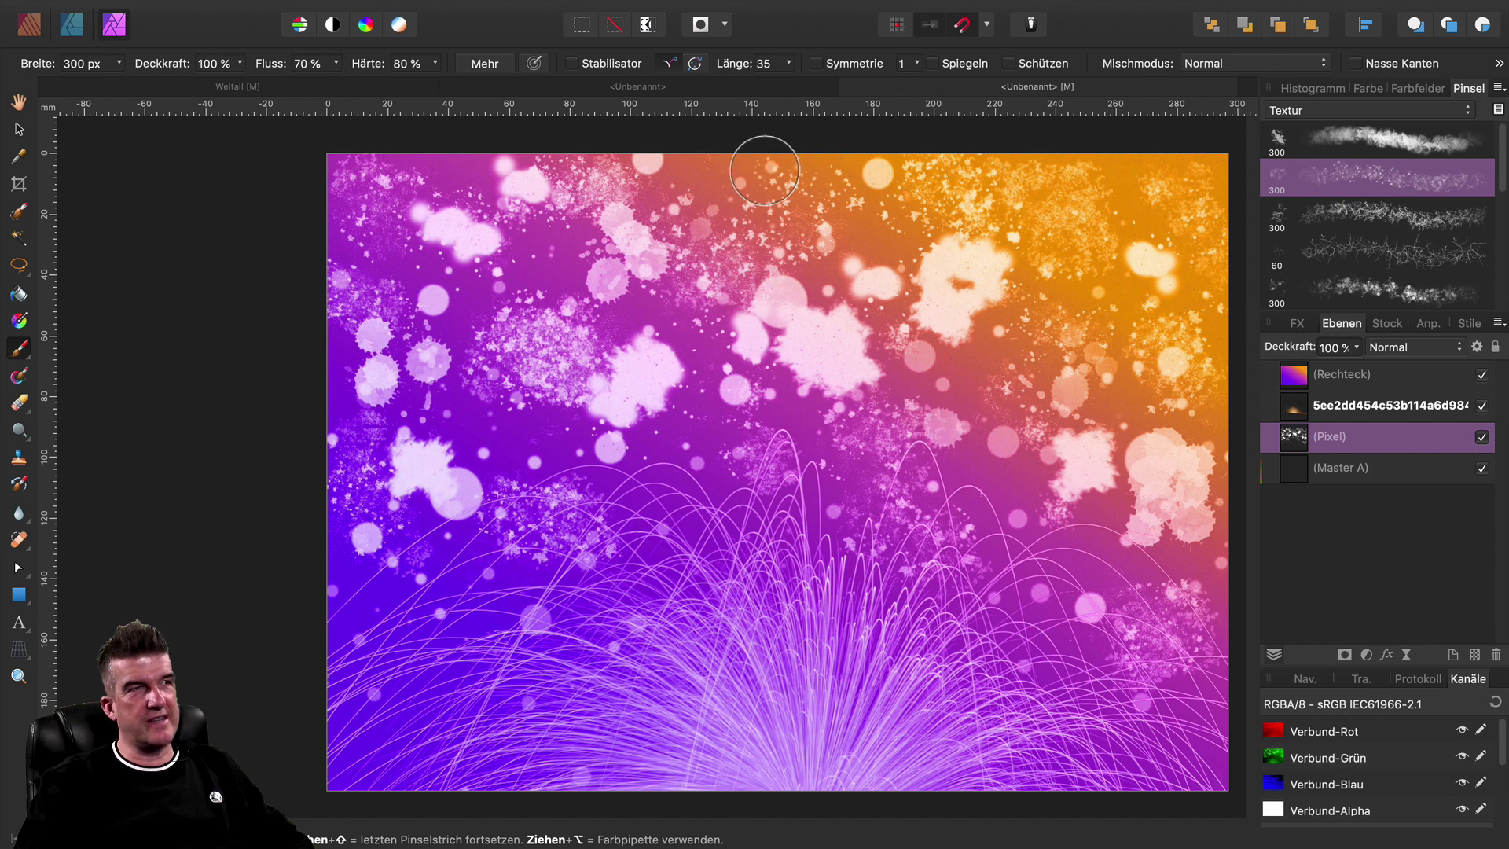
{"action": "left_click_drag", "start_coordinate": [989, 427], "coordinate": [989, 453]}
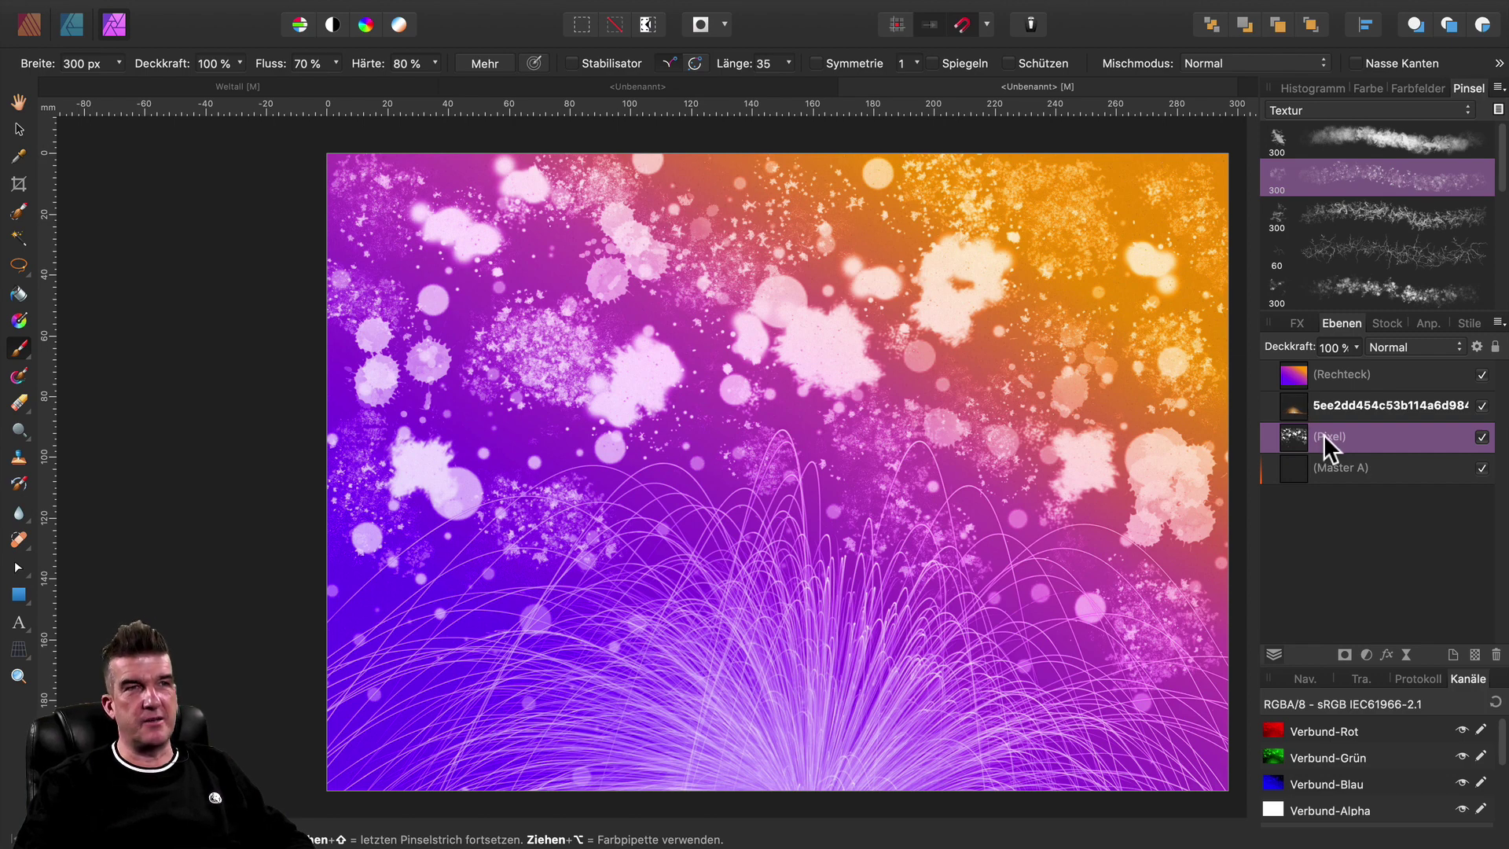
{"action": "left_click", "coordinate": [1413, 287]}
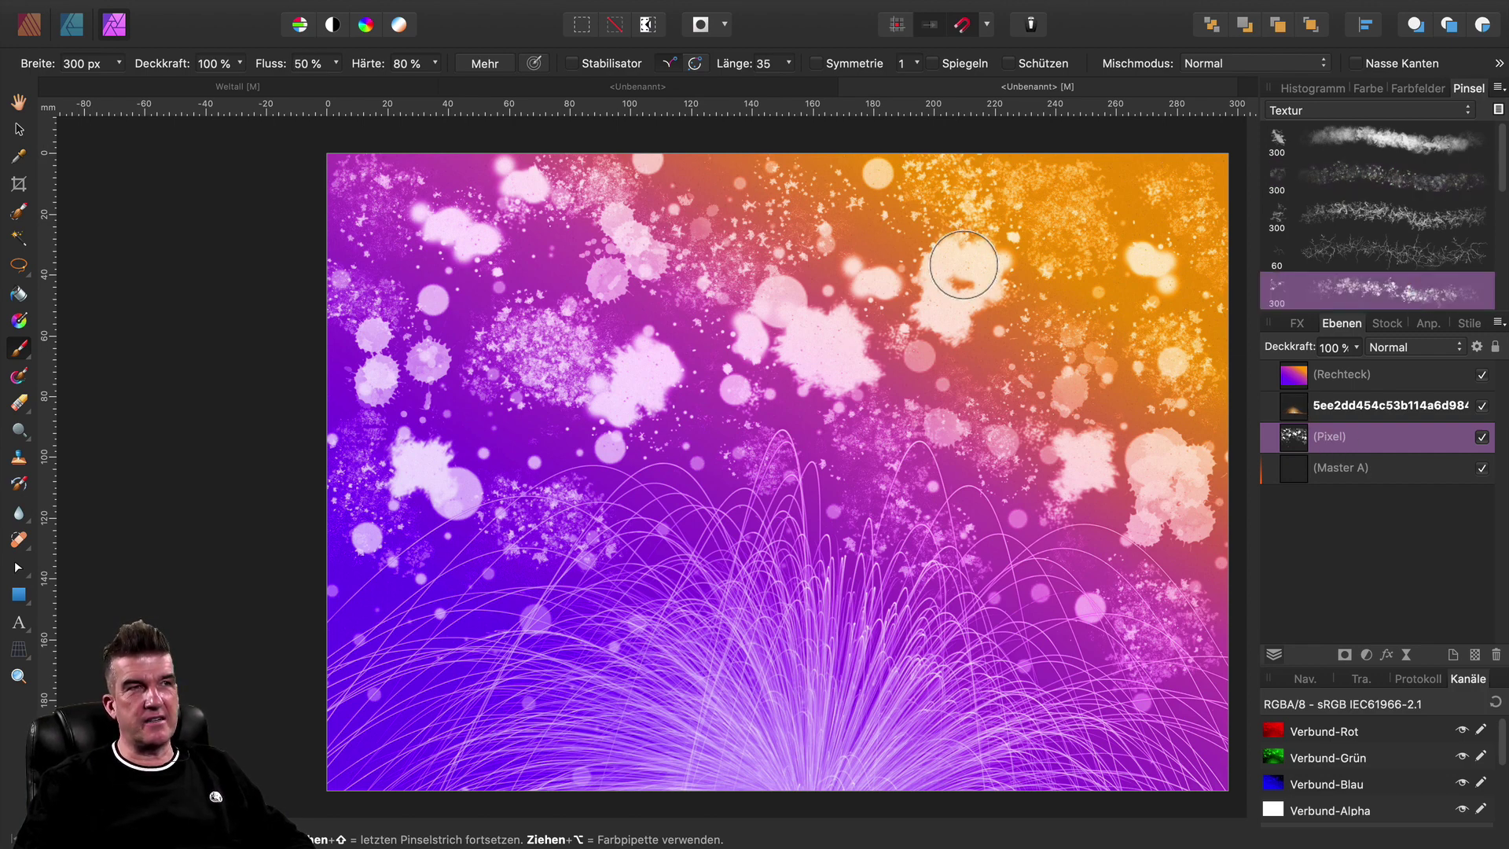
Raise the Schmutz 5 brush's size variation on the Dynamik tab, then paint pale splatter mid and upper-left.
{"action": "double_click", "coordinate": [1347, 286]}
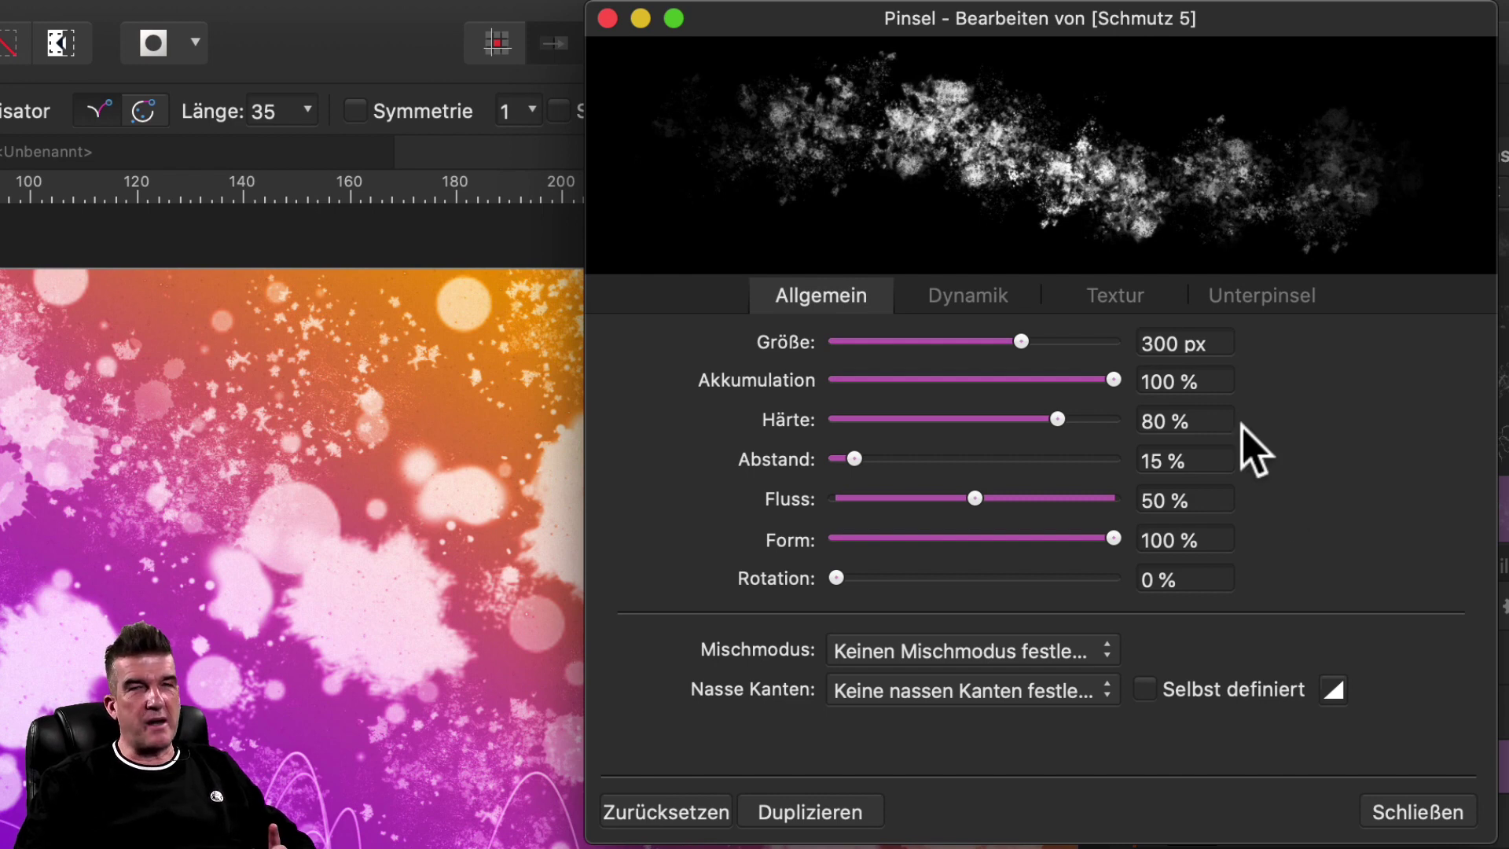
{"action": "left_click", "coordinate": [980, 298]}
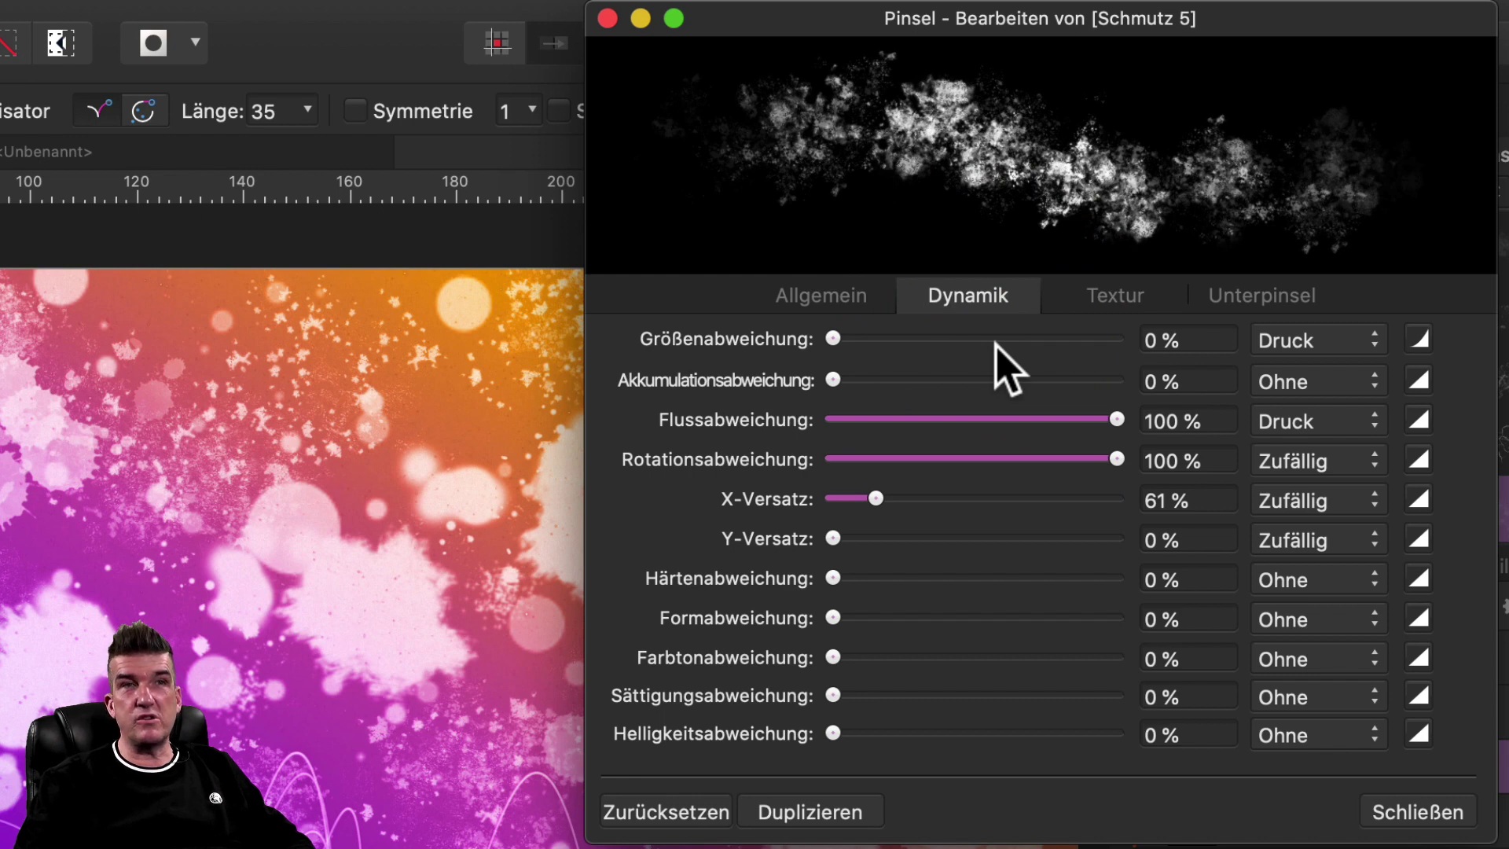
{"action": "left_click_drag", "start_coordinate": [834, 338], "coordinate": [1024, 340]}
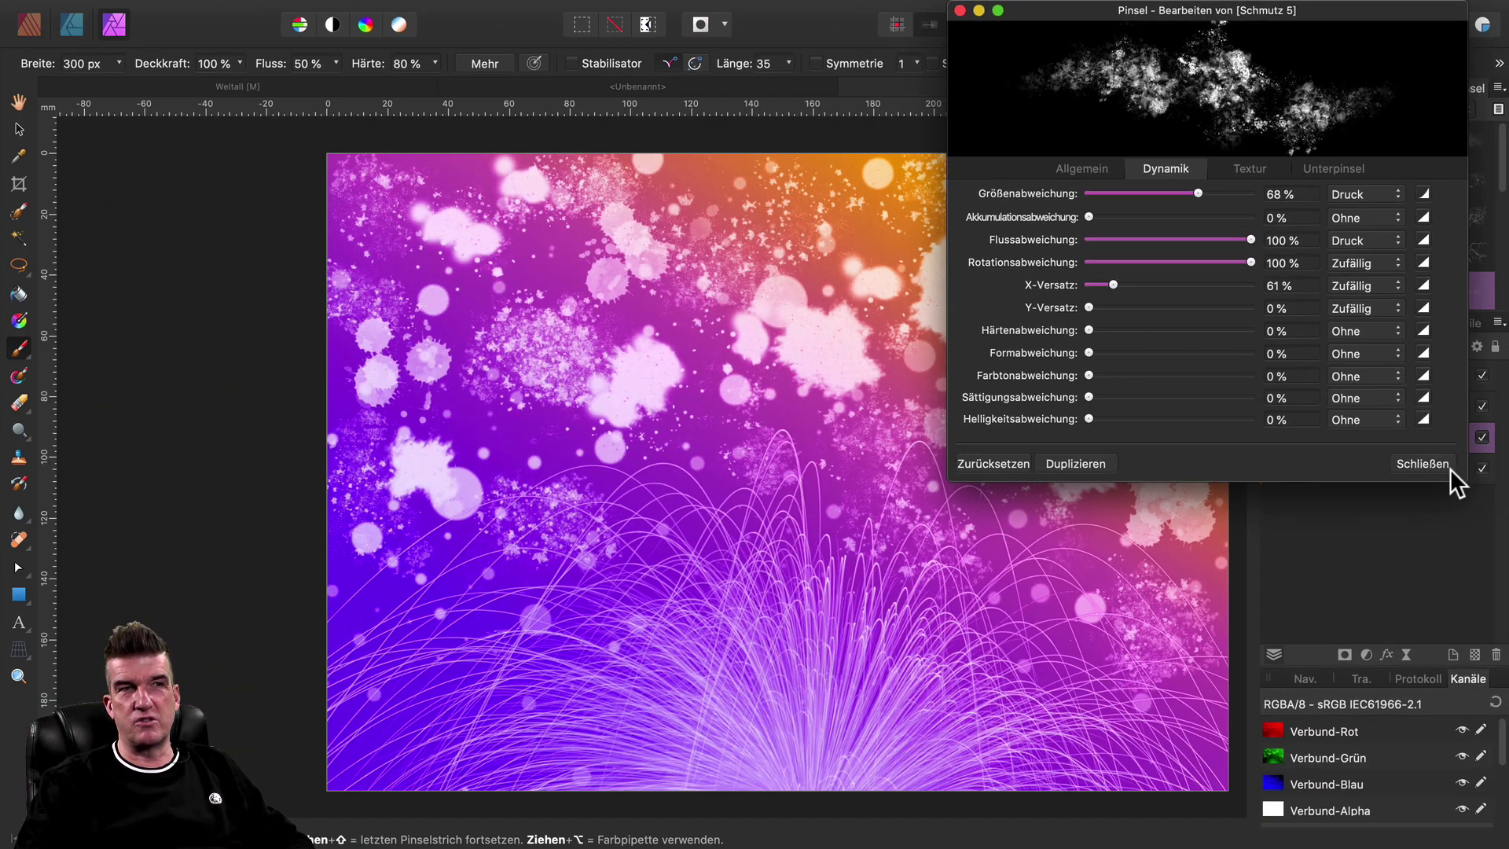
{"action": "left_click", "coordinate": [1441, 464]}
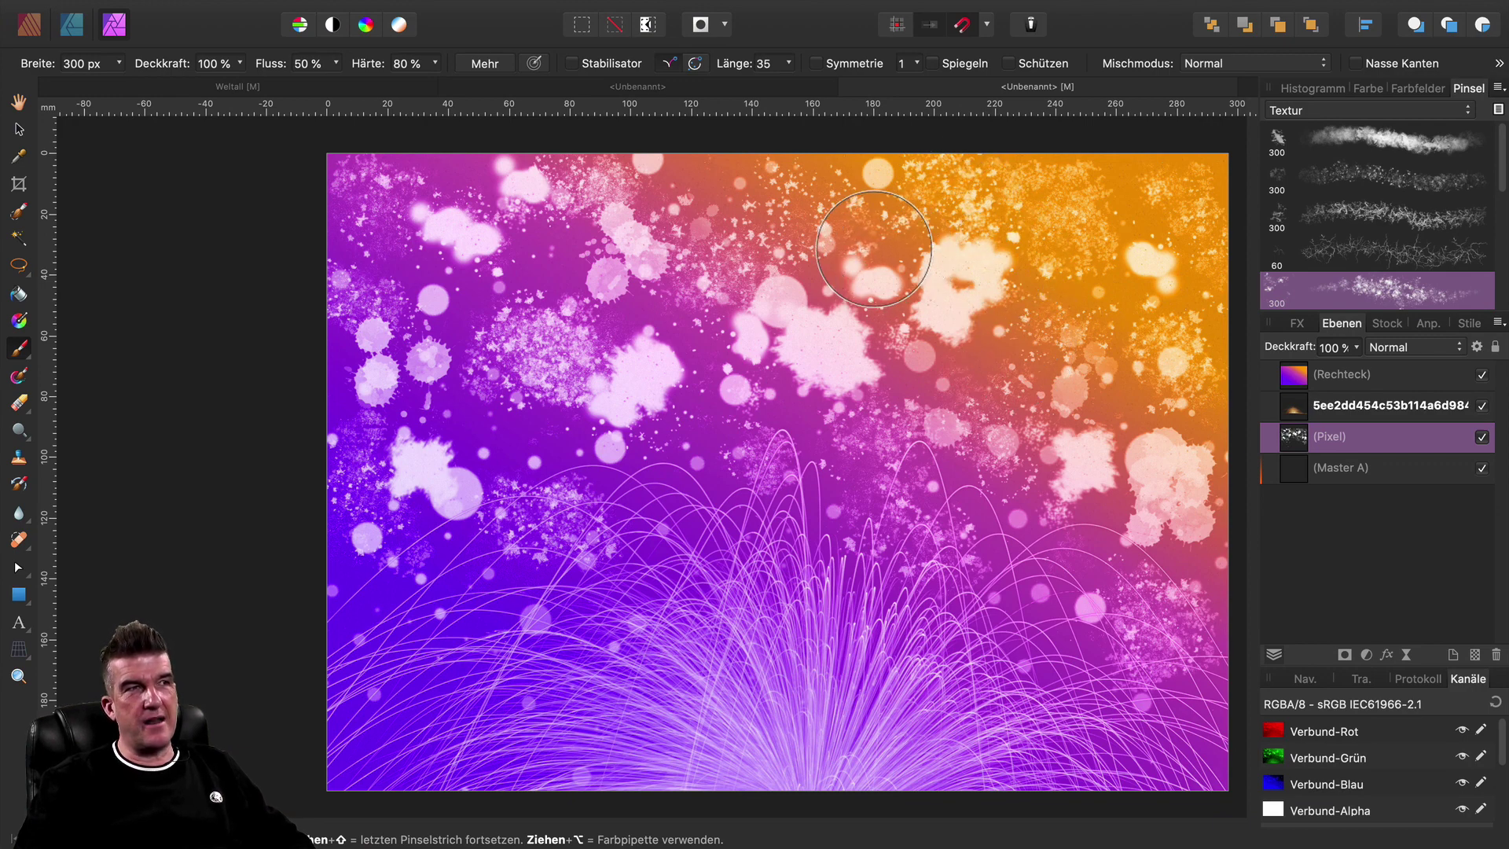
{"action": "mouse_move", "coordinate": [872, 236]}
{"action": "left_mouse_down"}
{"action": "mouse_move", "coordinate": [801, 481]}
{"action": "mouse_move", "coordinate": [1102, 338]}
{"action": "mouse_move", "coordinate": [936, 384]}
{"action": "left_mouse_up"}
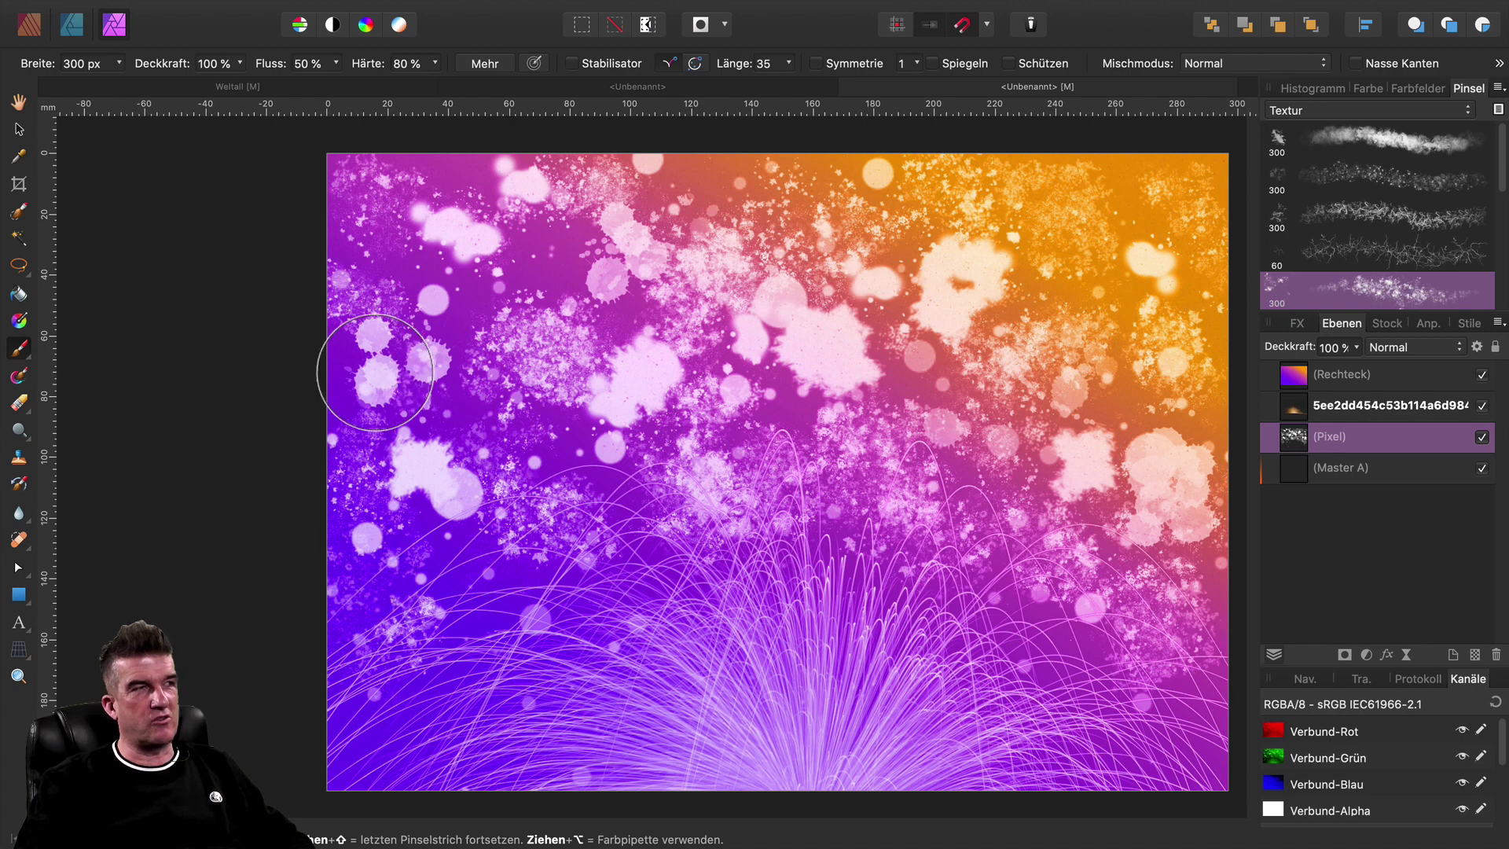
{"action": "mouse_move", "coordinate": [336, 336]}
{"action": "left_mouse_down"}
{"action": "mouse_move", "coordinate": [377, 228]}
{"action": "mouse_move", "coordinate": [540, 281]}
{"action": "left_mouse_up"}
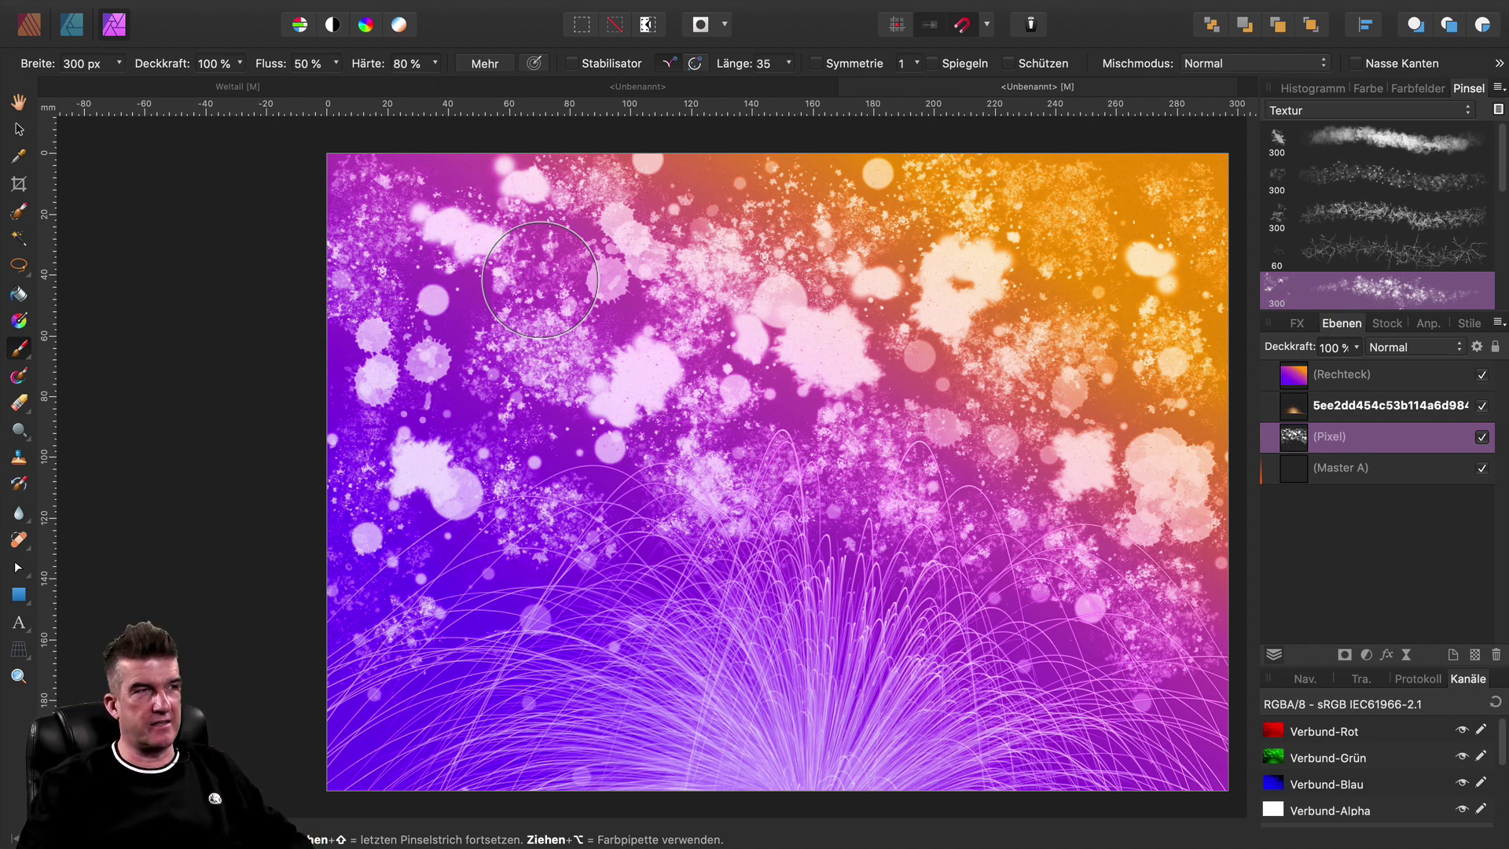
Pull the rectangle's gradient end toward the centre and recolour that end brownish orange.
{"action": "left_click", "coordinate": [1356, 371]}
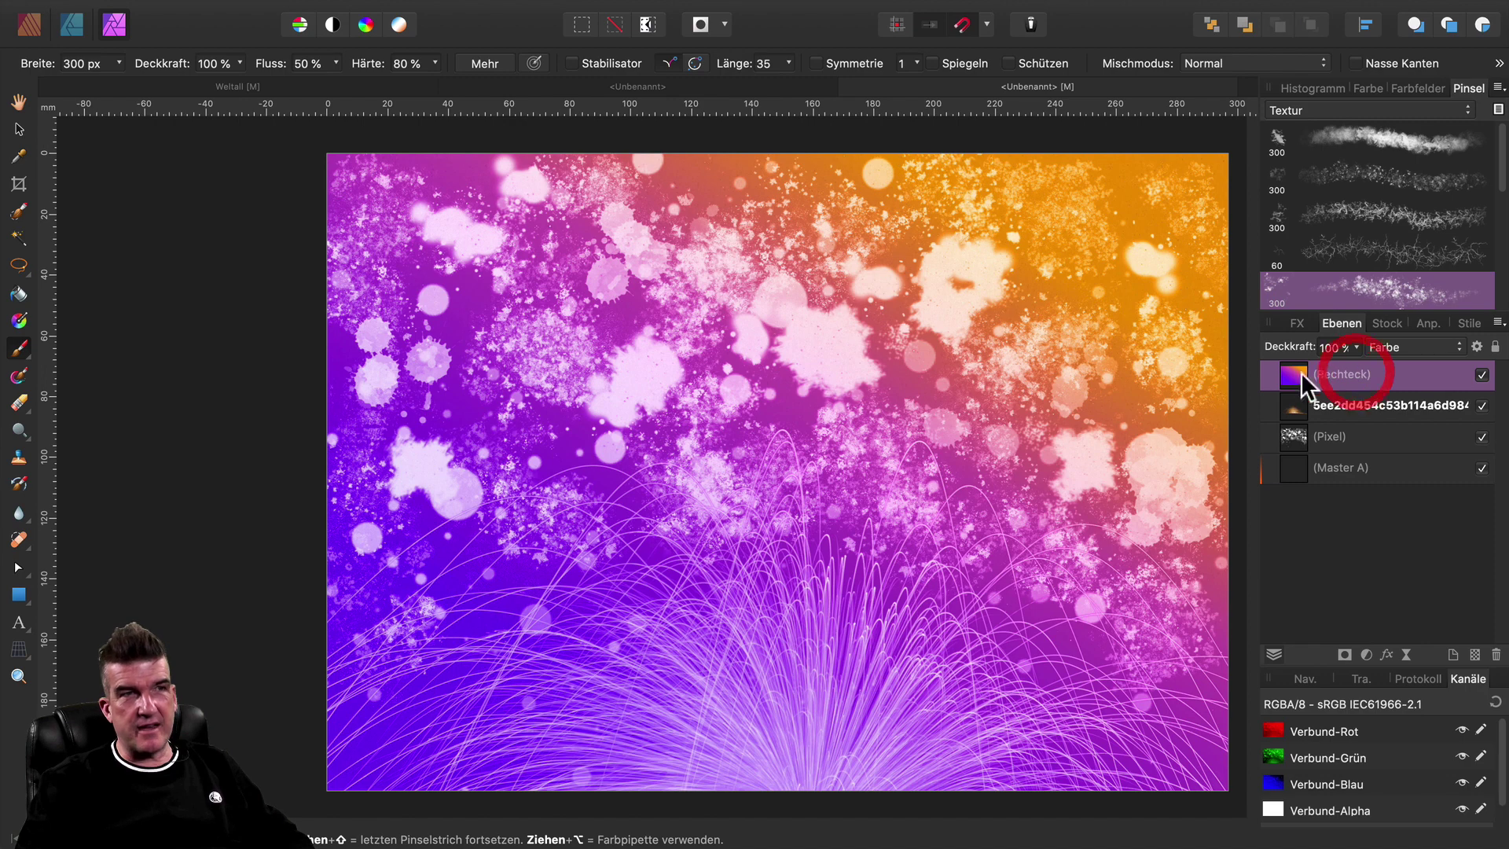
{"action": "left_click", "coordinate": [19, 320]}
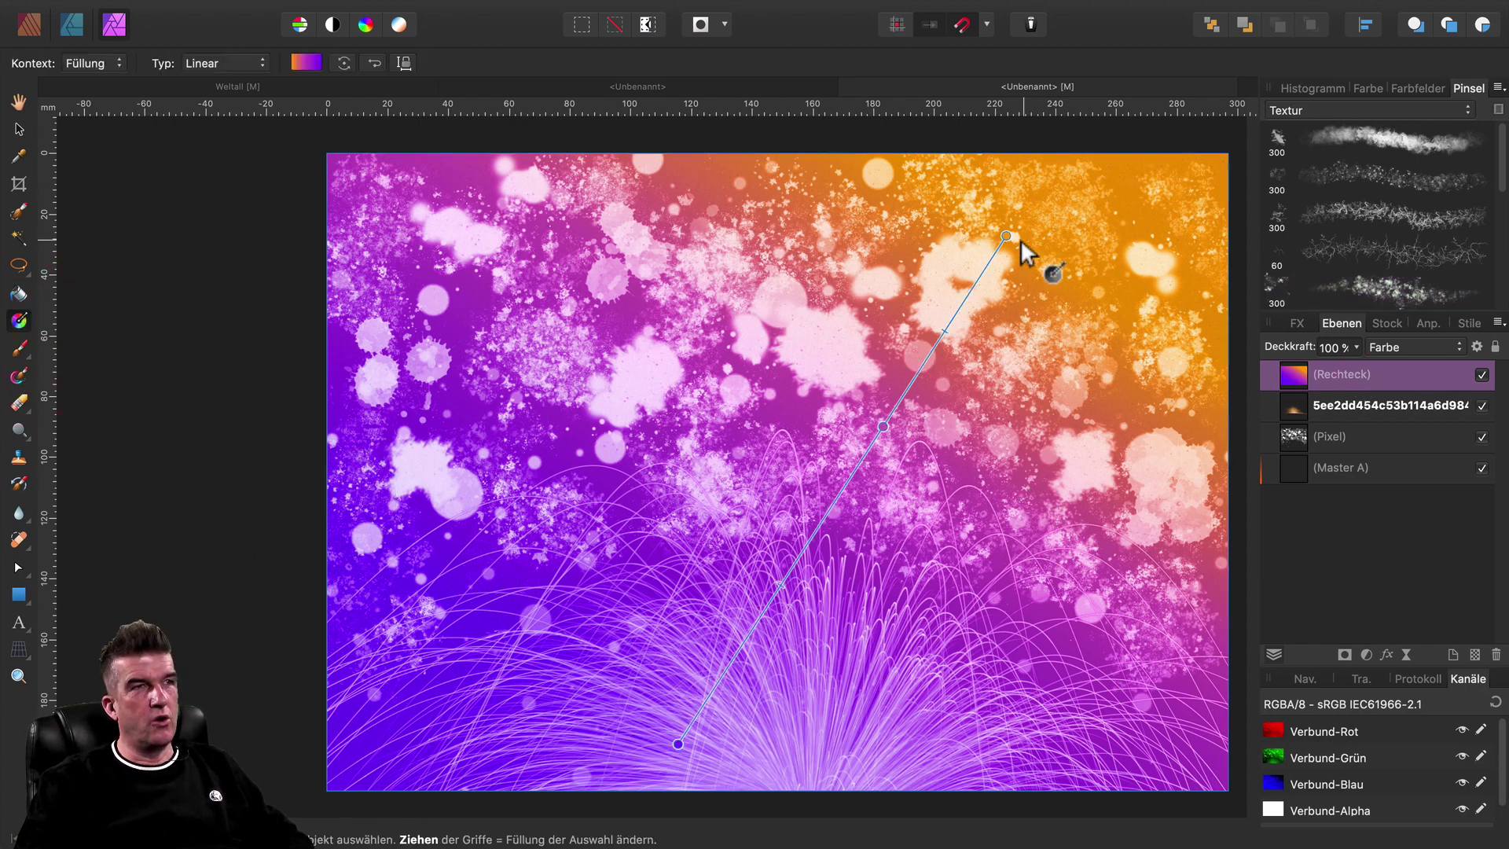
{"action": "mouse_move", "coordinate": [1006, 235]}
{"action": "left_mouse_down"}
{"action": "mouse_move", "coordinate": [708, 542]}
{"action": "mouse_move", "coordinate": [964, 289]}
{"action": "left_mouse_up"}
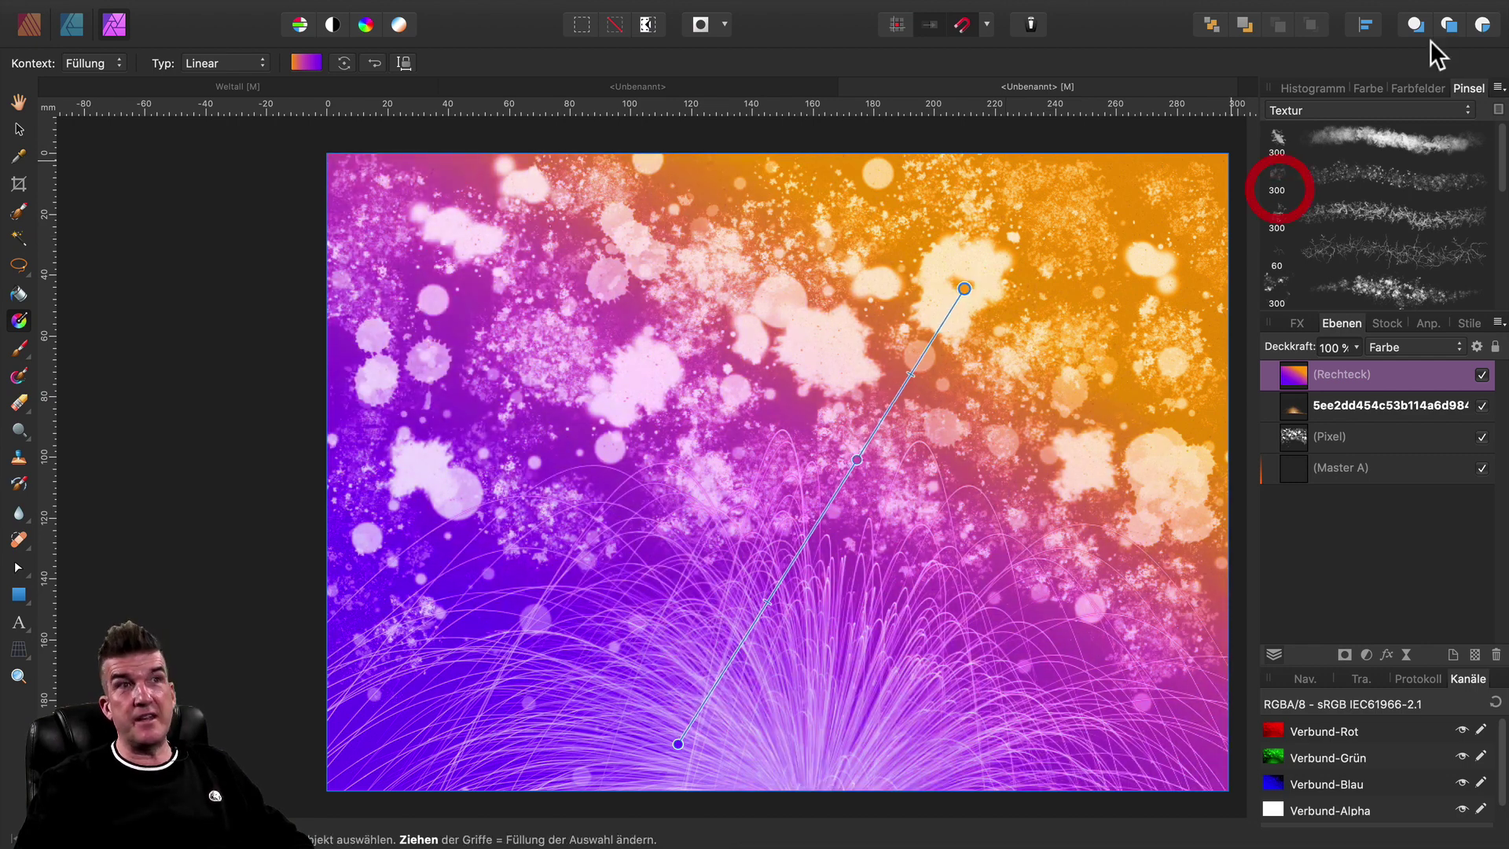
{"action": "left_click", "coordinate": [1368, 88]}
{"action": "mouse_move", "coordinate": [1442, 228]}
{"action": "left_mouse_down"}
{"action": "mouse_move", "coordinate": [1432, 242]}
{"action": "mouse_move", "coordinate": [1445, 228]}
{"action": "mouse_move", "coordinate": [1402, 209]}
{"action": "left_mouse_up"}
{"action": "left_click", "coordinate": [1414, 187]}
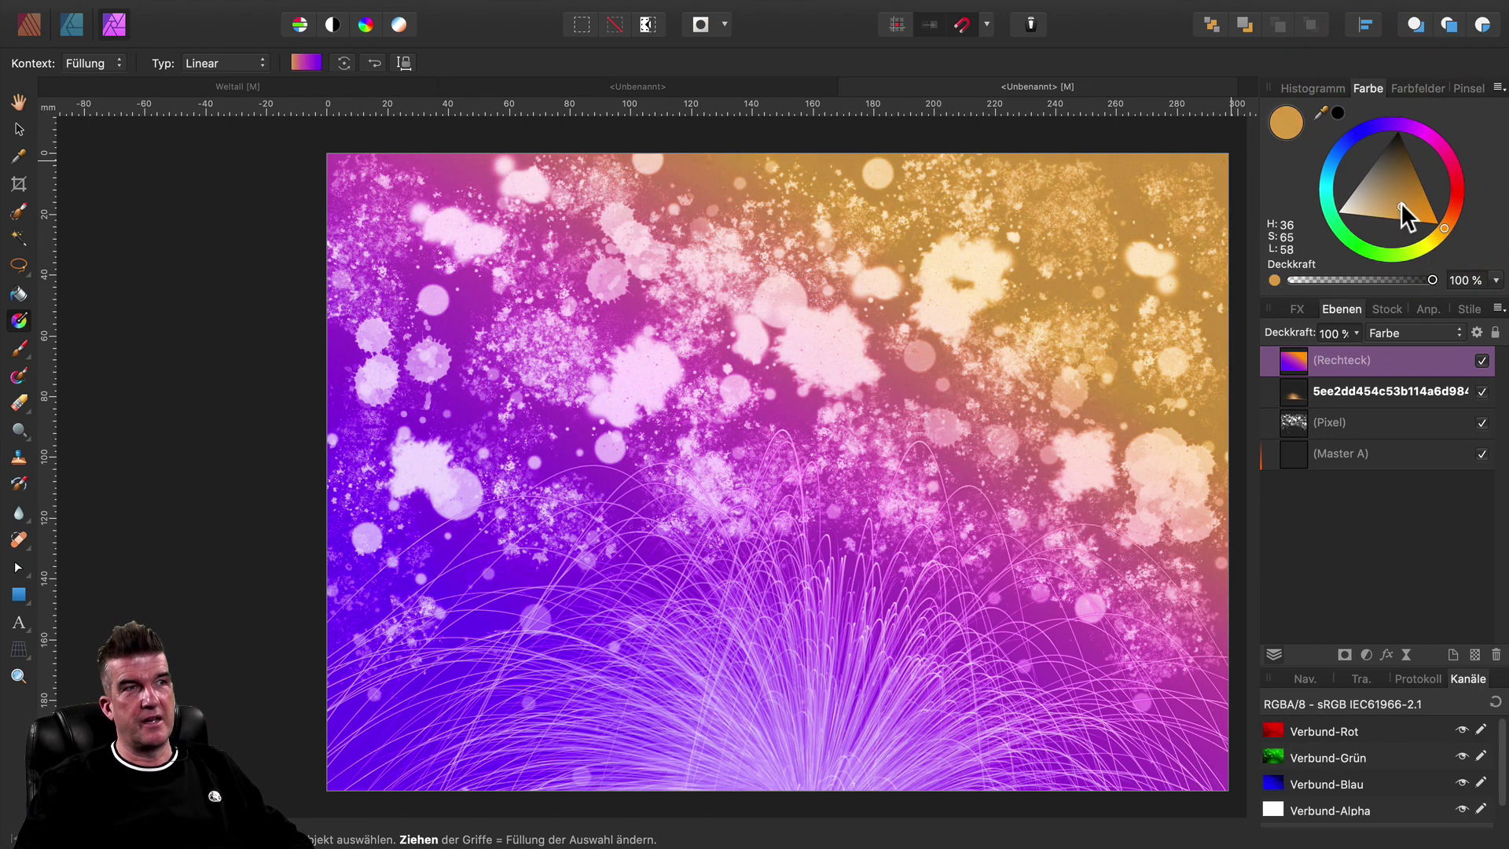
Add a middle gradient stop, make the top end red-orange, and reposition the gradient handles.
{"action": "left_click", "coordinate": [860, 456]}
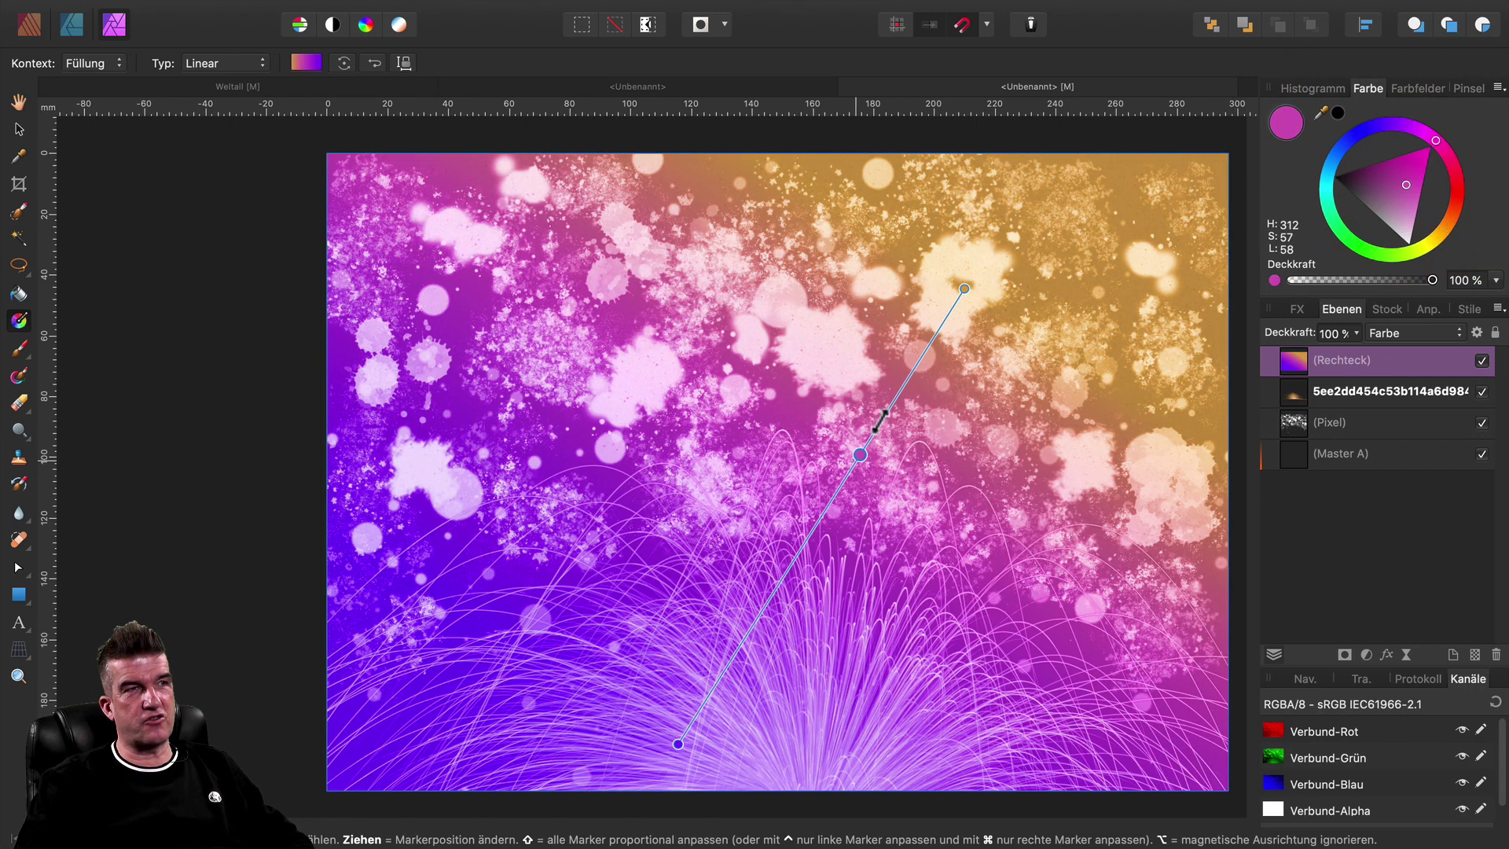
{"action": "mouse_move", "coordinate": [860, 454]}
{"action": "left_mouse_down"}
{"action": "mouse_move", "coordinate": [808, 539]}
{"action": "mouse_move", "coordinate": [840, 463]}
{"action": "left_mouse_up"}
{"action": "left_click", "coordinate": [965, 289]}
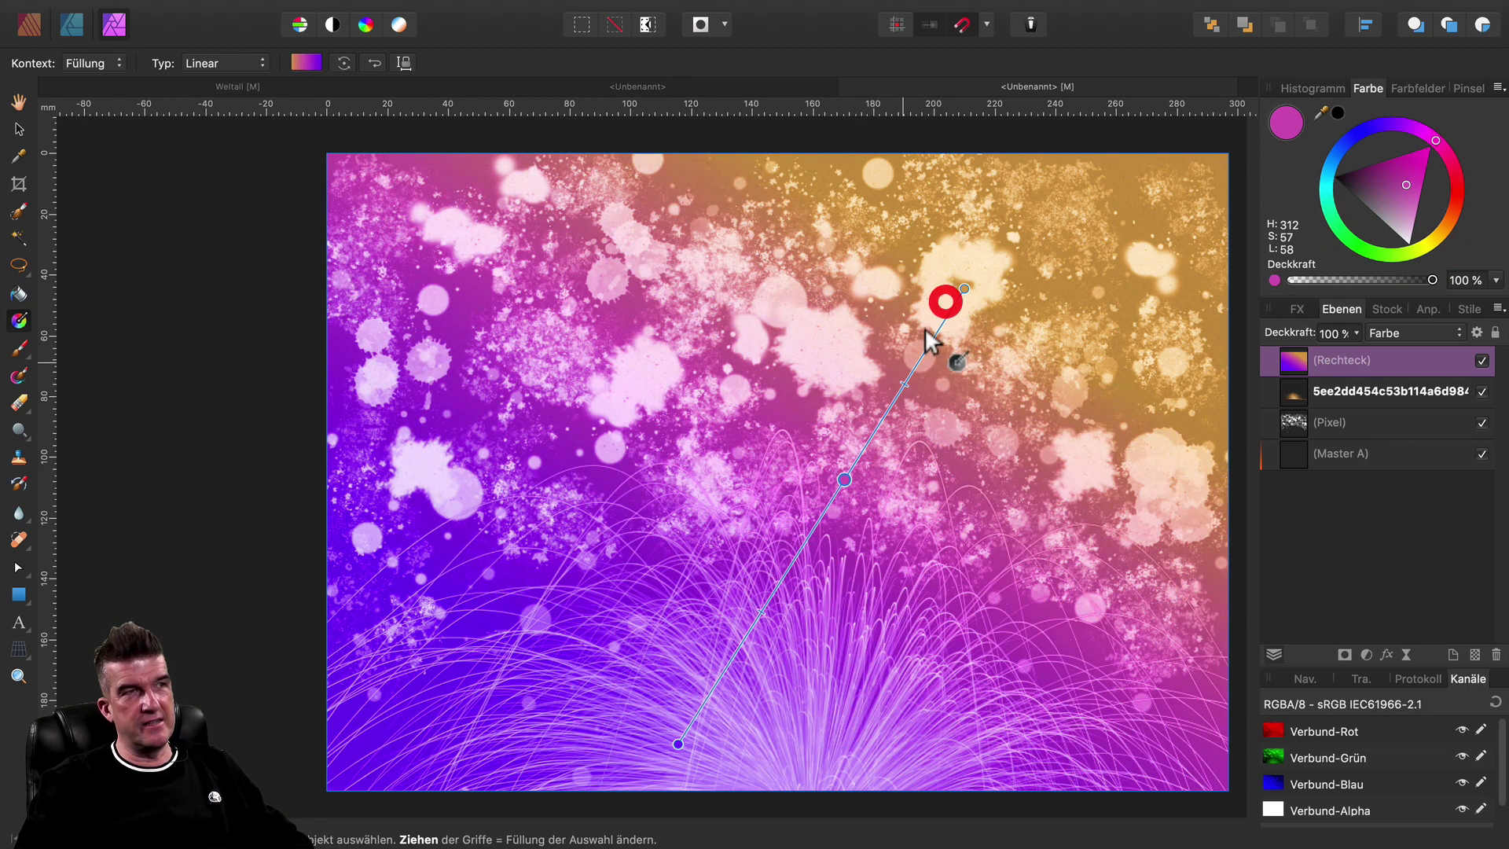
{"action": "left_click", "coordinate": [1440, 222]}
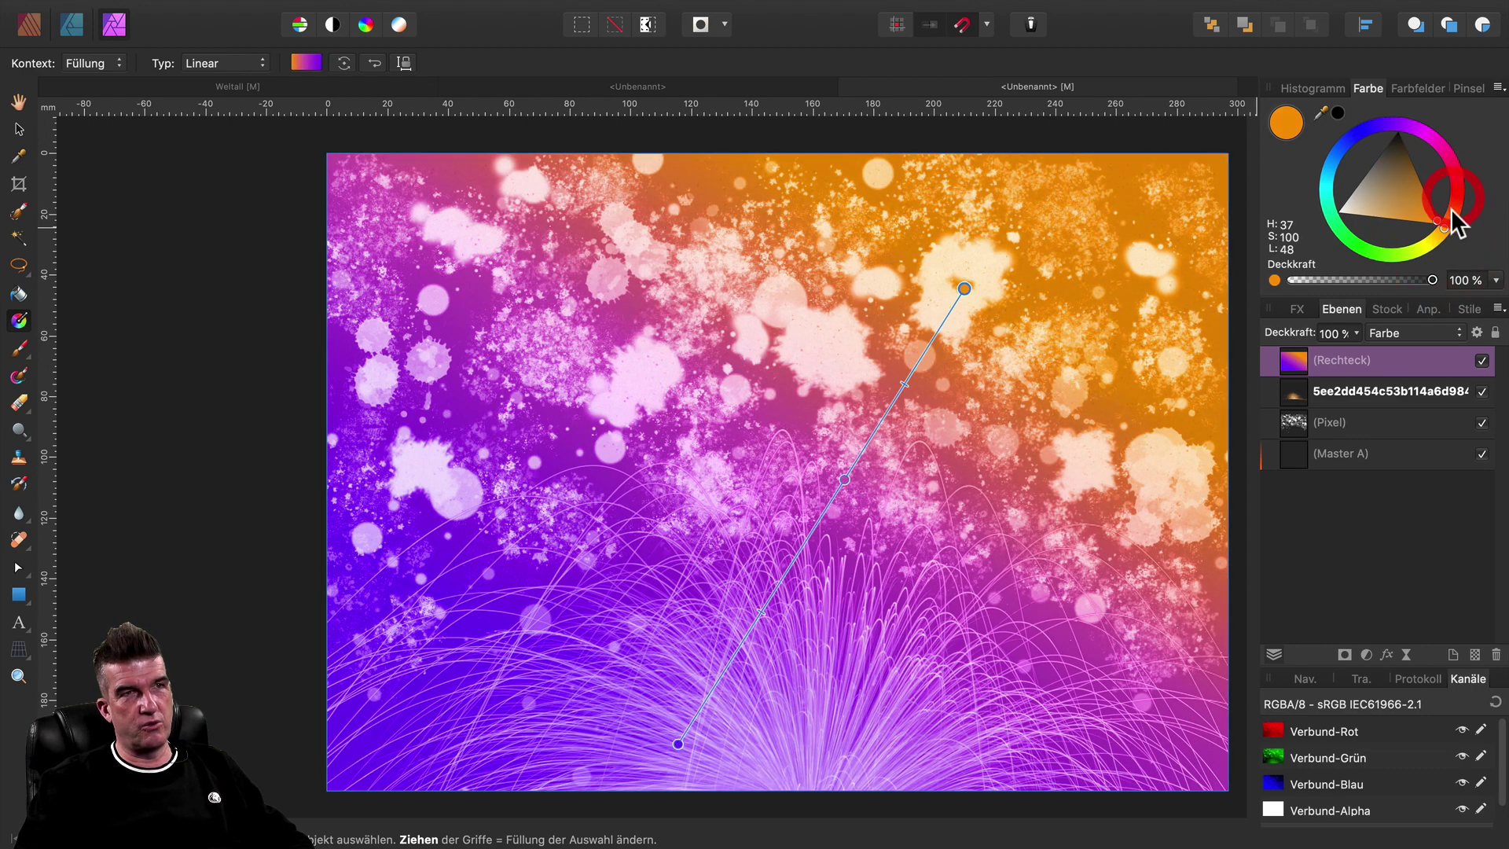
{"action": "left_click_drag", "start_coordinate": [1451, 208], "coordinate": [1454, 216]}
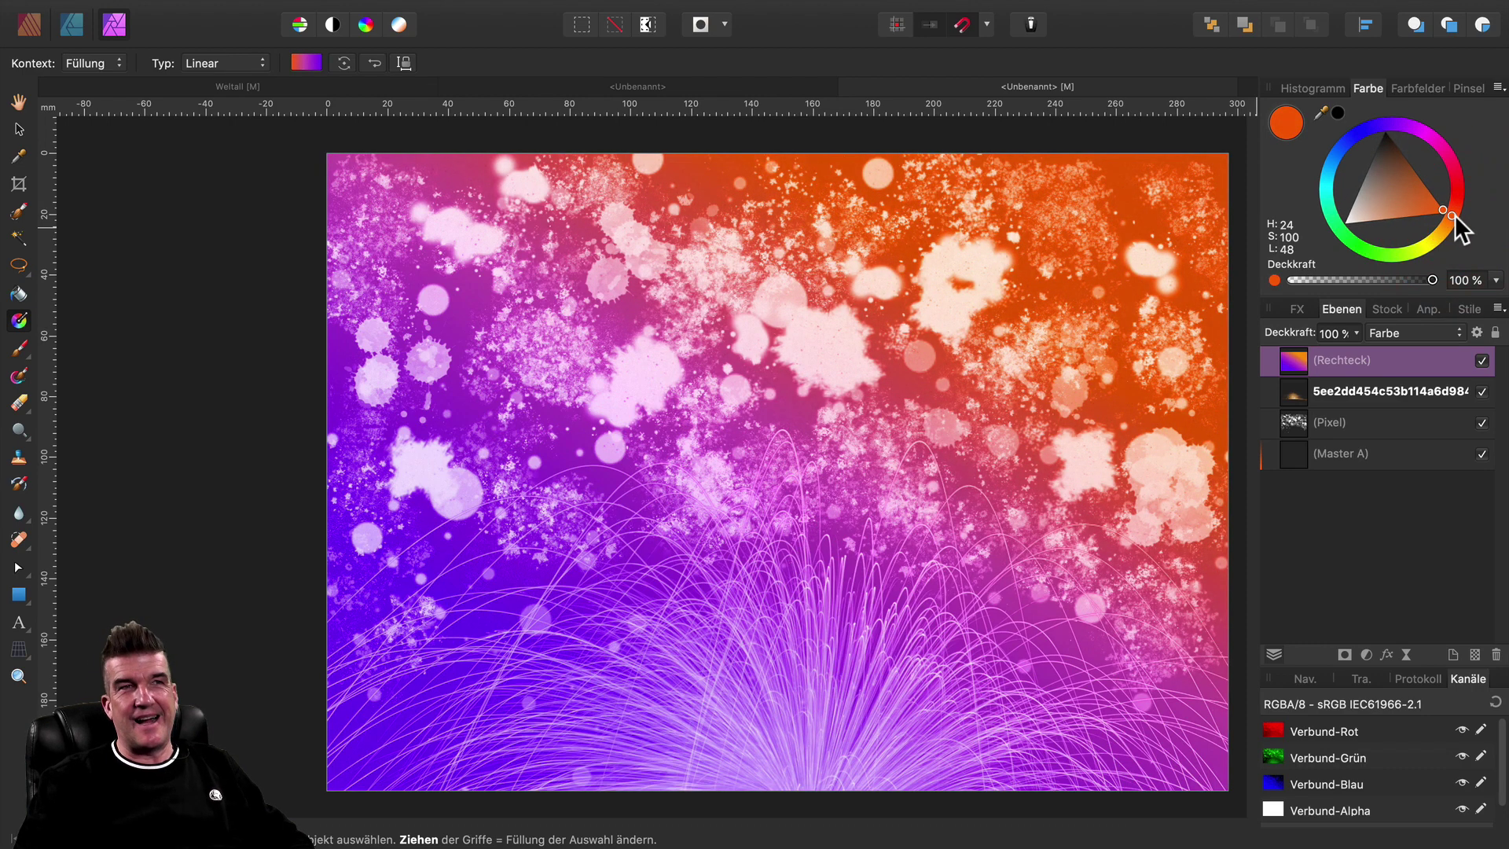
{"action": "left_click_drag", "start_coordinate": [971, 281], "coordinate": [1022, 292]}
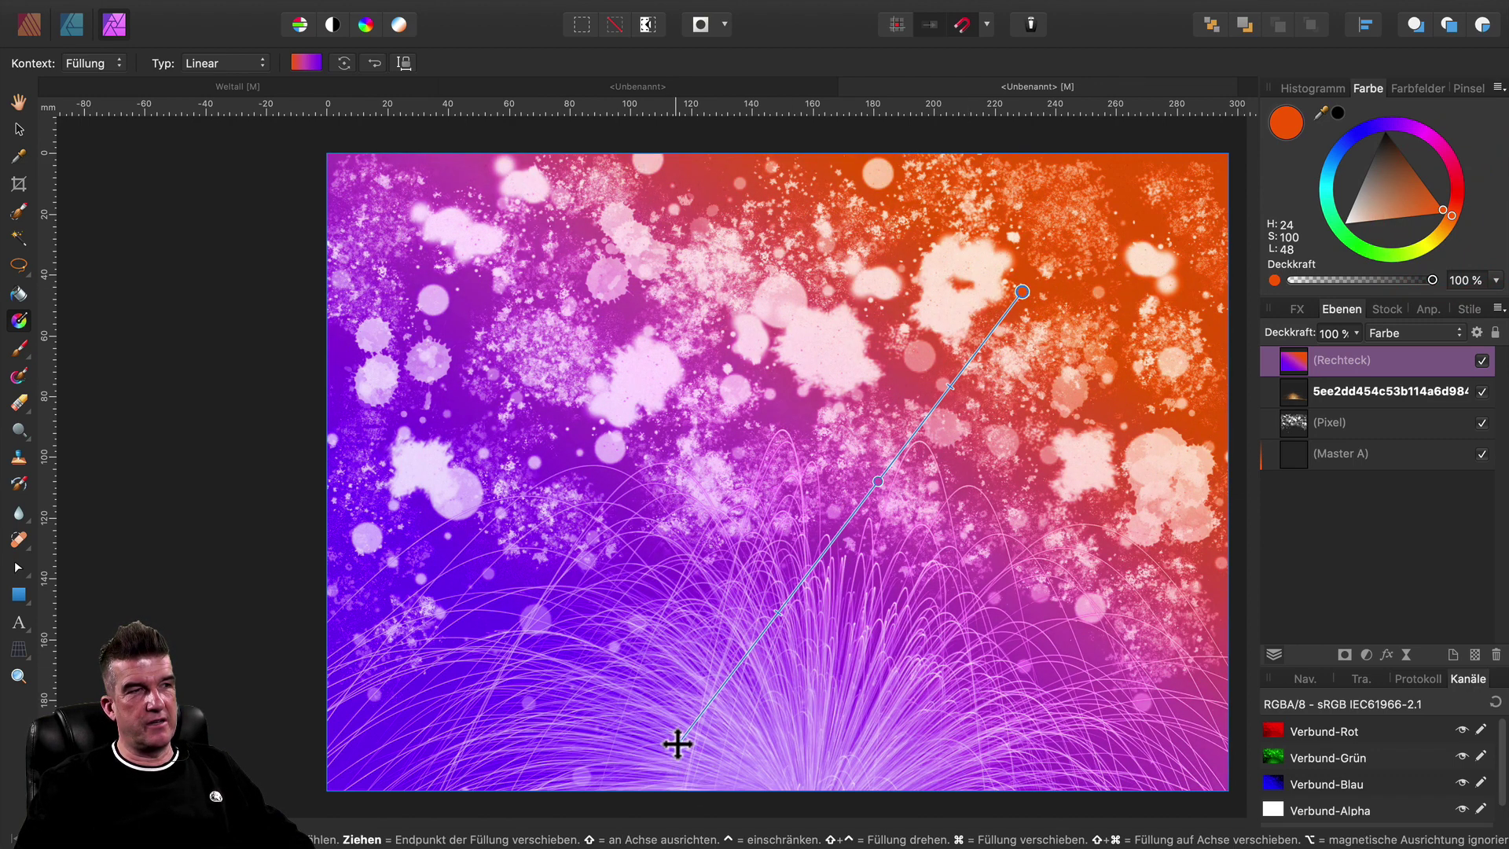
{"action": "mouse_move", "coordinate": [676, 745]}
{"action": "left_mouse_down"}
{"action": "mouse_move", "coordinate": [607, 721]}
{"action": "mouse_move", "coordinate": [646, 720]}
{"action": "left_mouse_up"}
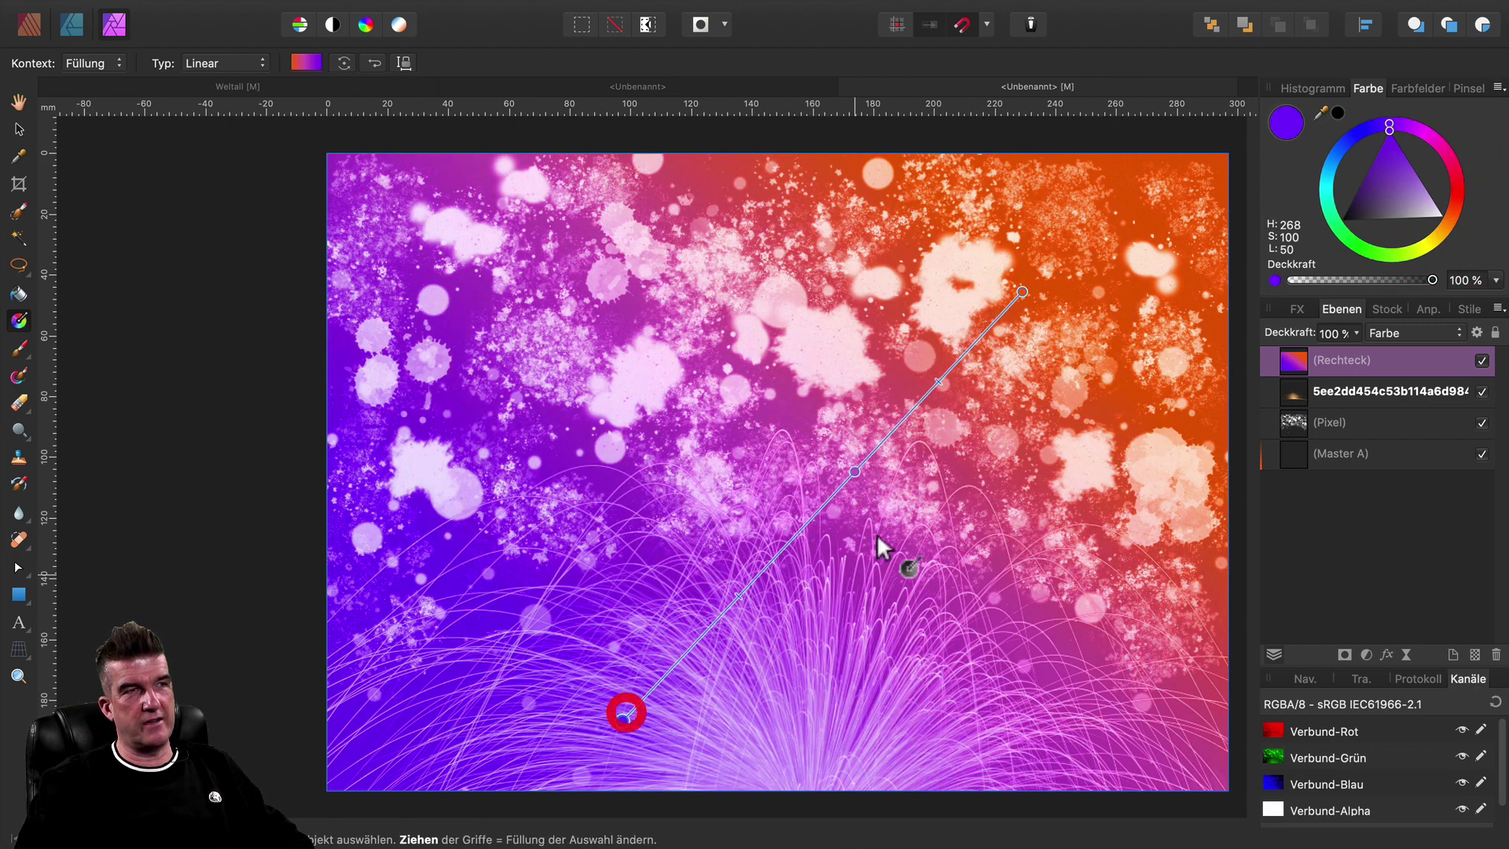
{"action": "left_click_drag", "start_coordinate": [838, 471], "coordinate": [830, 498]}
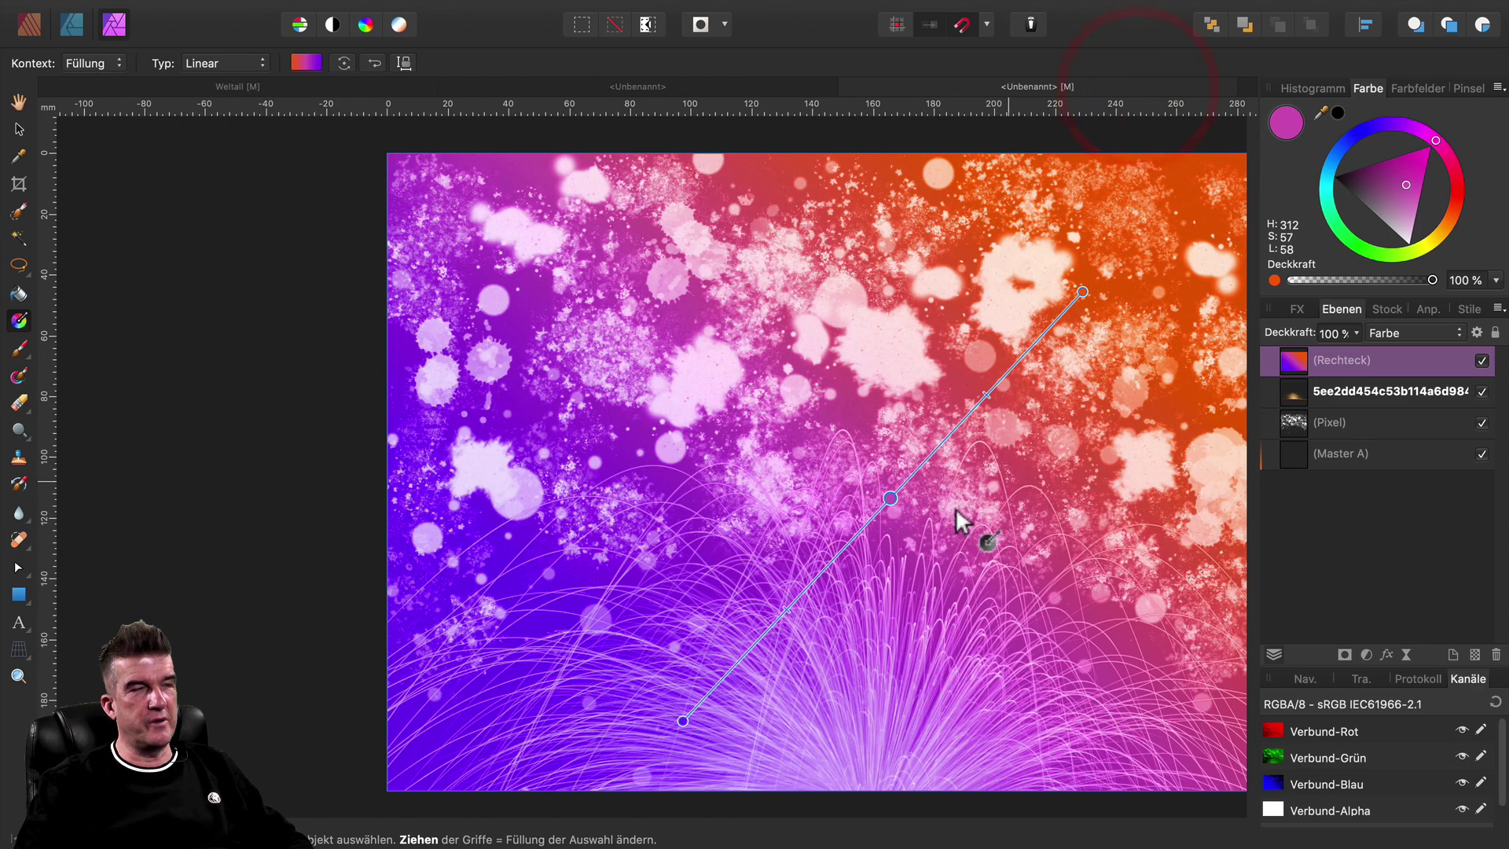
Turn the middle gradient stop red and the top end magenta-pink.
{"action": "left_click", "coordinate": [891, 500]}
{"action": "mouse_move", "coordinate": [1460, 201]}
{"action": "left_mouse_down"}
{"action": "mouse_move", "coordinate": [1458, 168]}
{"action": "mouse_move", "coordinate": [1452, 186]}
{"action": "left_mouse_up"}
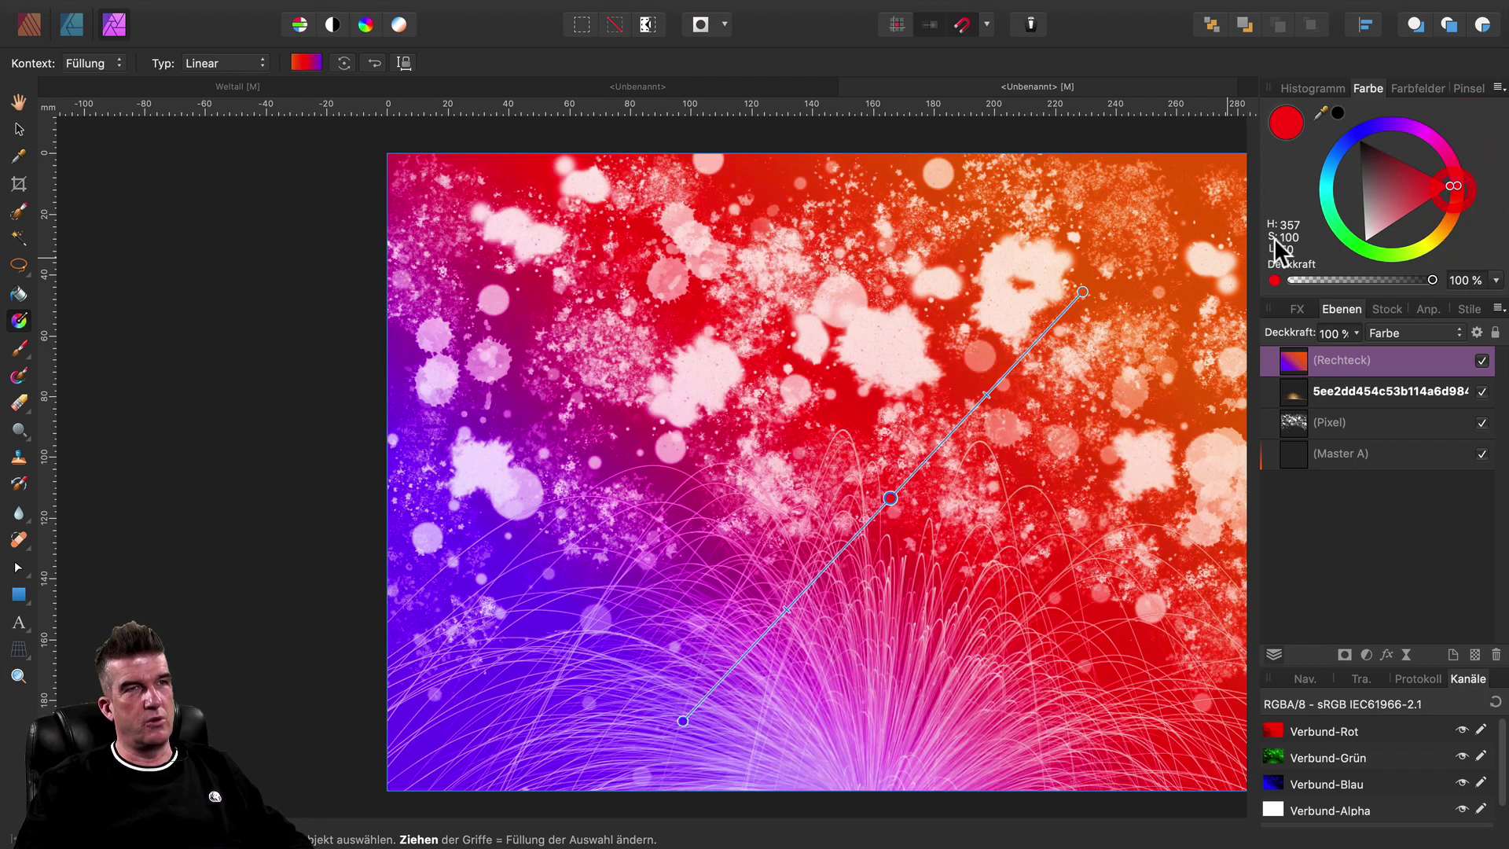
{"action": "left_click", "coordinate": [1083, 294]}
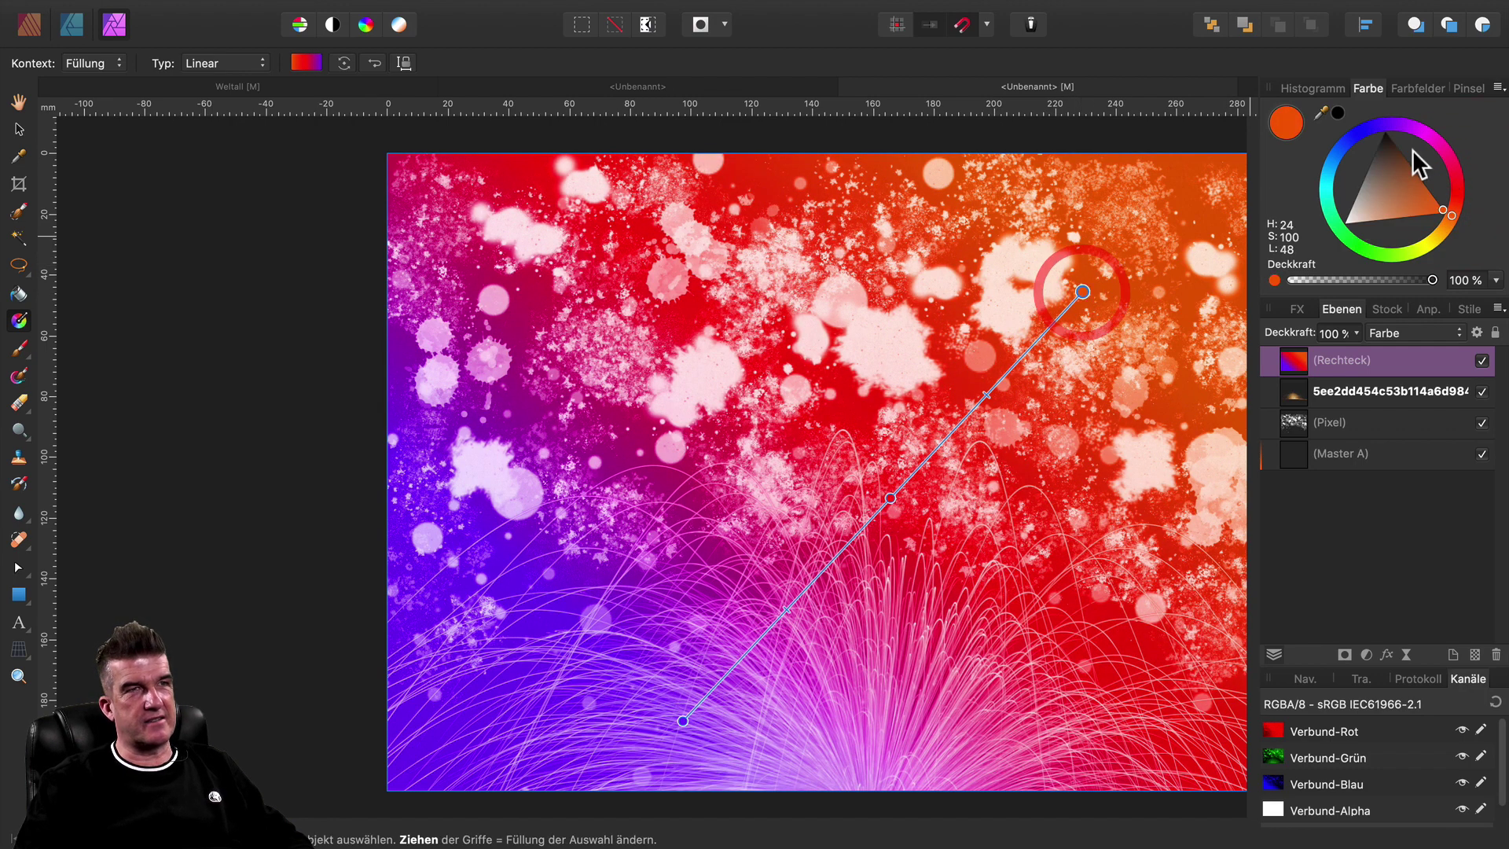
{"action": "left_click", "coordinate": [1446, 161]}
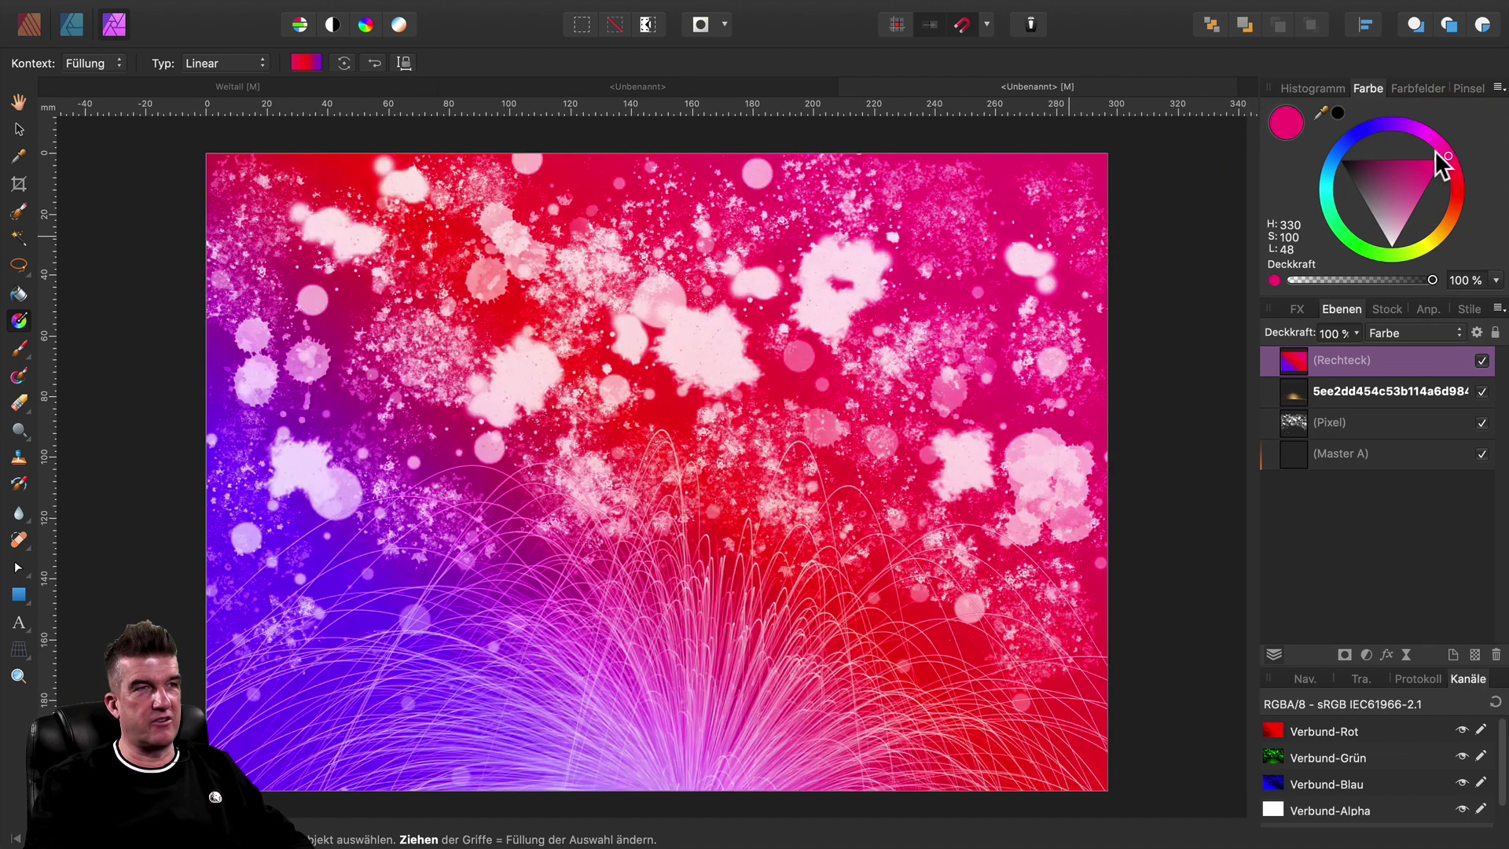
Type 'ARCADA CLUB' as artistic text near the poster's upper left.
{"action": "left_click", "coordinate": [17, 626]}
{"action": "left_click_drag", "start_coordinate": [275, 259], "coordinate": [318, 354]}
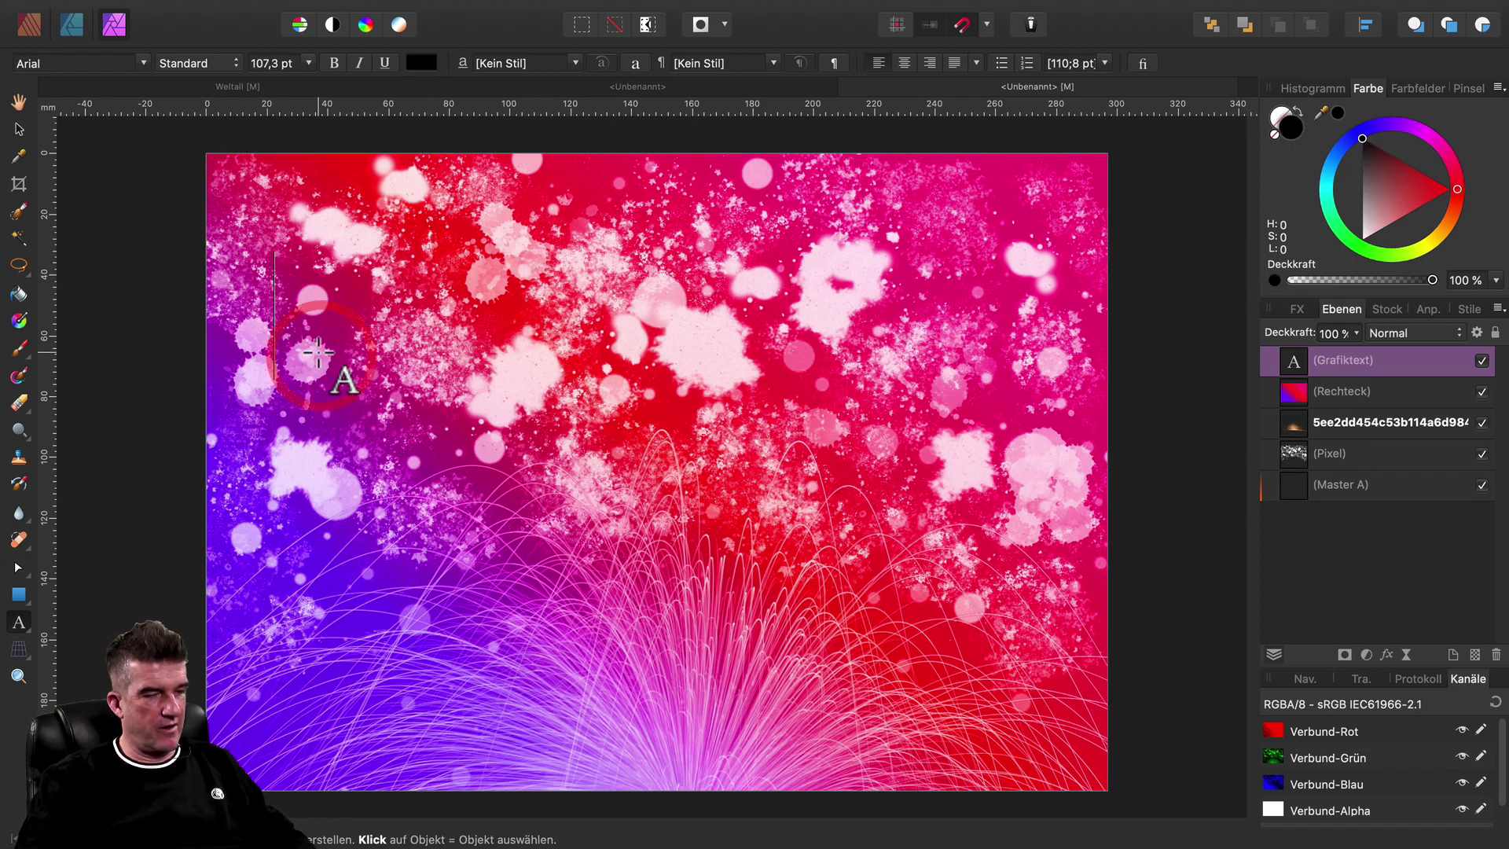
{"action": "type", "text": "ARCADA C"}
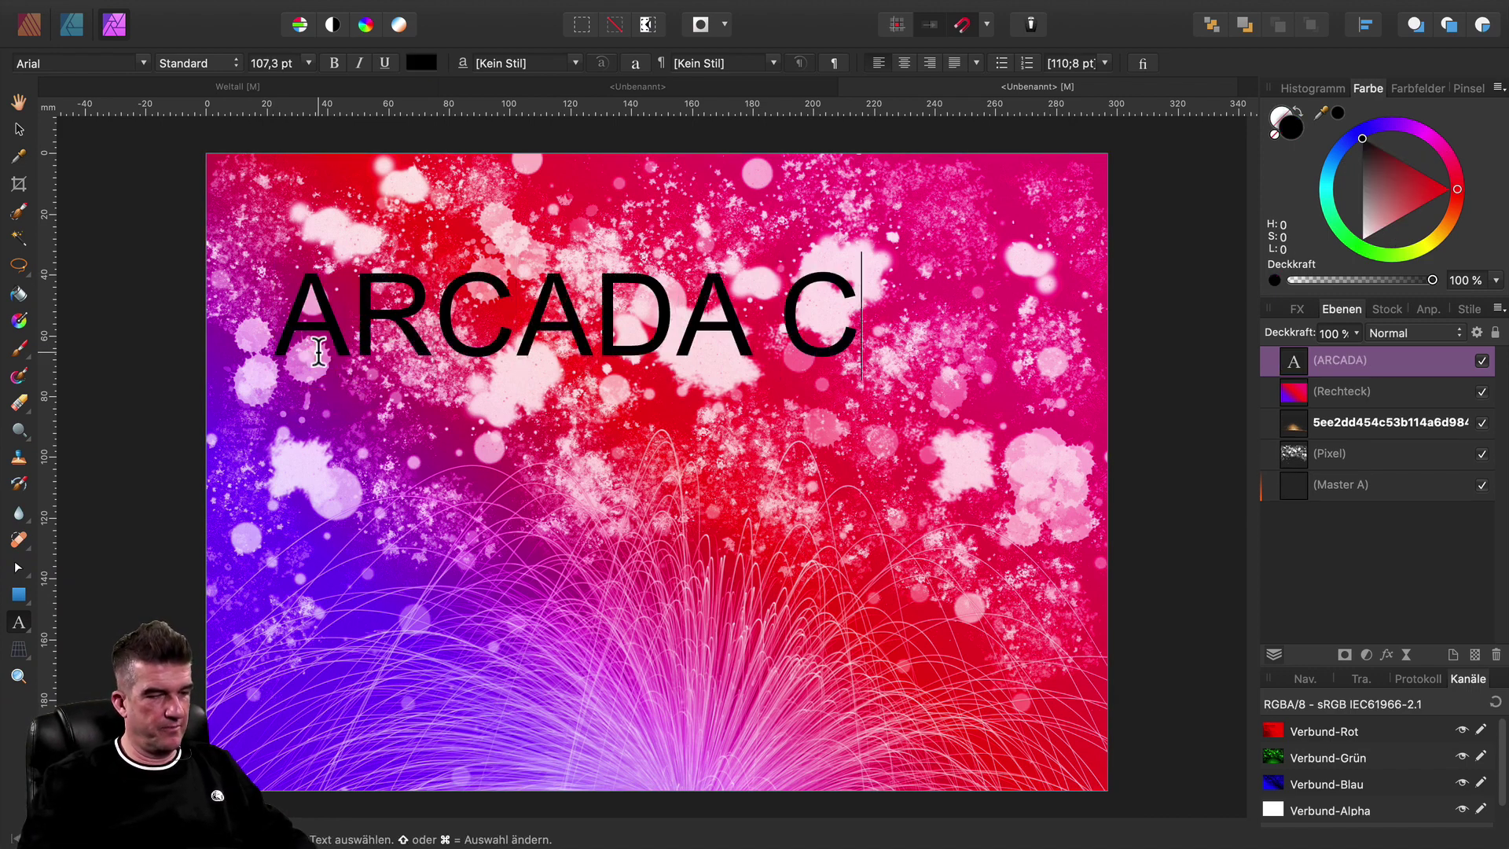
{"action": "type", "text": "LUB"}
{"action": "key", "text": "Escape"}
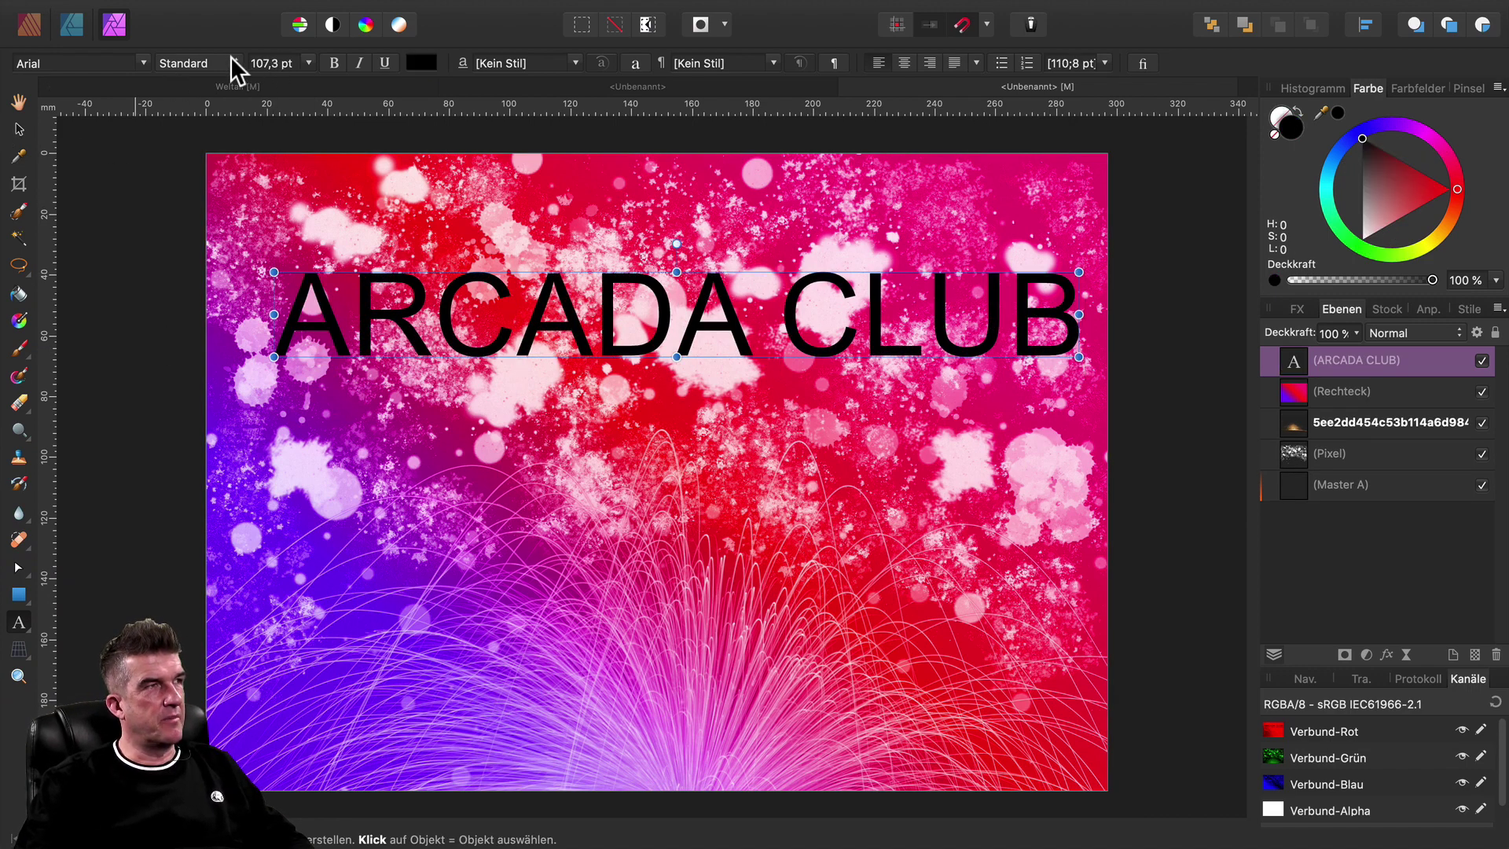
Make the title bold (Fett), scale it to about 98.9 pt, and fill it white.
{"action": "left_click", "coordinate": [232, 62]}
{"action": "left_click", "coordinate": [201, 104]}
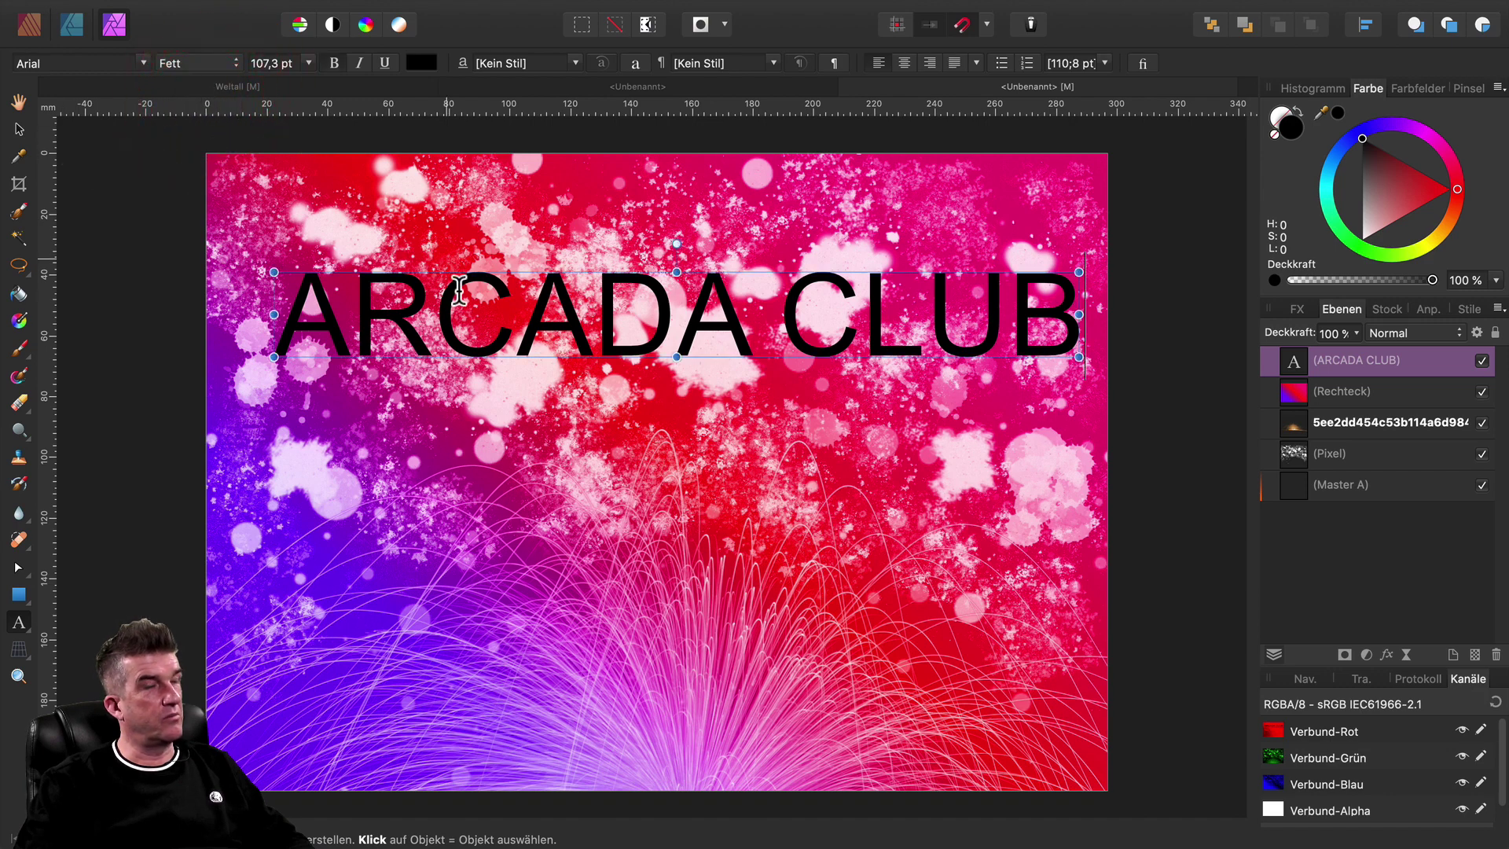
{"action": "left_click", "coordinate": [19, 129]}
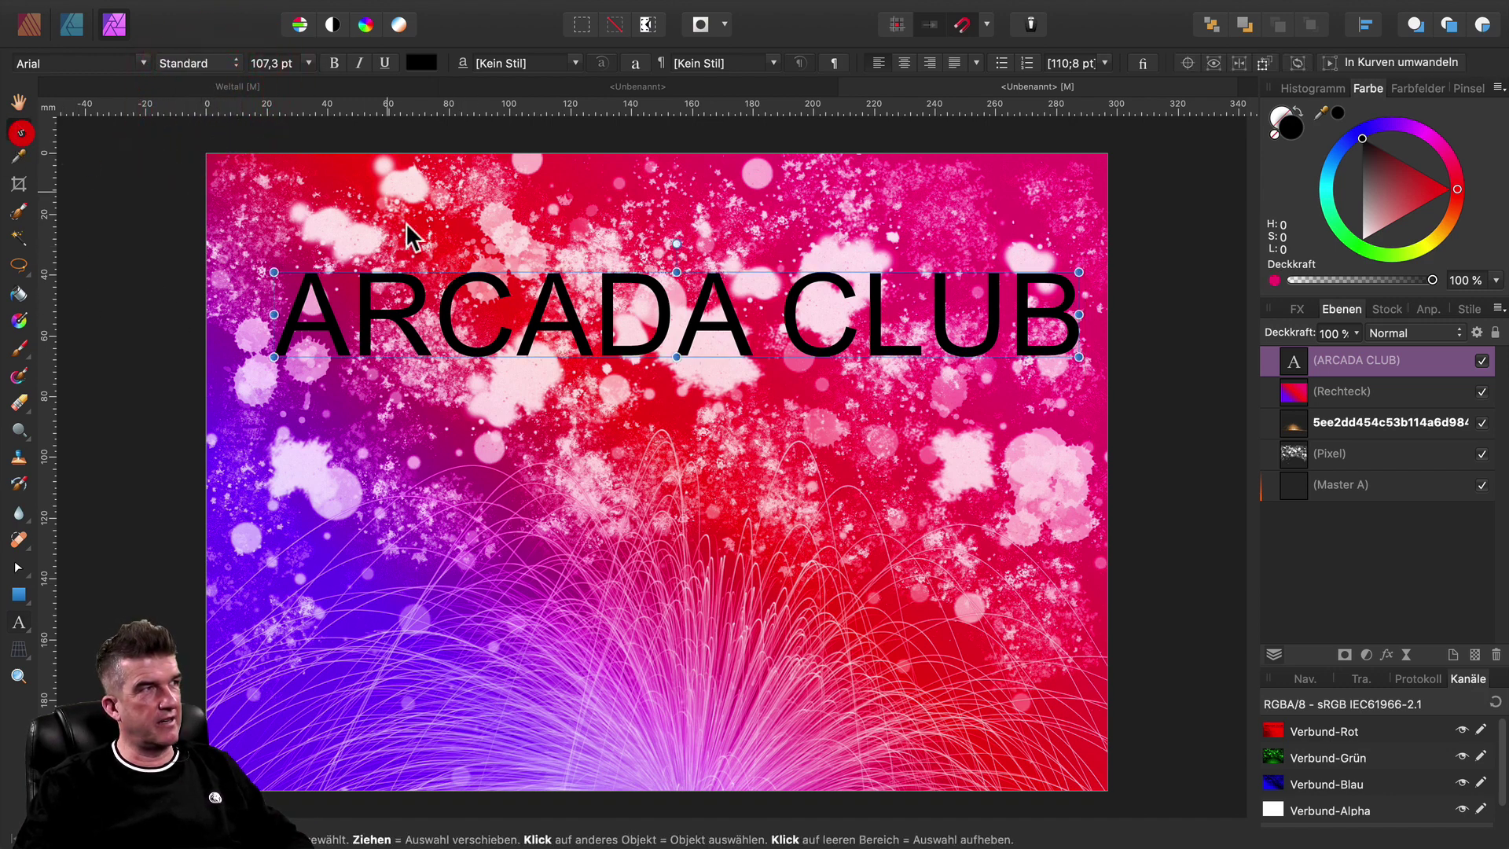
{"action": "left_click_drag", "start_coordinate": [411, 290], "coordinate": [405, 299]}
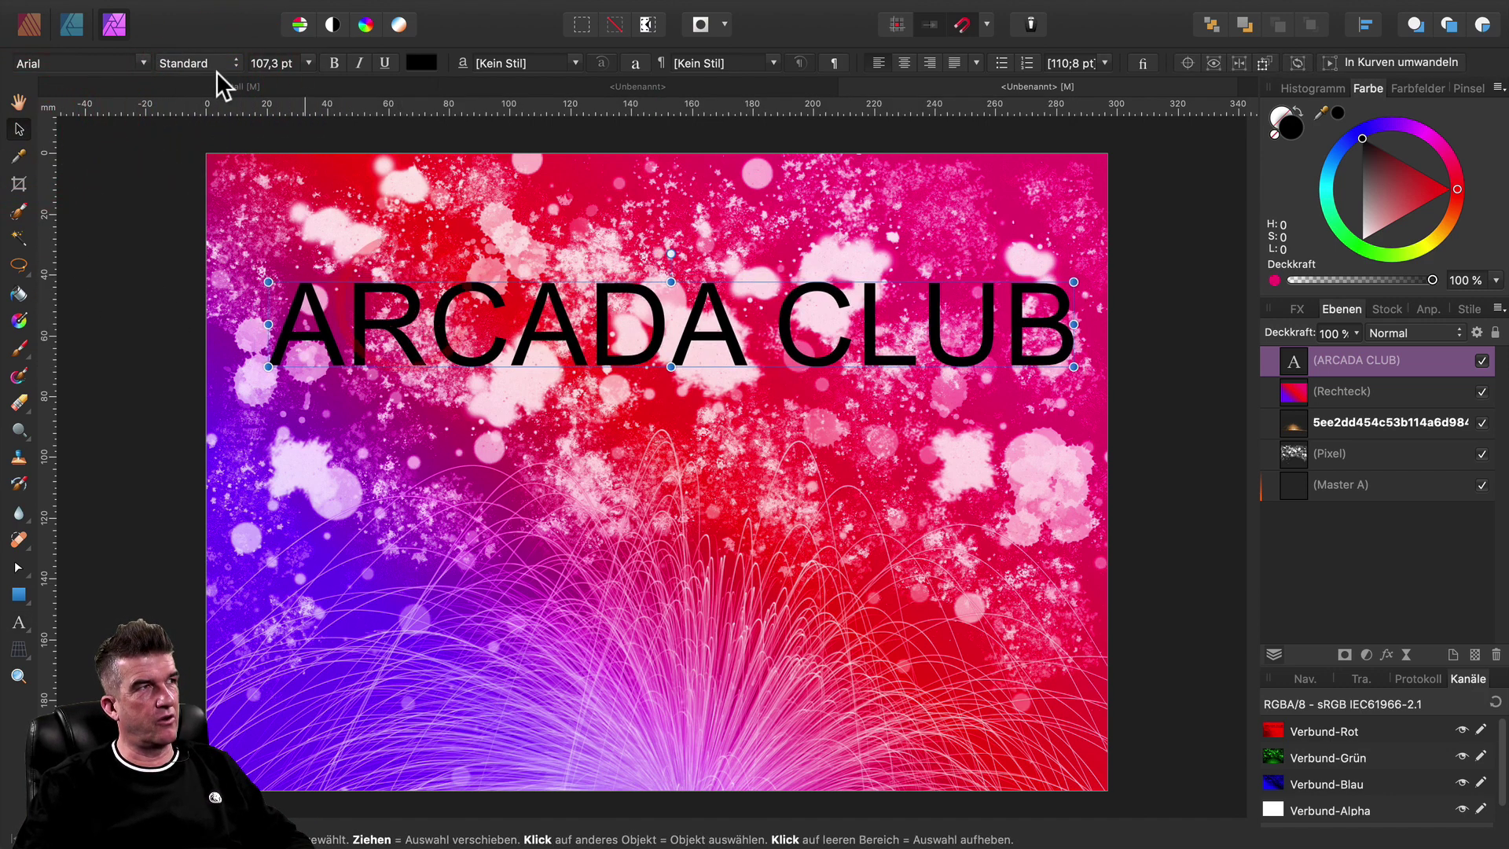
{"action": "left_click", "coordinate": [214, 62]}
{"action": "left_click", "coordinate": [187, 110]}
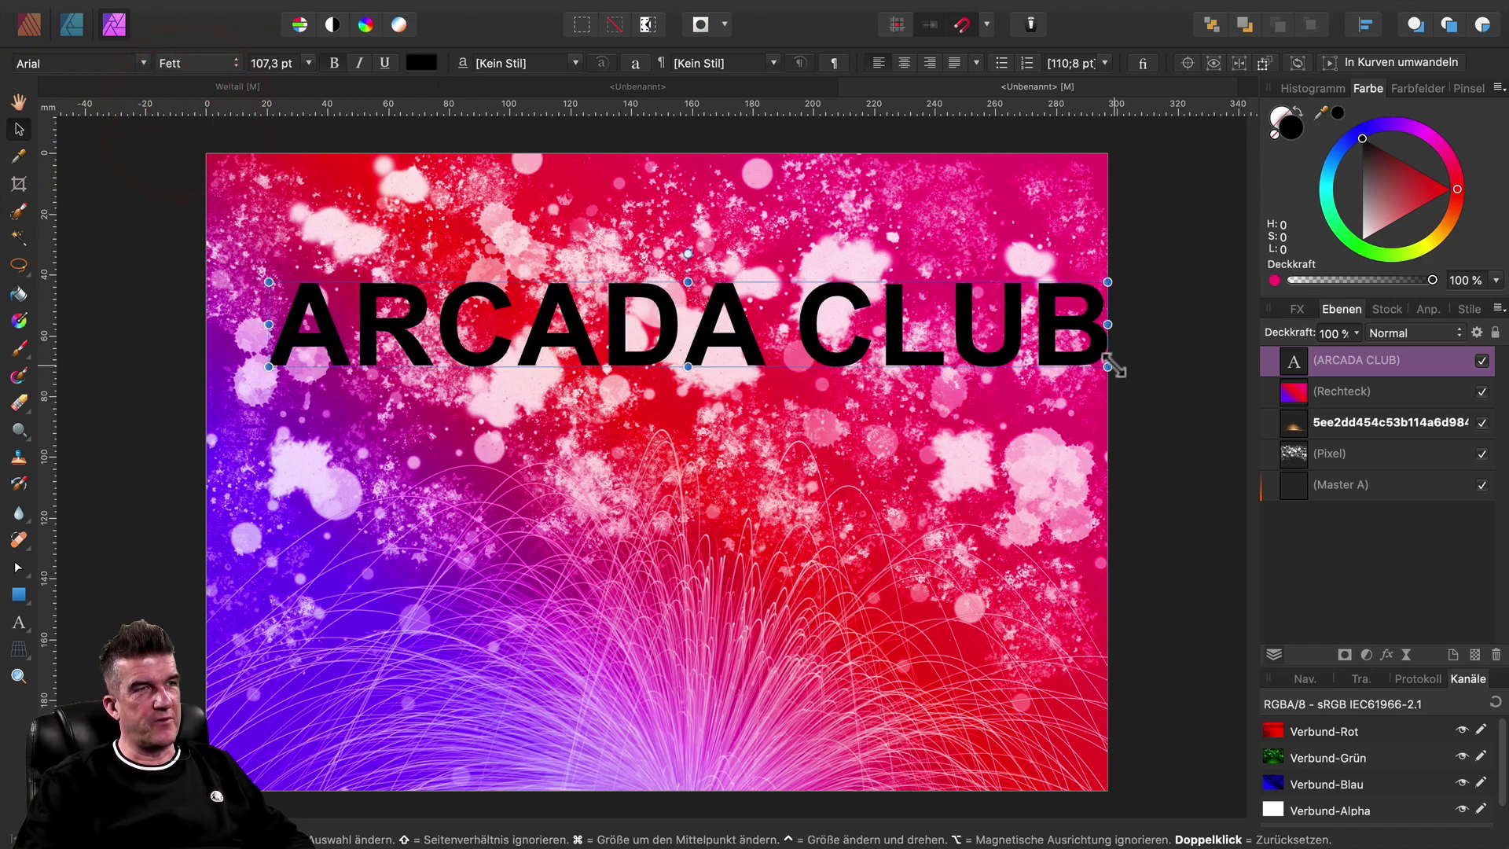
{"action": "left_click_drag", "start_coordinate": [1108, 366], "coordinate": [942, 359]}
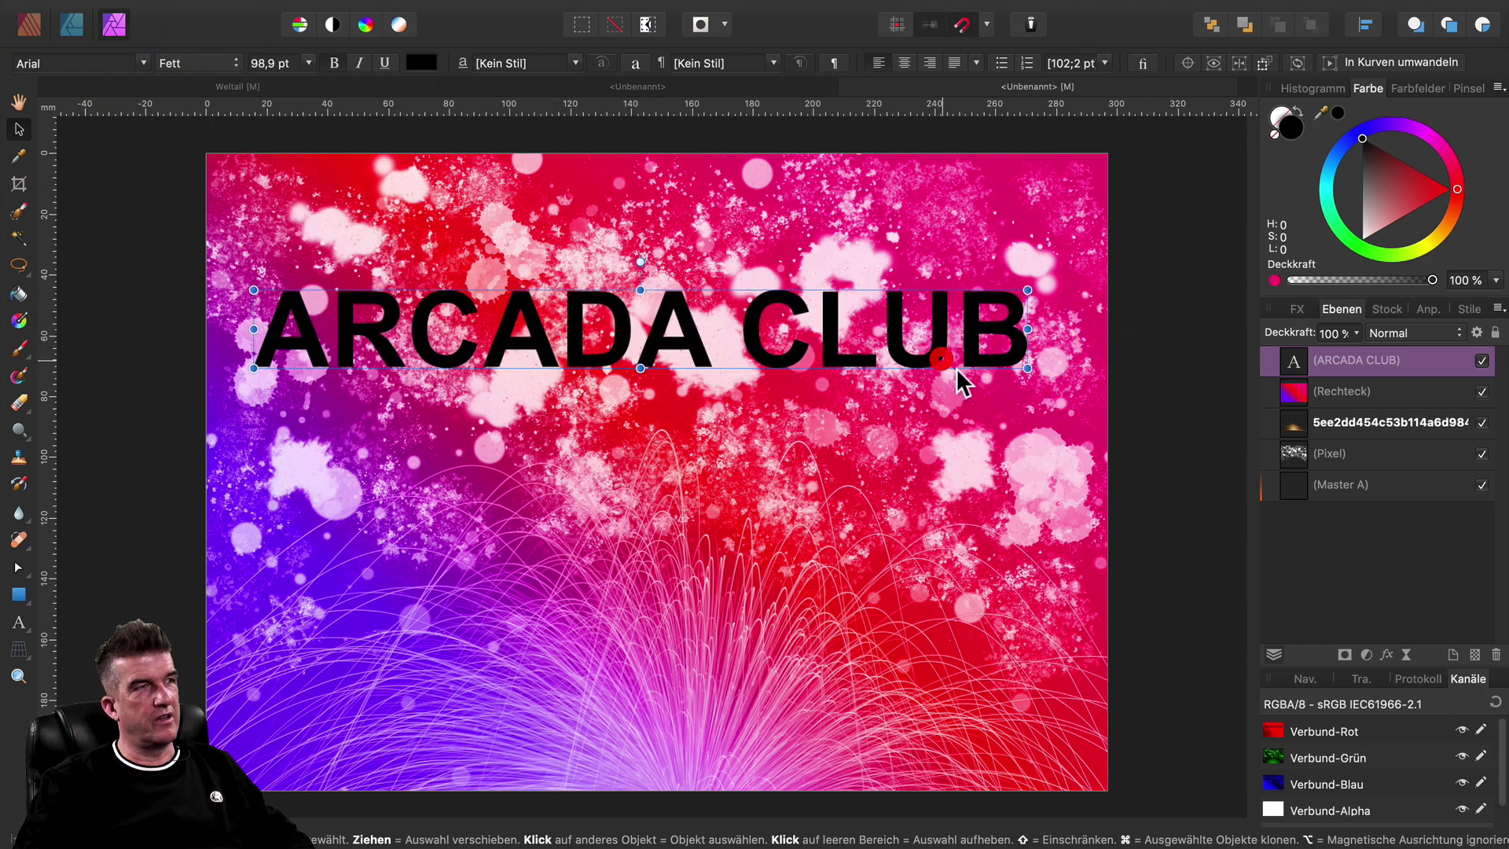
{"action": "left_click_drag", "start_coordinate": [1378, 206], "coordinate": [1325, 272]}
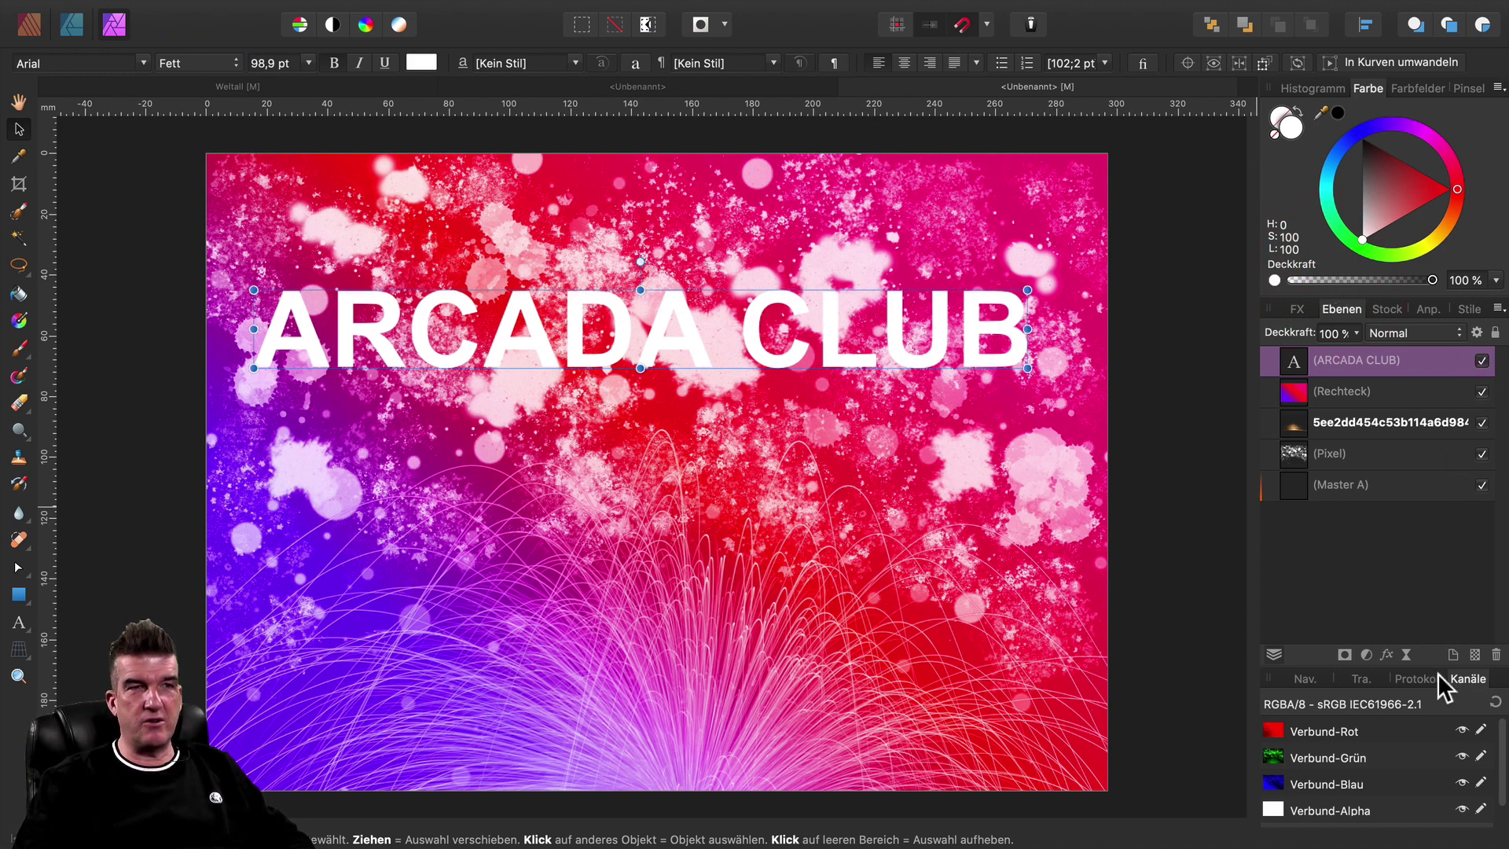
Add a black Umrandung outline of about 12 px to the title, then centre it horizontally.
{"action": "left_click", "coordinate": [1387, 654]}
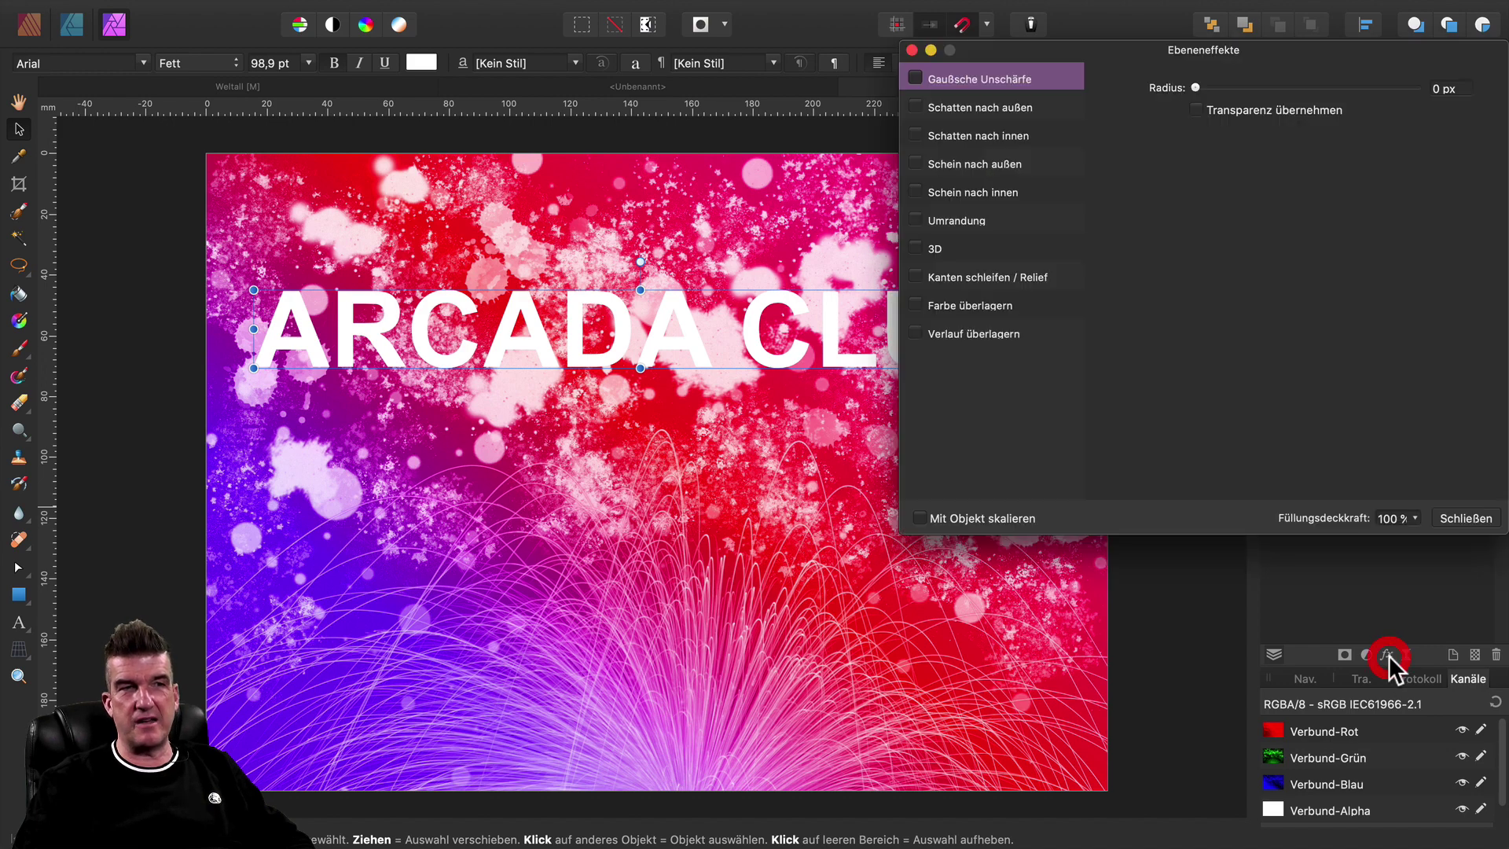
{"action": "left_click", "coordinate": [915, 221]}
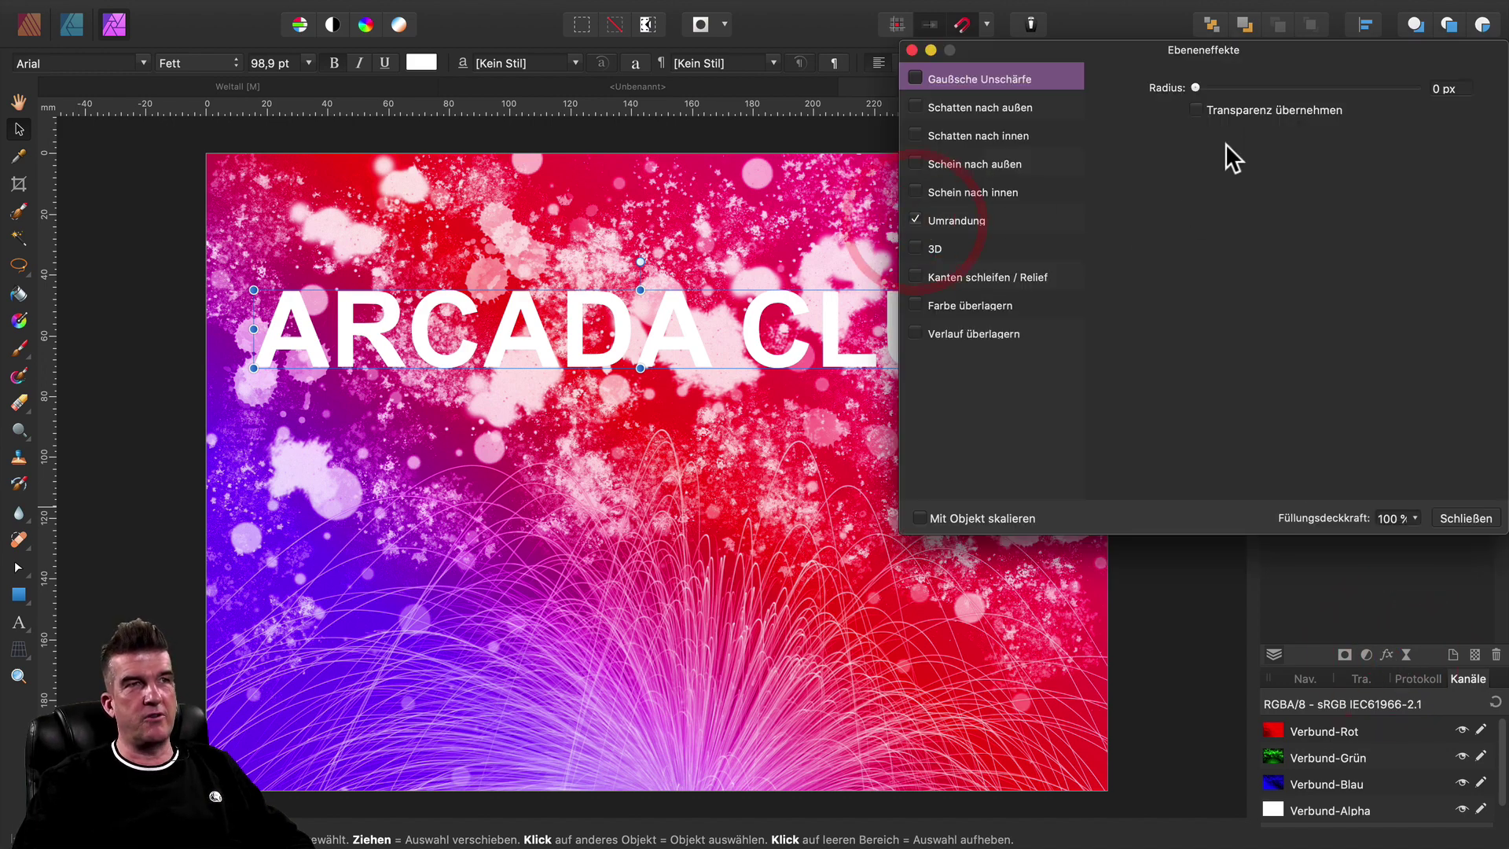
{"action": "left_click", "coordinate": [980, 221]}
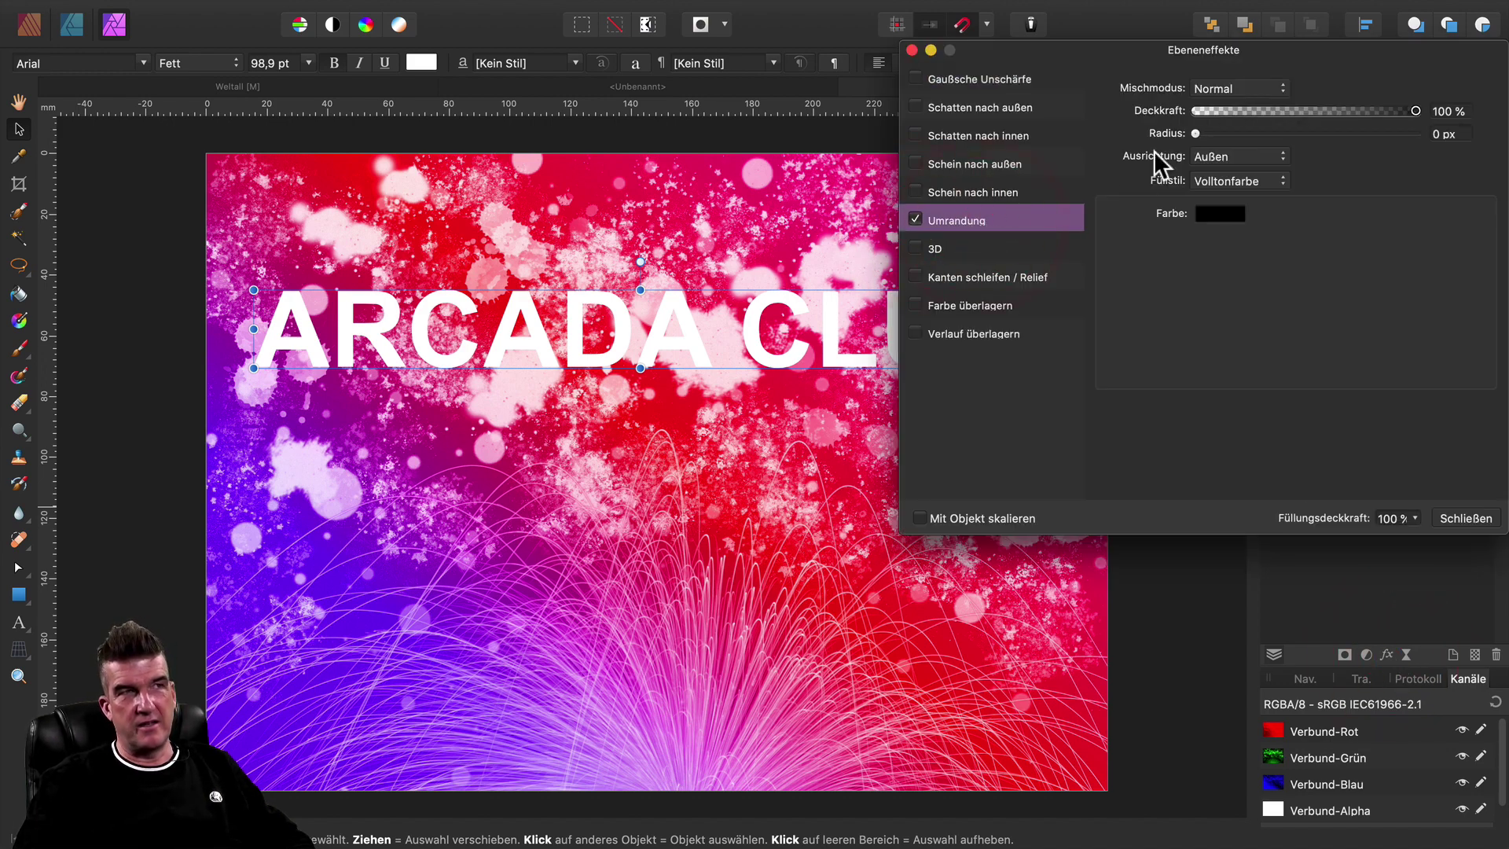
{"action": "left_click_drag", "start_coordinate": [1197, 132], "coordinate": [1296, 136]}
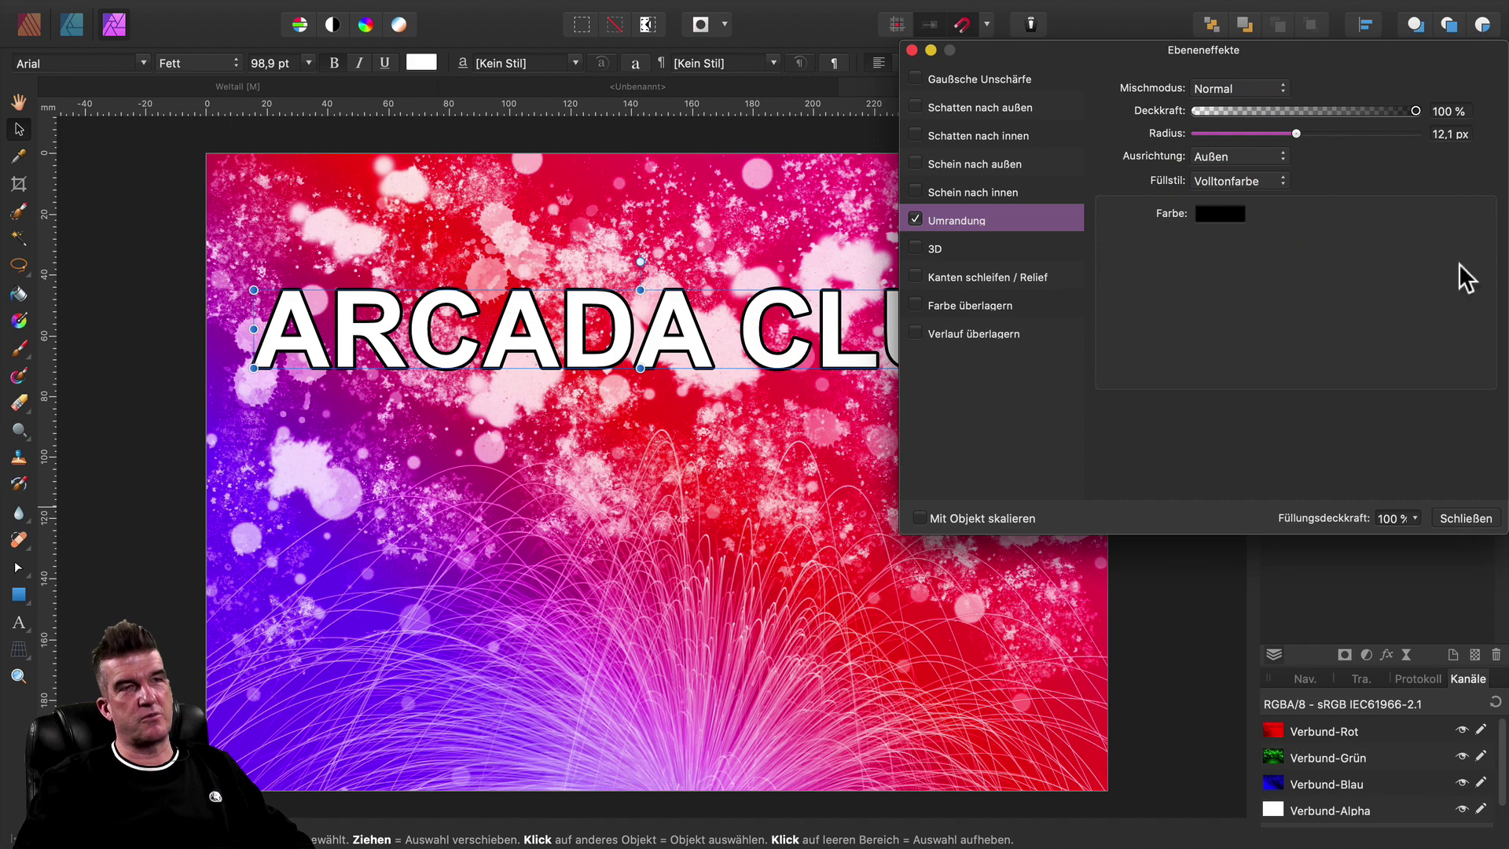
{"action": "left_click", "coordinate": [1484, 518]}
{"action": "left_click_drag", "start_coordinate": [875, 356], "coordinate": [880, 347]}
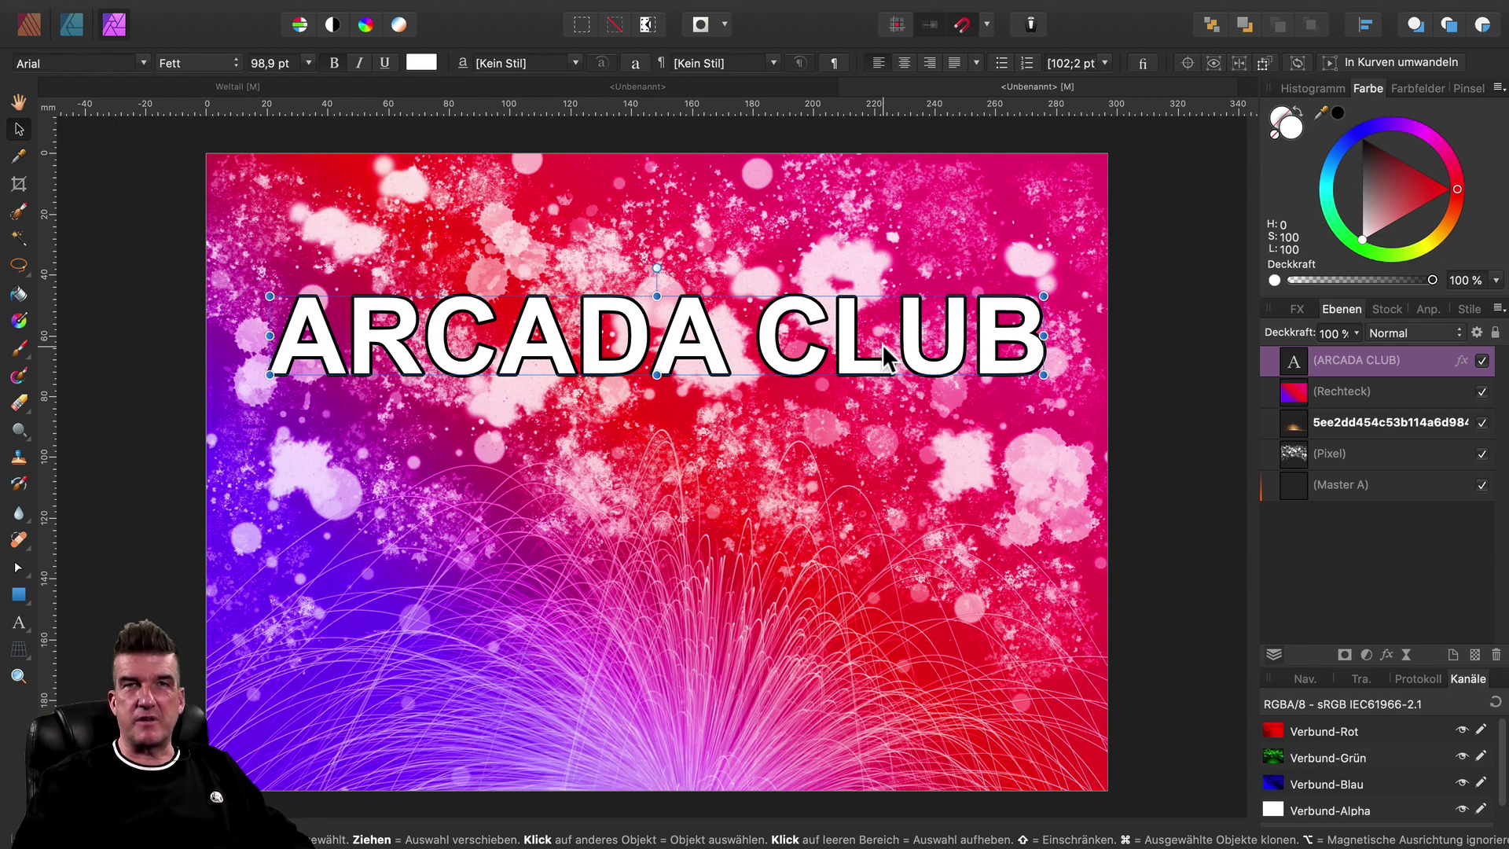
Add an empty pixel layer and choose a white branching texture brush for lightning.
{"action": "left_click", "coordinate": [1475, 653]}
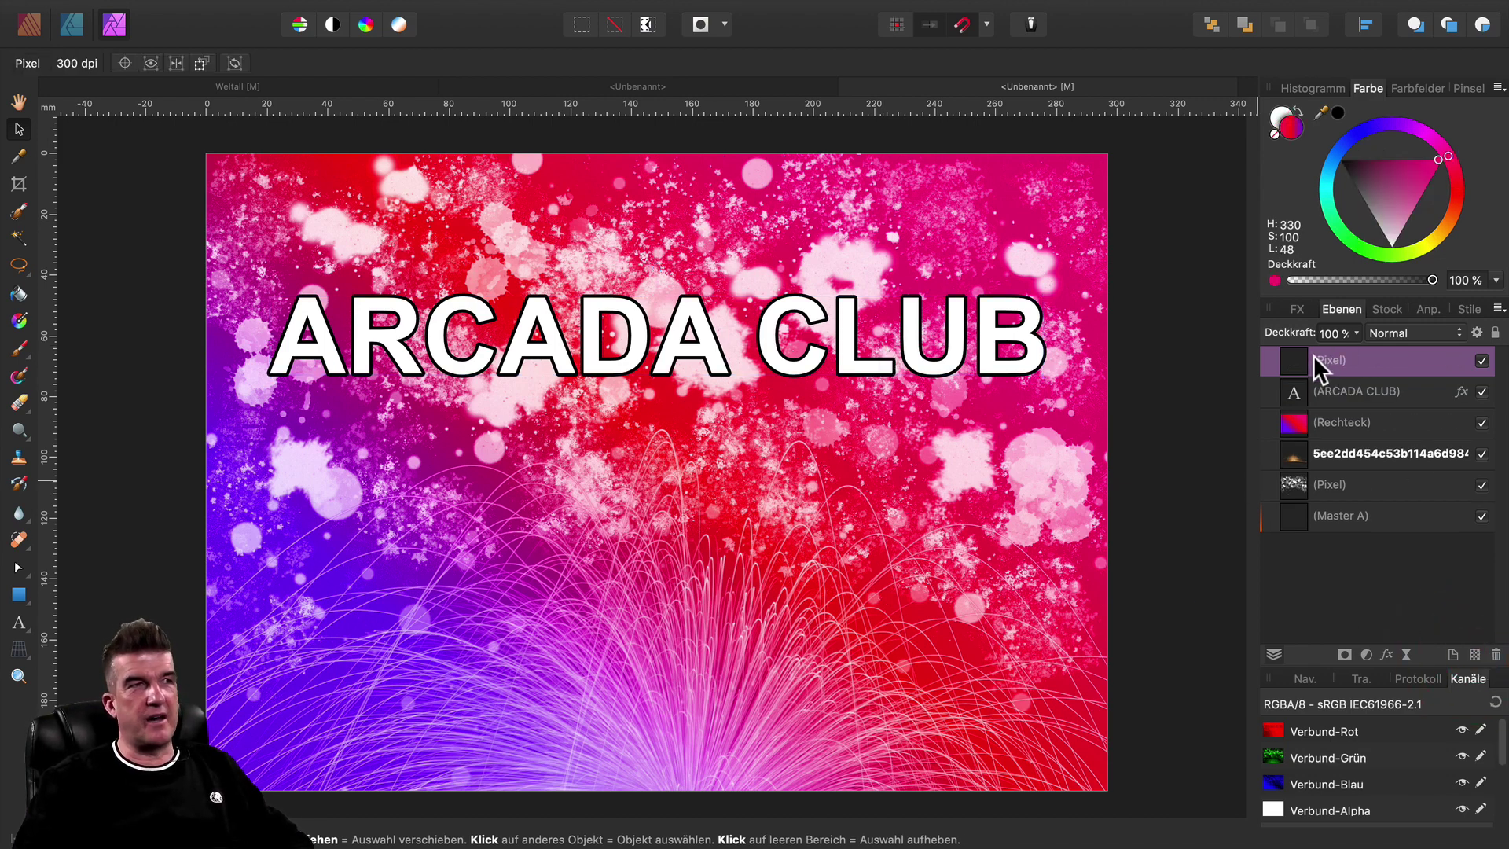
{"action": "left_click", "coordinate": [19, 348]}
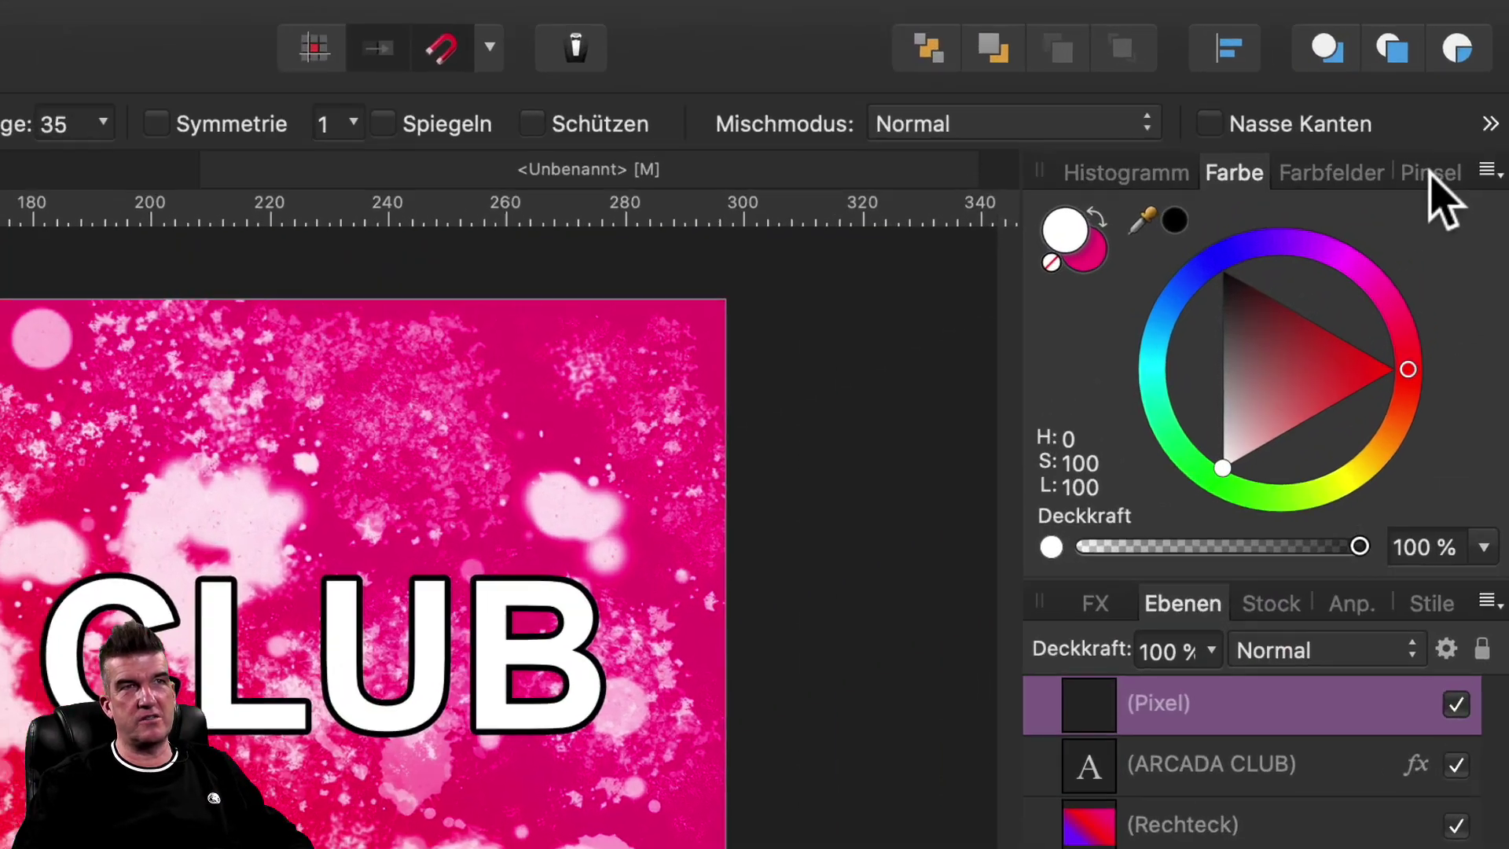
{"action": "left_click", "coordinate": [1468, 88]}
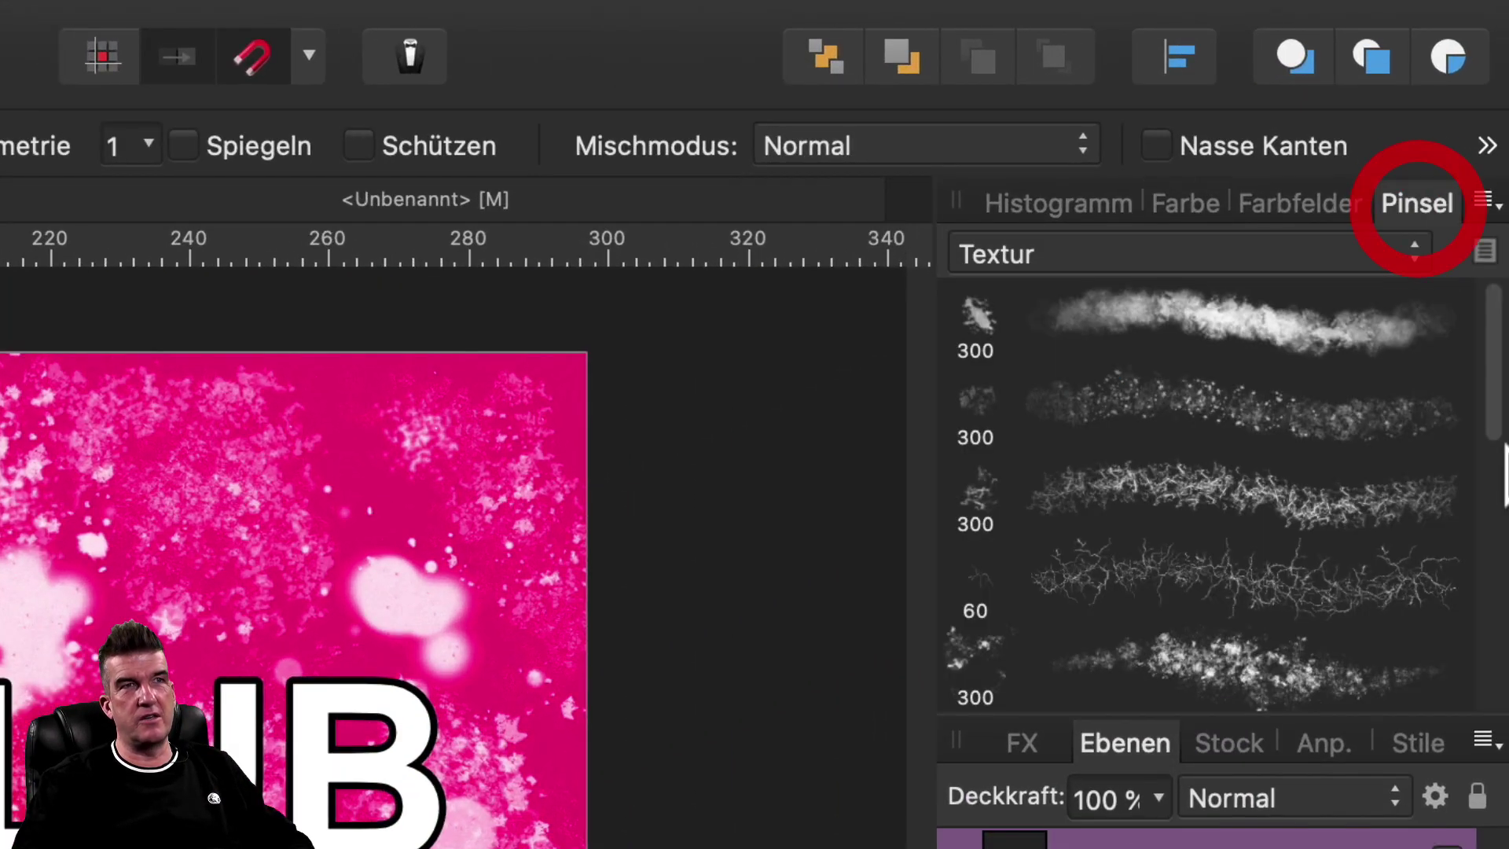
{"action": "left_click", "coordinate": [994, 256]}
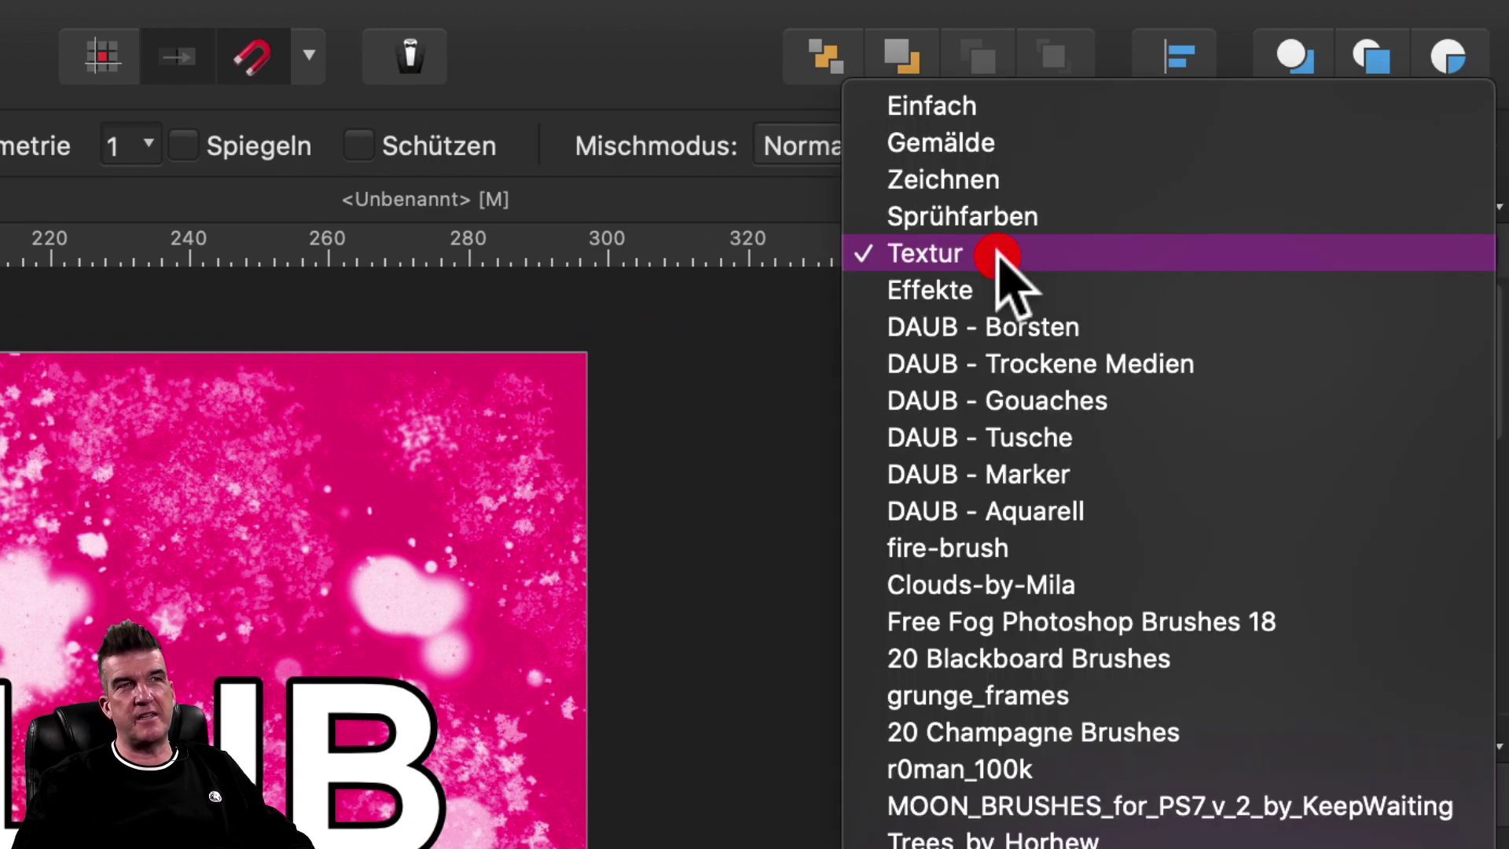
{"action": "left_click", "coordinate": [922, 262]}
{"action": "left_click", "coordinate": [1142, 575]}
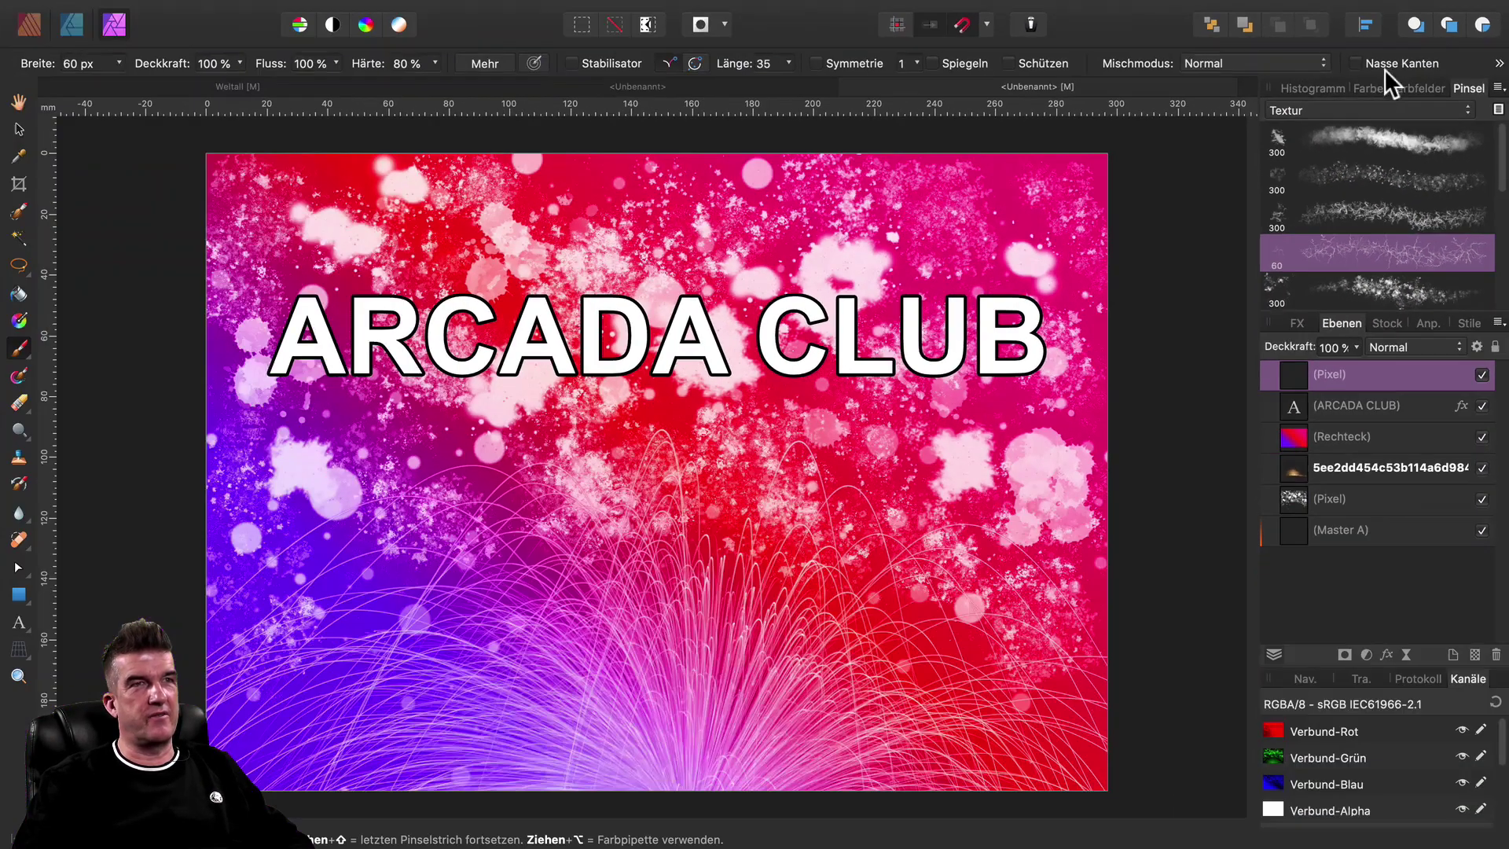
{"action": "left_click", "coordinate": [1371, 88]}
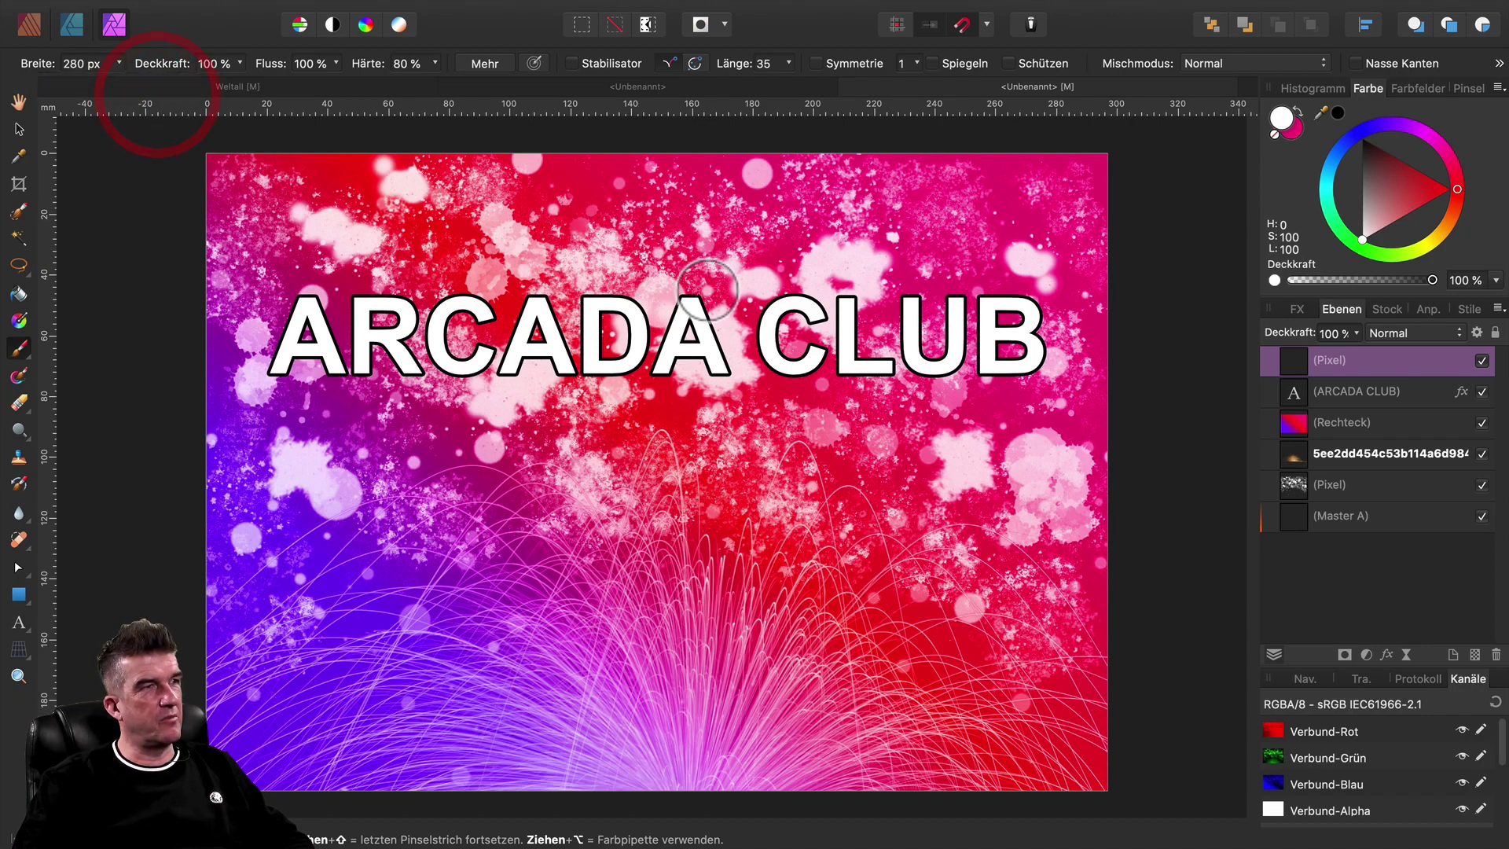
Paint 280 px lightning strokes around the A, the CA letters and CLUB's C.
{"action": "scroll", "coordinate": [736, 232], "scroll_direction": "up", "scroll_amount": 3}
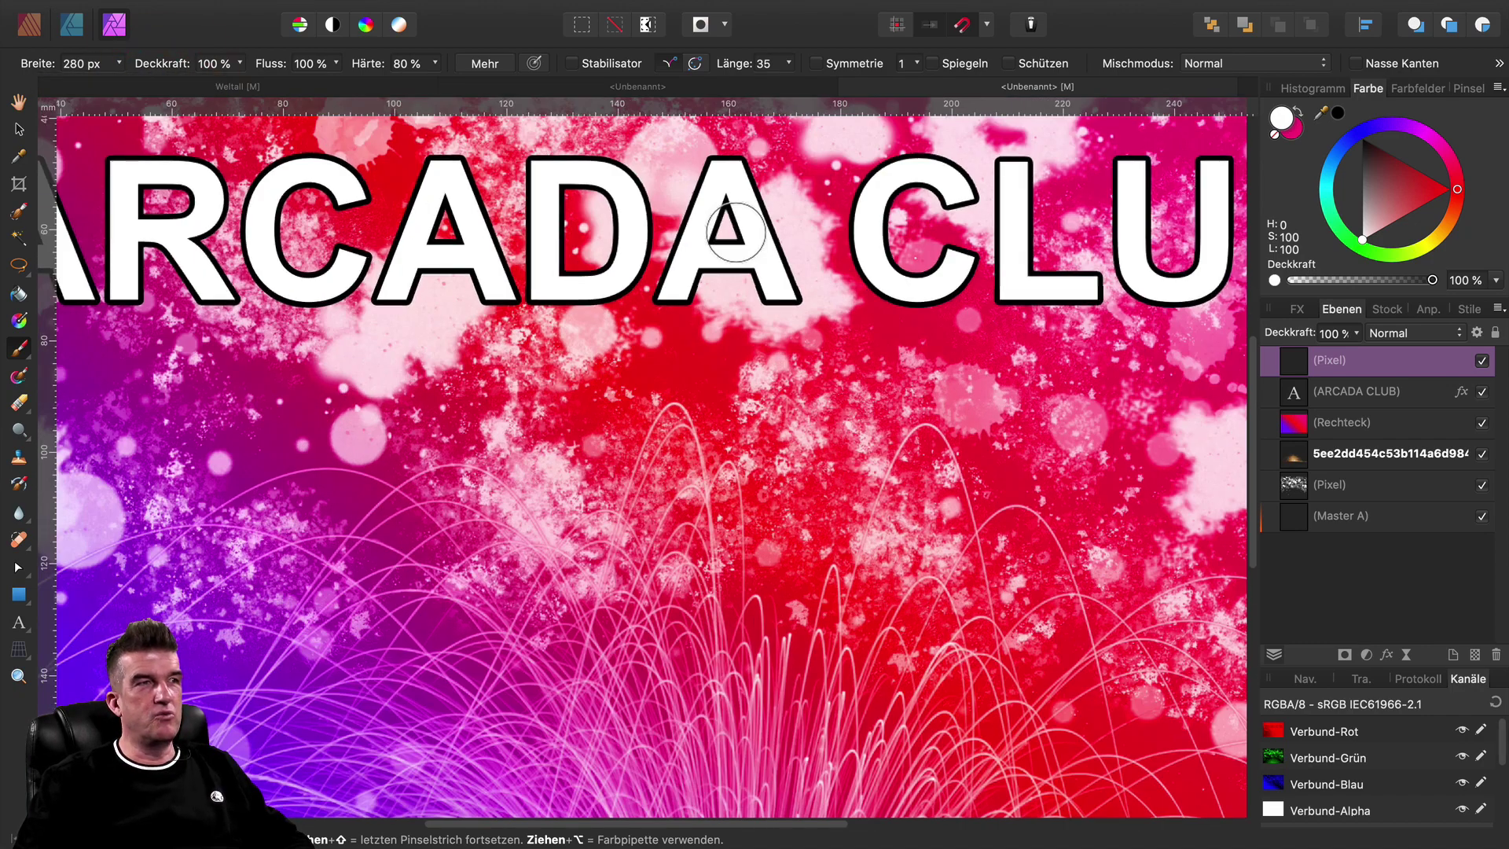
{"action": "scroll", "coordinate": [723, 252], "scroll_direction": "up", "scroll_amount": 3}
{"action": "scroll", "coordinate": [709, 270], "scroll_direction": "up", "scroll_amount": 2}
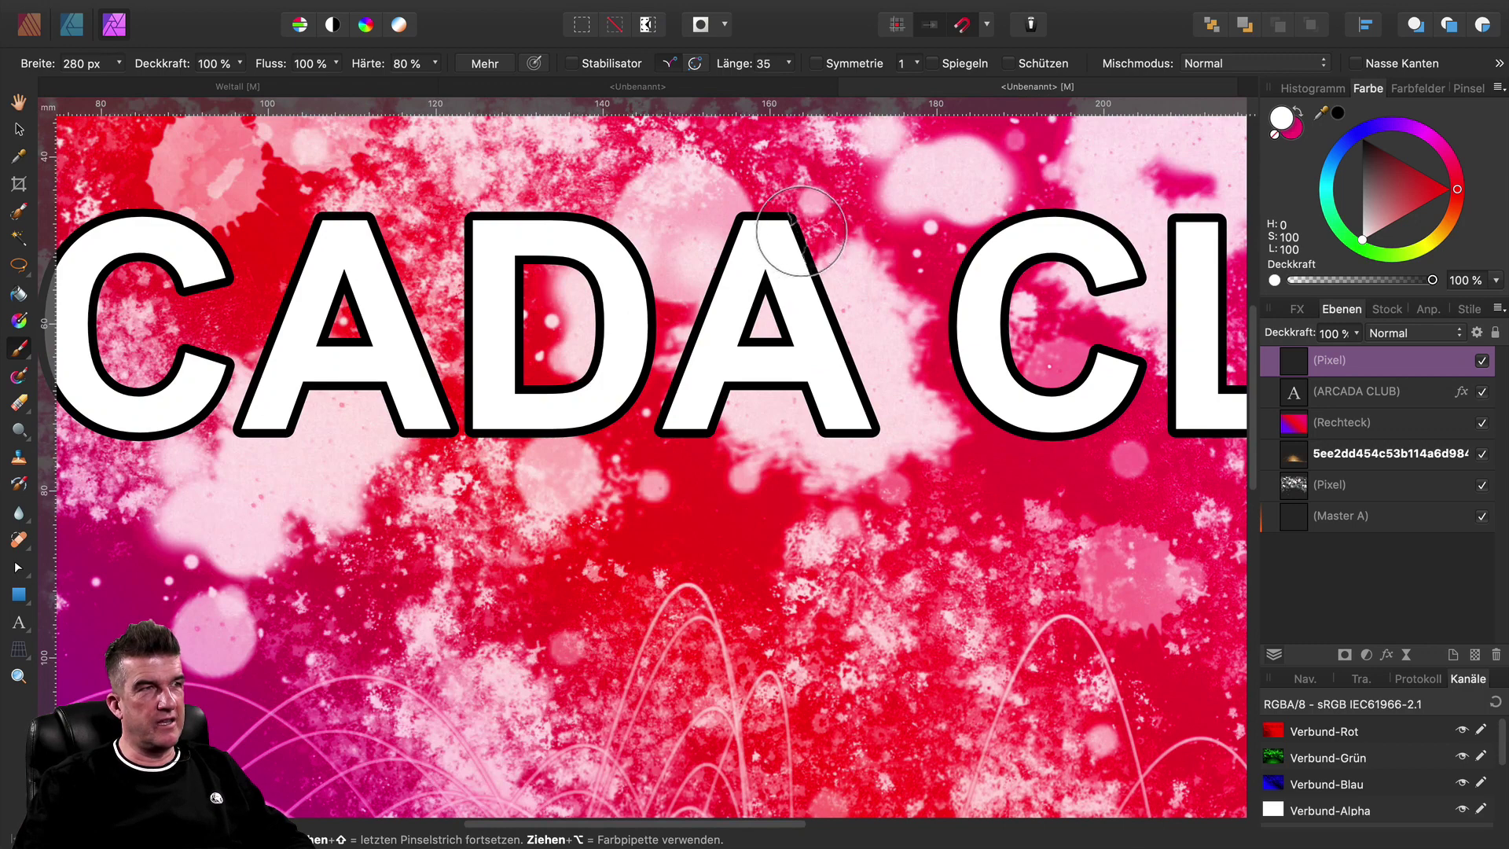
{"action": "mouse_move", "coordinate": [794, 226]}
{"action": "left_mouse_down"}
{"action": "mouse_move", "coordinate": [835, 314]}
{"action": "mouse_move", "coordinate": [782, 465]}
{"action": "mouse_move", "coordinate": [660, 471]}
{"action": "mouse_move", "coordinate": [640, 438]}
{"action": "mouse_move", "coordinate": [303, 455]}
{"action": "mouse_move", "coordinate": [219, 437]}
{"action": "left_mouse_up"}
{"action": "left_click_drag", "start_coordinate": [1029, 235], "coordinate": [1031, 218]}
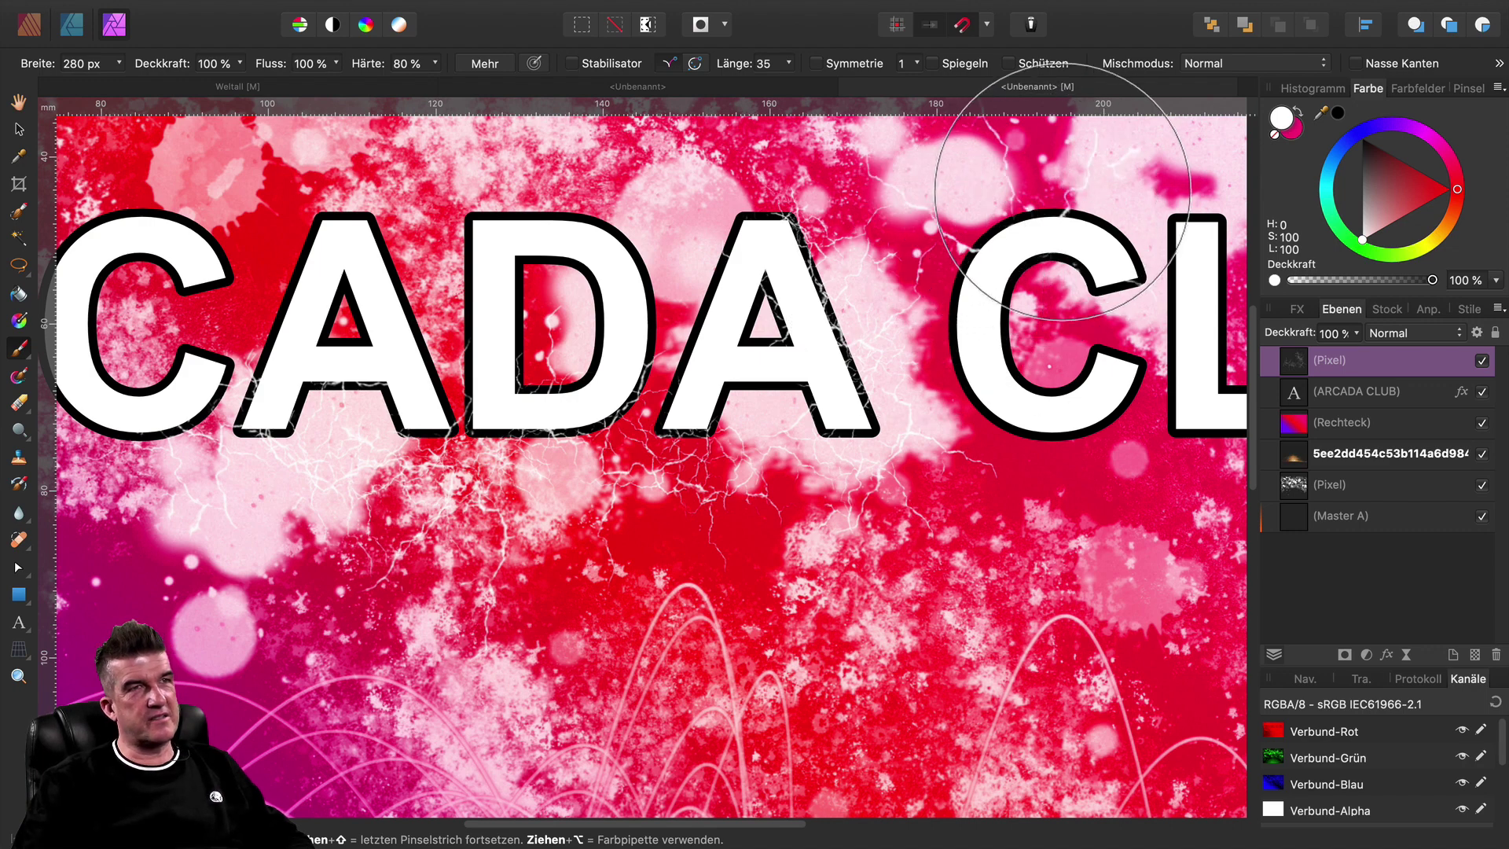
Select the 60 px crackle brush and increase its Size Variance in Dynamics.
{"action": "left_click", "coordinate": [1467, 88]}
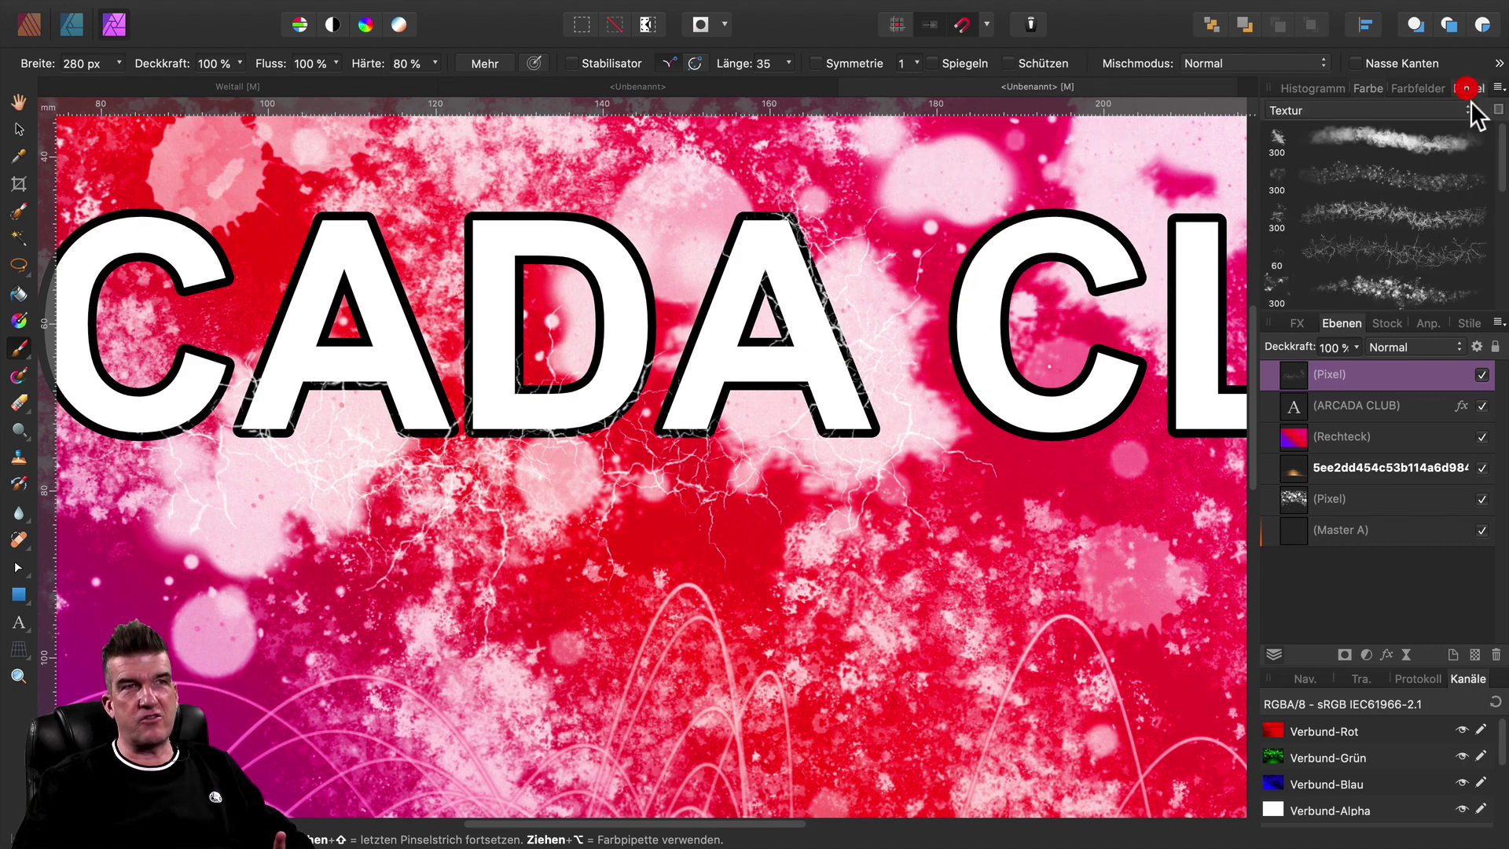
{"action": "left_click", "coordinate": [1368, 247]}
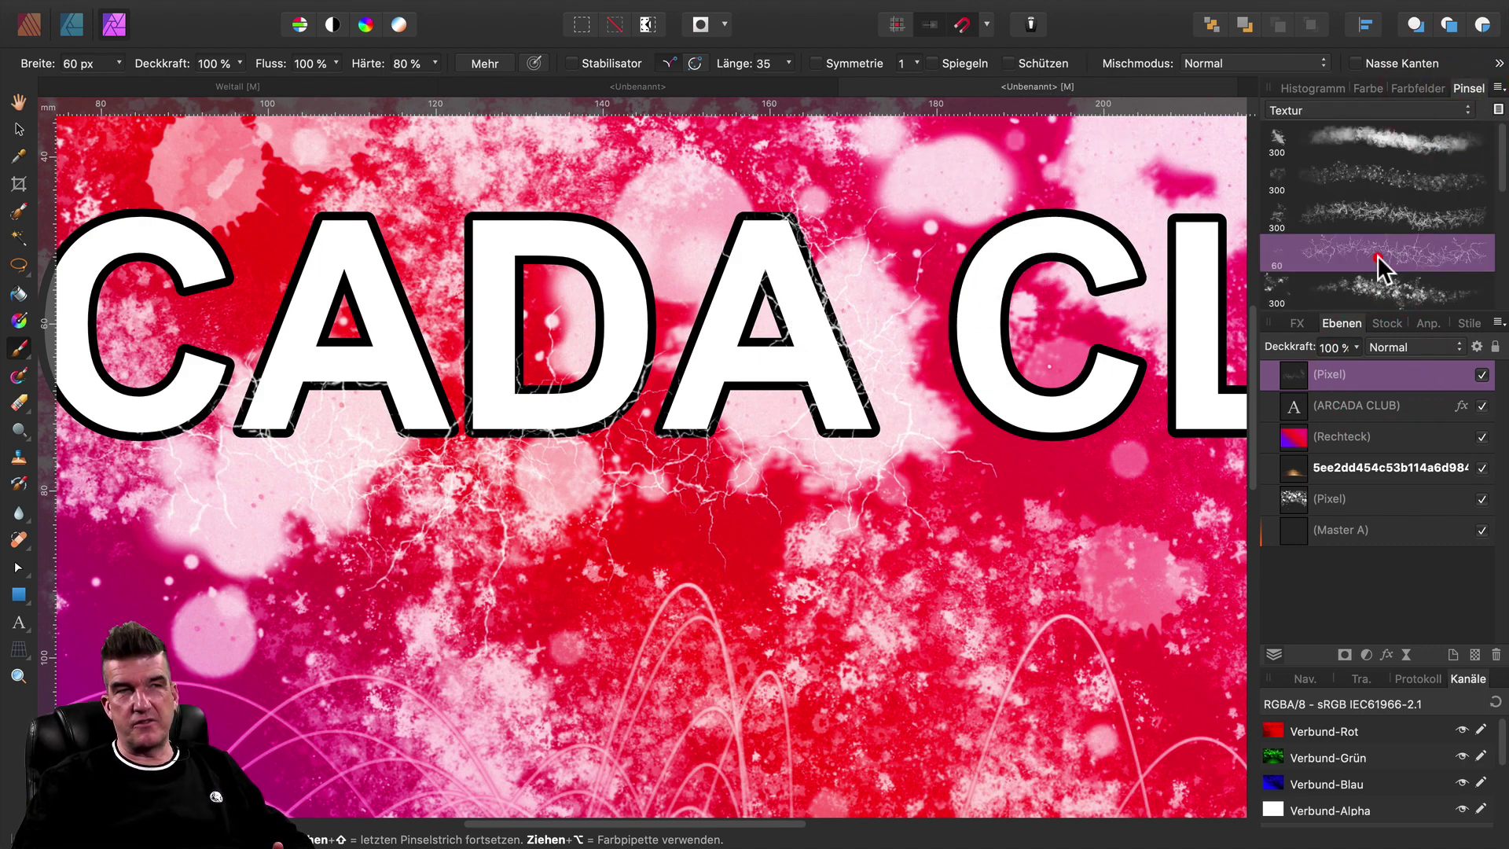
{"action": "double_click", "coordinate": [1377, 255]}
{"action": "left_click", "coordinate": [1160, 170]}
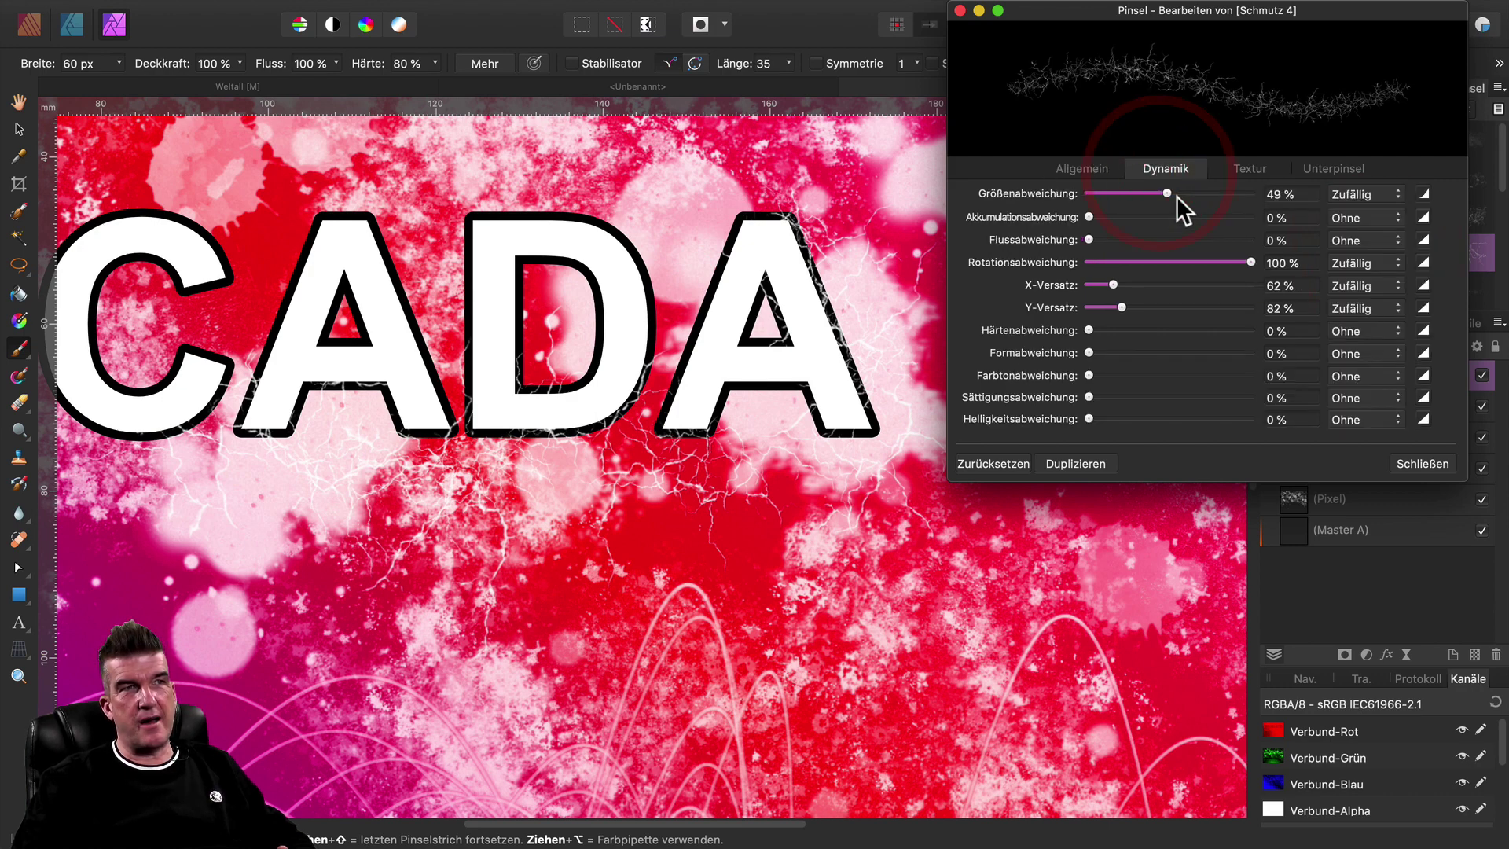
{"action": "left_click_drag", "start_coordinate": [1168, 193], "coordinate": [1139, 195]}
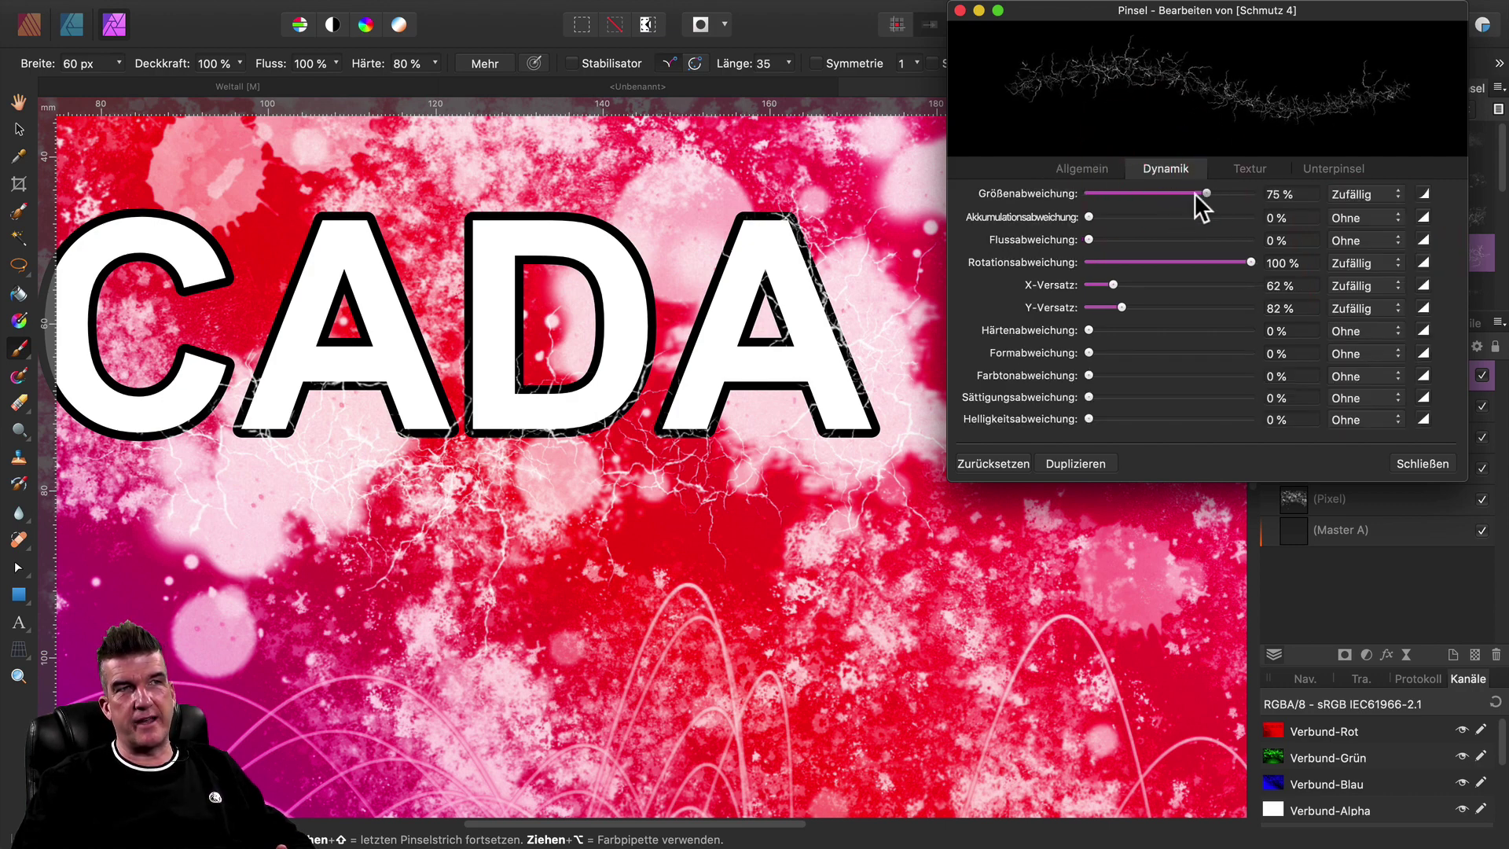
{"action": "left_click", "coordinate": [1423, 463]}
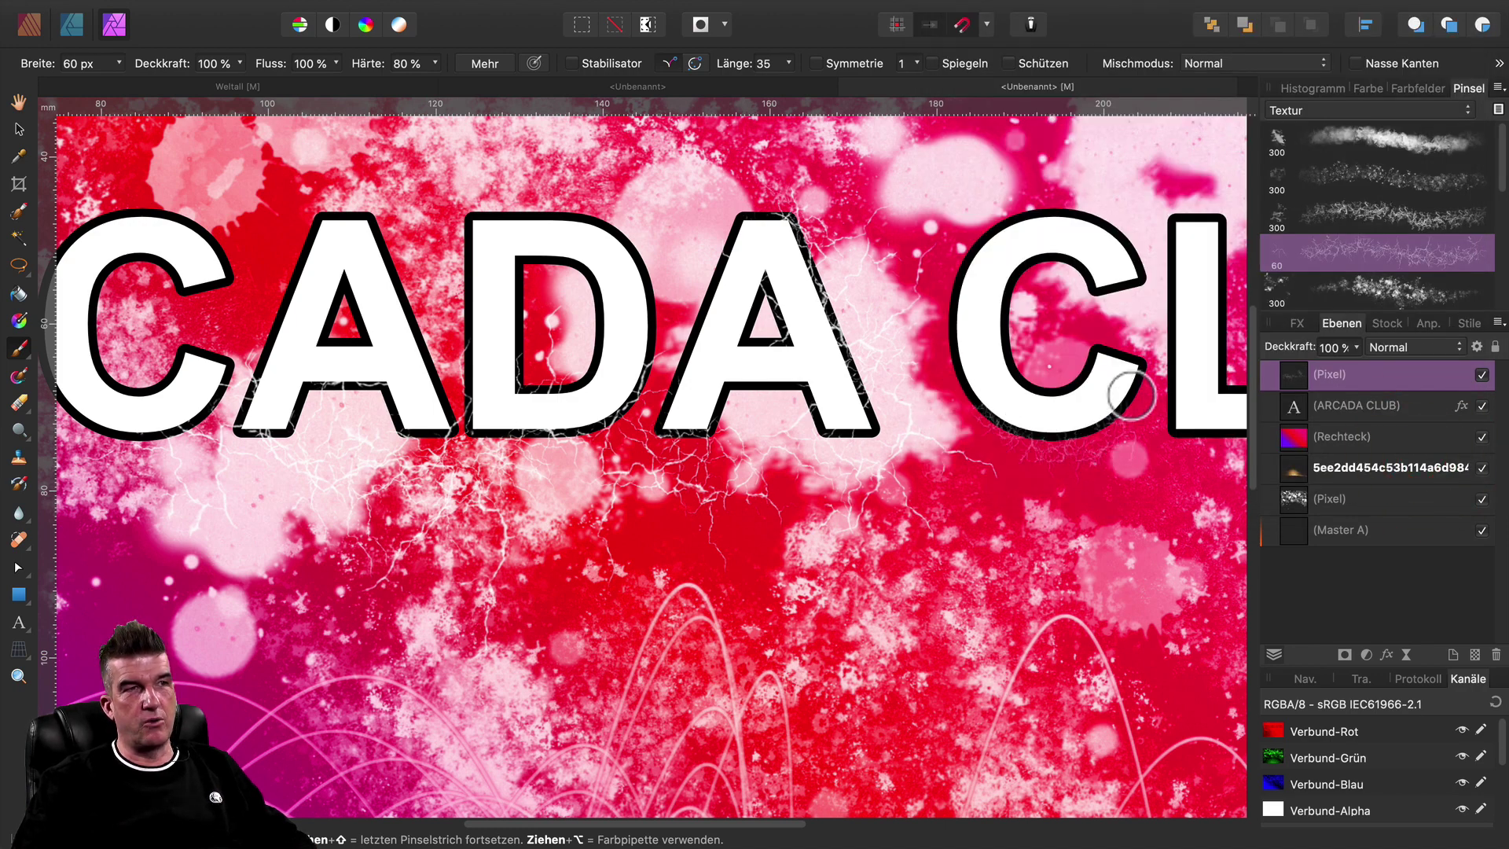
Trace fine crackle texture along the C and D outlines.
{"action": "mouse_move", "coordinate": [940, 338]}
{"action": "left_mouse_down"}
{"action": "mouse_move", "coordinate": [1089, 208]}
{"action": "mouse_move", "coordinate": [955, 427]}
{"action": "mouse_move", "coordinate": [1014, 431]}
{"action": "left_mouse_up"}
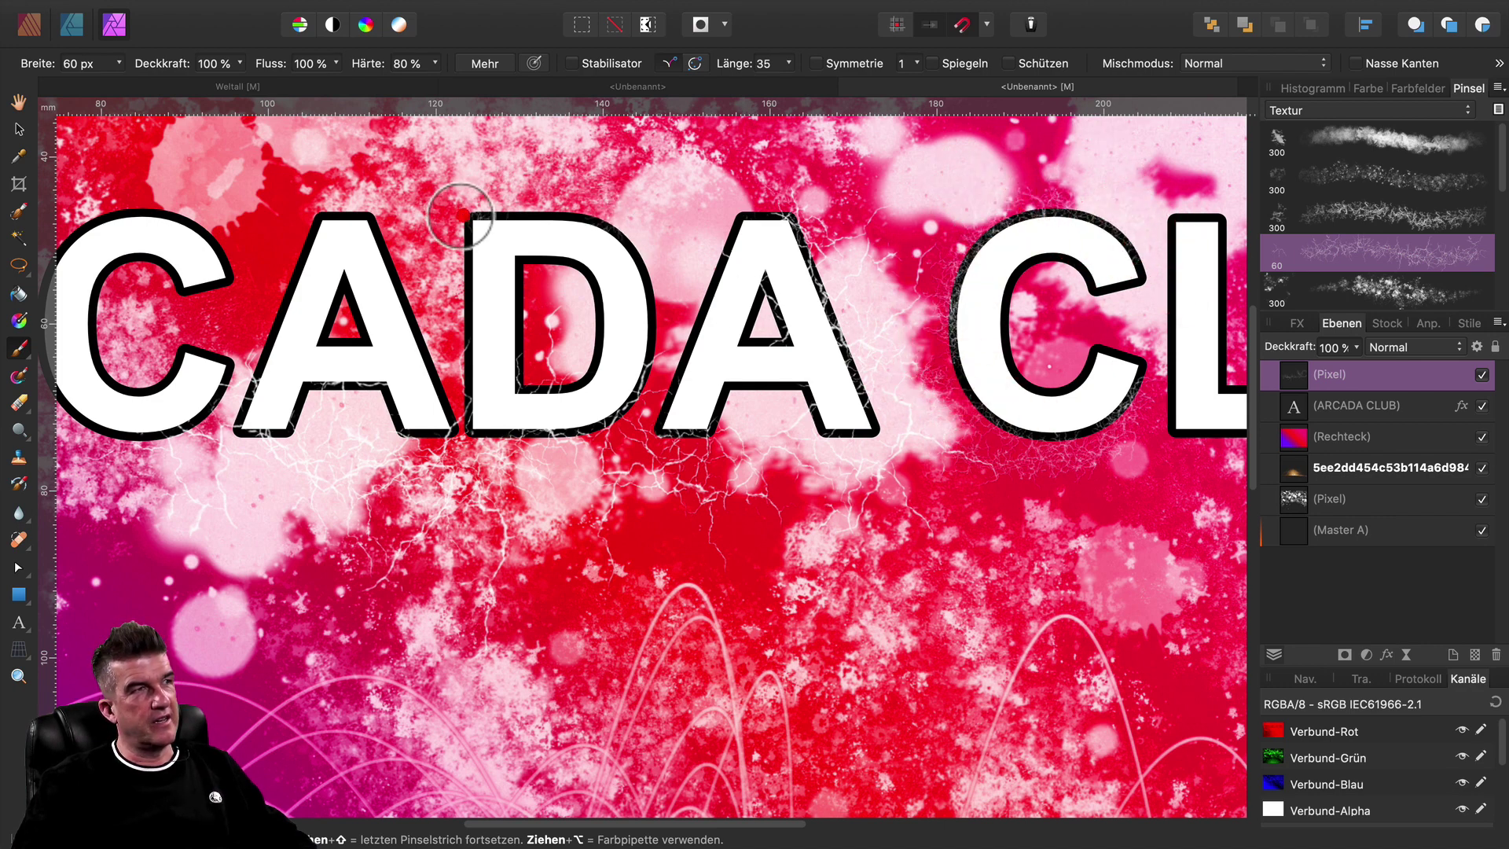
{"action": "mouse_move", "coordinate": [459, 215]}
{"action": "left_mouse_down"}
{"action": "mouse_move", "coordinate": [621, 228]}
{"action": "mouse_move", "coordinate": [650, 282]}
{"action": "left_mouse_up"}
{"action": "scroll", "coordinate": [798, 346], "scroll_direction": "left", "scroll_amount": 2}
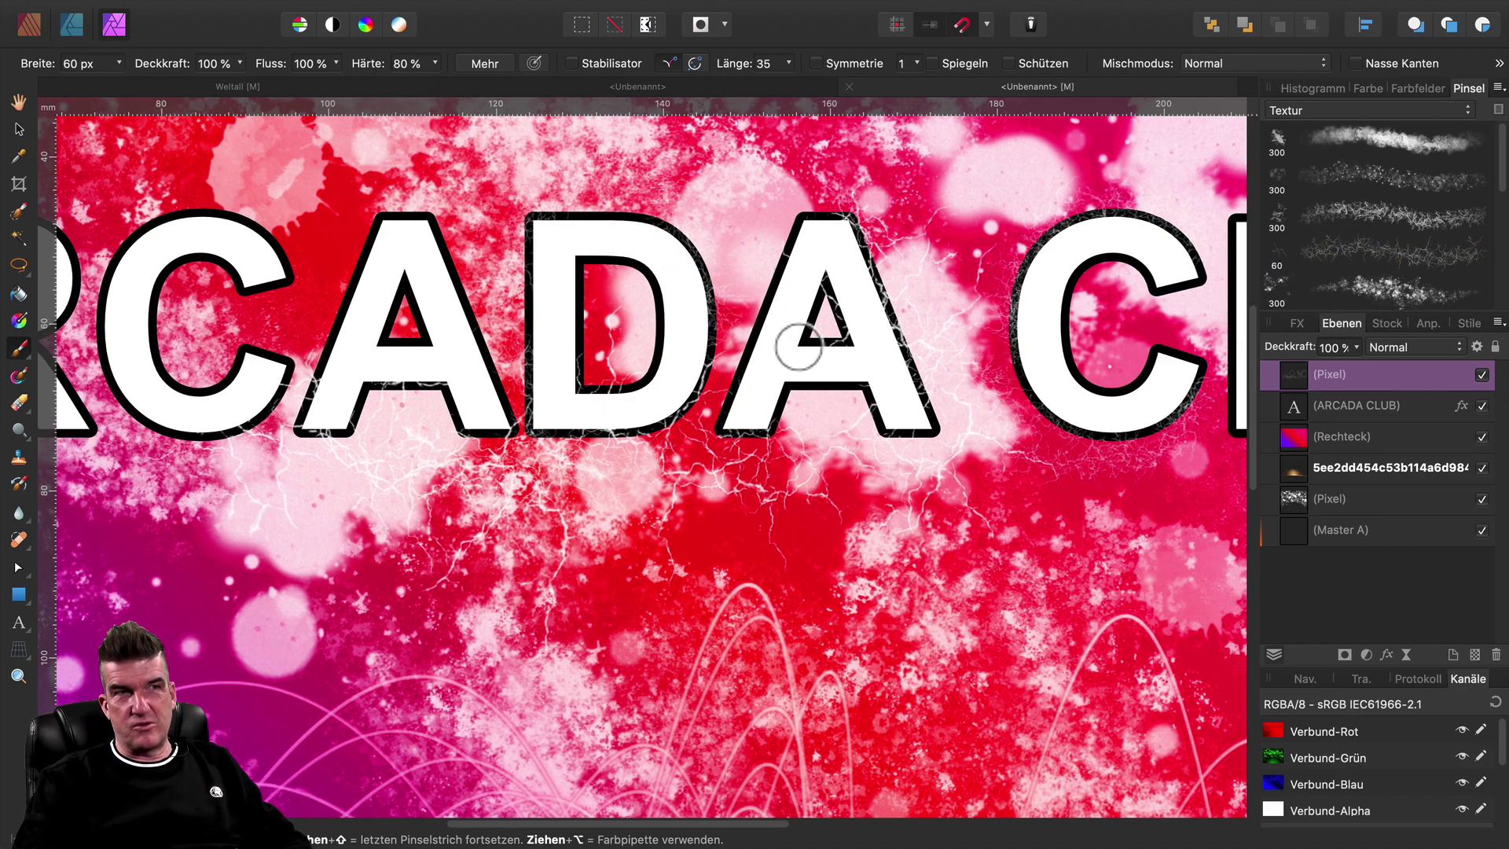
Give the lightning layer a white outer glow with about 0.7 px radius.
{"action": "left_click", "coordinate": [1385, 654]}
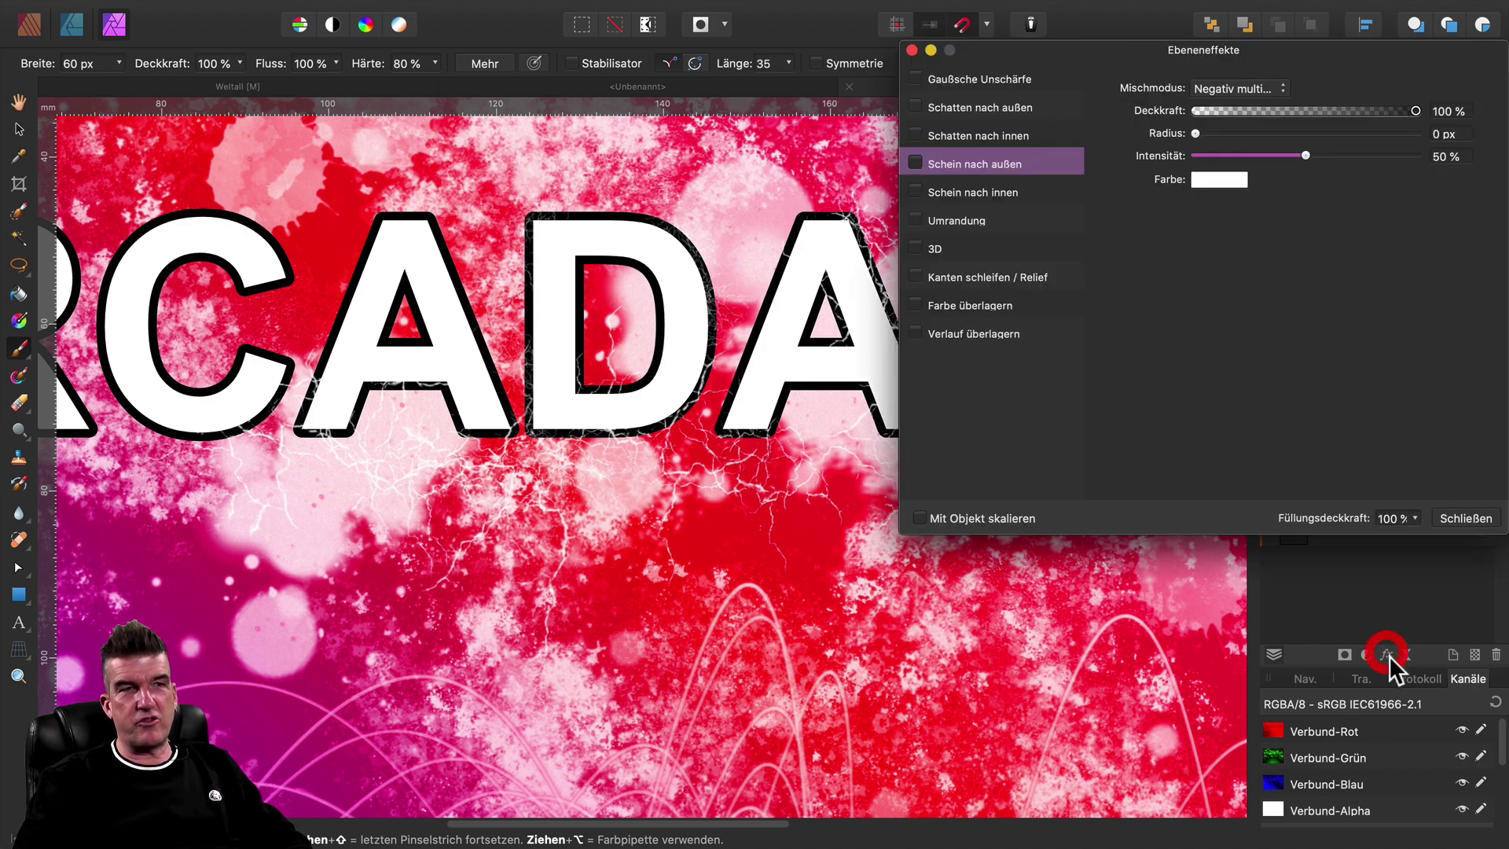
{"action": "left_click", "coordinate": [916, 160]}
{"action": "mouse_move", "coordinate": [1213, 133]}
{"action": "left_mouse_down"}
{"action": "mouse_move", "coordinate": [1283, 132]}
{"action": "mouse_move", "coordinate": [1230, 134]}
{"action": "left_mouse_up"}
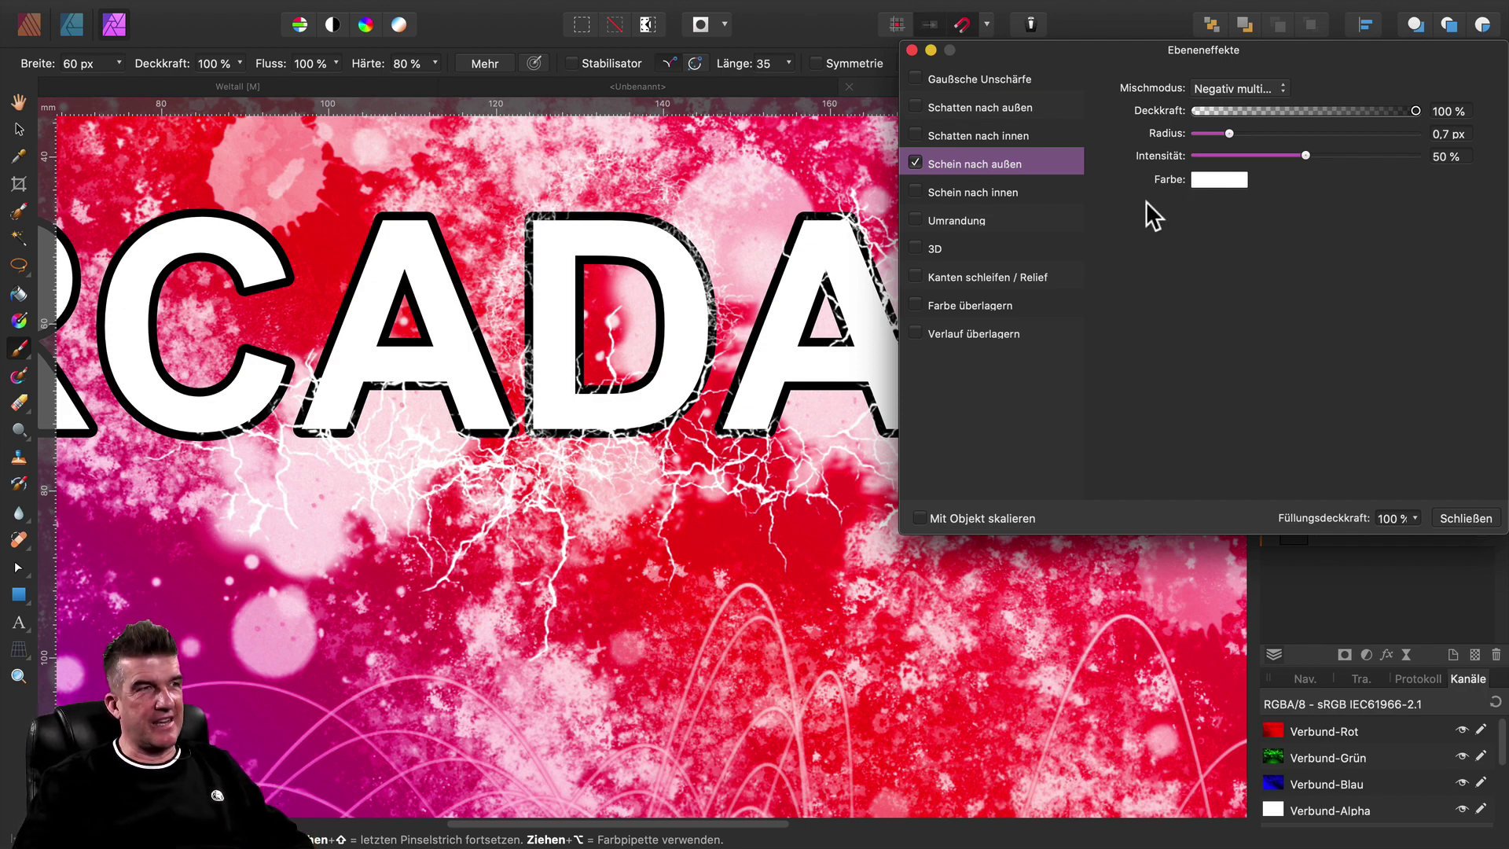
Paint crackle texture around the L, U and B of CLUB, then select the splatter layer.
{"action": "left_click", "coordinate": [912, 49]}
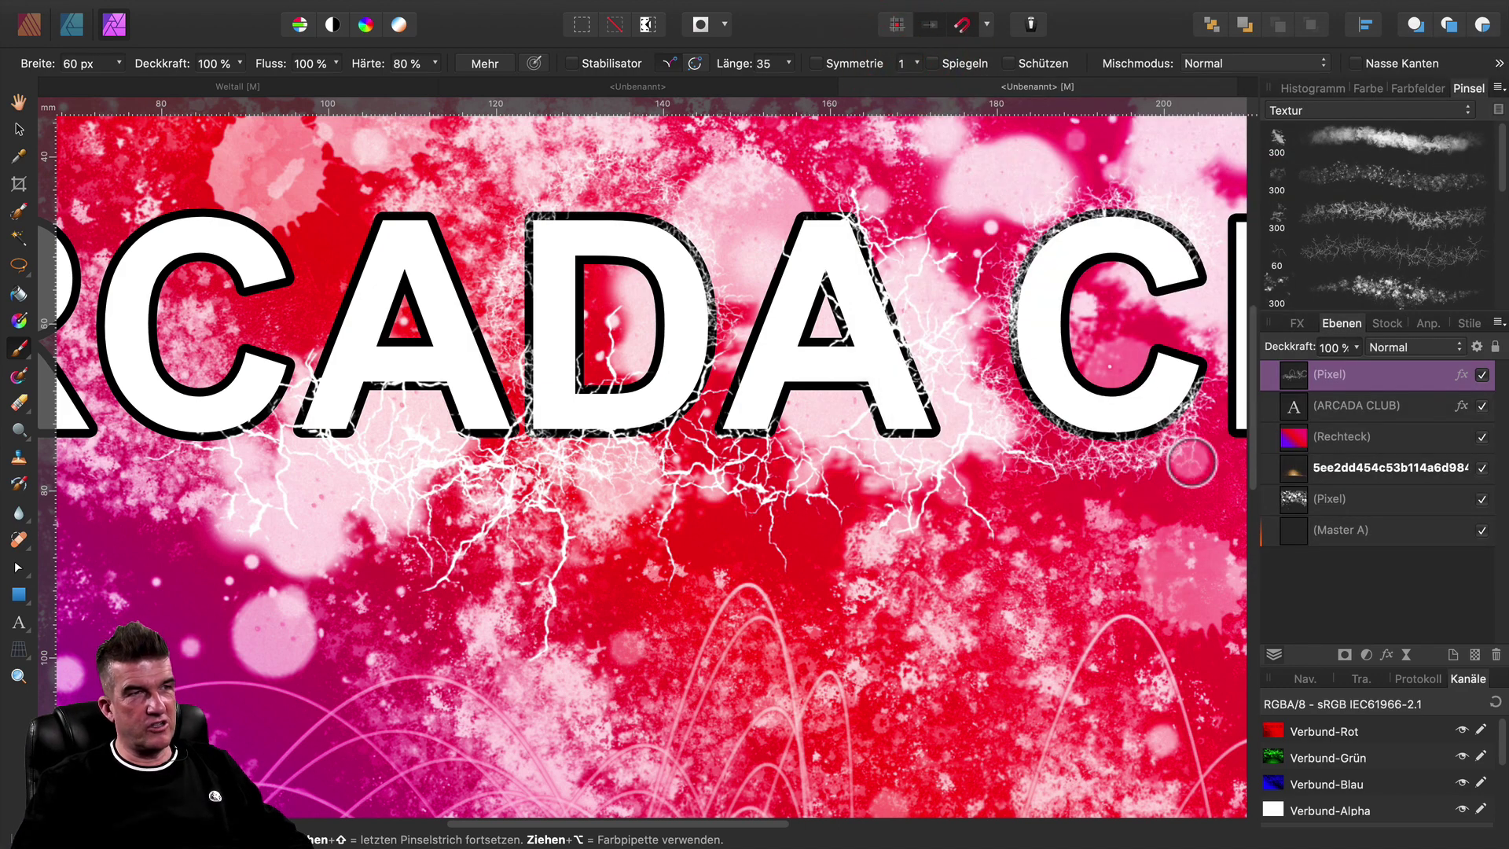
{"action": "scroll", "coordinate": [1191, 462], "scroll_direction": "right", "scroll_amount": 3}
{"action": "scroll", "coordinate": [1022, 425], "scroll_direction": "right", "scroll_amount": 2}
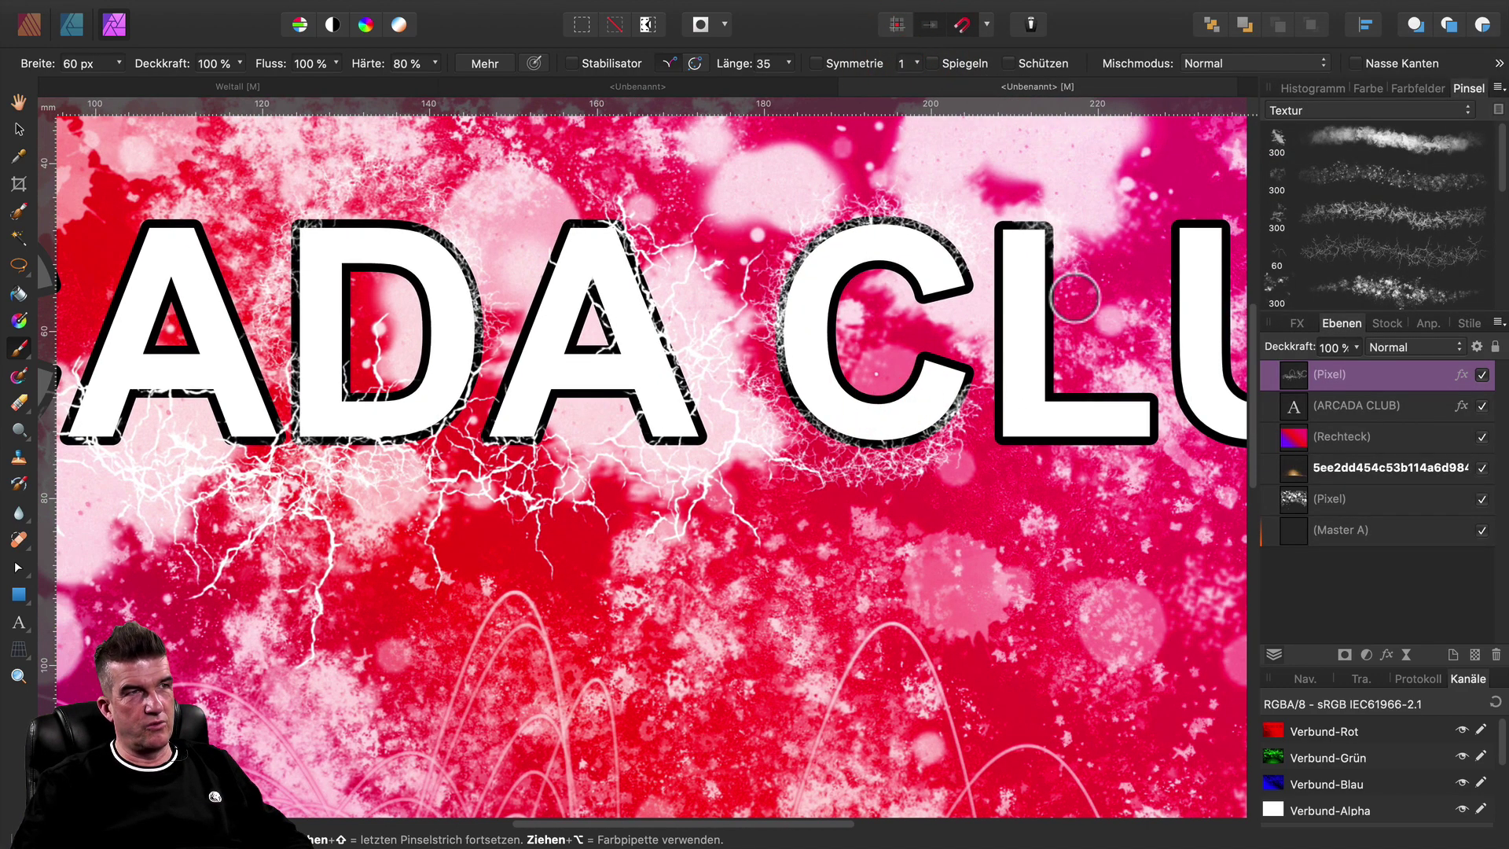
{"action": "left_click_drag", "start_coordinate": [1074, 297], "coordinate": [992, 440]}
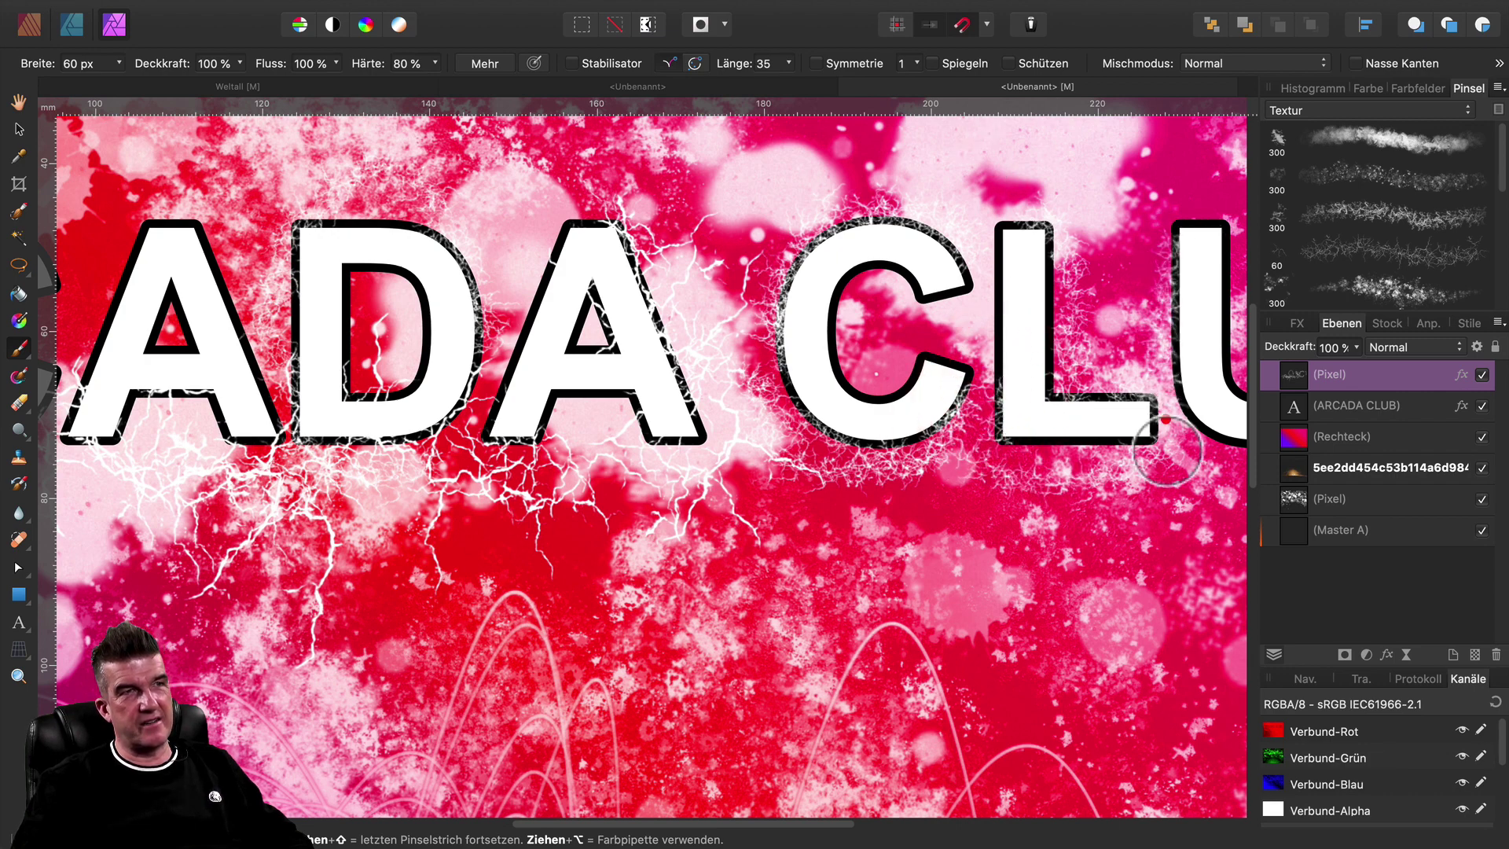
{"action": "scroll", "coordinate": [1164, 440], "scroll_direction": "right", "scroll_amount": 8}
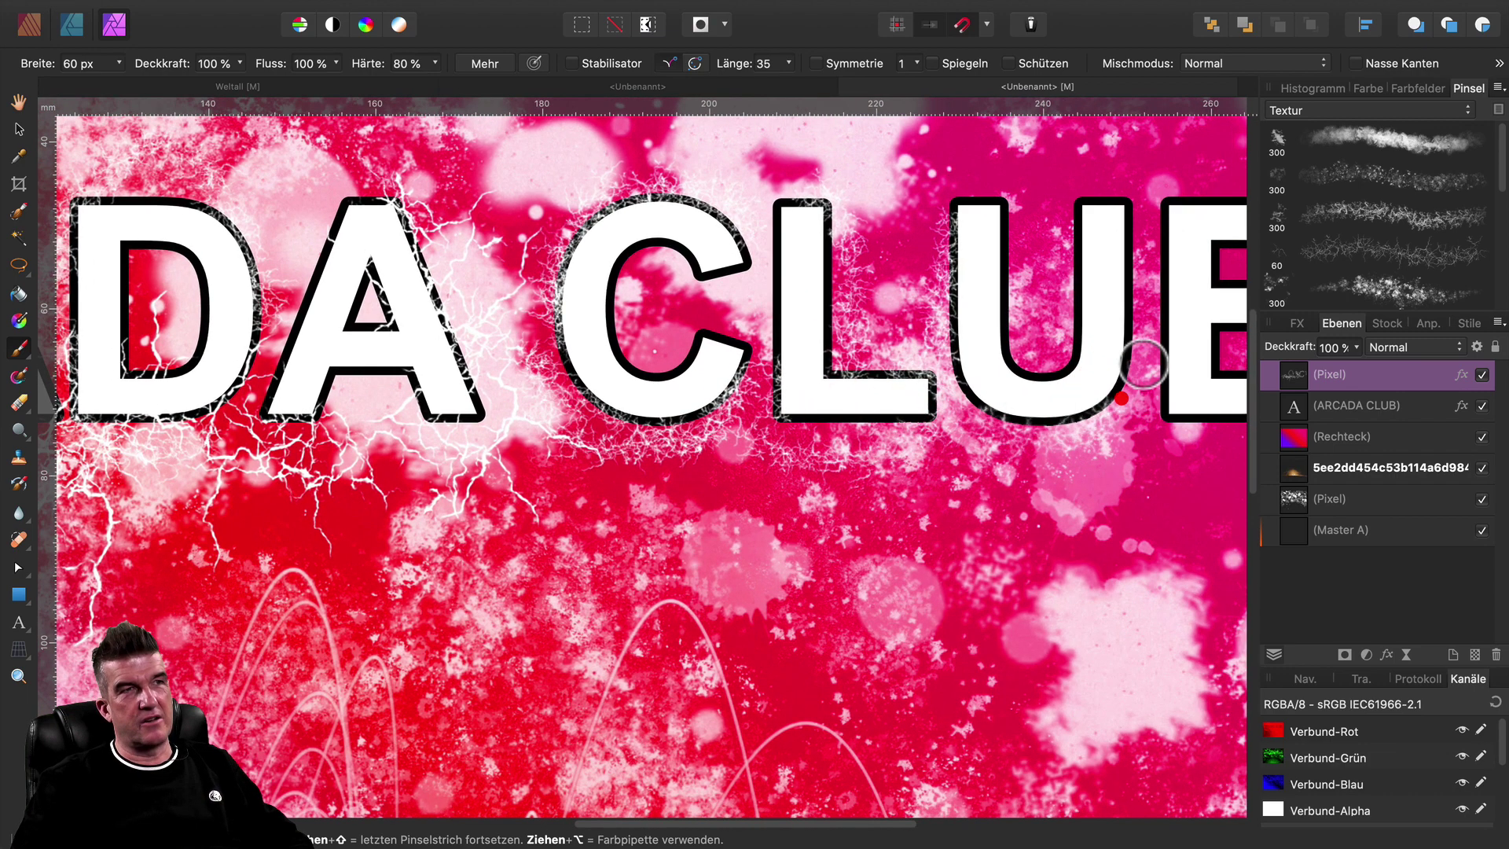
{"action": "left_click_drag", "start_coordinate": [1144, 363], "coordinate": [1161, 199]}
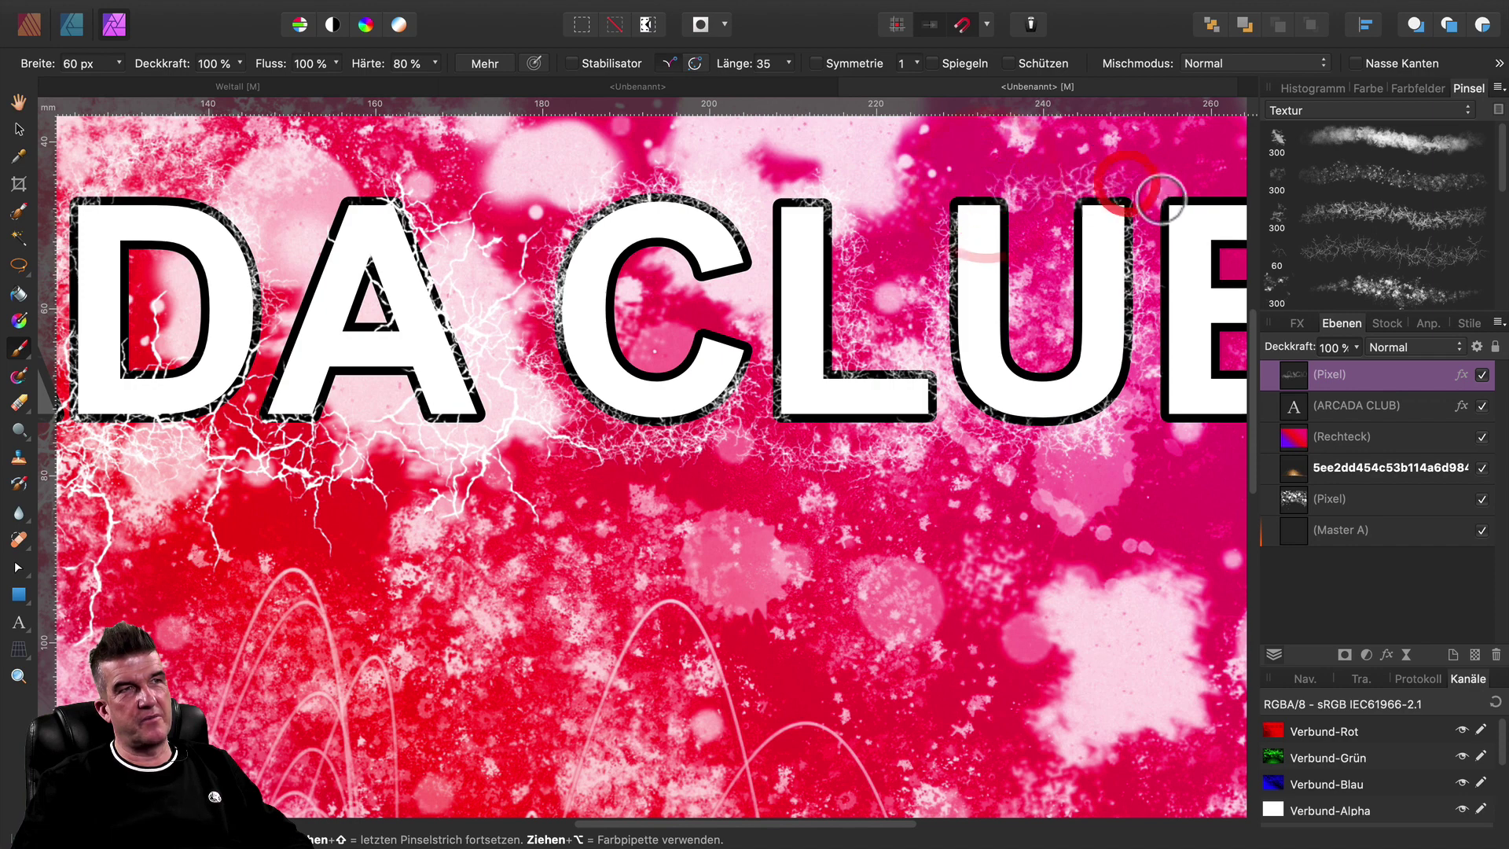
{"action": "scroll", "coordinate": [1183, 464], "scroll_direction": "right", "scroll_amount": 4}
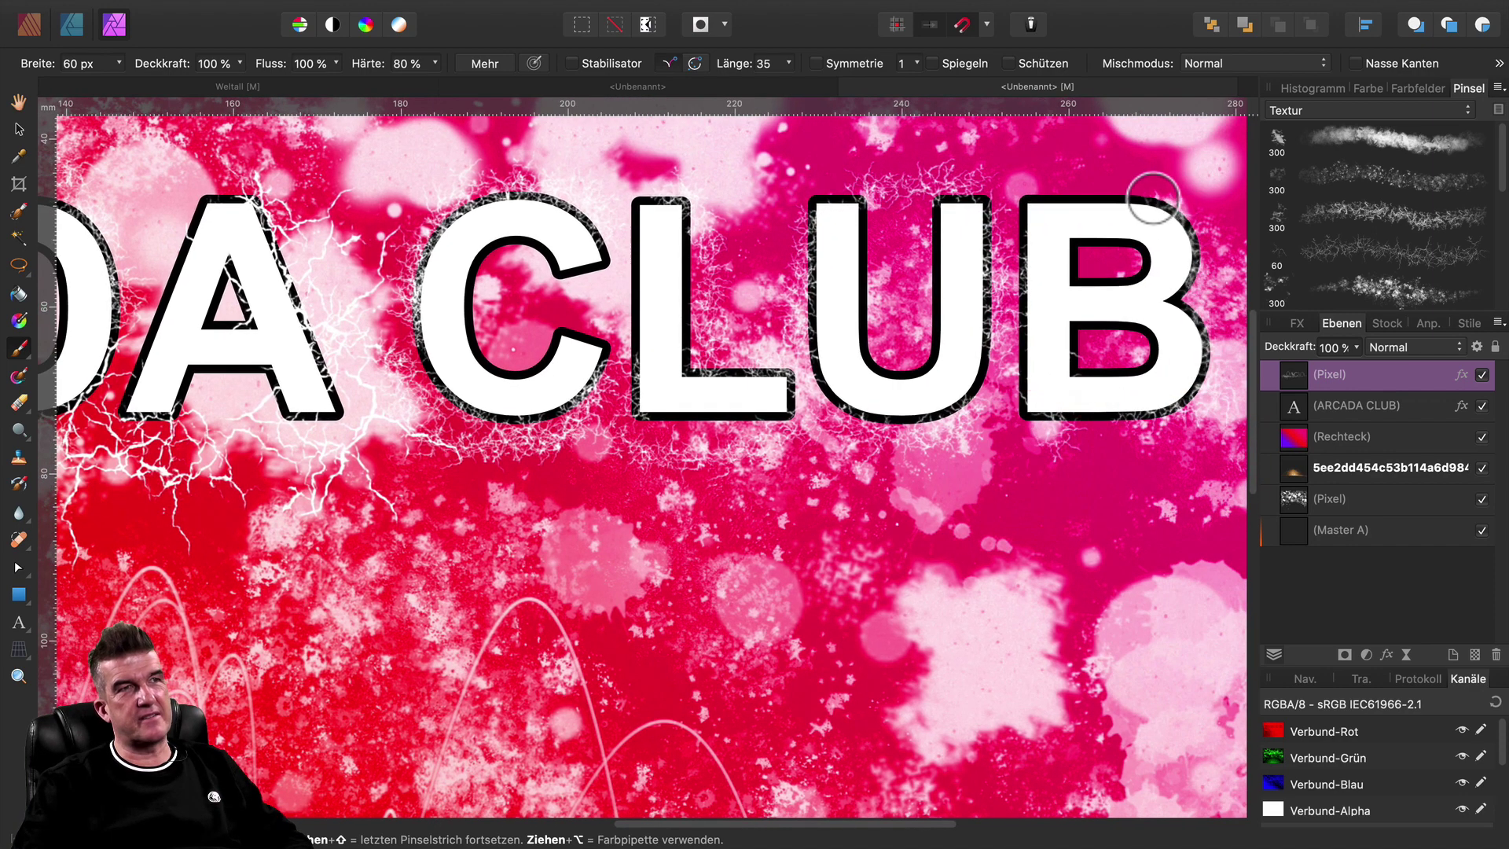
{"action": "scroll", "coordinate": [1027, 218], "scroll_direction": "up", "scroll_amount": 3}
{"action": "scroll", "coordinate": [1027, 217], "scroll_direction": "left", "scroll_amount": 3}
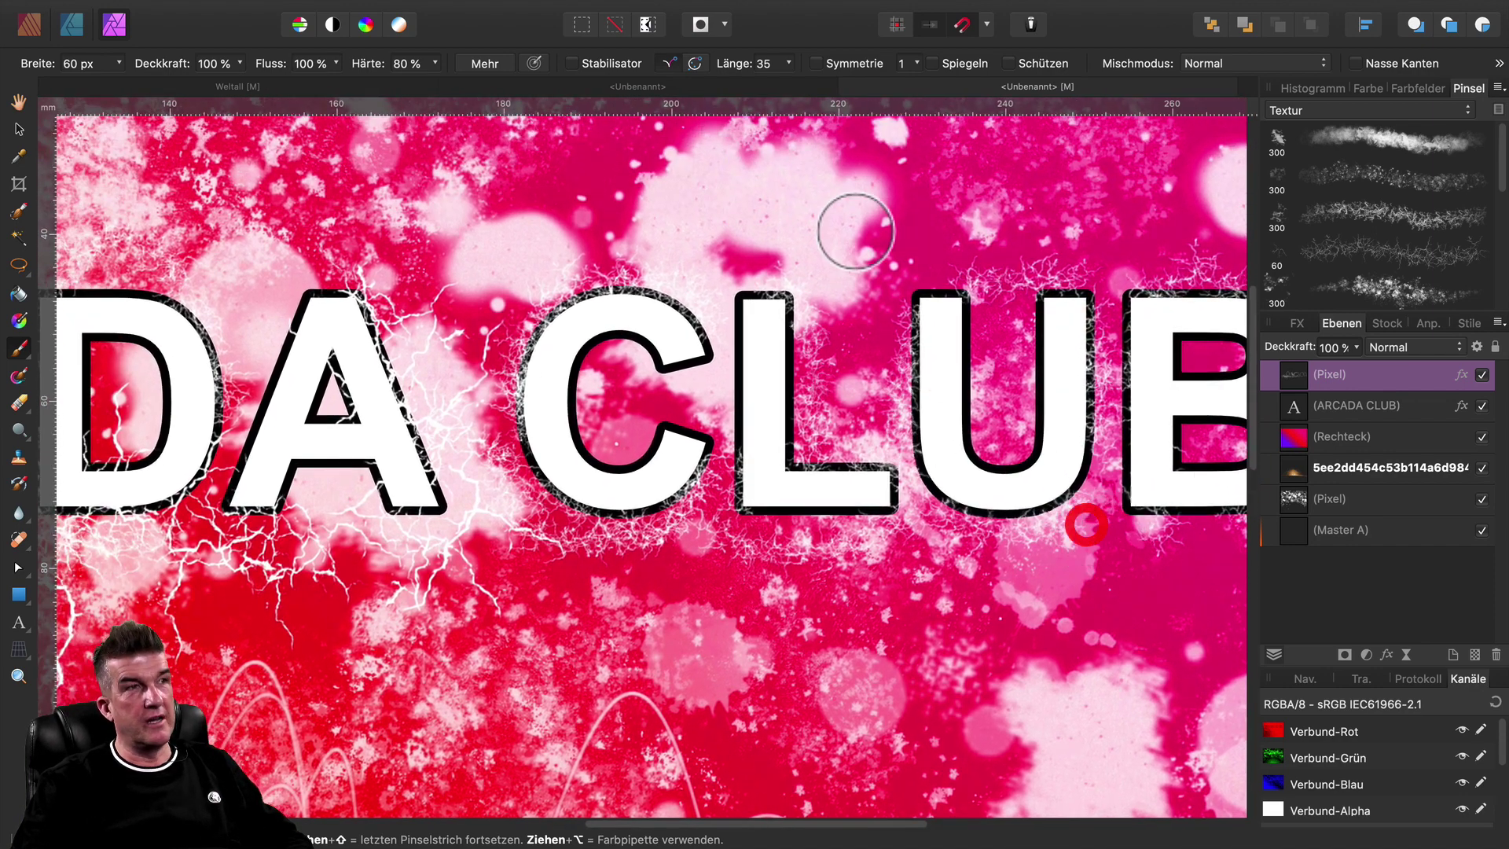
{"action": "left_click", "coordinate": [914, 203]}
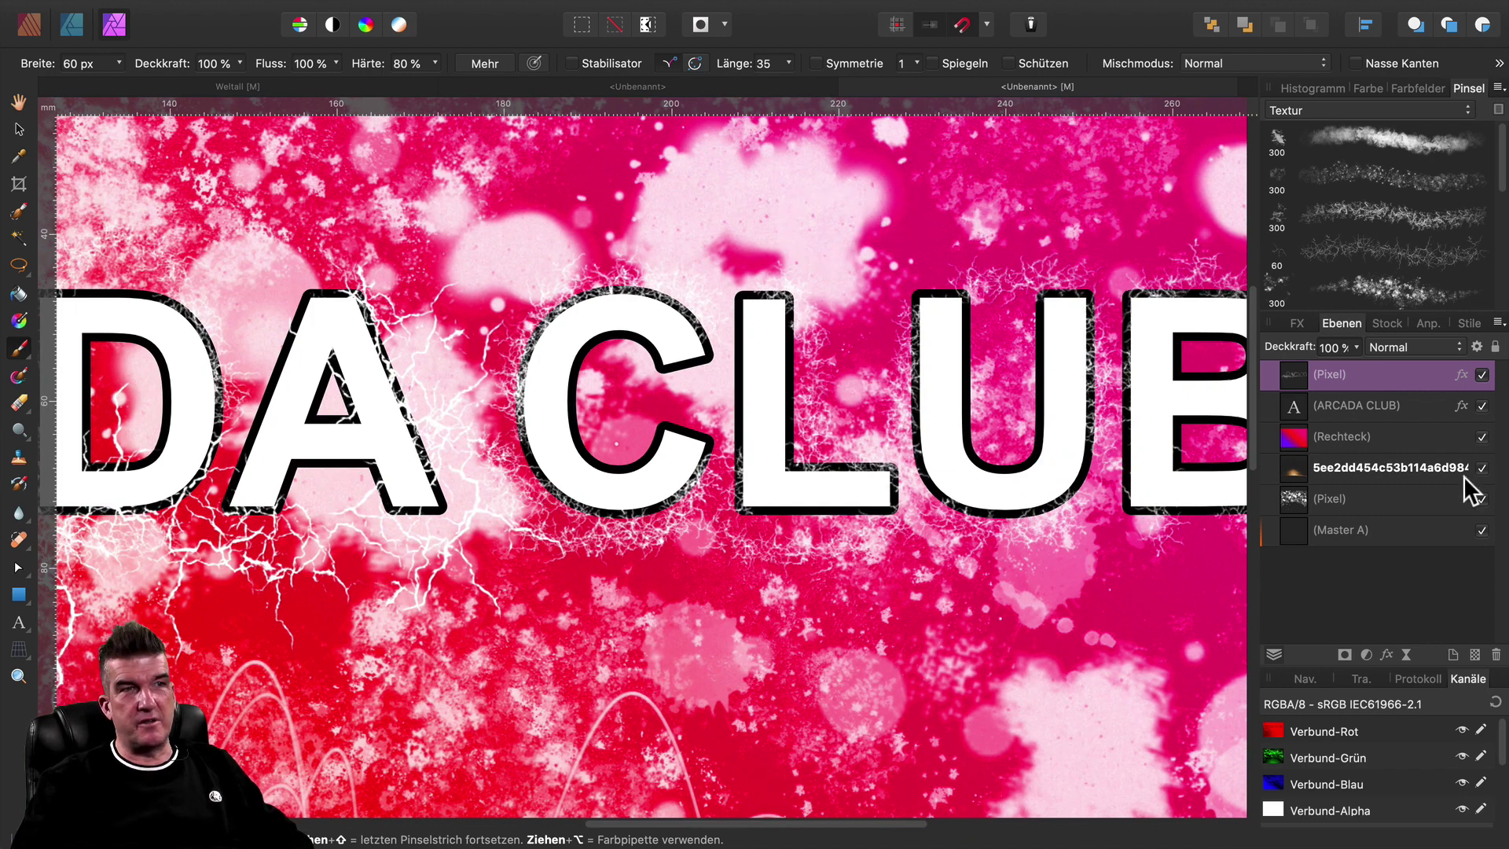
{"action": "left_click", "coordinate": [1377, 503]}
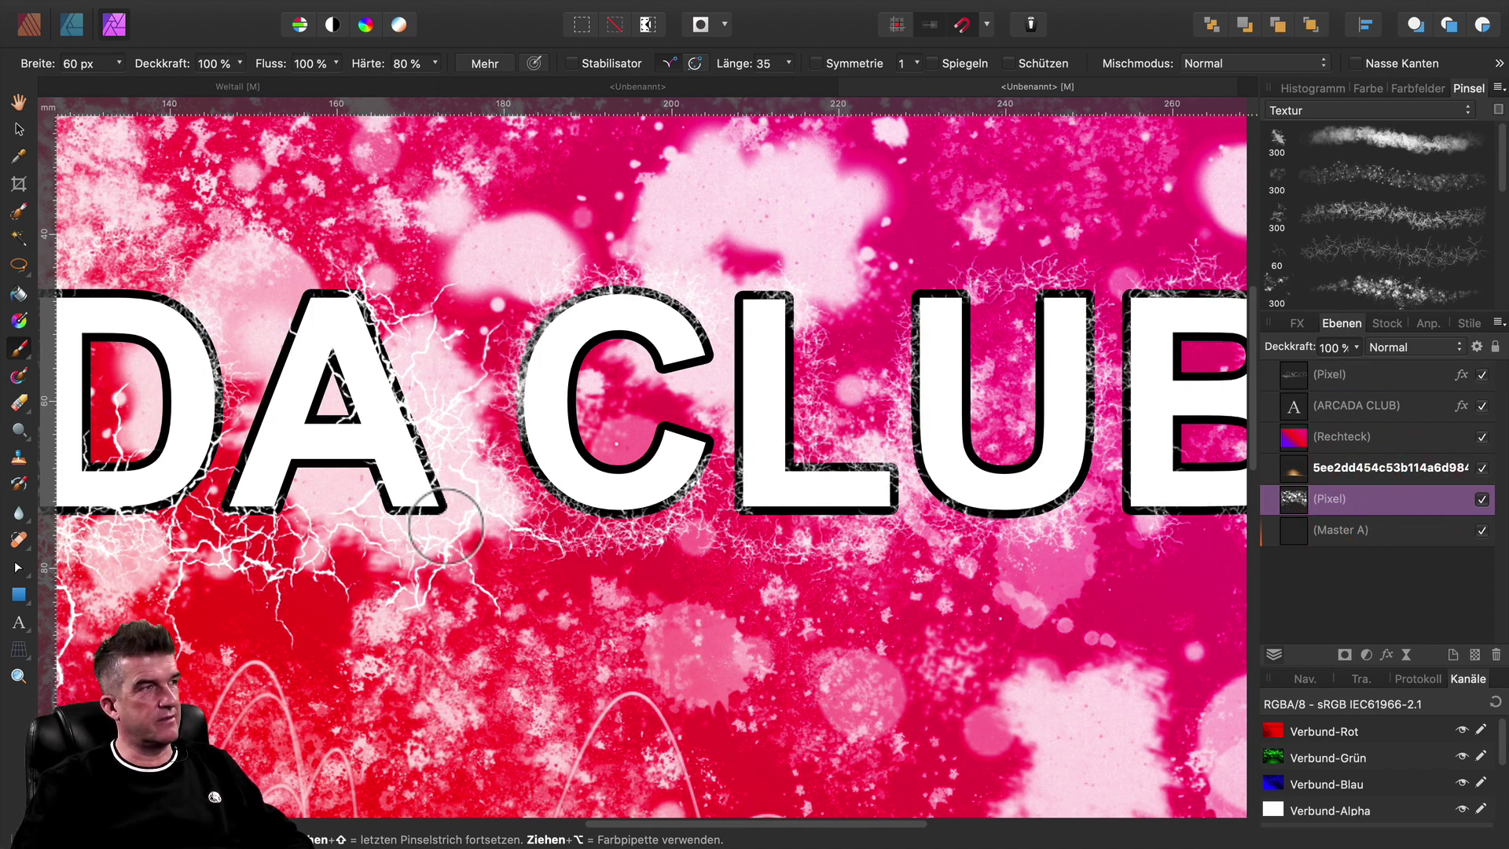
Erase splatter above the C and around the C, L and U with a 480 px eraser.
{"action": "left_click", "coordinate": [18, 404]}
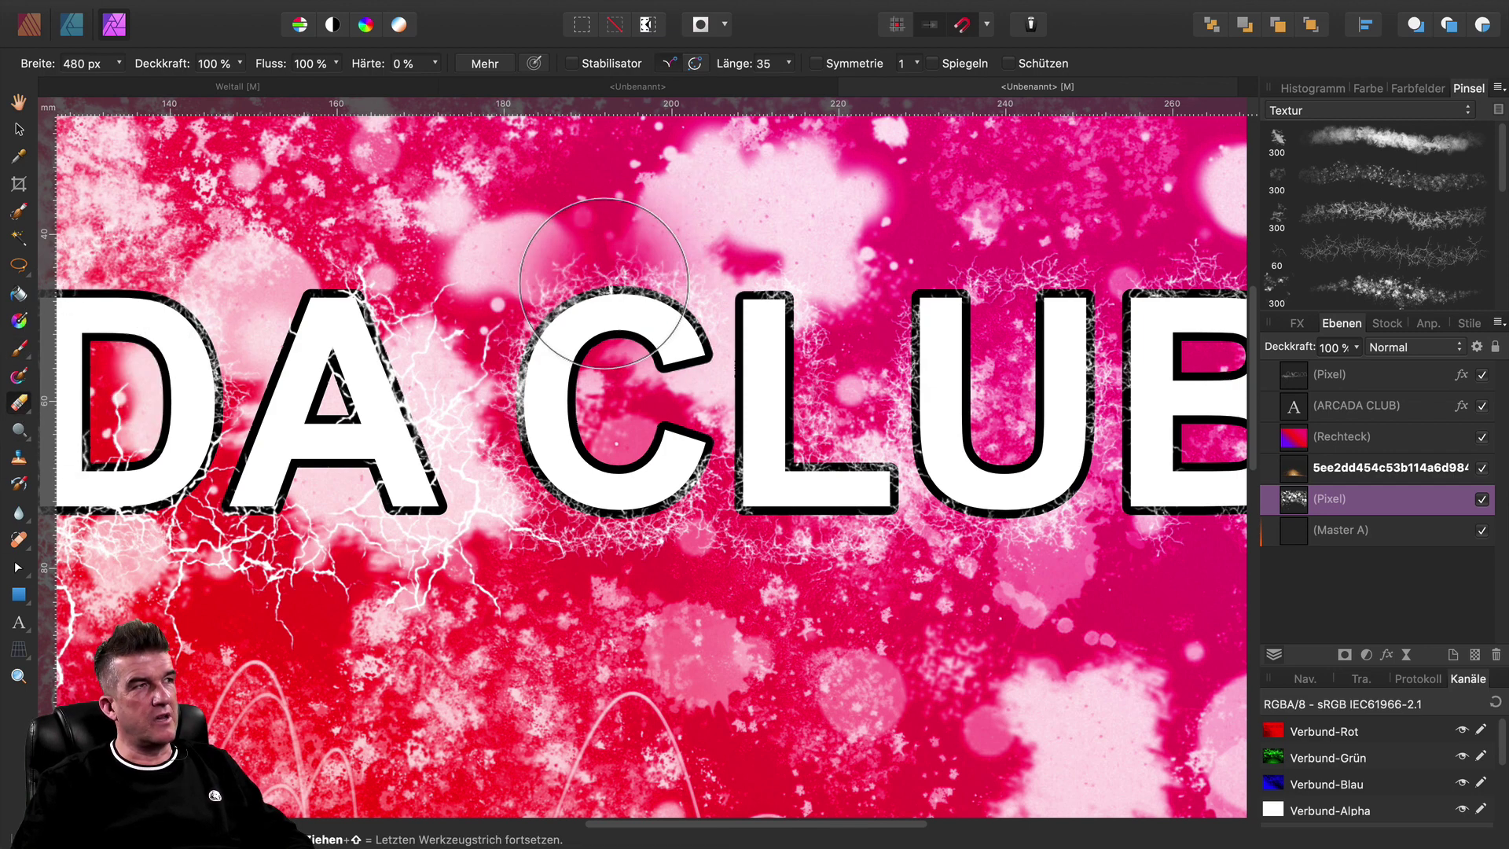
{"action": "left_click_drag", "start_coordinate": [625, 291], "coordinate": [692, 330]}
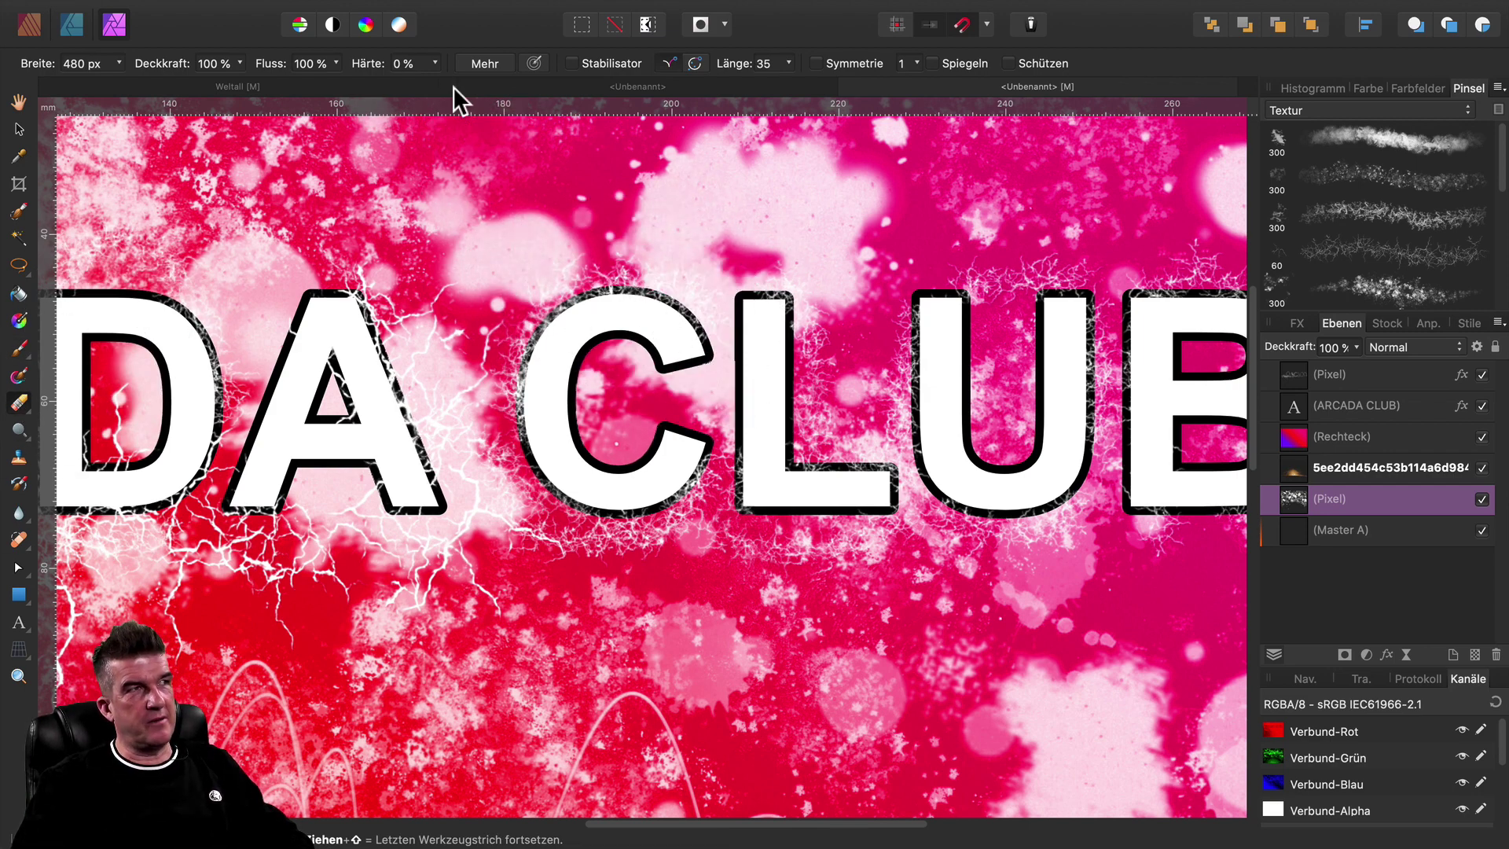
{"action": "left_click", "coordinate": [569, 126]}
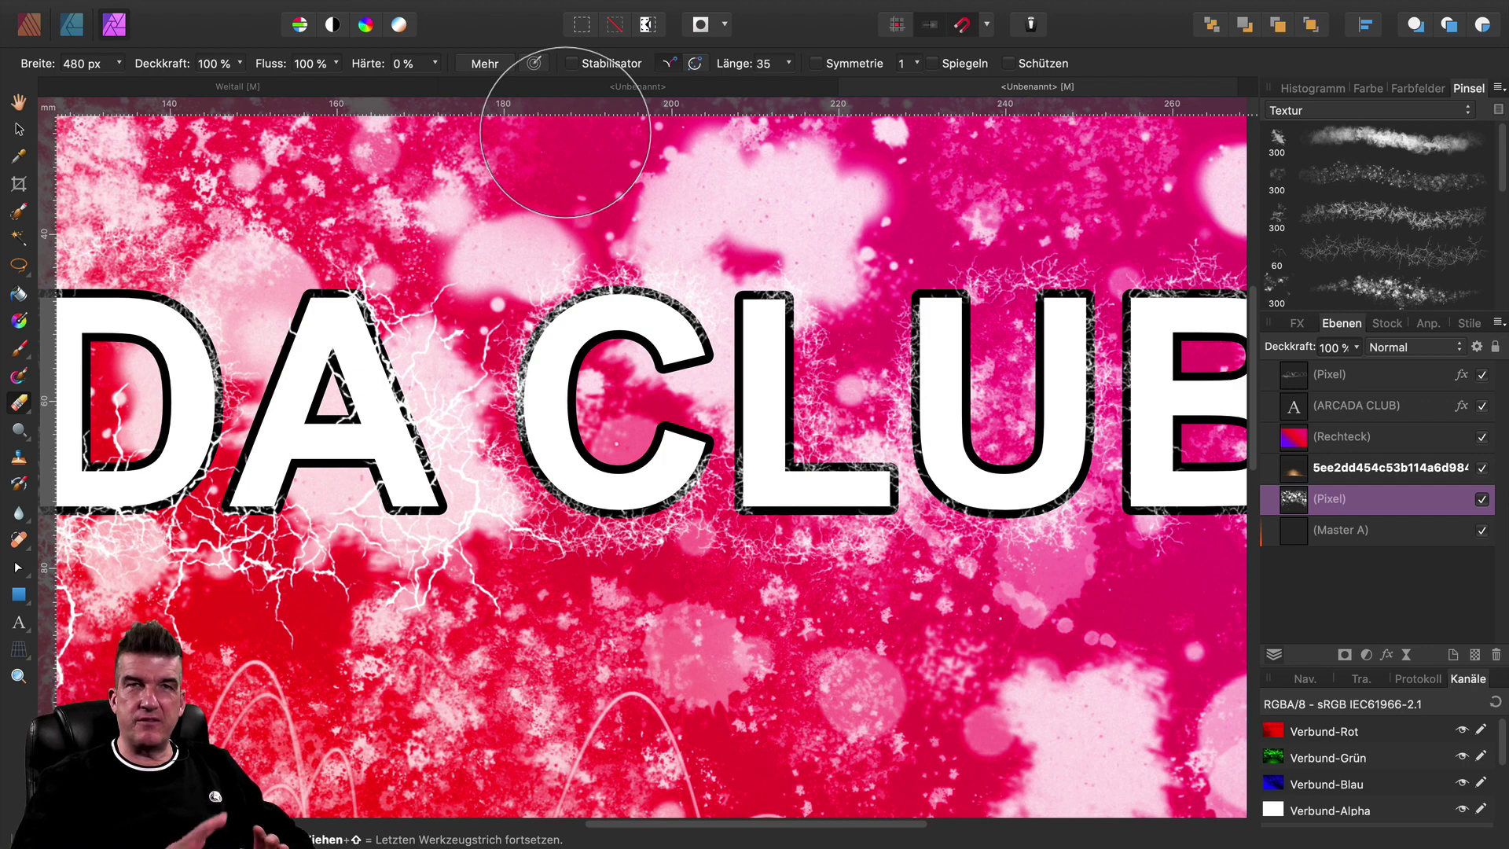
{"action": "key", "text": "ctrl+z"}
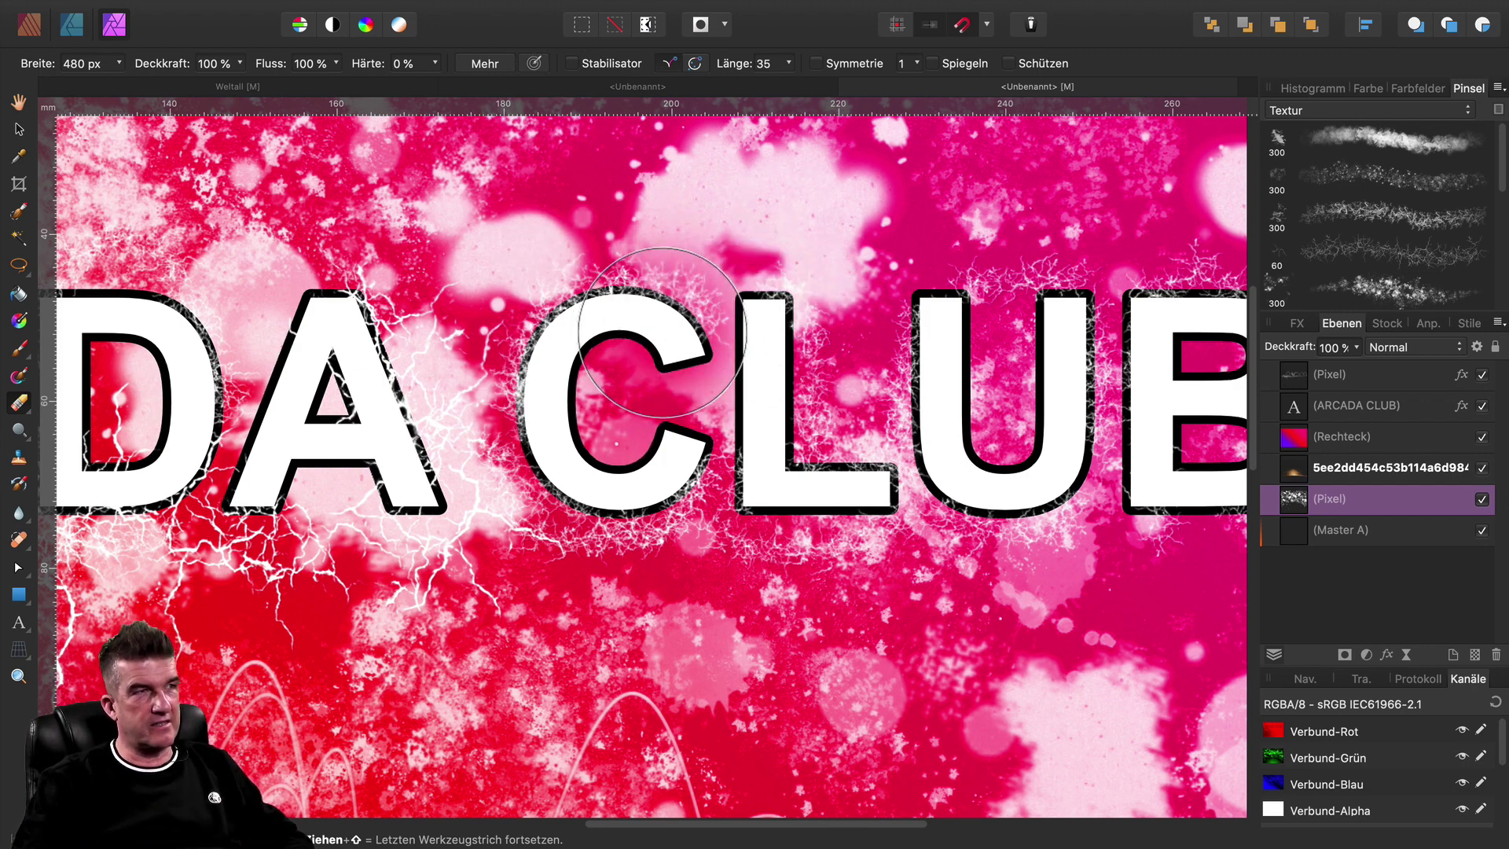
{"action": "mouse_move", "coordinate": [663, 333]}
{"action": "left_mouse_down"}
{"action": "mouse_move", "coordinate": [645, 272]}
{"action": "mouse_move", "coordinate": [387, 574]}
{"action": "mouse_move", "coordinate": [778, 507]}
{"action": "mouse_move", "coordinate": [856, 574]}
{"action": "left_mouse_up"}
Clean up splatter below the lettering and around DA, then reselect the lightning layer.
{"action": "key", "text": "ctrl+minus"}
{"action": "left_click_drag", "start_coordinate": [429, 418], "coordinate": [334, 550]}
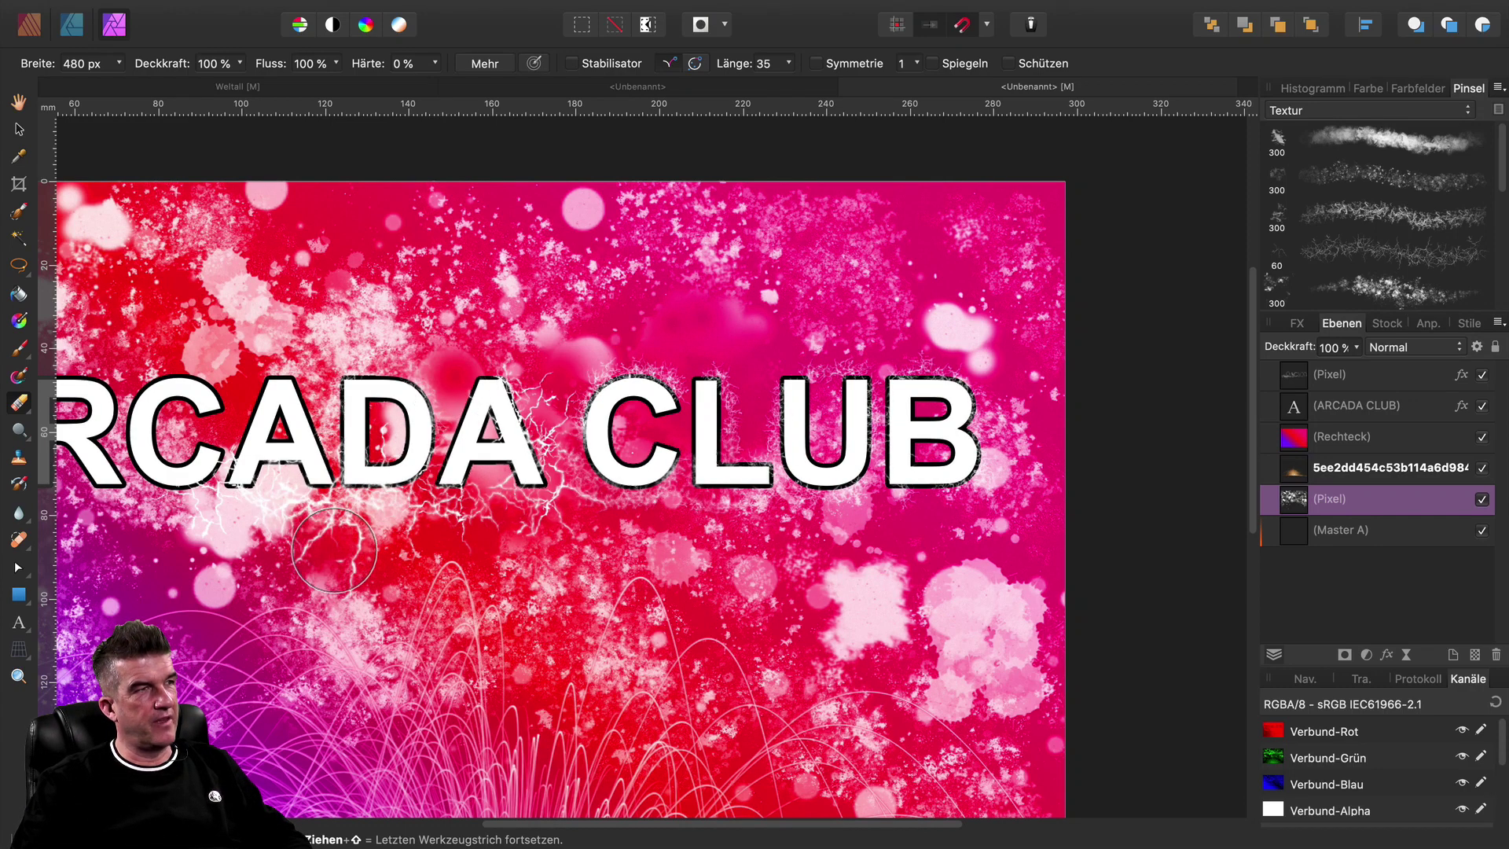
{"action": "scroll", "coordinate": [334, 550], "scroll_direction": "left", "scroll_amount": 10}
{"action": "scroll", "coordinate": [334, 550], "scroll_direction": "down", "scroll_amount": 1}
{"action": "mouse_move", "coordinate": [747, 408]}
{"action": "left_mouse_down"}
{"action": "mouse_move", "coordinate": [594, 526]}
{"action": "mouse_move", "coordinate": [598, 480]}
{"action": "left_mouse_up"}
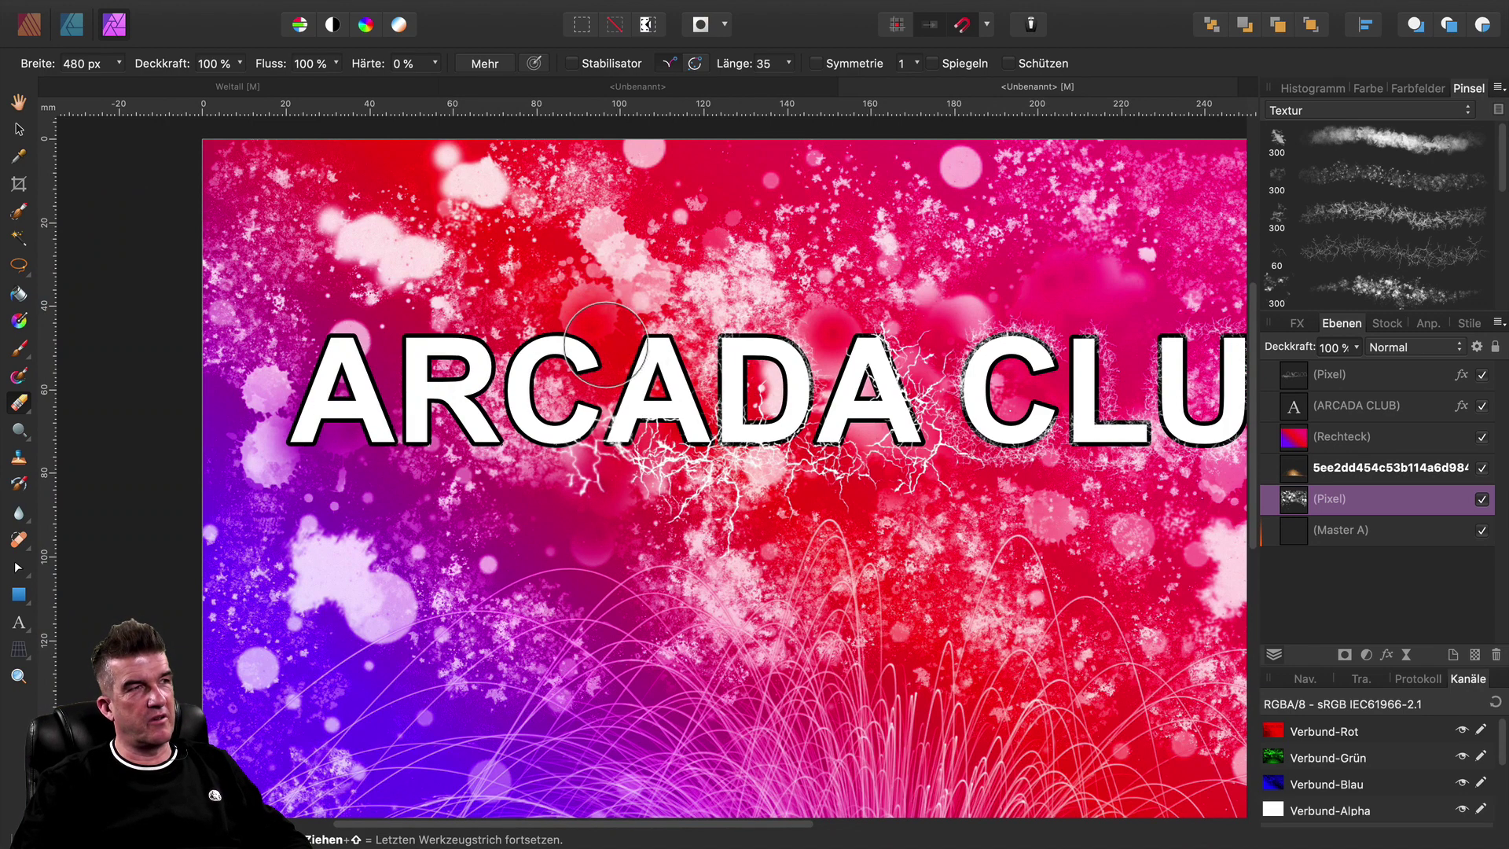
{"action": "mouse_move", "coordinate": [637, 342]}
{"action": "left_mouse_down"}
{"action": "mouse_move", "coordinate": [823, 352]}
{"action": "mouse_move", "coordinate": [755, 331]}
{"action": "left_mouse_up"}
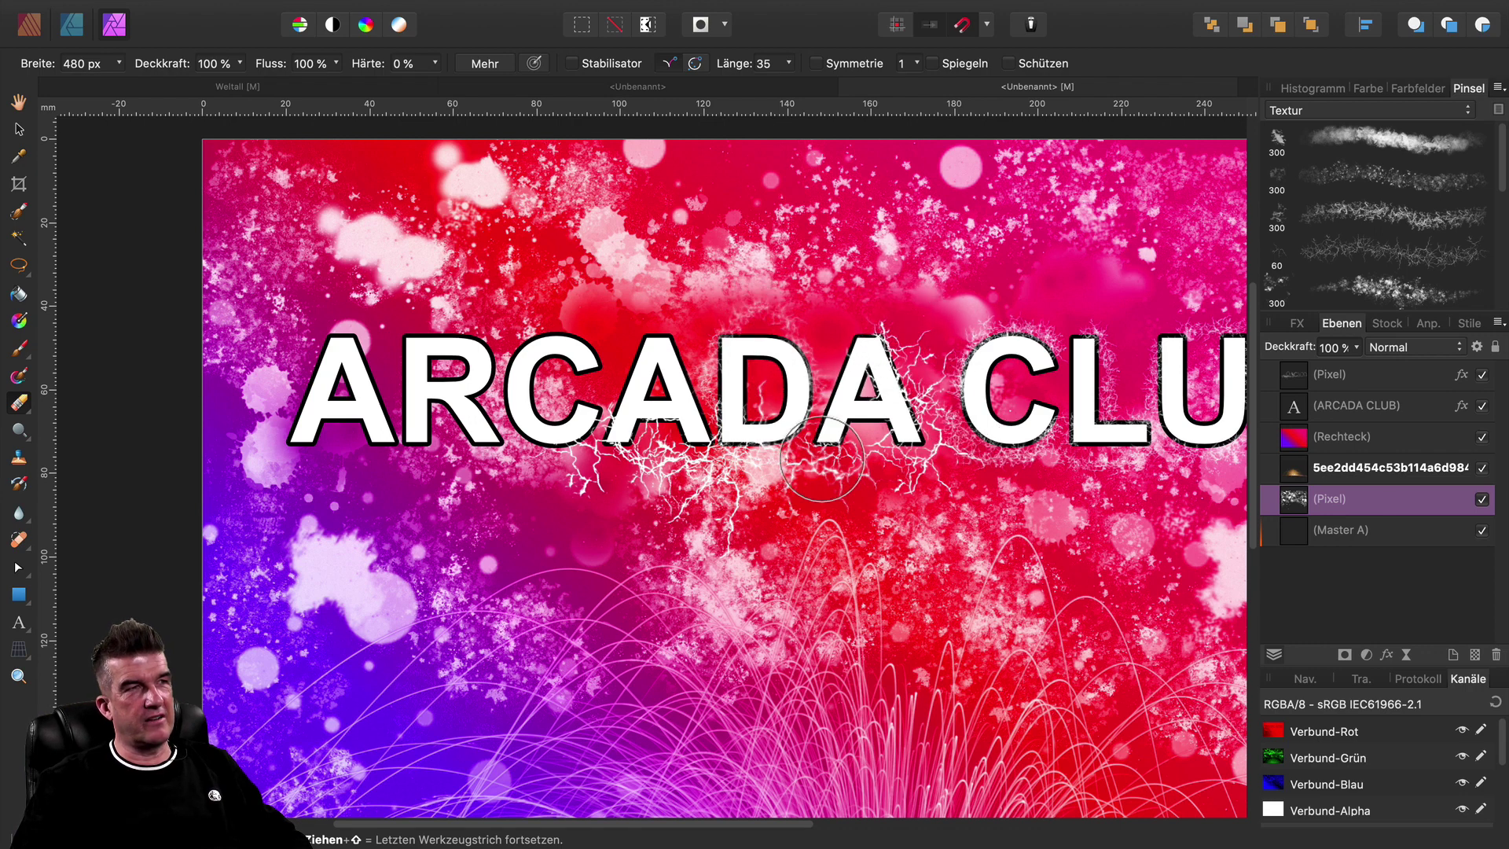
{"action": "left_click", "coordinate": [1362, 383]}
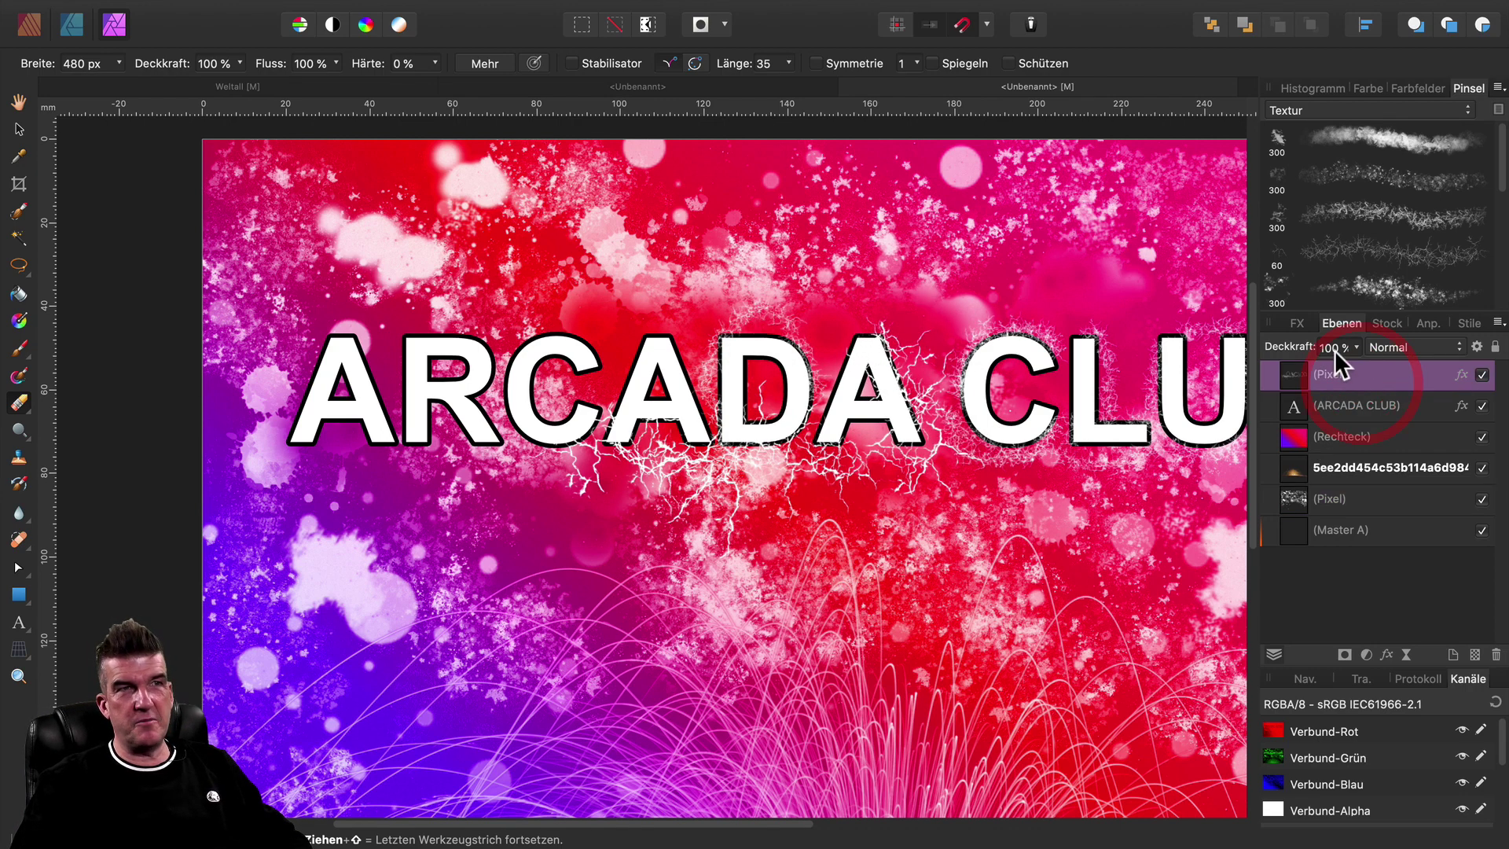
Erase and repaint faint lightning over the CA letters with the 60 px brush.
{"action": "left_click", "coordinate": [1360, 253]}
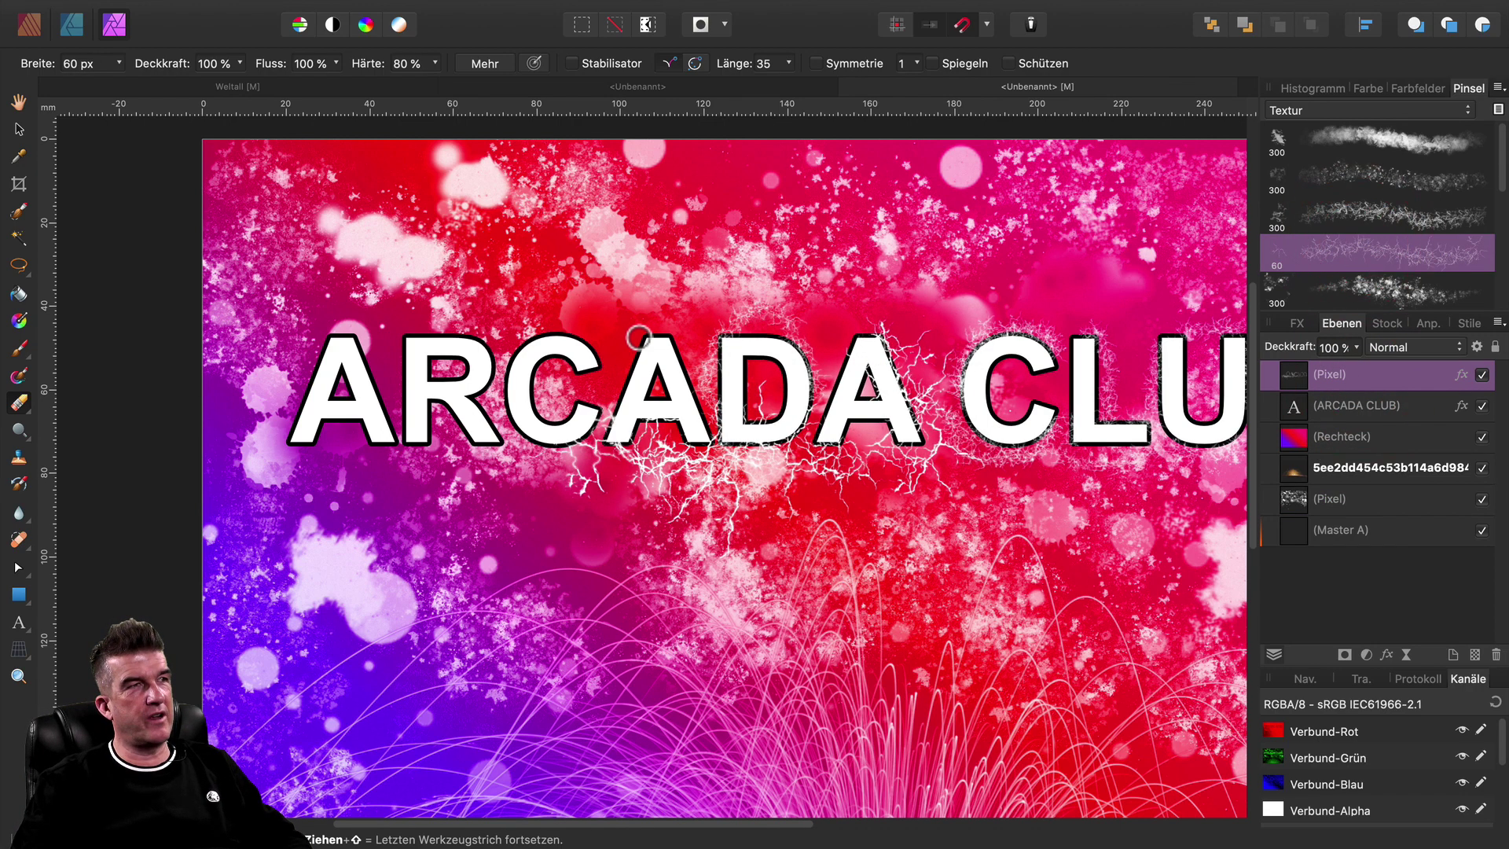
{"action": "mouse_move", "coordinate": [621, 390]}
{"action": "left_mouse_down"}
{"action": "mouse_move", "coordinate": [647, 376]}
{"action": "mouse_move", "coordinate": [620, 356]}
{"action": "left_mouse_up"}
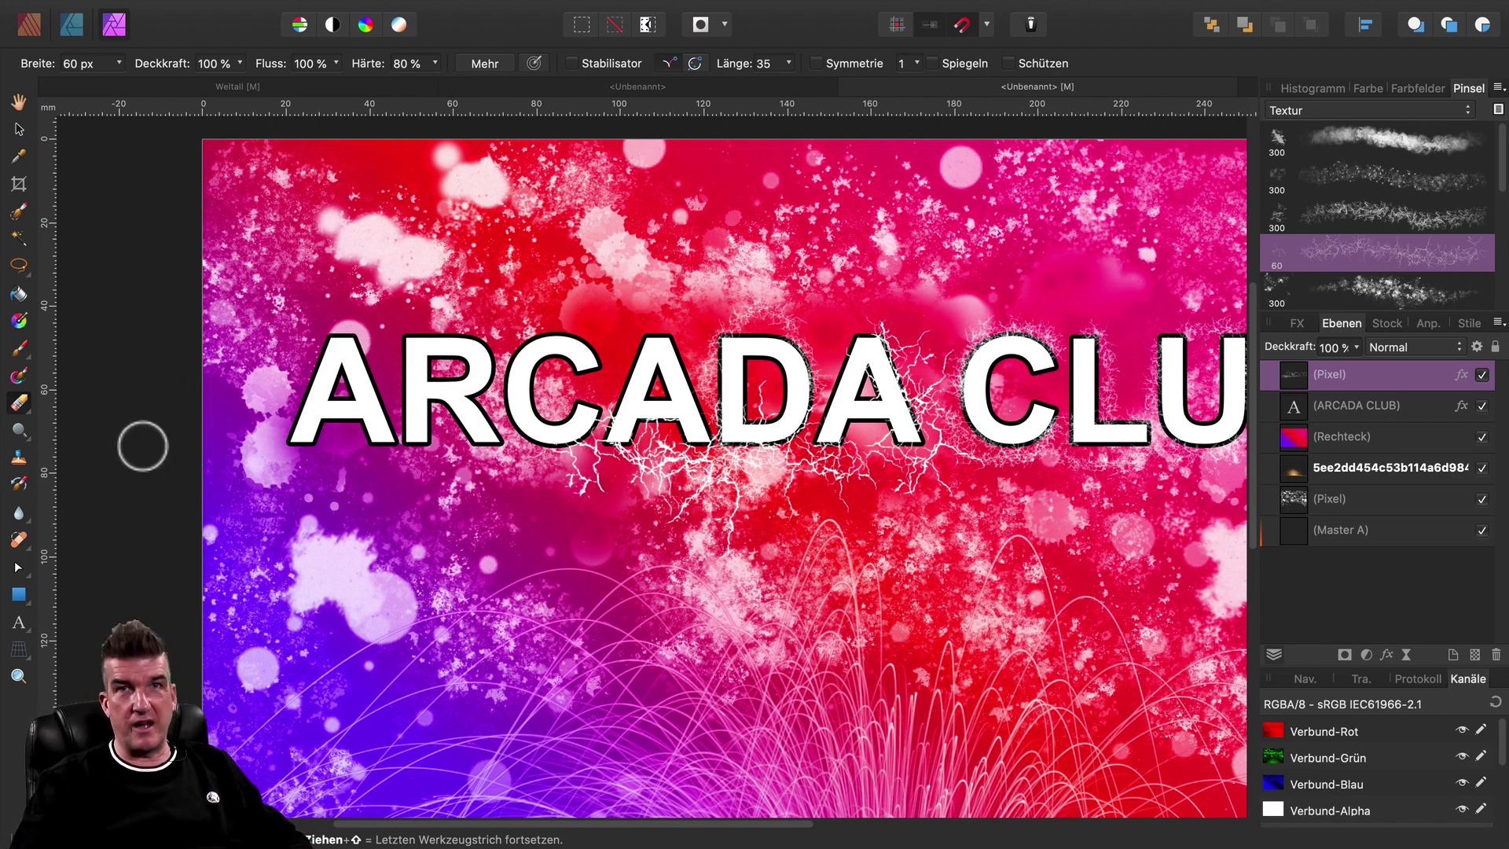
{"action": "left_click", "coordinate": [20, 348]}
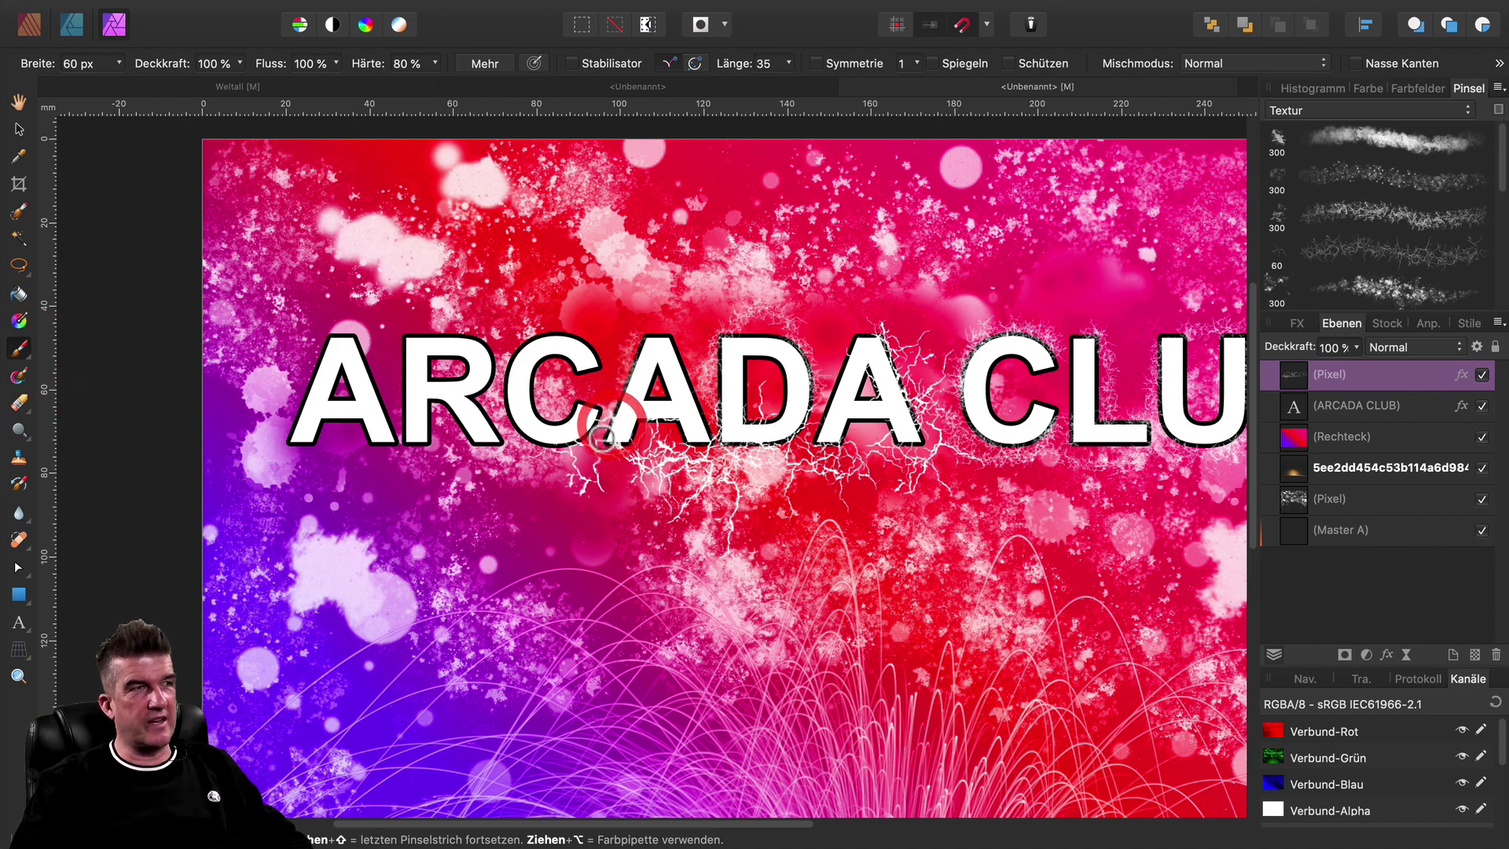
{"action": "left_click_drag", "start_coordinate": [602, 432], "coordinate": [643, 331]}
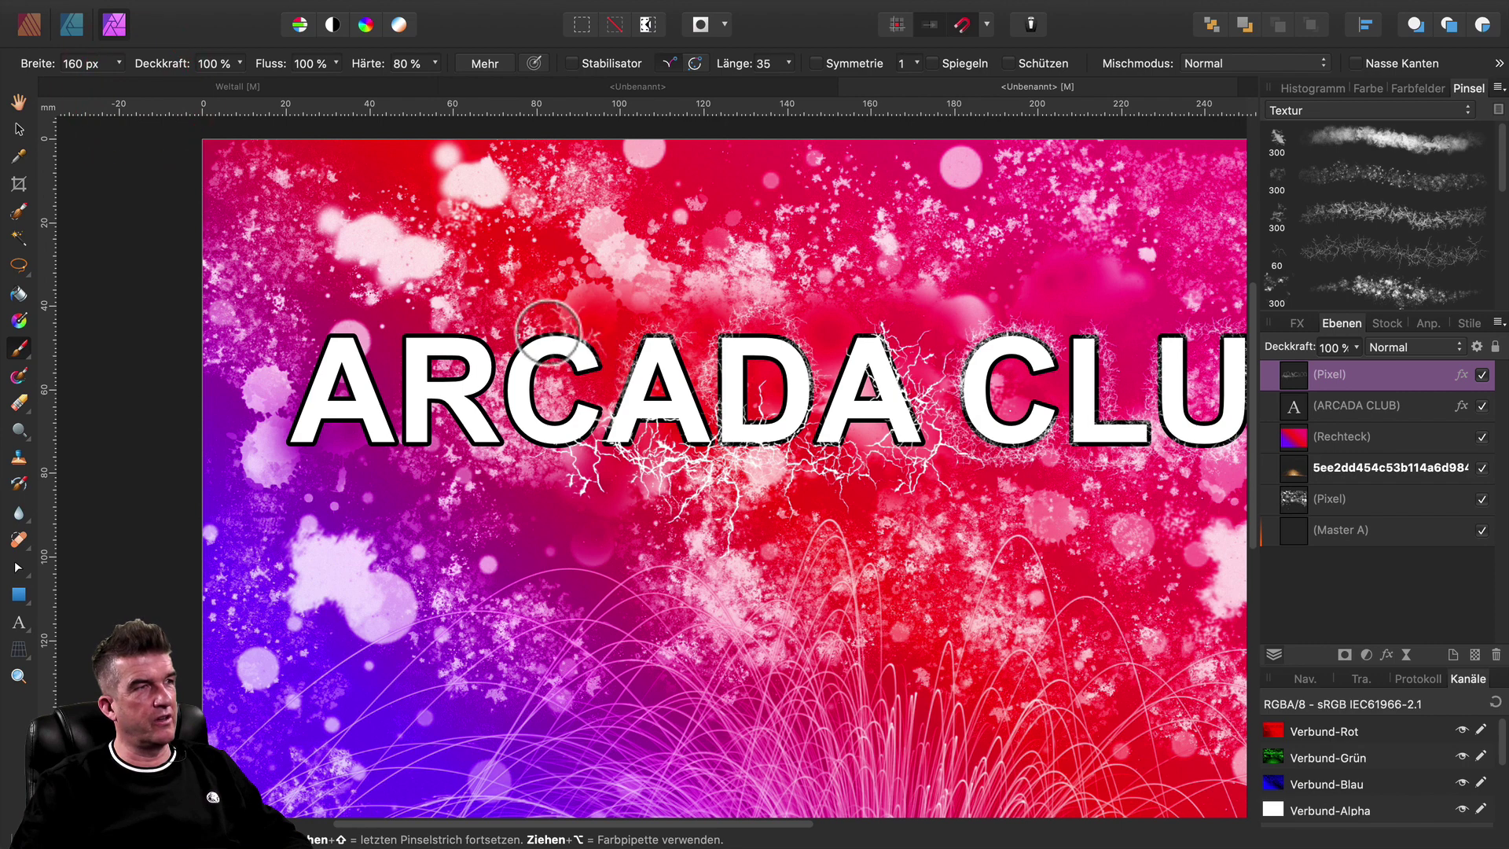
{"action": "left_click", "coordinate": [652, 326]}
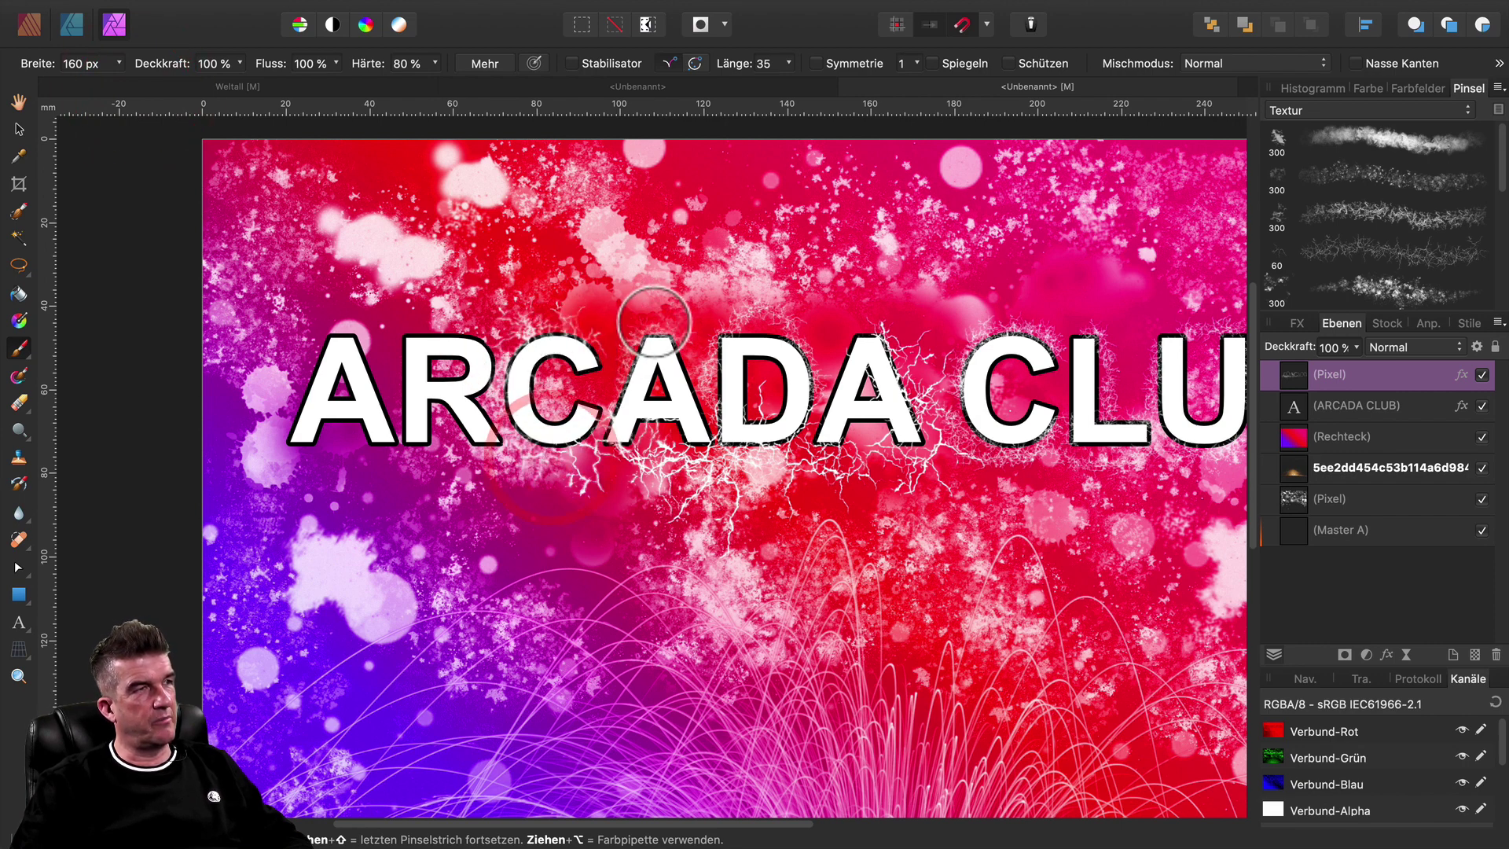
{"action": "key", "text": "super+z"}
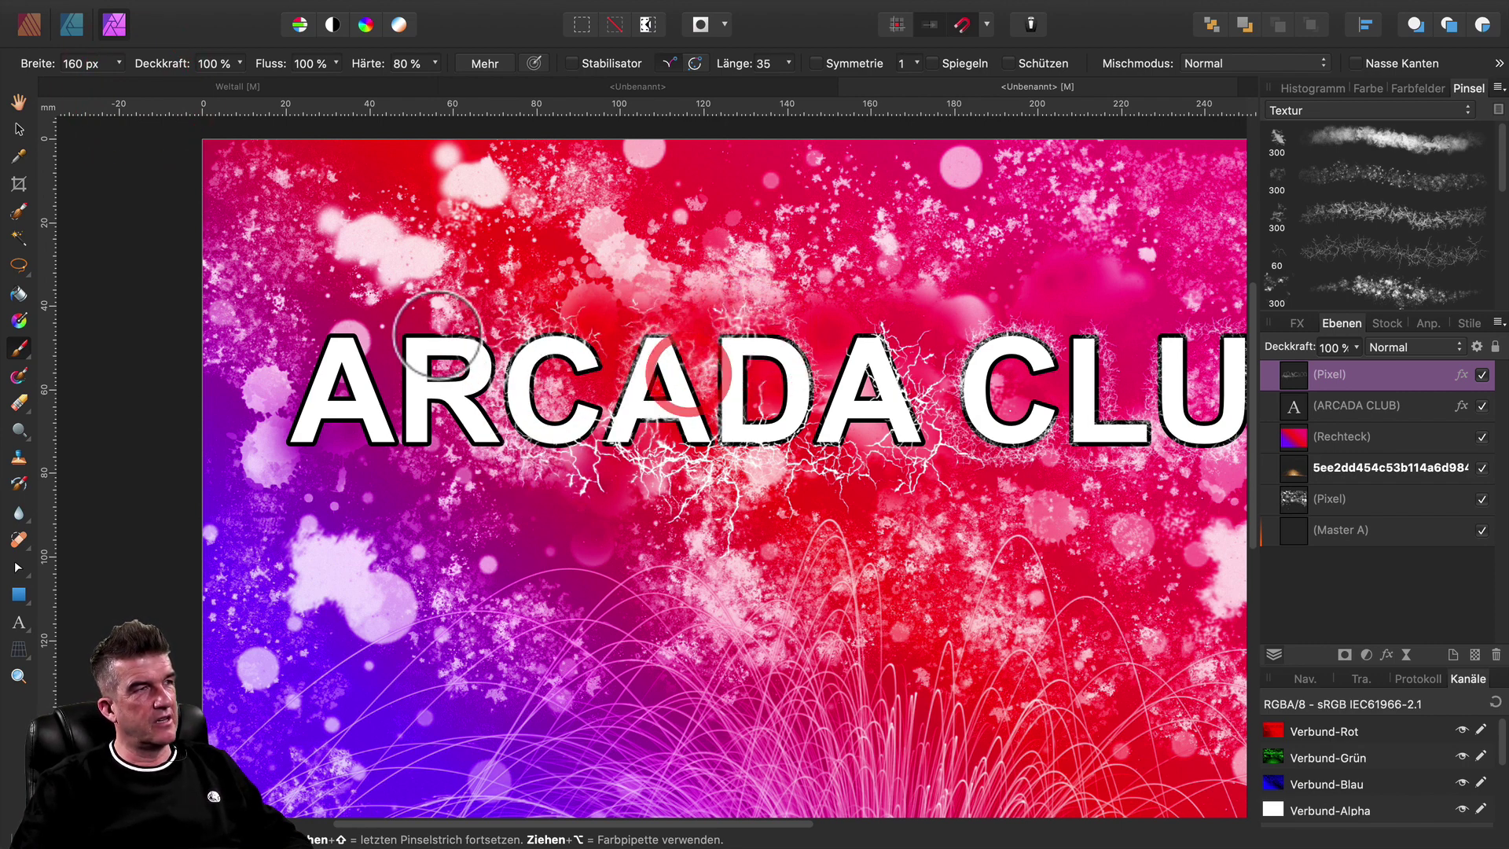
Paint lightning strokes around the first A, across the title and CLUB's C.
{"action": "mouse_move", "coordinate": [405, 356]}
{"action": "left_mouse_down"}
{"action": "mouse_move", "coordinate": [406, 452]}
{"action": "mouse_move", "coordinate": [623, 445]}
{"action": "left_mouse_up"}
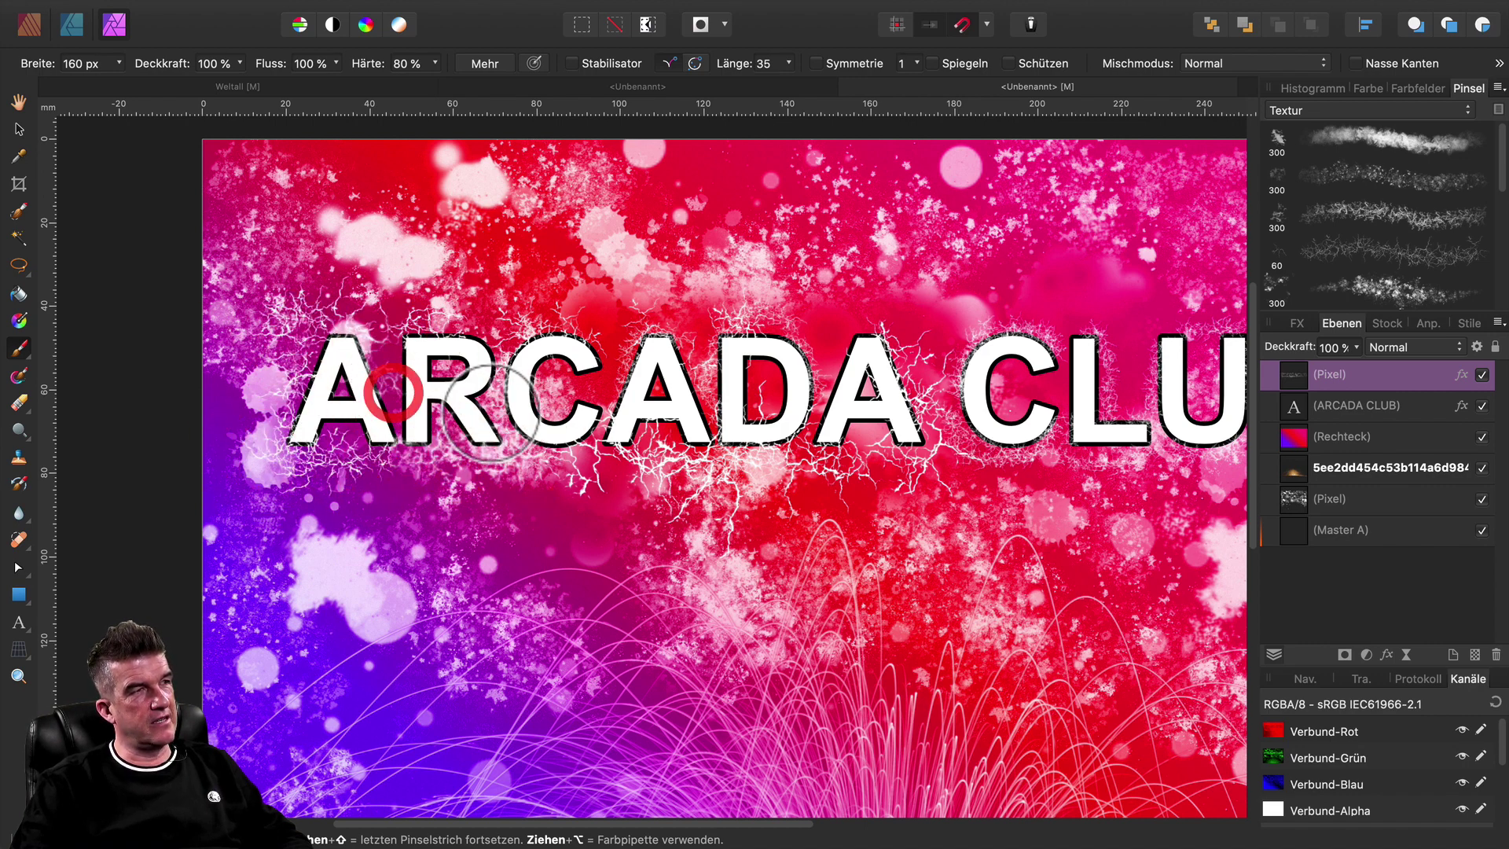
{"action": "left_click_drag", "start_coordinate": [623, 445], "coordinate": [566, 393]}
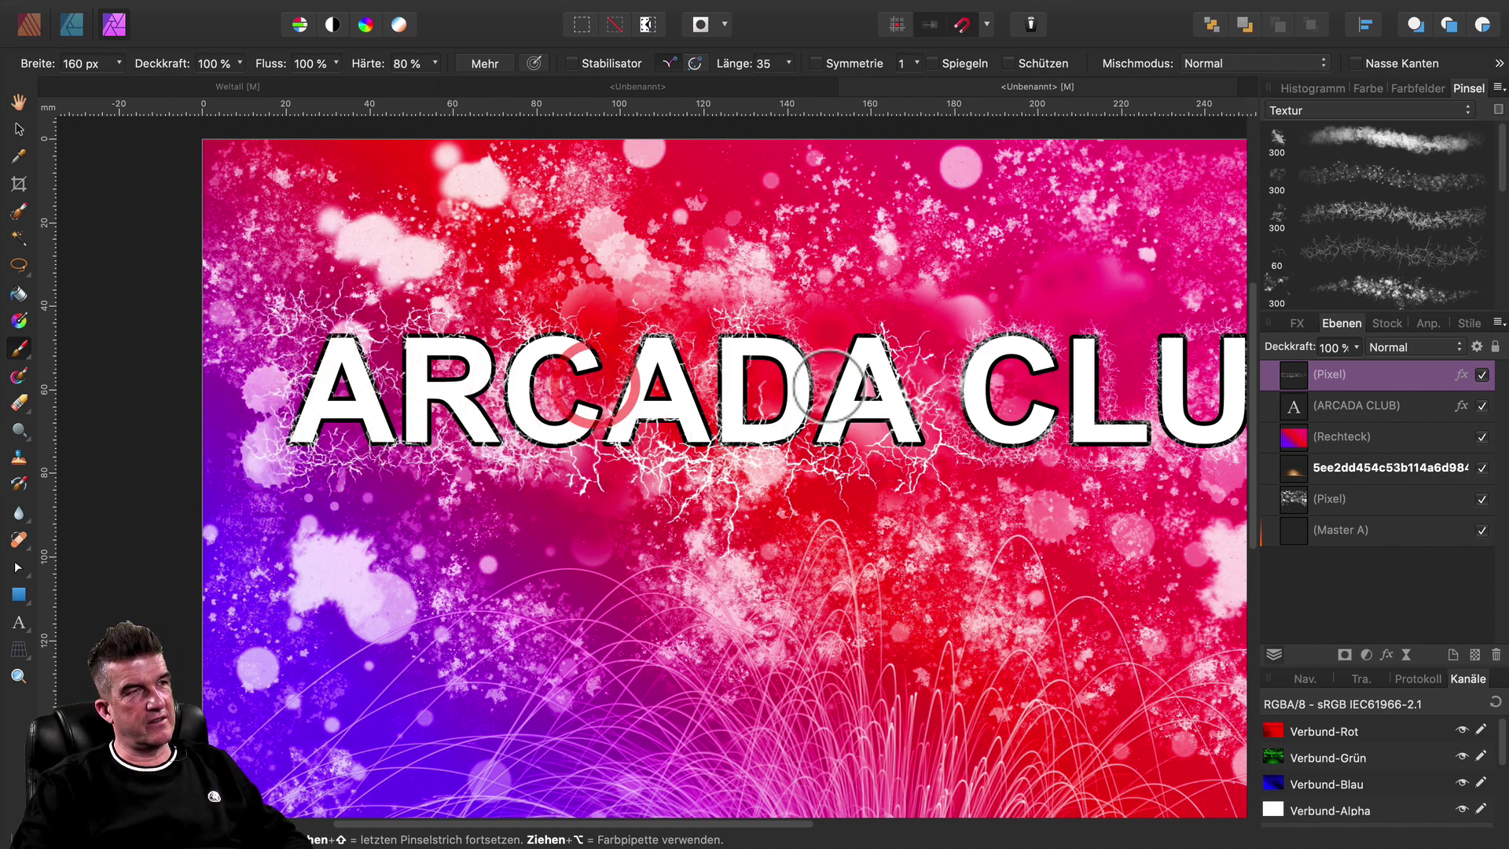
{"action": "left_click_drag", "start_coordinate": [1079, 372], "coordinate": [994, 332]}
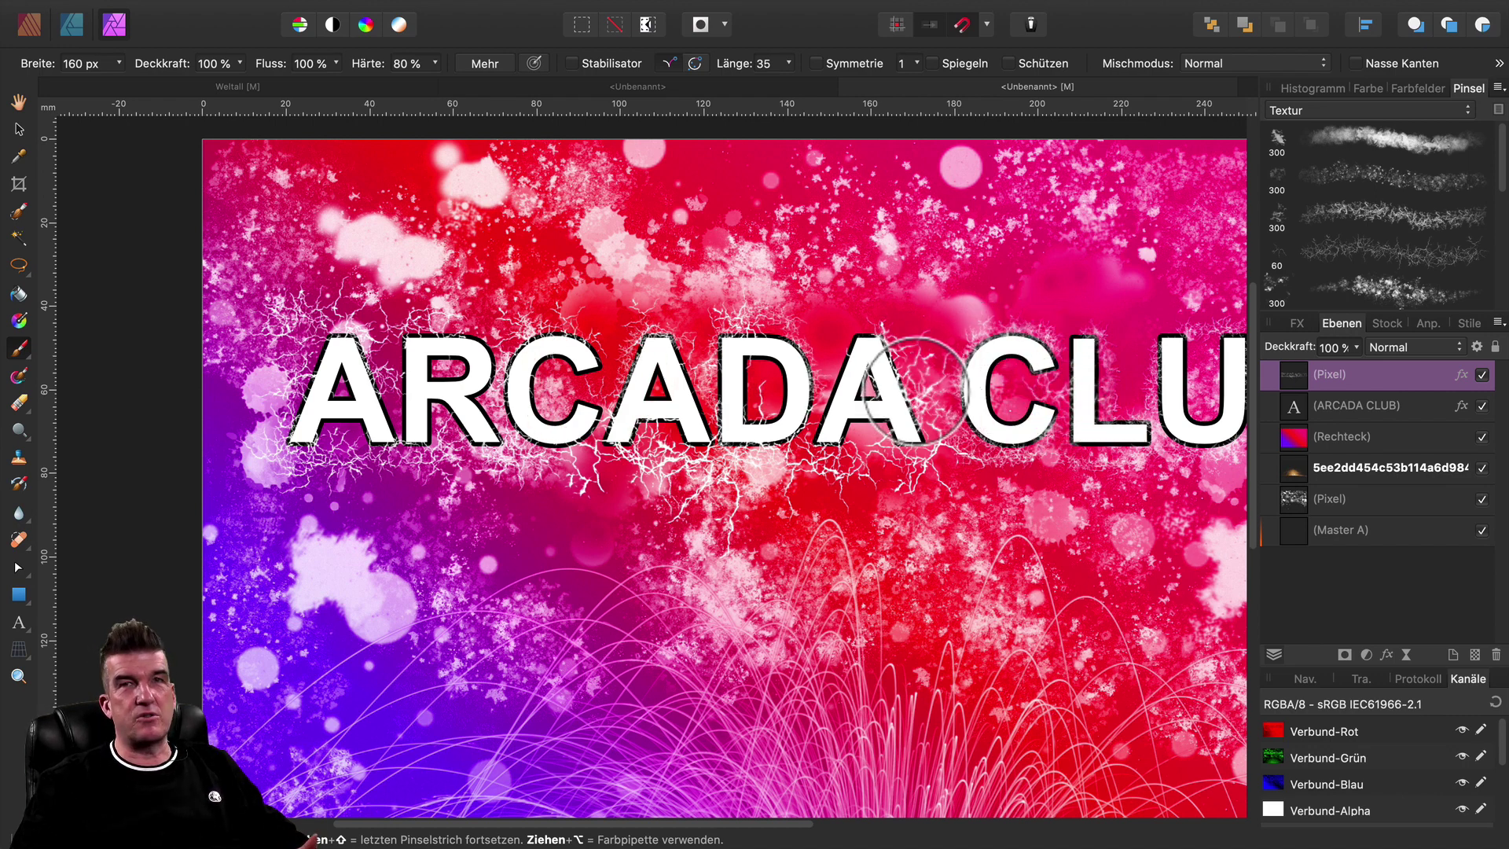
{"action": "scroll", "coordinate": [661, 459], "scroll_direction": "up", "scroll_amount": 2}
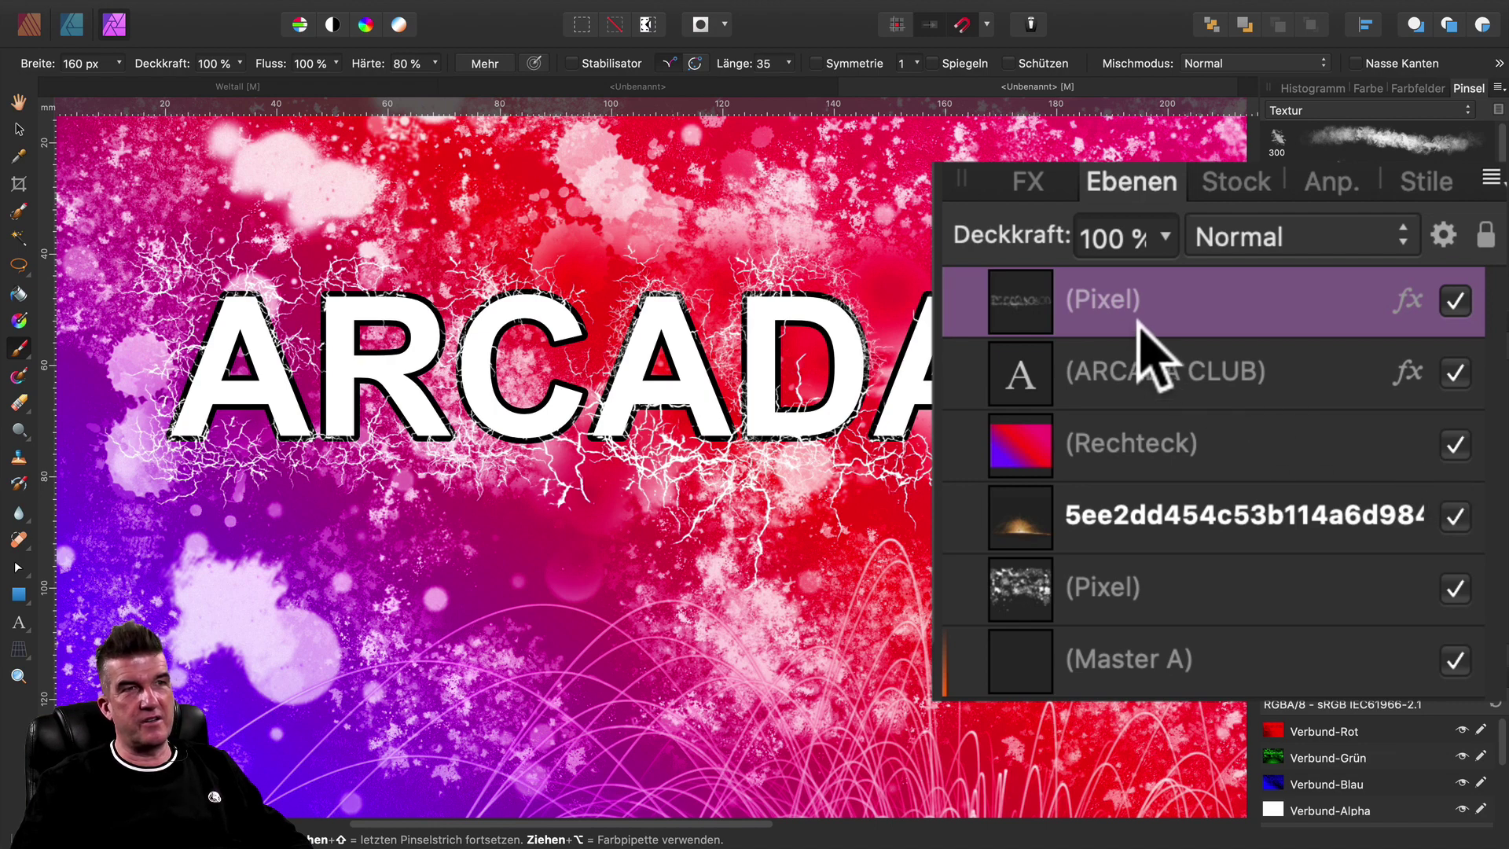
Move the lightning layer beneath the ARCADA CLUB text and fit the poster to view.
{"action": "left_click_drag", "start_coordinate": [1139, 323], "coordinate": [1032, 409]}
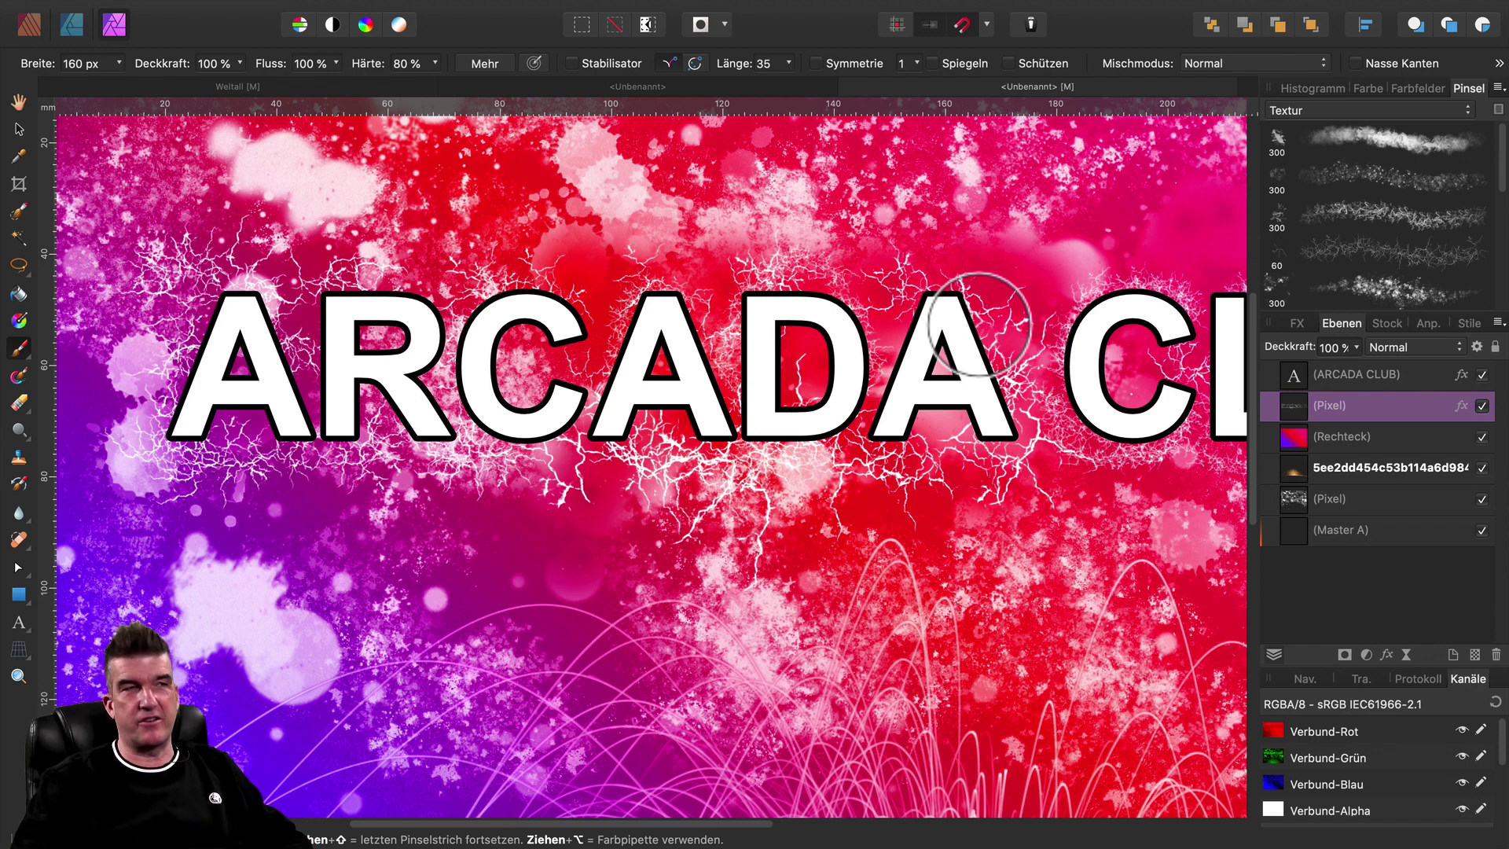
{"action": "key", "text": "ctrl+0"}
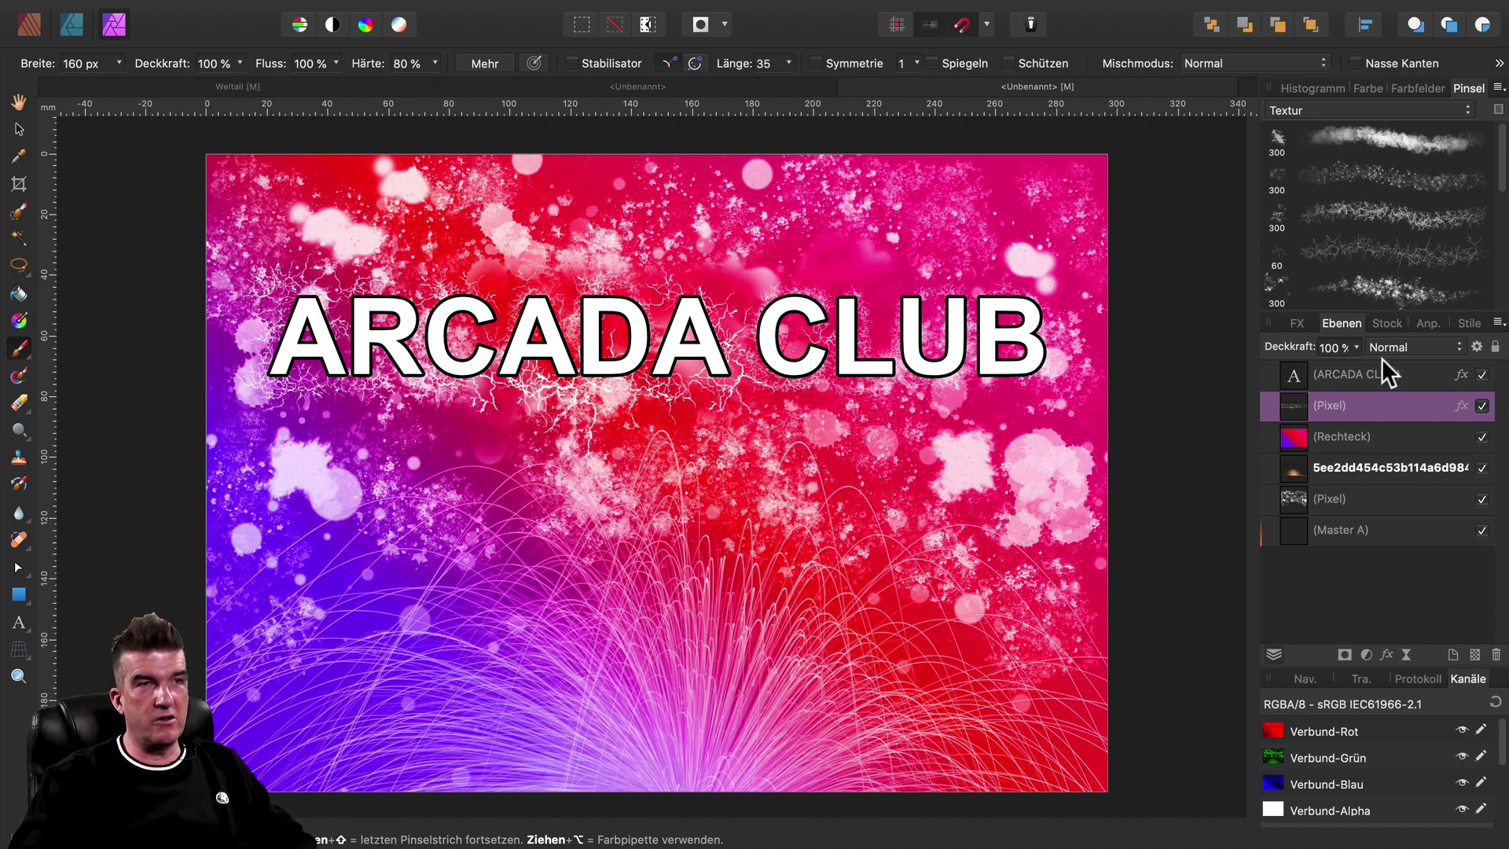
{"action": "left_click", "coordinate": [1350, 445]}
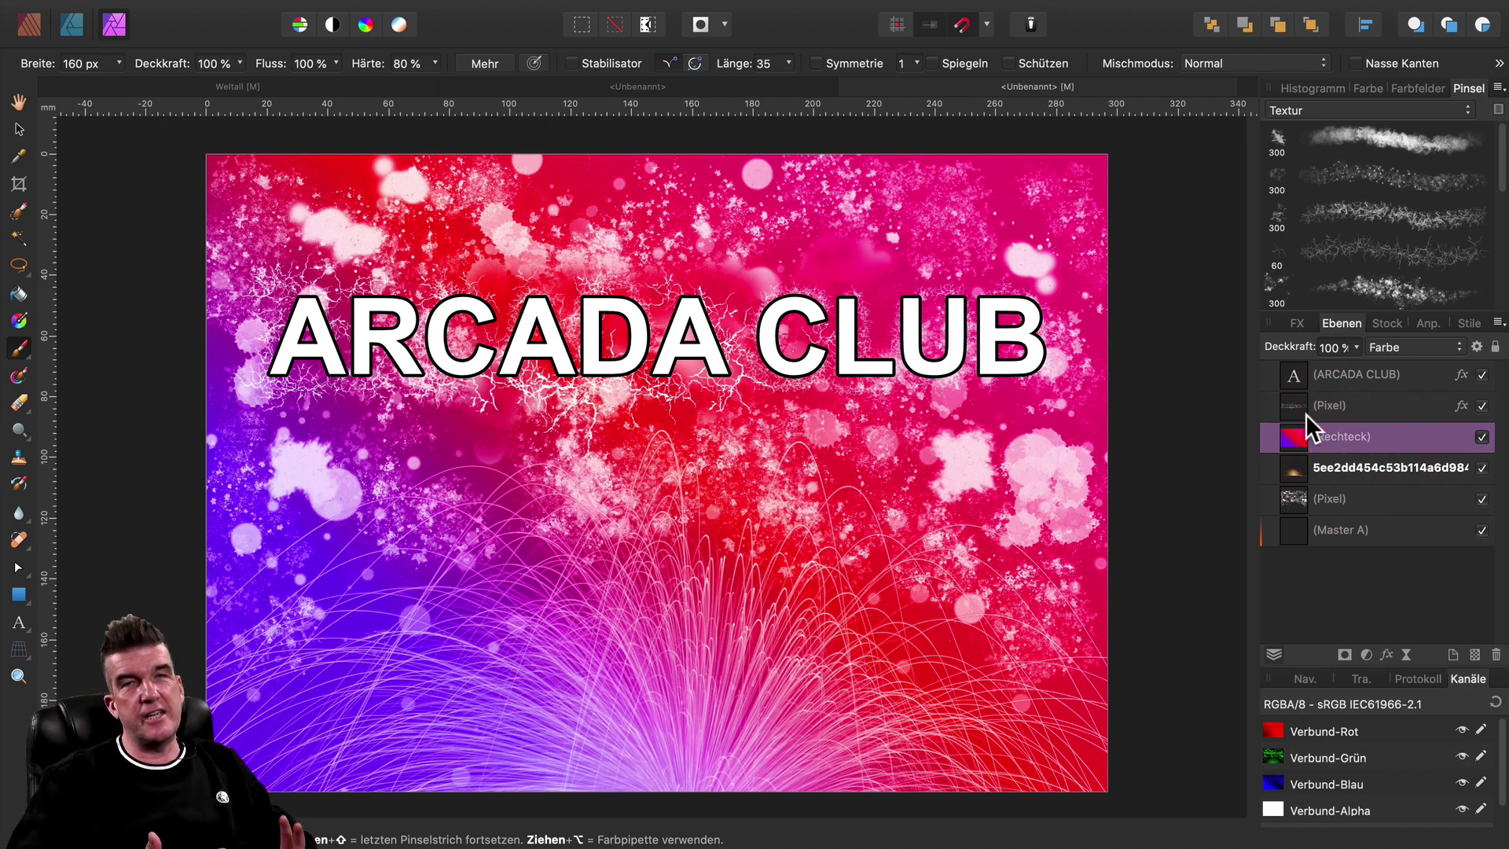
Set the rectangle gradient's start stop to green and end stop to blue.
{"action": "left_click", "coordinate": [18, 320]}
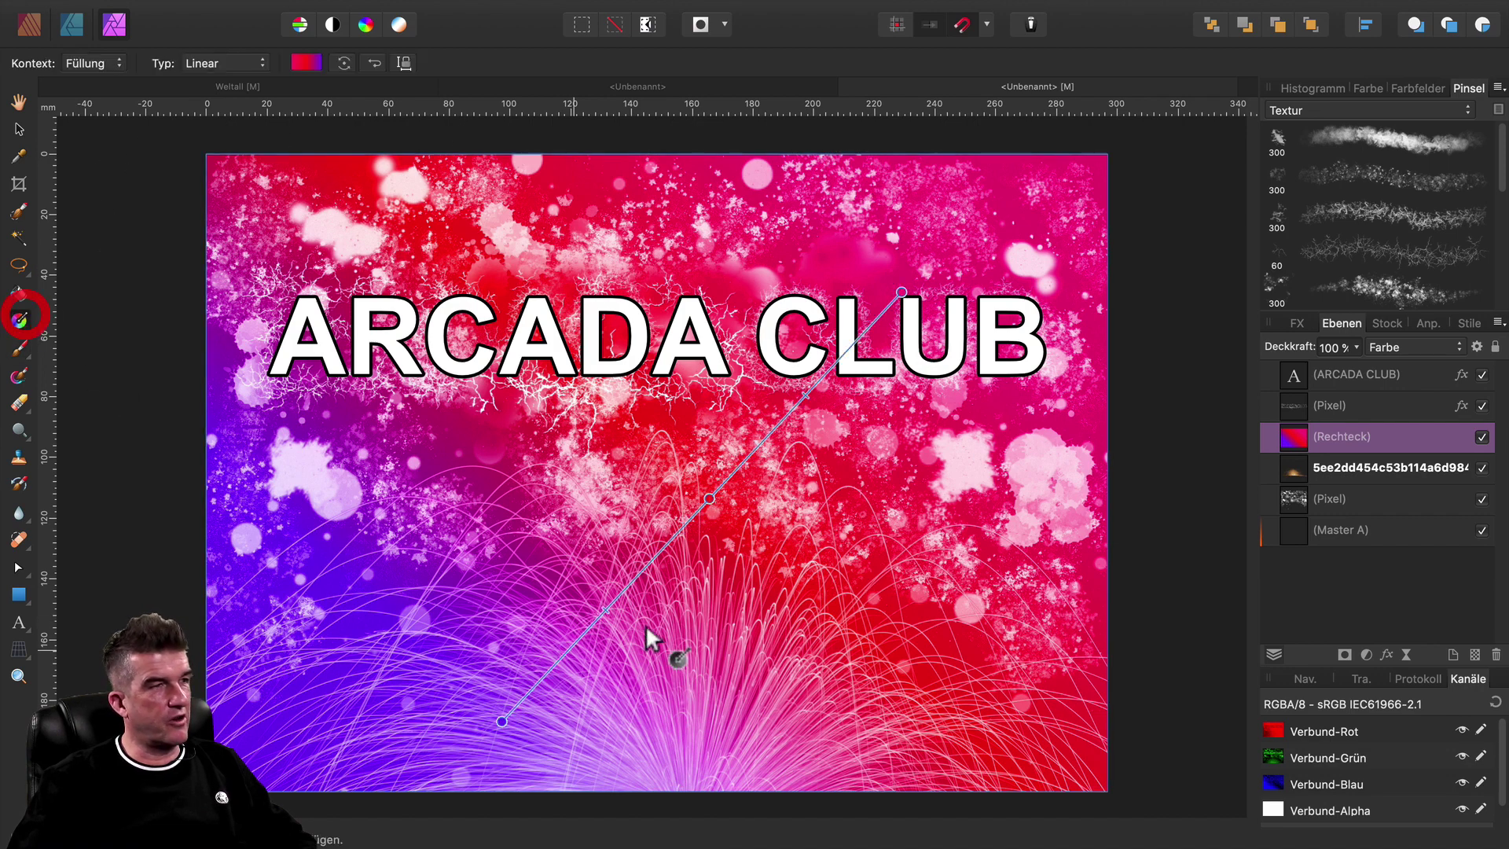
{"action": "left_click", "coordinate": [502, 720]}
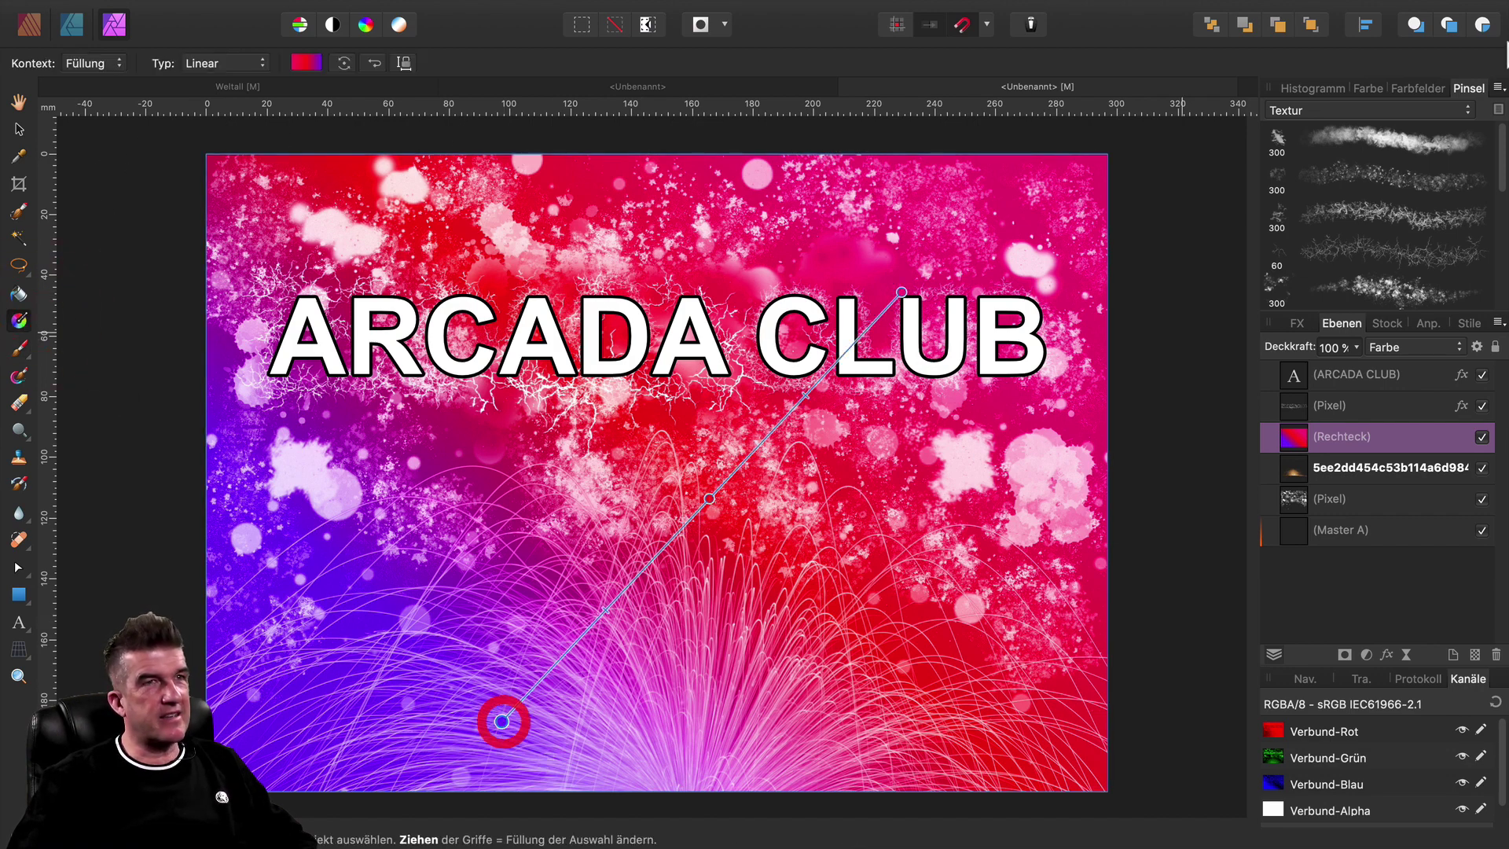
{"action": "left_click", "coordinate": [1372, 88]}
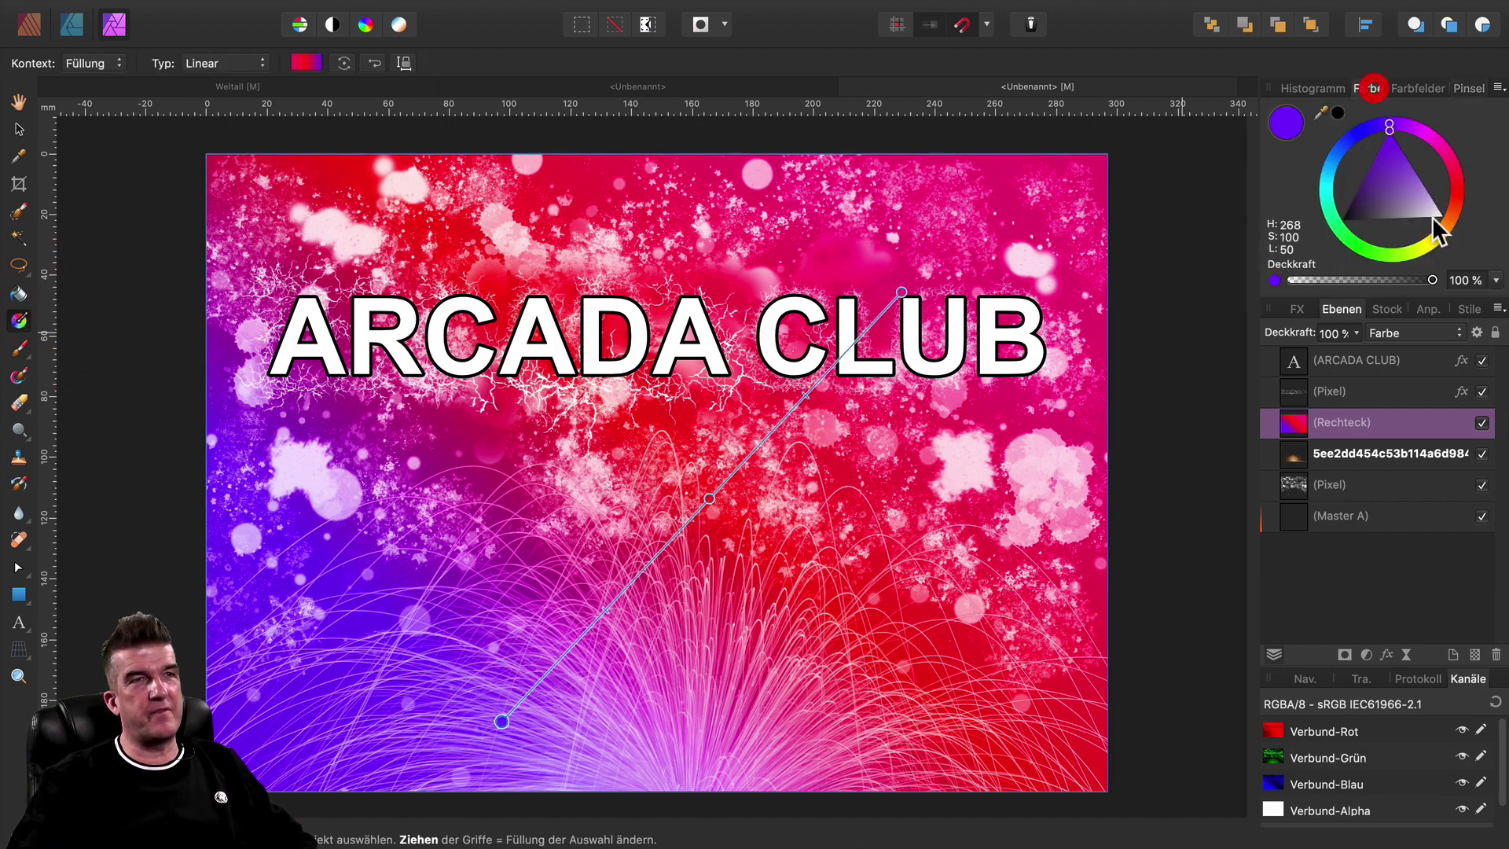
{"action": "left_click", "coordinate": [1341, 237]}
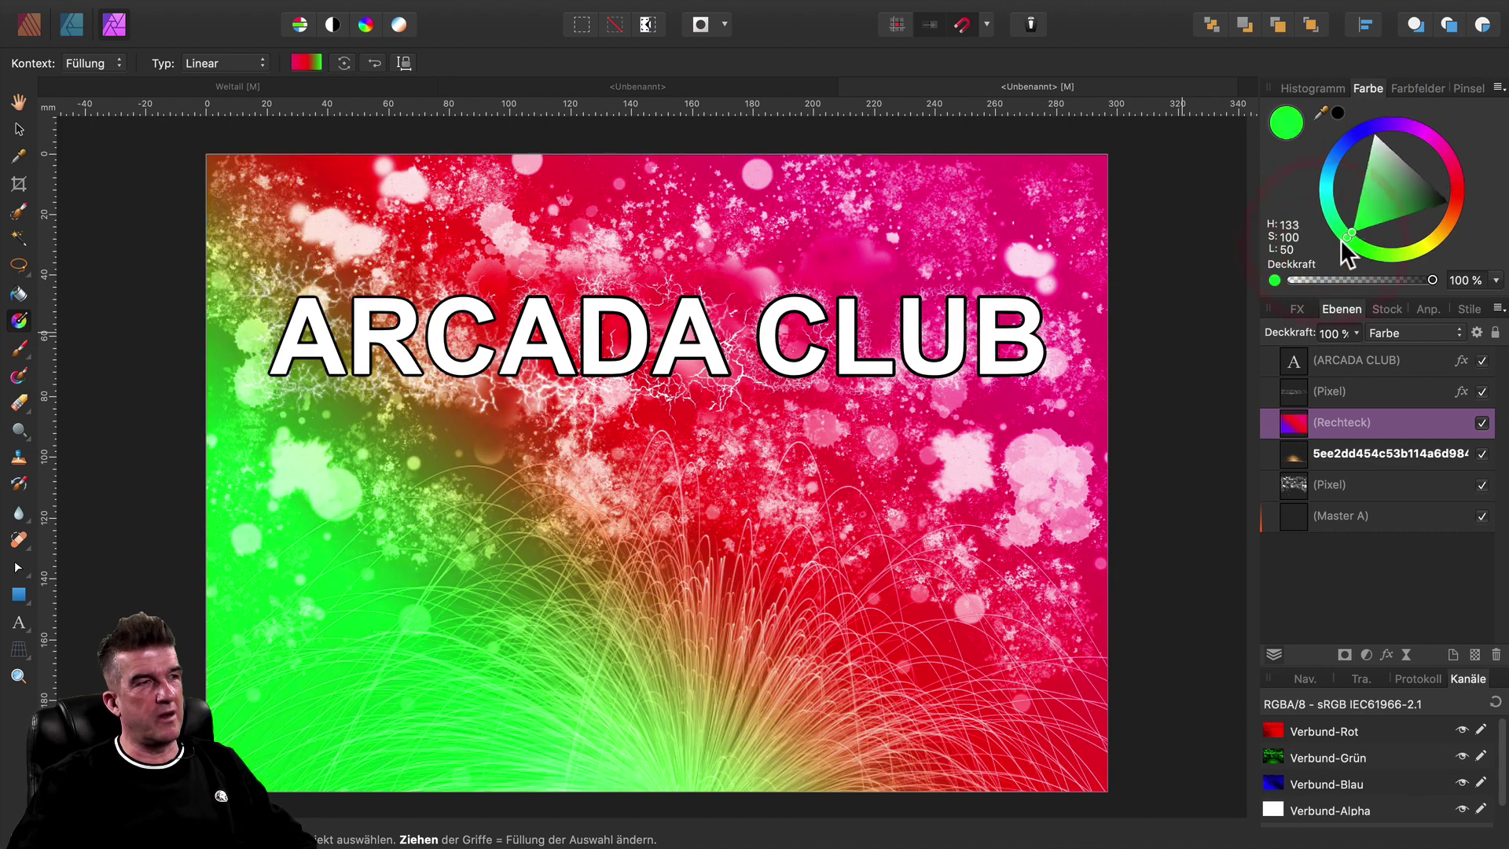
{"action": "left_click", "coordinate": [904, 291]}
{"action": "left_click", "coordinate": [1355, 135]}
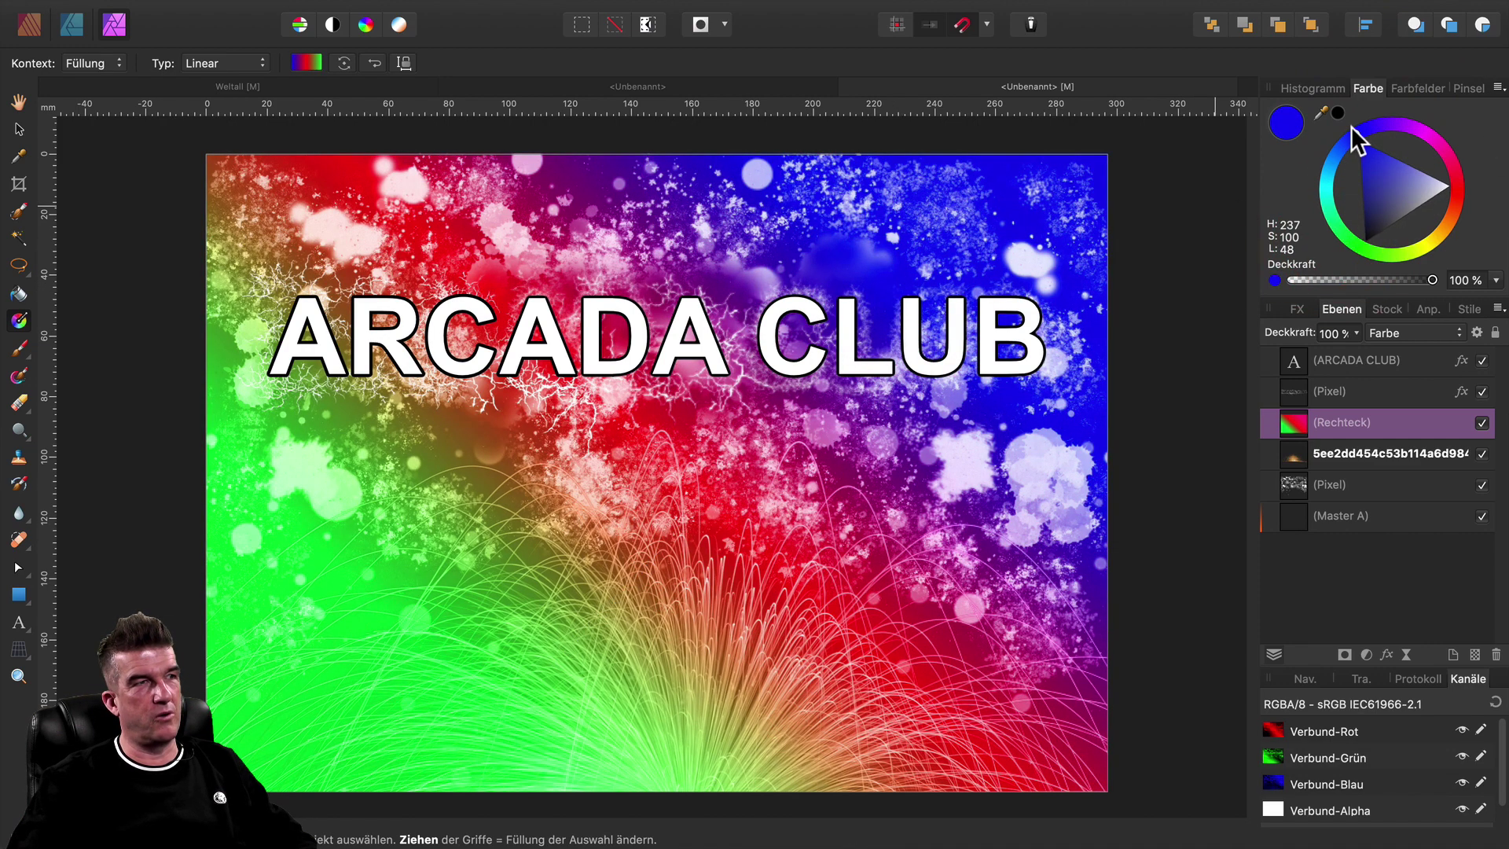
Make the gradient's middle stop magenta.
{"action": "left_click", "coordinate": [710, 498]}
{"action": "left_click", "coordinate": [1452, 185]}
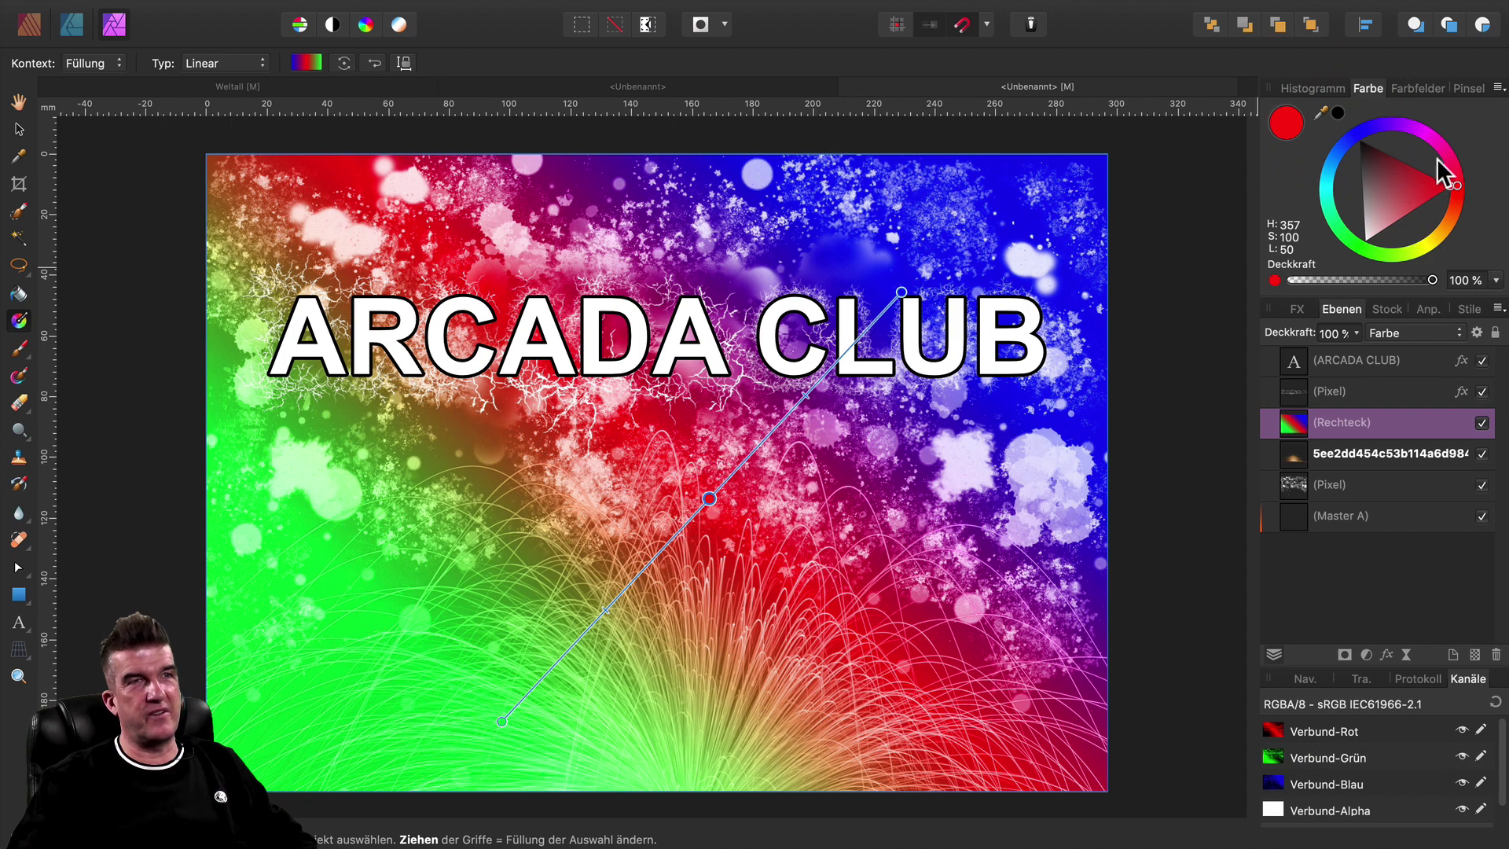
{"action": "left_click_drag", "start_coordinate": [1420, 131], "coordinate": [1436, 140]}
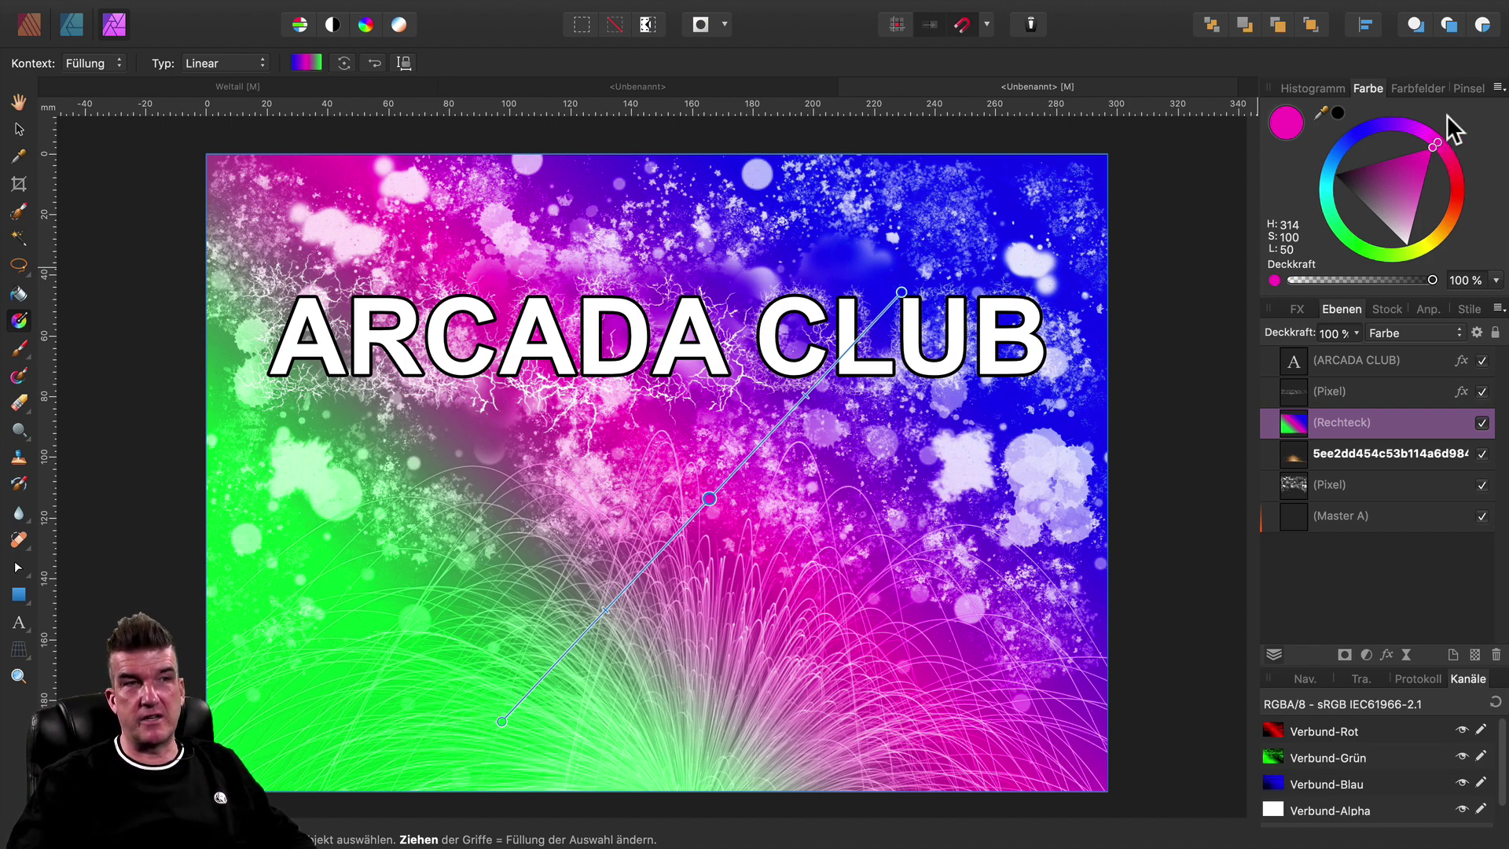
{"action": "left_click", "coordinate": [1328, 456]}
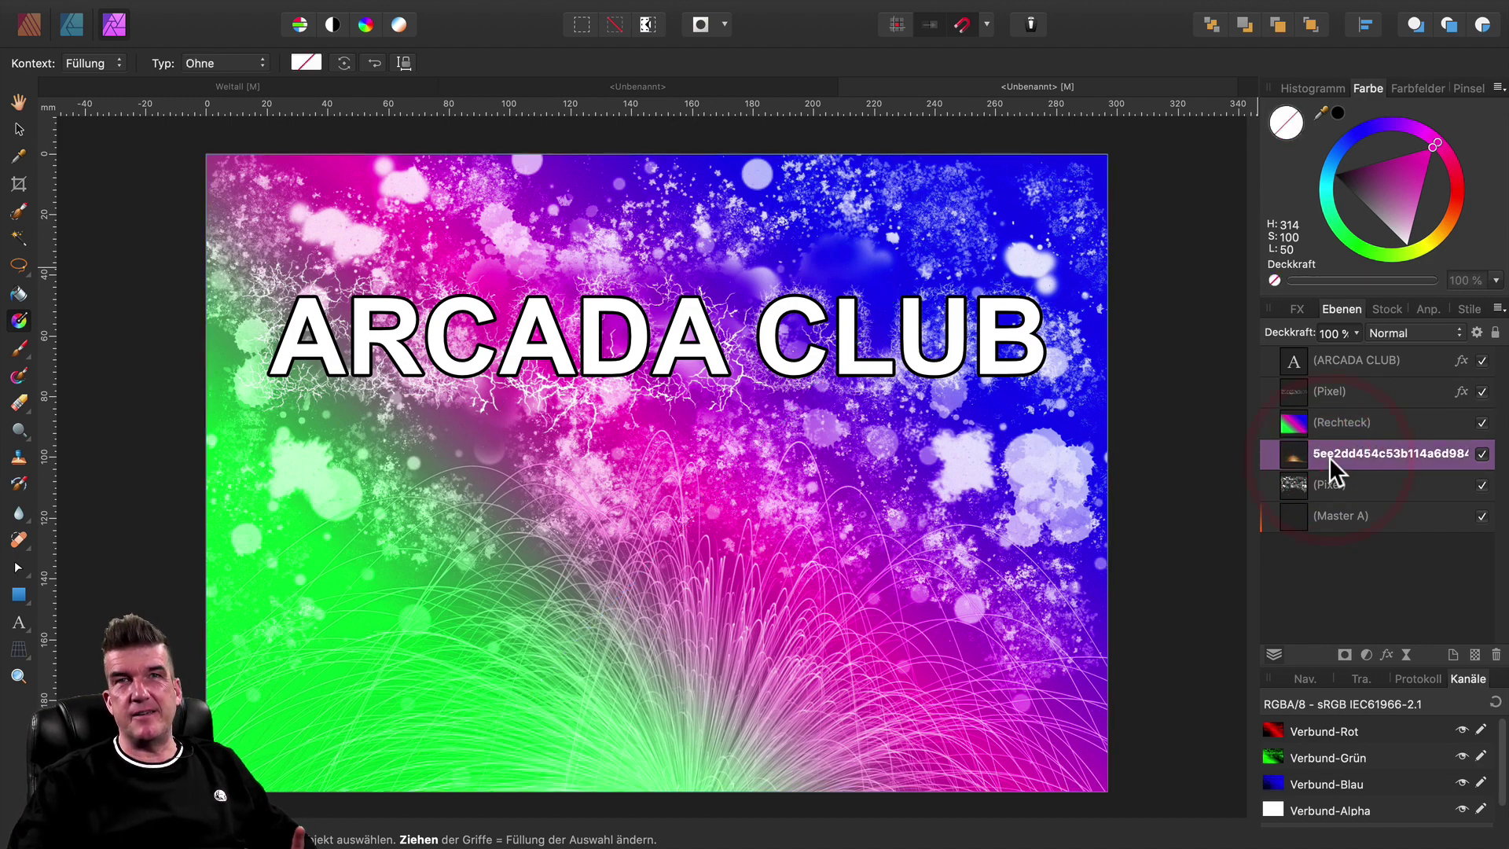
Place the red nebula photo from Pixabay's 'explosion' stock results and layer it below Rechteck.
{"action": "left_click", "coordinate": [1385, 308]}
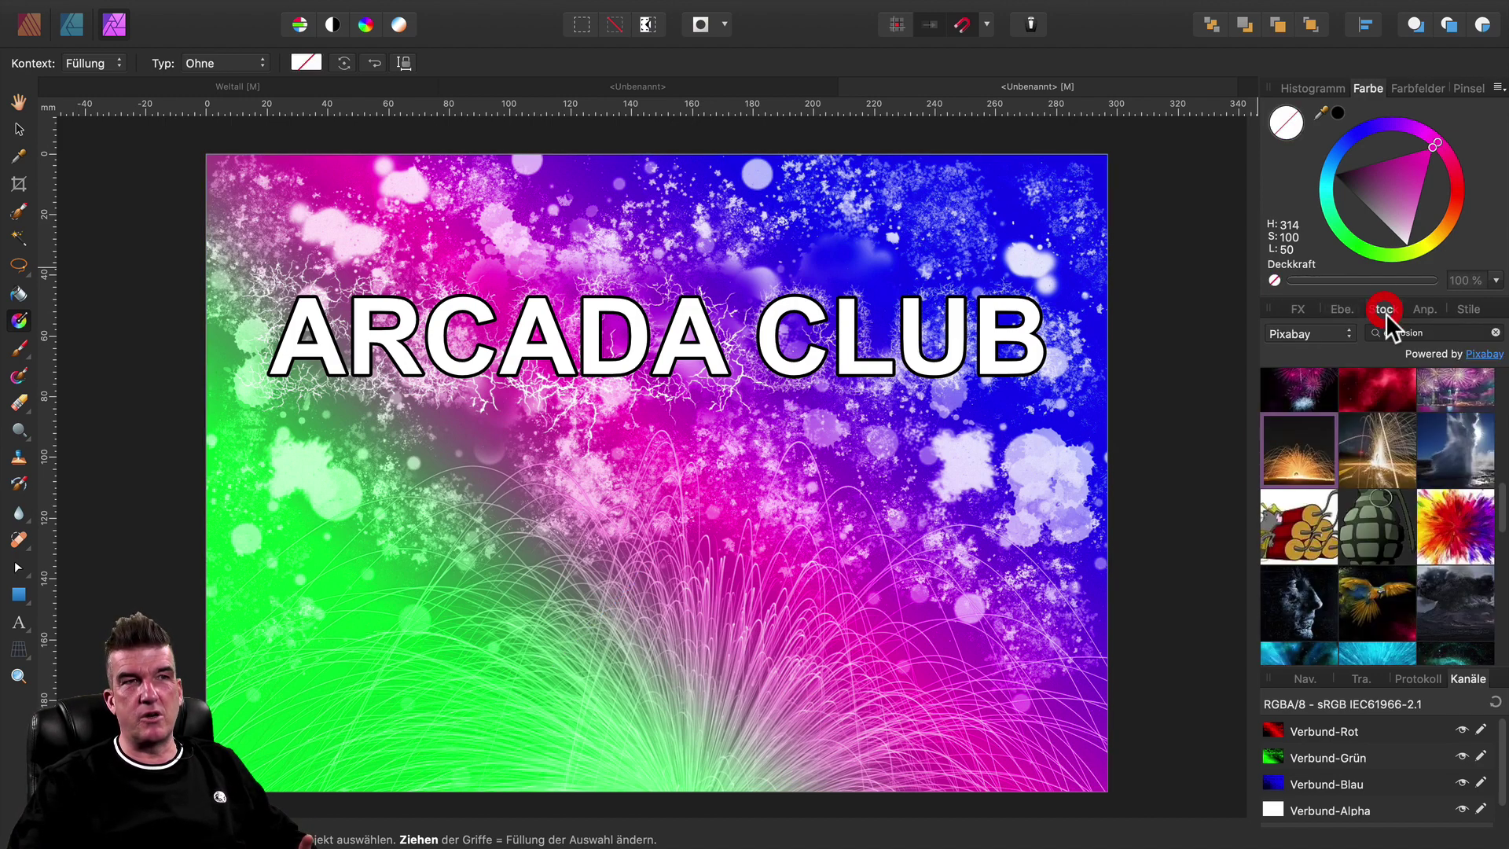
{"action": "scroll", "coordinate": [1458, 496], "scroll_direction": "up", "scroll_amount": 3}
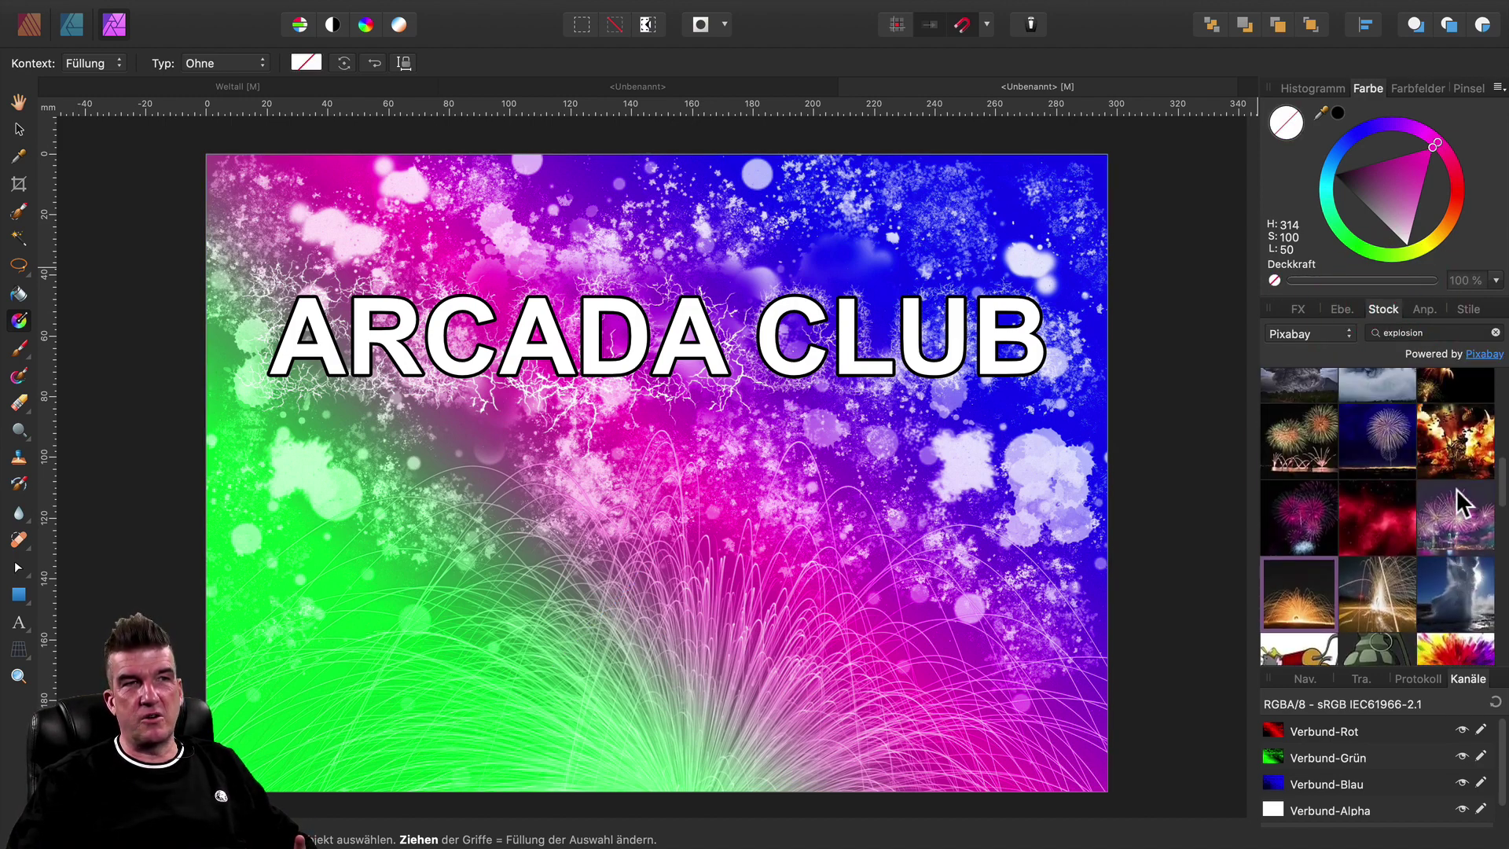
{"action": "mouse_move", "coordinate": [1383, 535]}
{"action": "left_mouse_down"}
{"action": "mouse_move", "coordinate": [1393, 311]}
{"action": "mouse_move", "coordinate": [1352, 313]}
{"action": "left_mouse_up"}
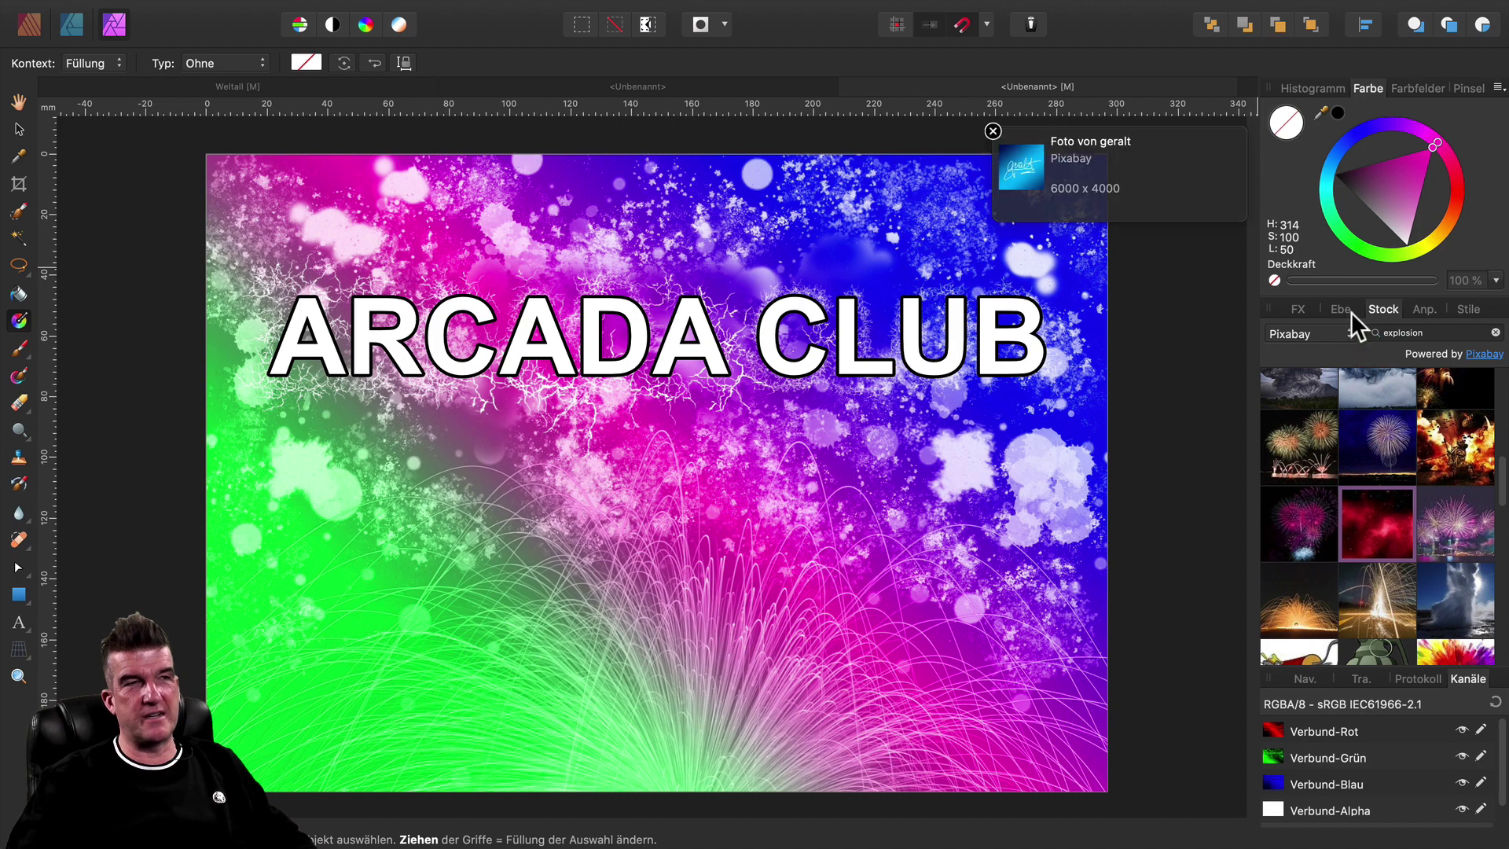
{"action": "left_click", "coordinate": [1342, 309]}
{"action": "left_click", "coordinate": [993, 131]}
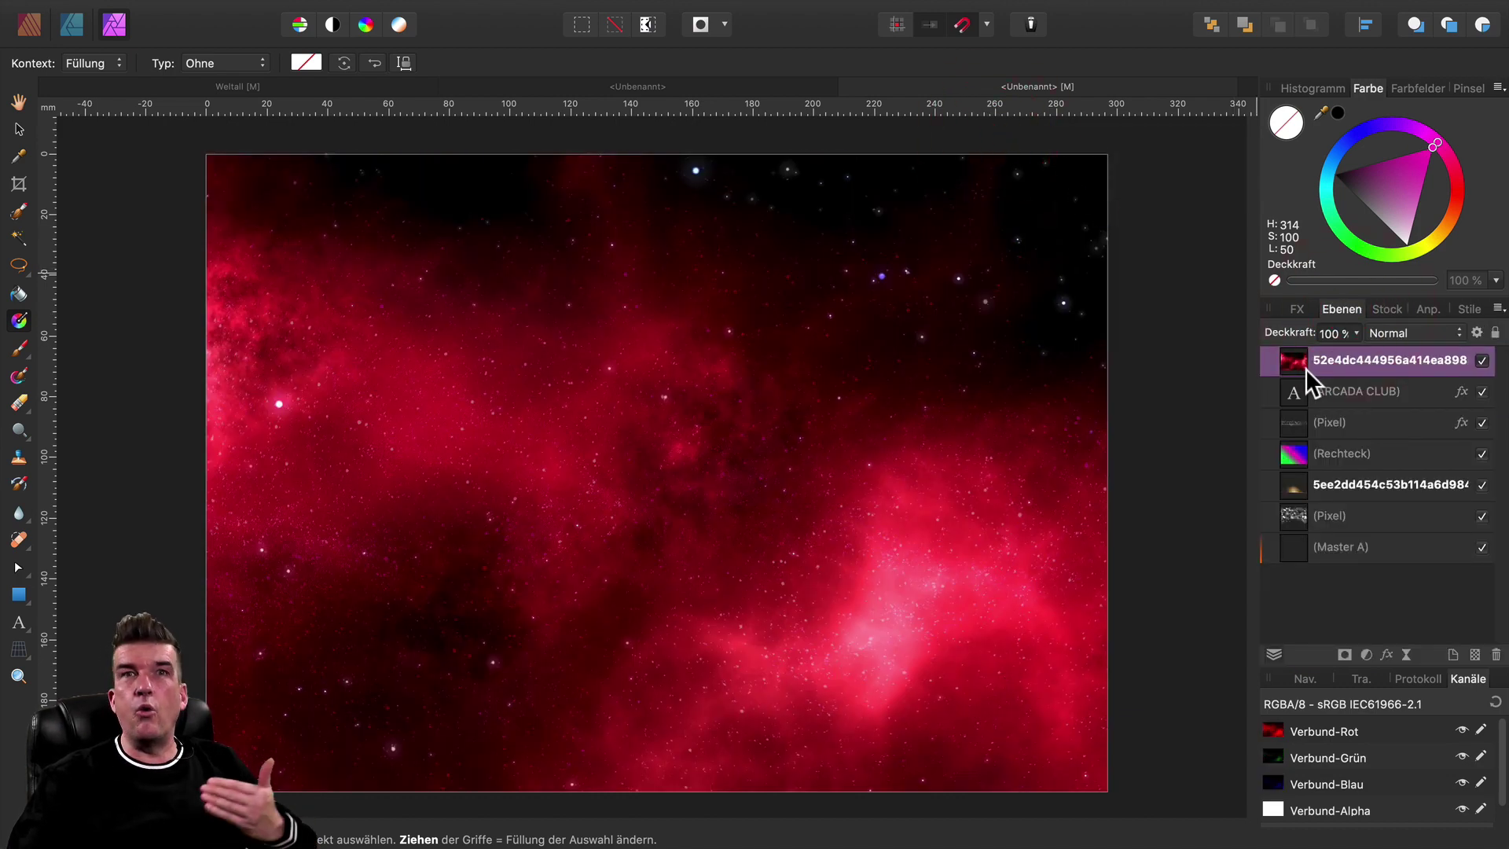
{"action": "left_click_drag", "start_coordinate": [1305, 366], "coordinate": [1300, 472]}
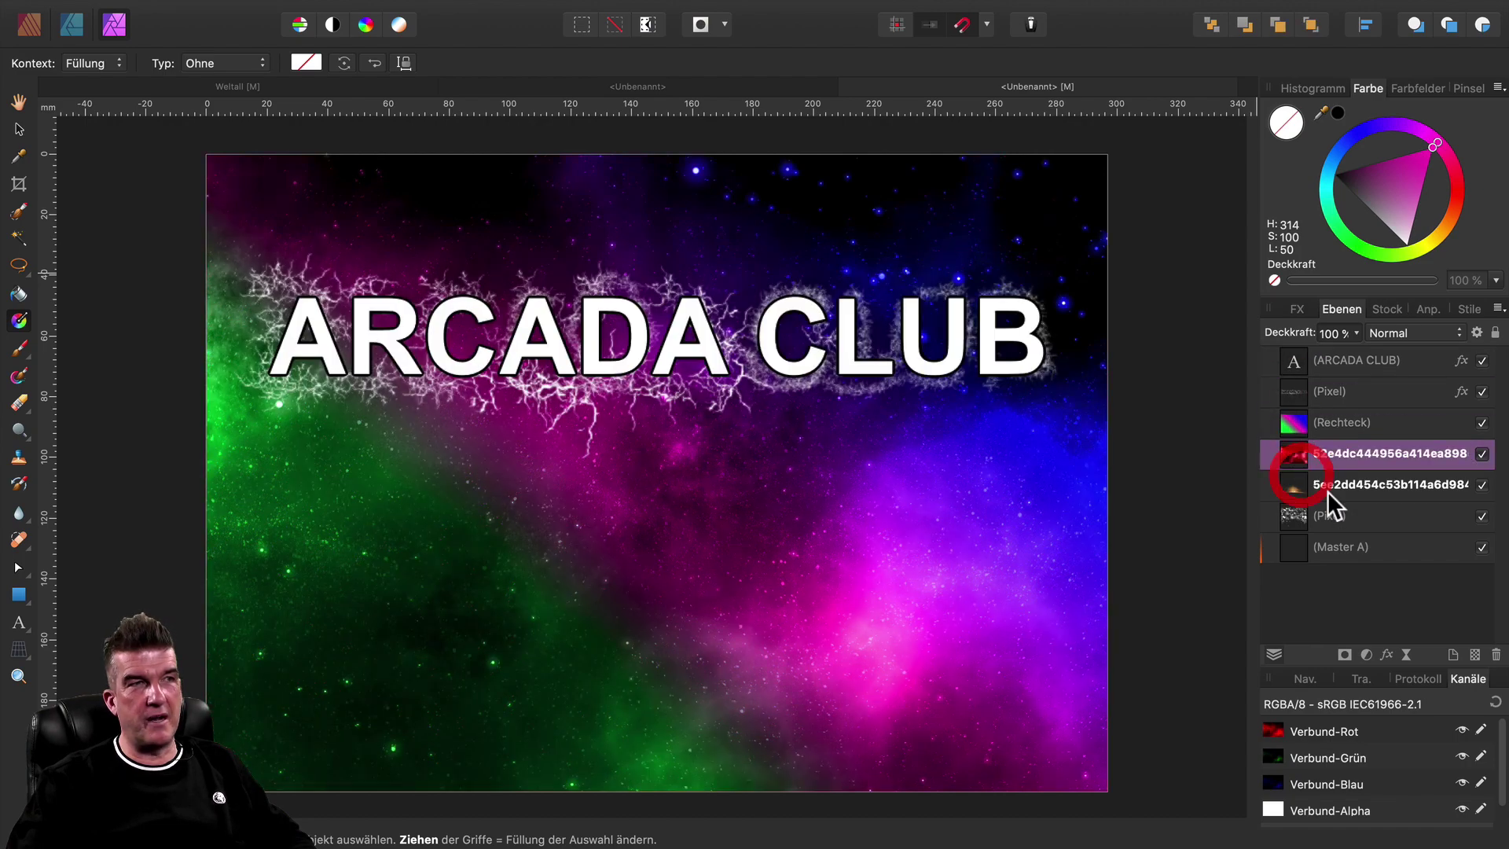